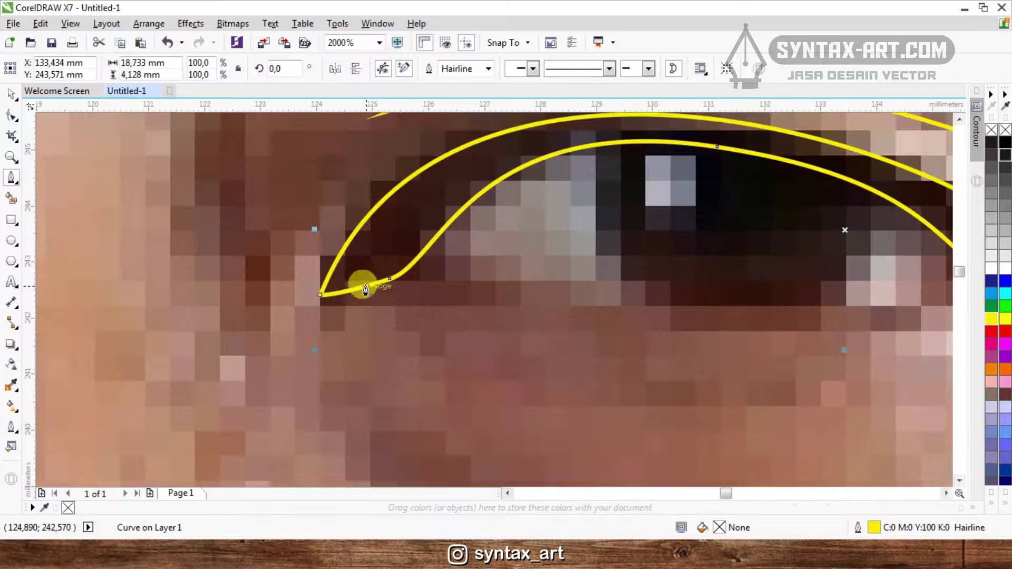
- Trace the lower lid edge of the right-hand eye from its inner corner to the outer corner with the Pen tool
click(348, 324)
scroll(427, 295, down, 2)
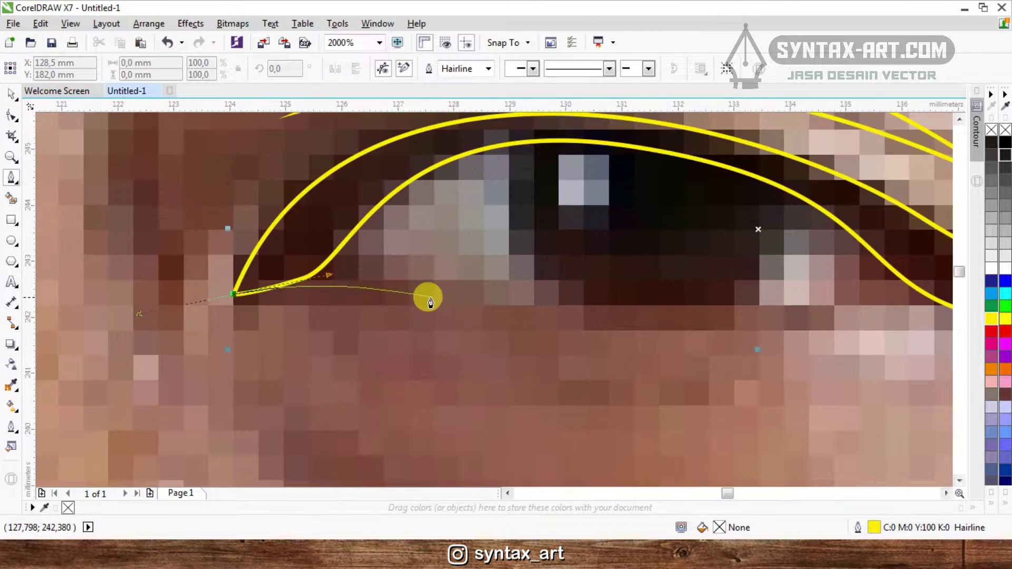
drag(607, 319, 690, 275)
click(648, 260)
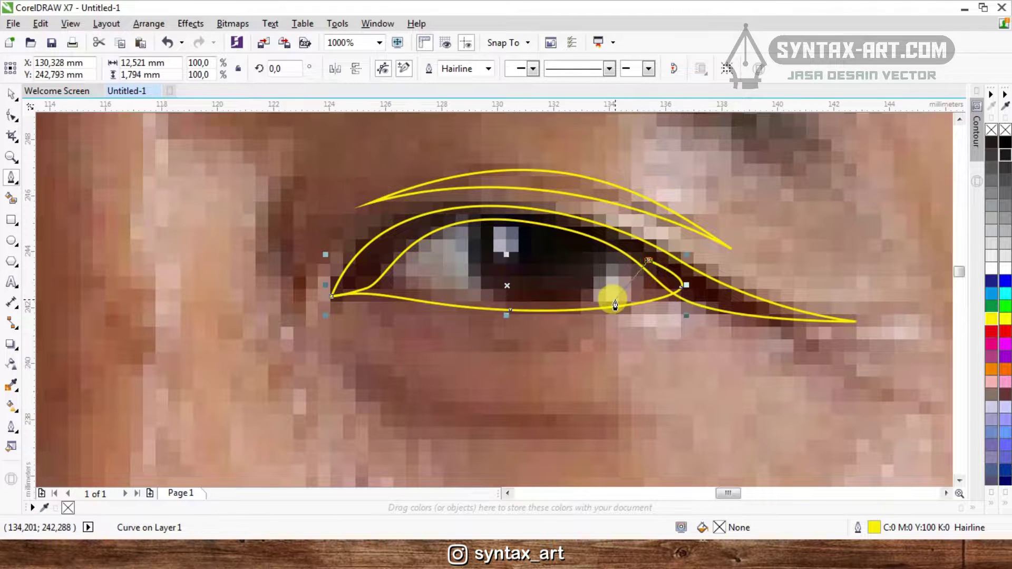
- Trace the inner rim of the lower lid back around the eye opening and close the shape at the inner corner
drag(610, 298, 563, 304)
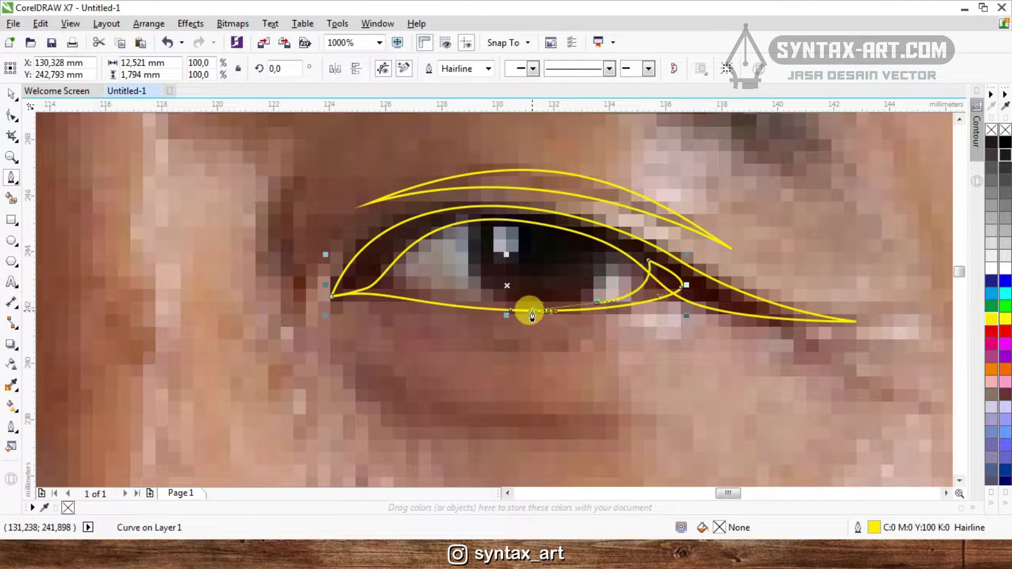
scroll(437, 294, up, 1)
scroll(399, 292, down, 1)
scroll(362, 282, up, 1)
drag(428, 300, 342, 272)
click(436, 190)
click(264, 310)
scroll(292, 303, down, 1)
- Weld the lower-lid shape to the upper-lid shape and fill the result with black (K:100)
key(space)
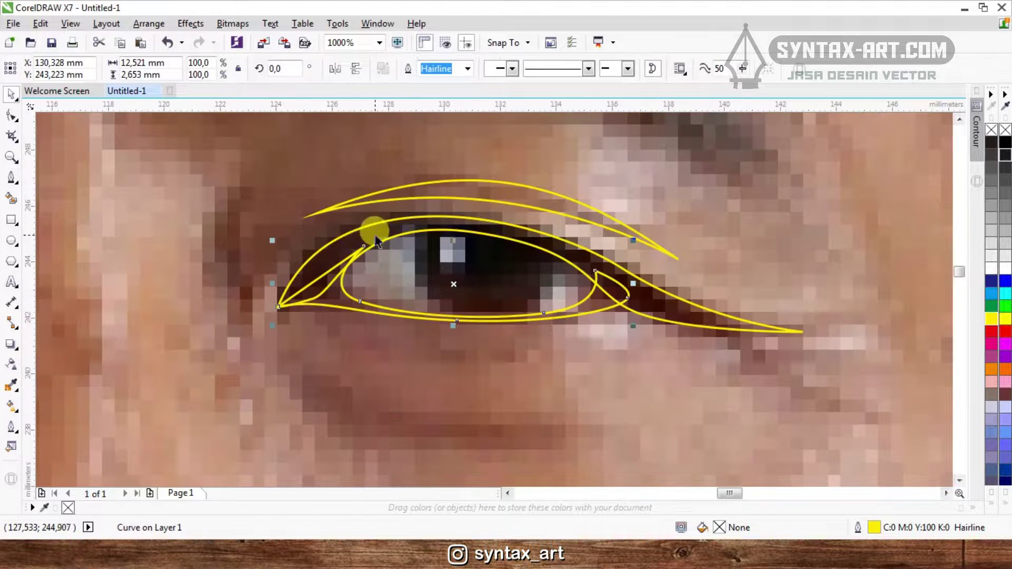
shift+click(452, 182)
click(421, 70)
click(992, 143)
right_click(992, 130)
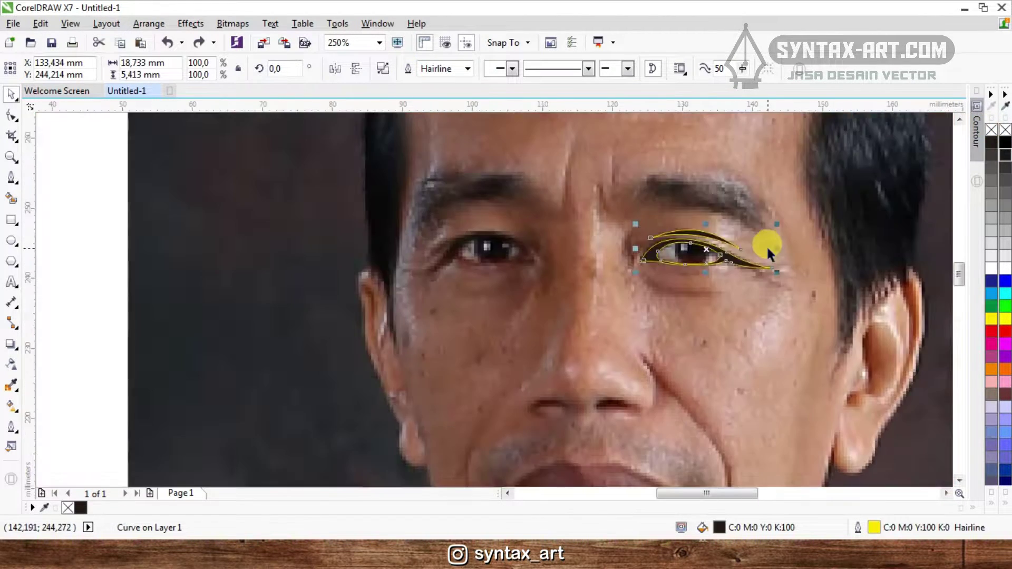
- Draw a closed crescent about 7.9 mm wide and 1.5 mm high just below the right-hand eye
scroll(768, 244, up, 3)
drag(592, 245, 707, 297)
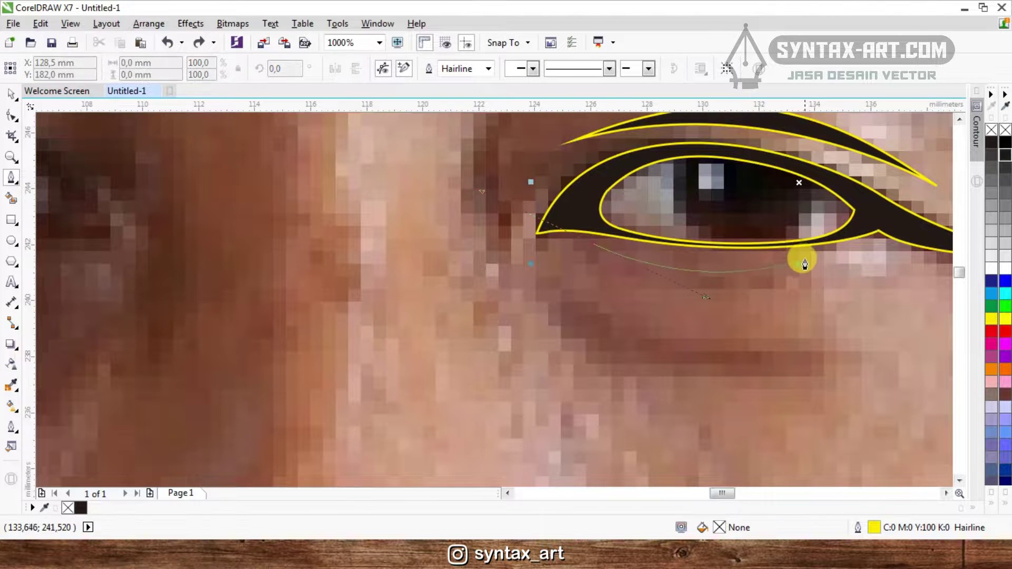
click(805, 263)
click(596, 244)
- Weld the crescent to the black eye shape and clear the selection
scroll(659, 331, down, 2)
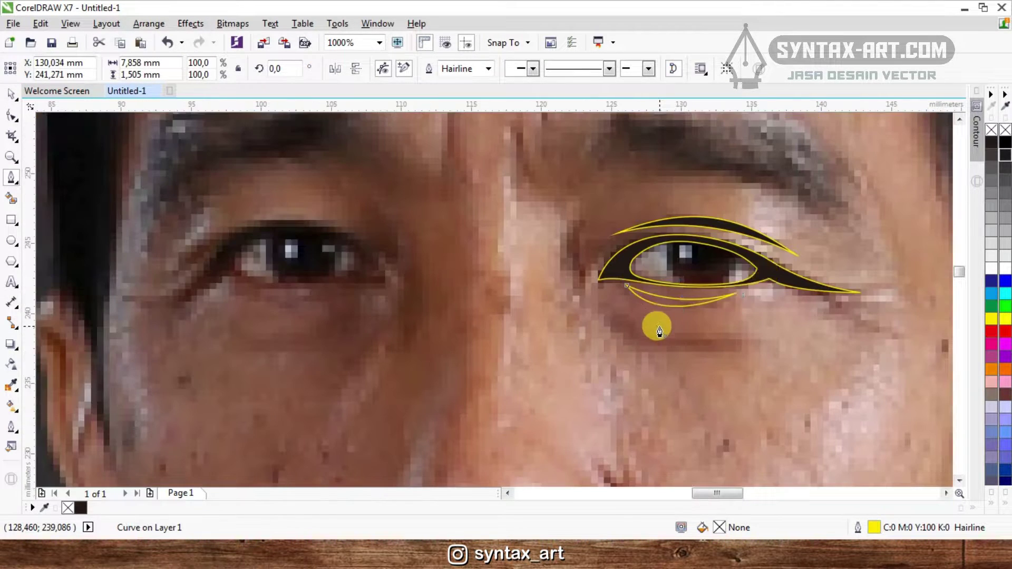
key(space)
shift+click(629, 227)
click(406, 72)
scroll(712, 302, down, 1)
click(770, 323)
- Draw a circle about 5 mm across over the right-hand iris and Smart Fill the part visible within the eye opening
scroll(711, 270, up, 1)
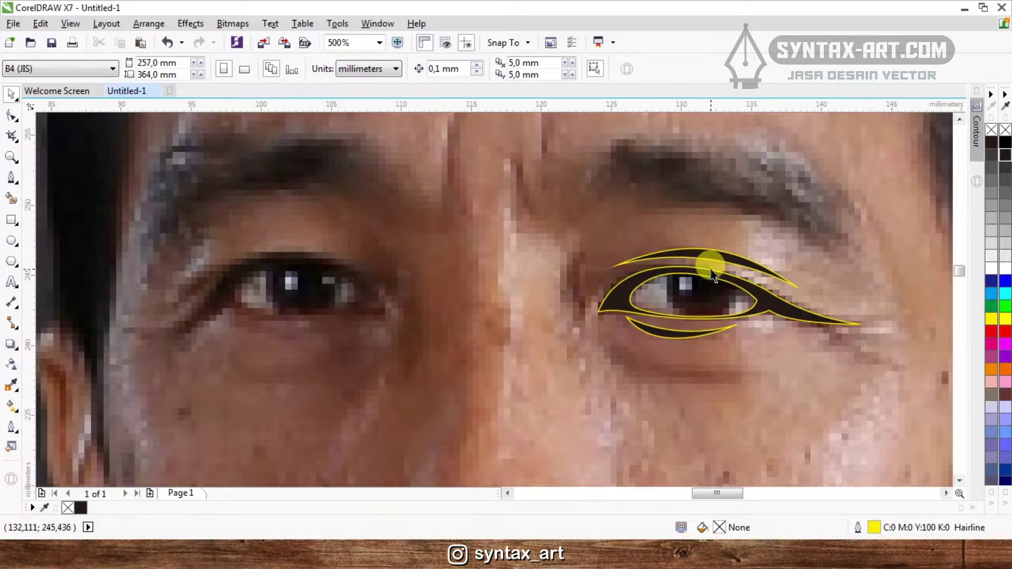
click(11, 242)
scroll(694, 257, up, 1)
drag(608, 222, 778, 387)
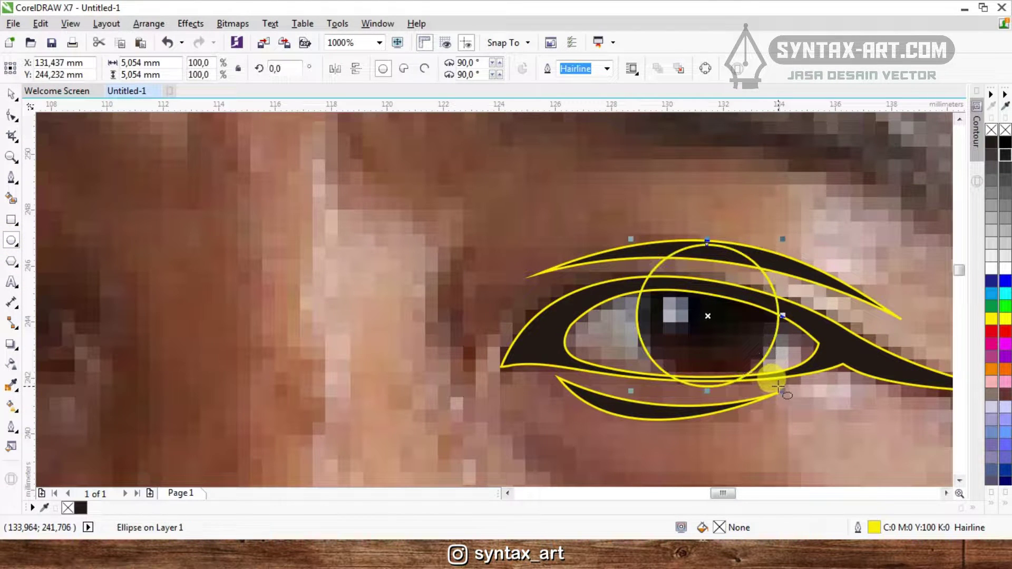
click(15, 364)
click(9, 201)
click(686, 352)
- Weld the filled iris area to the black eye shape and remove the leftover circle
key(space)
shift+click(835, 341)
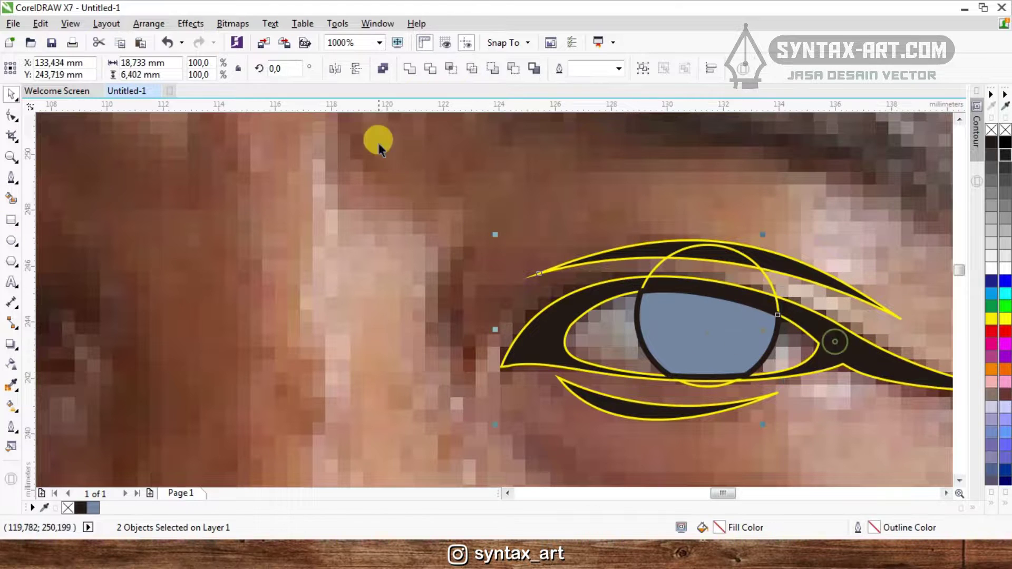
click(414, 68)
click(680, 336)
key(Escape)
- Start the outline of the right-hand eyebrow at its inner end, shaping pointed hair tips with the Pen tool
scroll(678, 336, down, 1)
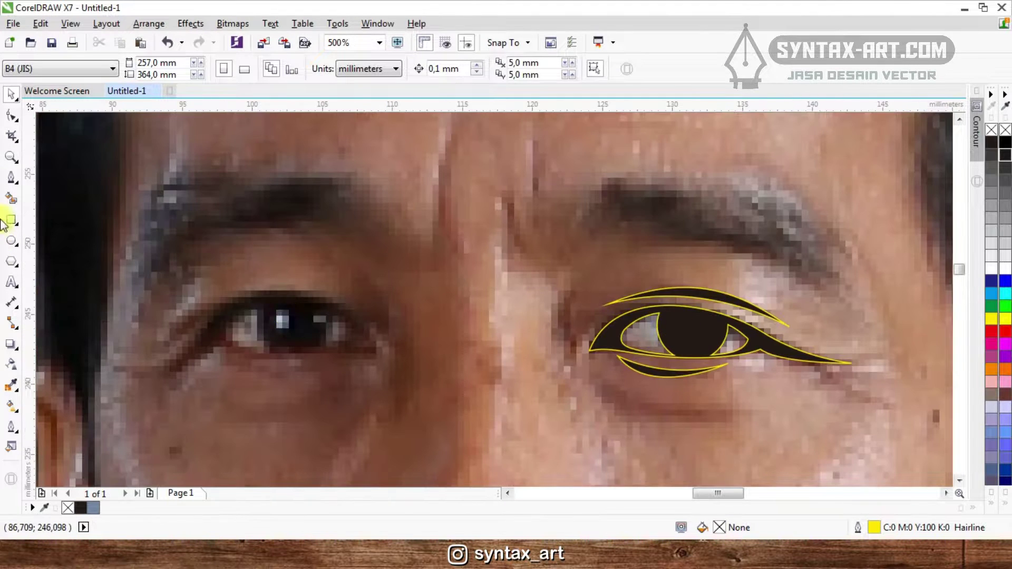
click(11, 178)
scroll(563, 227, up, 1)
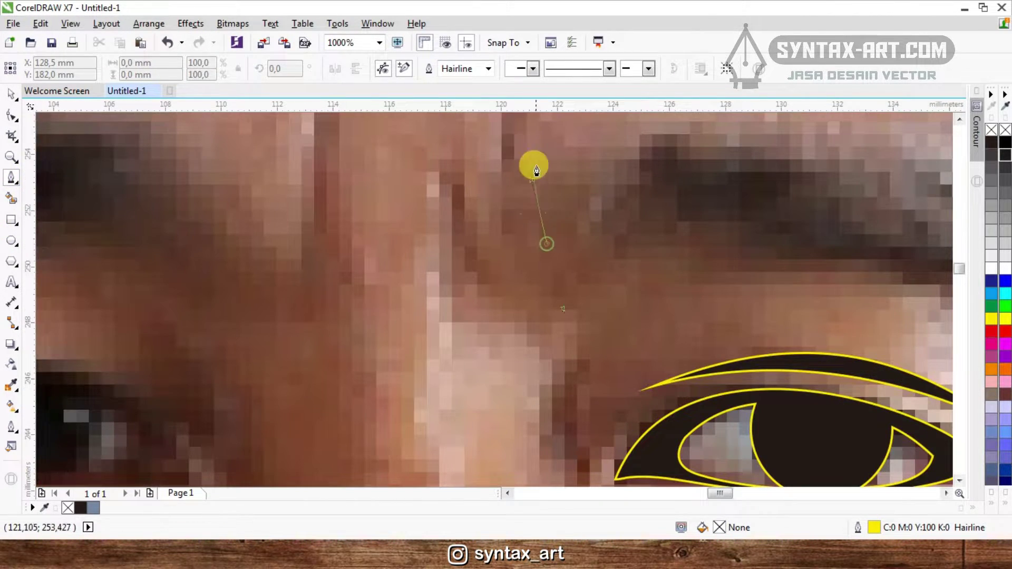
click(592, 152)
scroll(583, 168, up, 1)
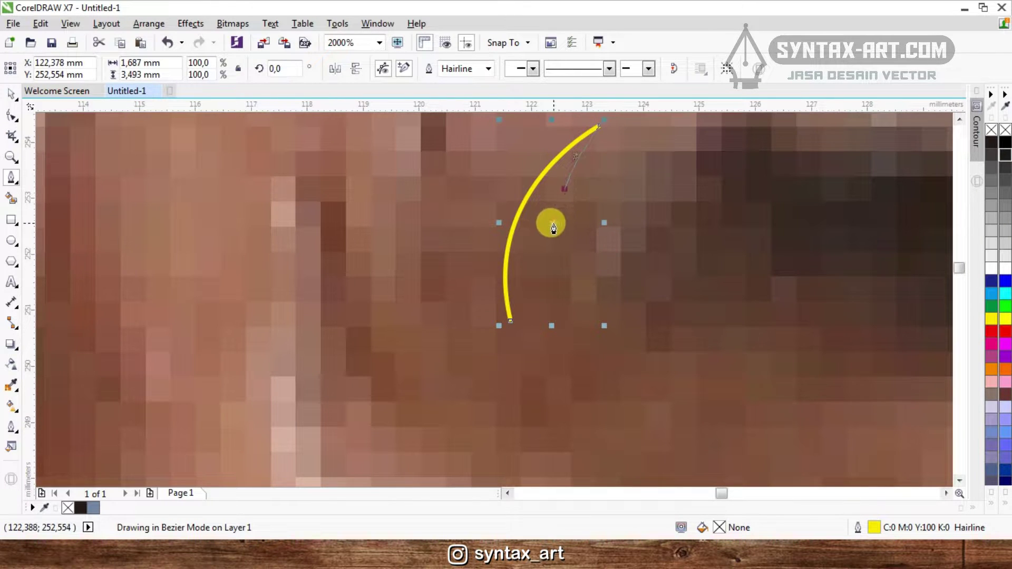
click(565, 188)
scroll(565, 190, down, 1)
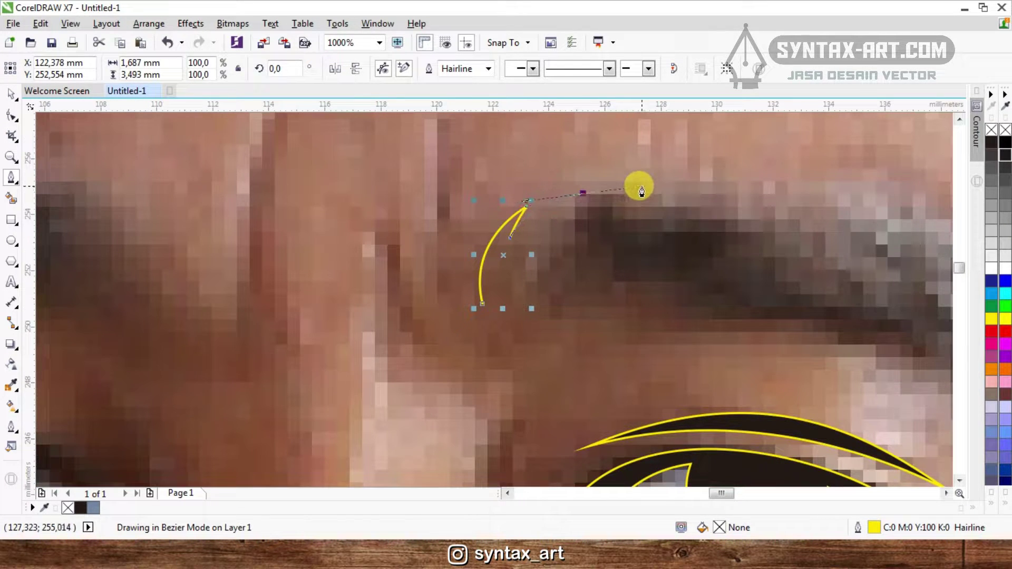
click(584, 191)
scroll(540, 210, up, 1)
drag(528, 252, 496, 320)
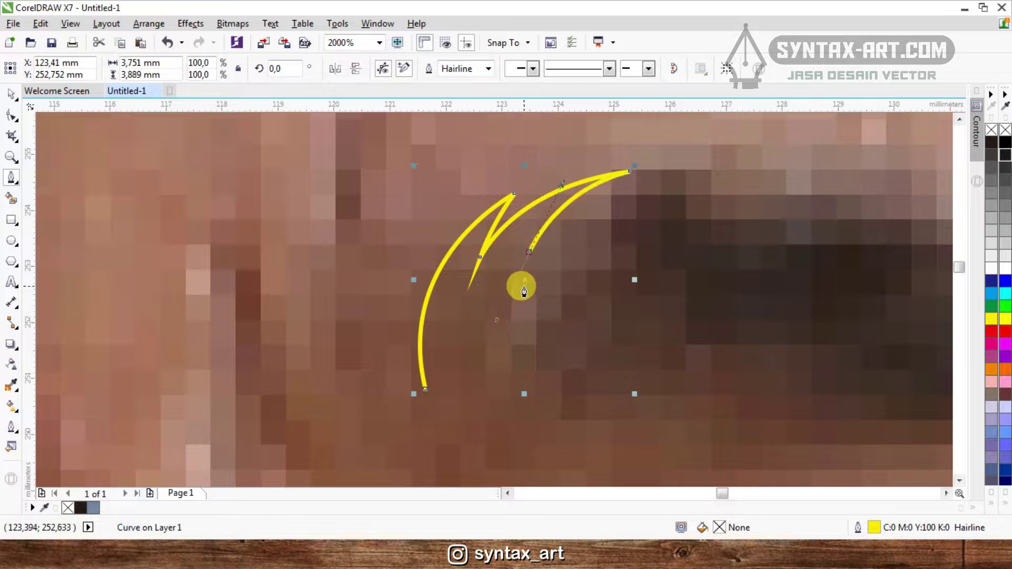
- Continue the eyebrow outline along its upper edge, adding a pointed hair notch near the middle
scroll(523, 256, down, 1)
drag(943, 188, 1011, 289)
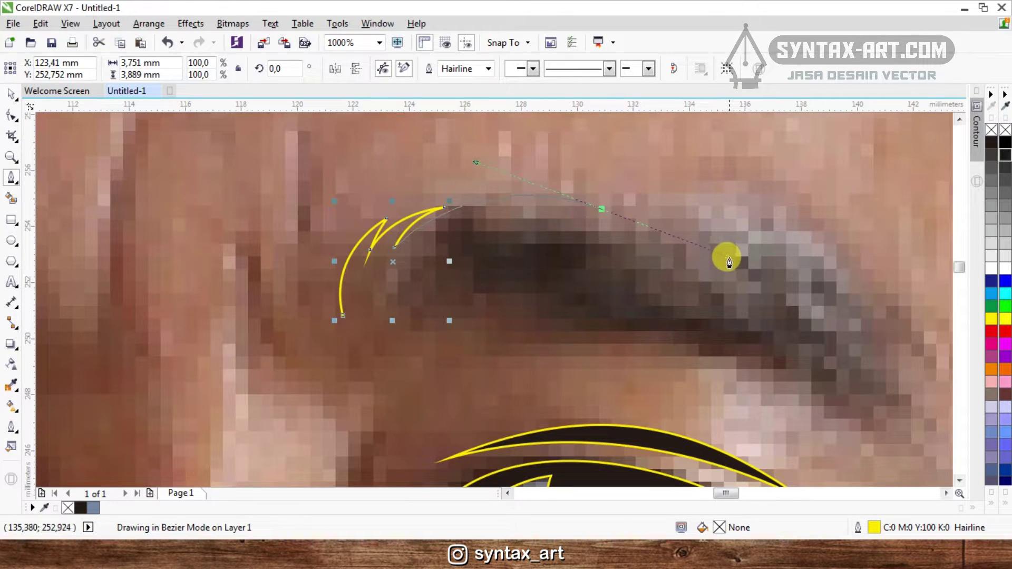
drag(737, 267, 737, 263)
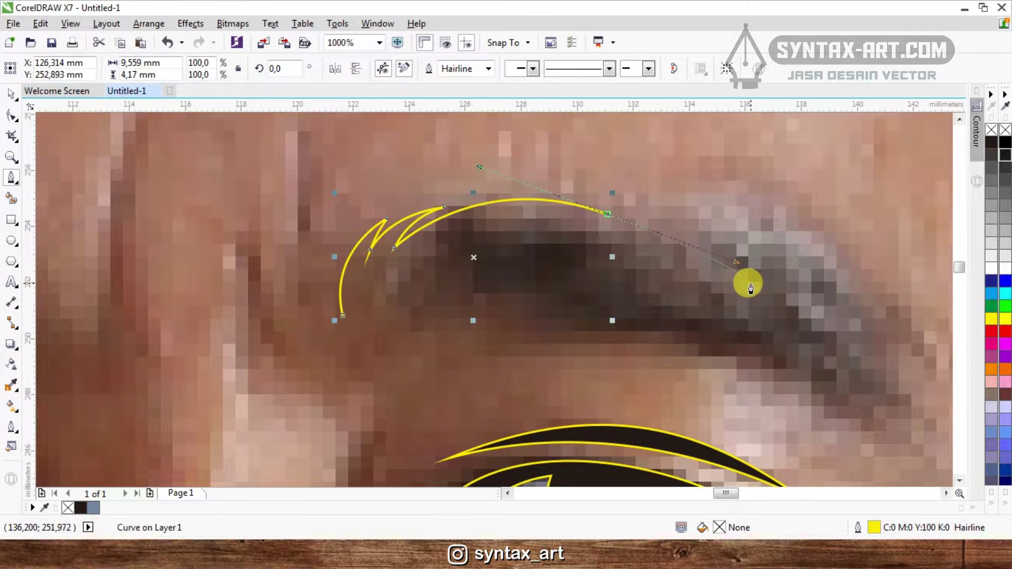
click(700, 262)
key(ctrl+z)
scroll(582, 197, up, 1)
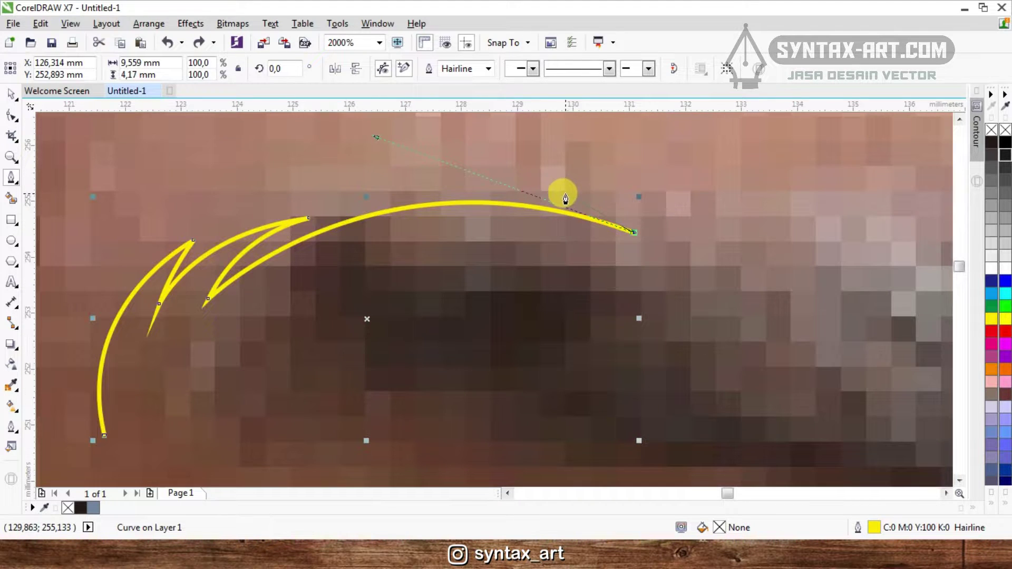
click(565, 195)
scroll(554, 196, down, 2)
scroll(546, 197, up, 1)
drag(534, 201, 603, 203)
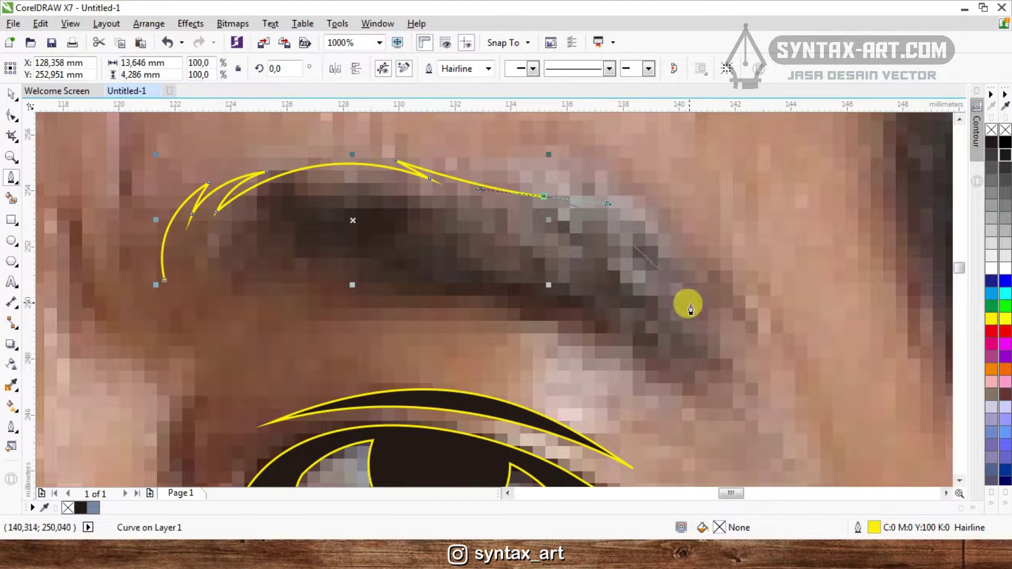
- Trace the eyebrow outline down to its outer tail, including a pointed hair notch before the tip
scroll(689, 274, down, 1)
scroll(694, 275, up, 1)
drag(717, 286, 801, 401)
scroll(689, 233, down, 1)
scroll(716, 261, up, 1)
scroll(680, 229, up, 1)
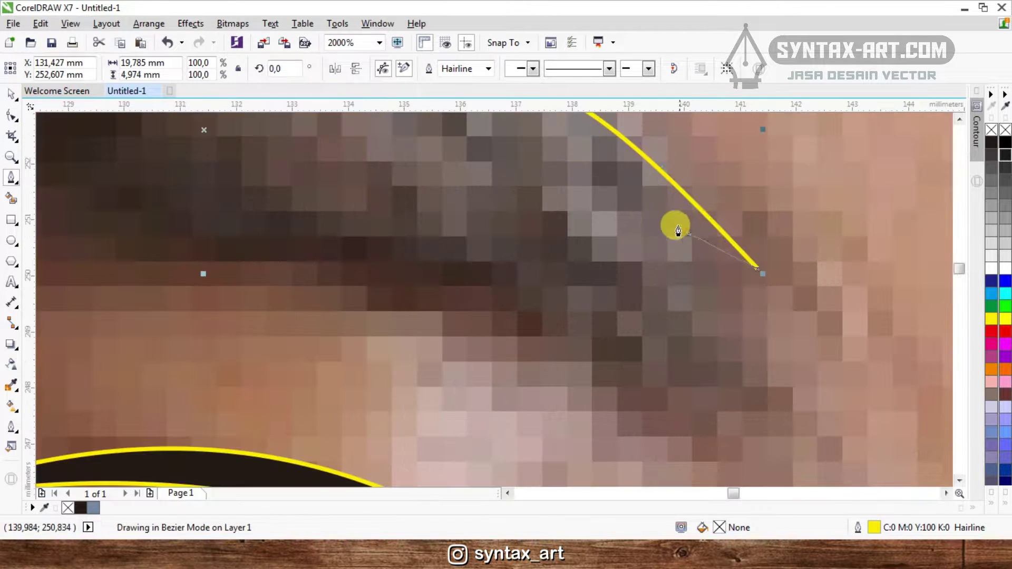
scroll(724, 267, down, 1)
scroll(765, 316, down, 1)
scroll(764, 316, up, 1)
drag(784, 357, 786, 352)
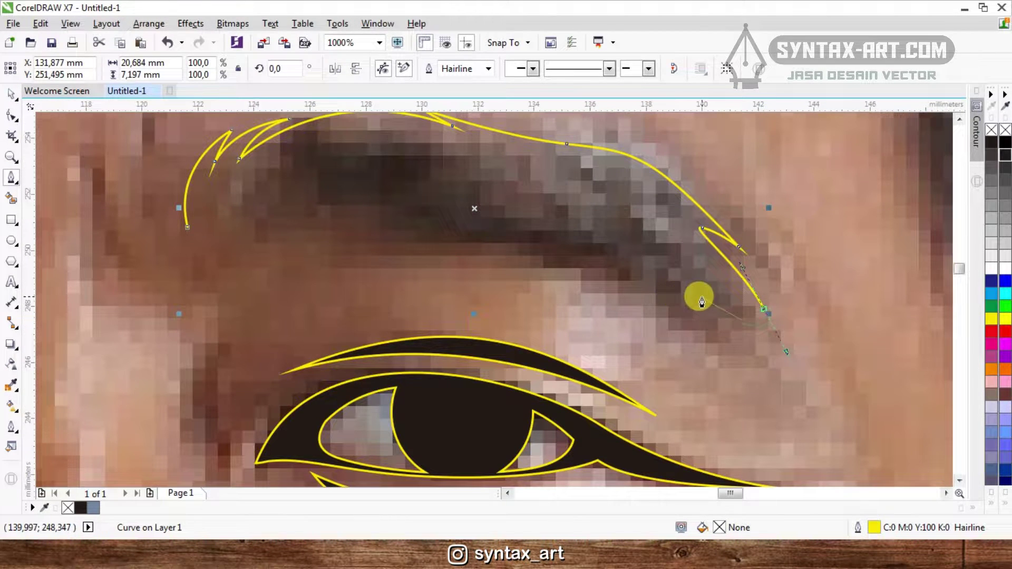
- Trace the eyebrow's lower edge from the tail back towards the inner end
scroll(734, 314, up, 1)
drag(700, 317, 643, 329)
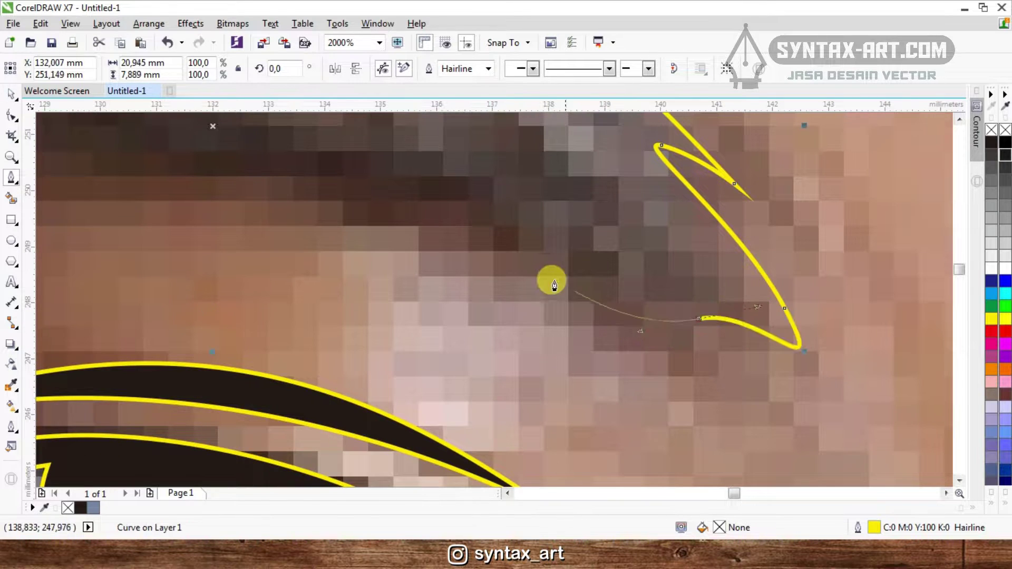
scroll(548, 279, down, 1)
scroll(662, 308, down, 1)
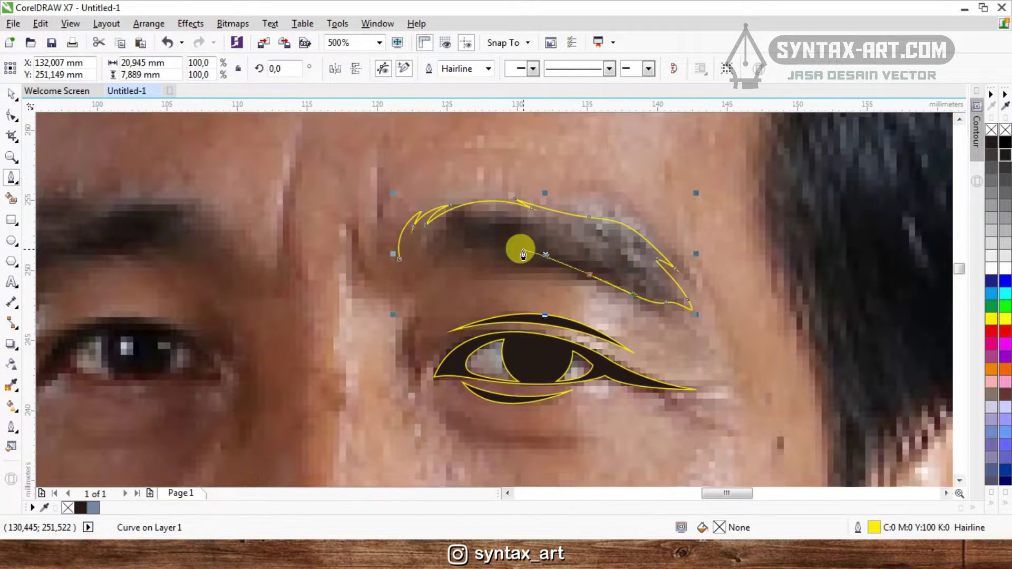
scroll(506, 256, up, 1)
drag(464, 276, 365, 291)
scroll(510, 249, down, 1)
scroll(468, 244, up, 1)
scroll(474, 268, down, 2)
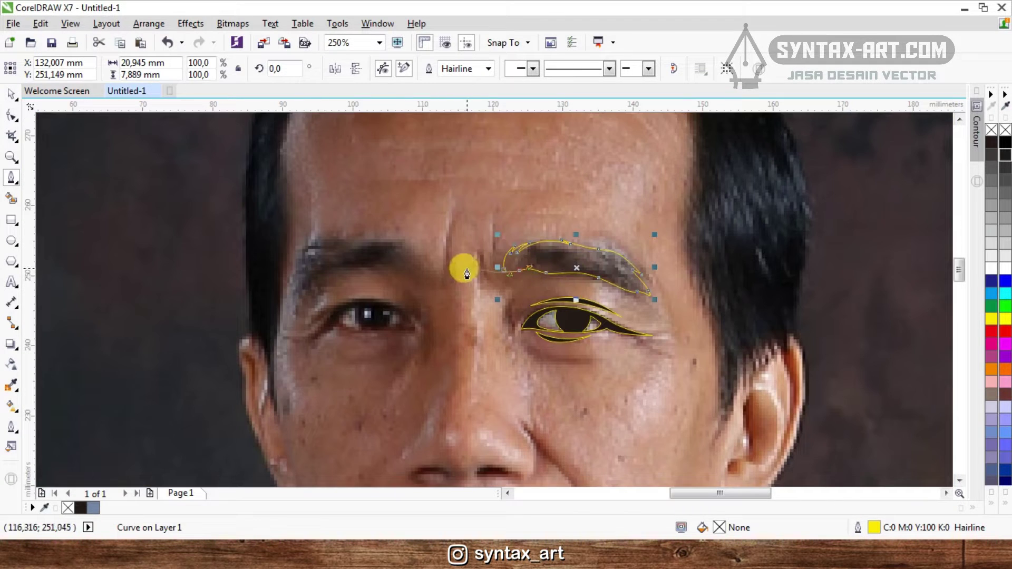
- Draw zigzag hair tips along the lower inner end of the eyebrow and close the outline at its starting point
scroll(506, 267, up, 2)
scroll(593, 310, up, 1)
click(593, 311)
drag(493, 352, 421, 374)
click(534, 307)
click(459, 361)
click(503, 300)
click(474, 296)
click(462, 279)
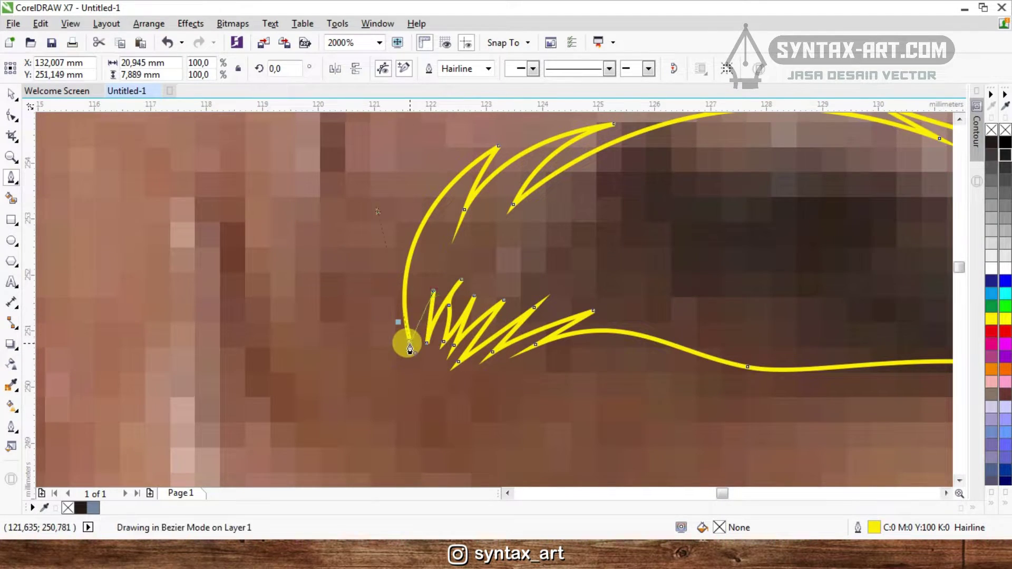
click(410, 341)
- Combine the eyebrow outline with the black eye shape and clear the selection
scroll(421, 321, down, 2)
key(space)
shift+click(557, 419)
click(384, 69)
scroll(677, 206, down, 2)
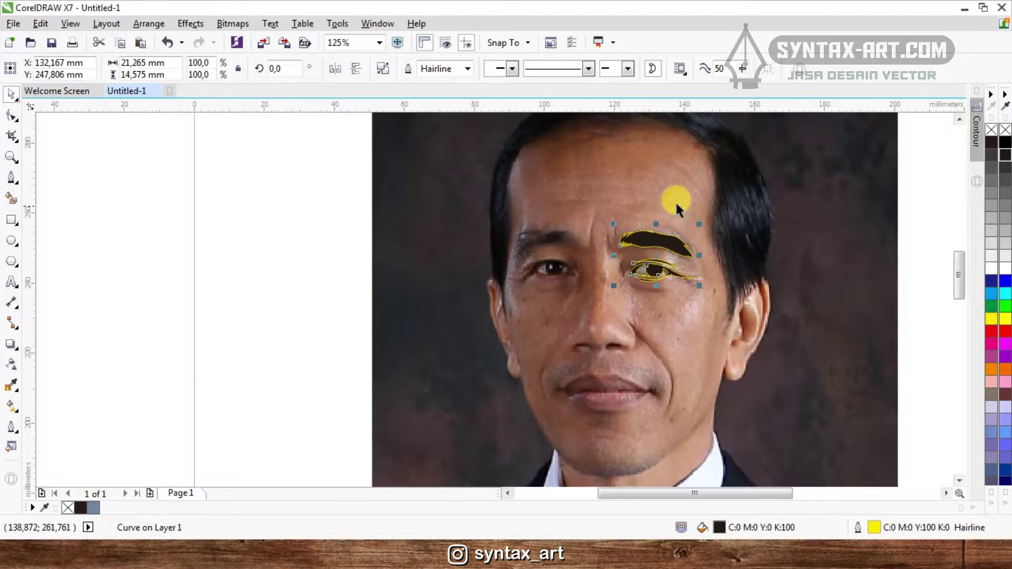
key(Escape)
- Draw a closed crescent about 8.2 mm wide along the eye-bag crease beneath the right-hand eye
scroll(675, 201, up, 3)
click(11, 178)
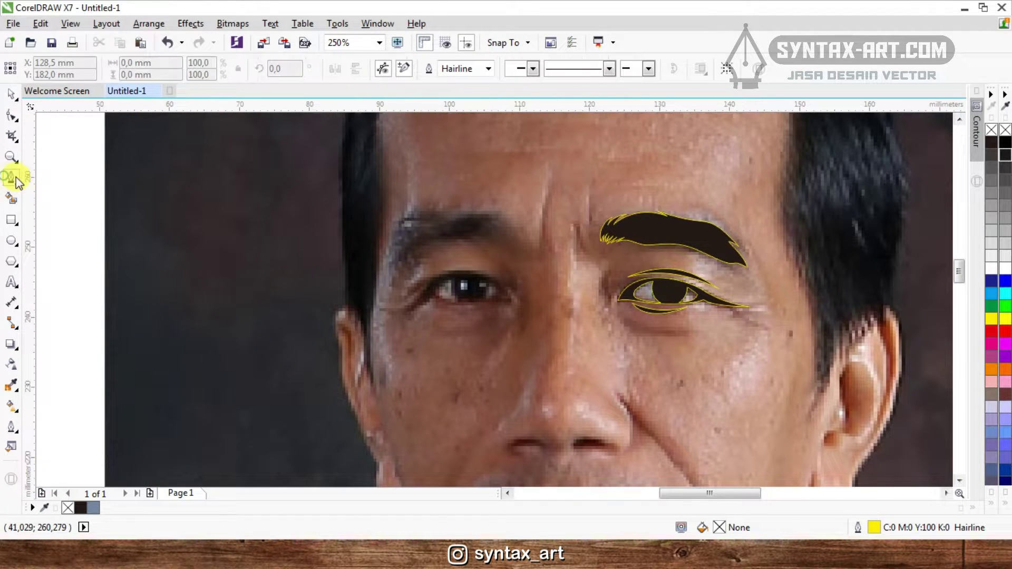
scroll(606, 314, up, 4)
click(549, 251)
click(780, 277)
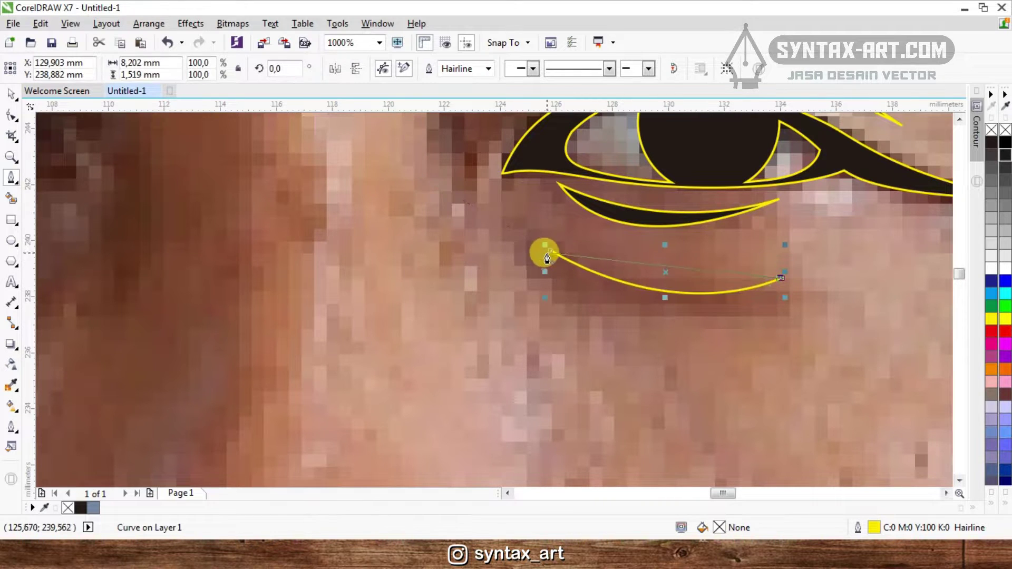
drag(550, 251, 605, 342)
- Merge the eye-bag crescent into the black eye-and-eyebrow shape and clear the selection
scroll(606, 342, down, 2)
key(space)
shift+click(645, 288)
key(Escape)
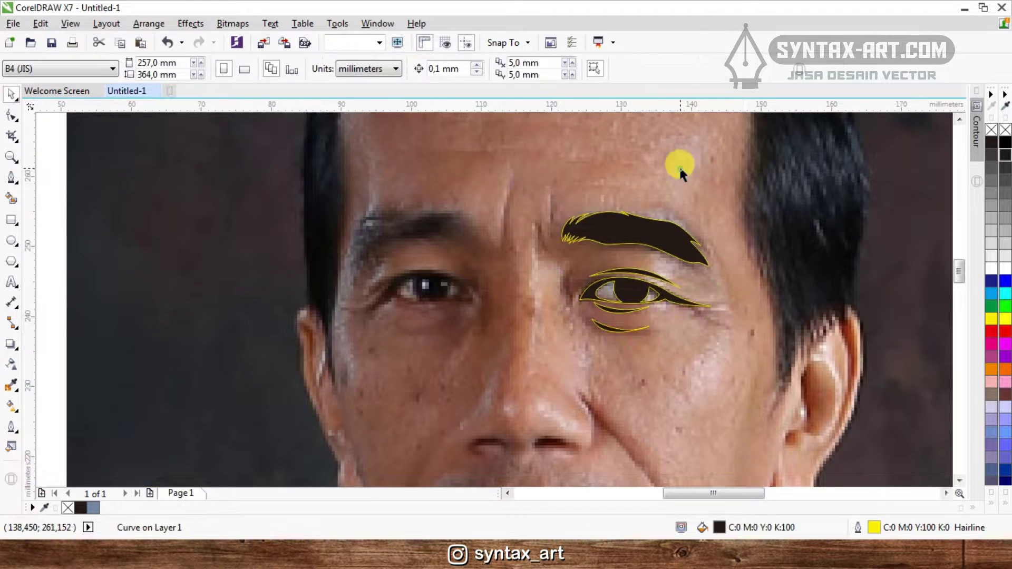
- Trace the left-hand eye's upper lid as an arc about 15 mm wide and its lower lid edge with the Pen tool
key(space)
scroll(696, 328, up, 2)
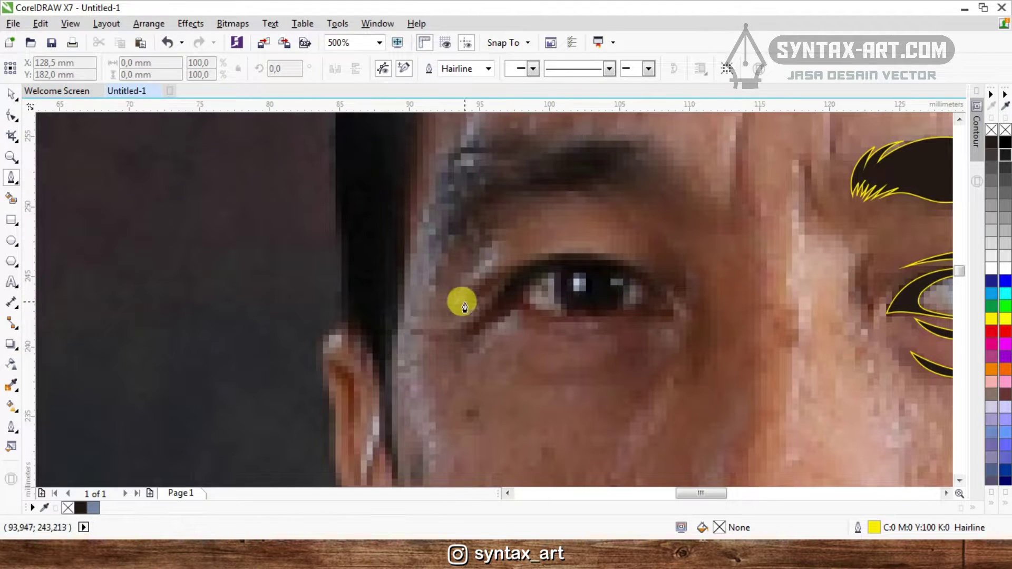
click(464, 305)
drag(672, 313, 691, 377)
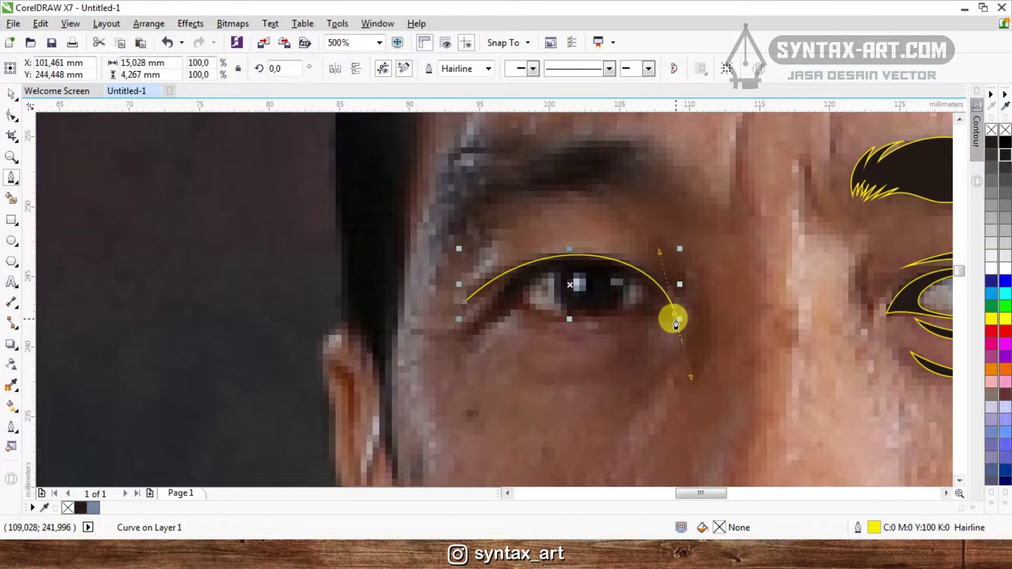
alt+click(674, 315)
scroll(625, 313, up, 1)
drag(644, 318, 585, 324)
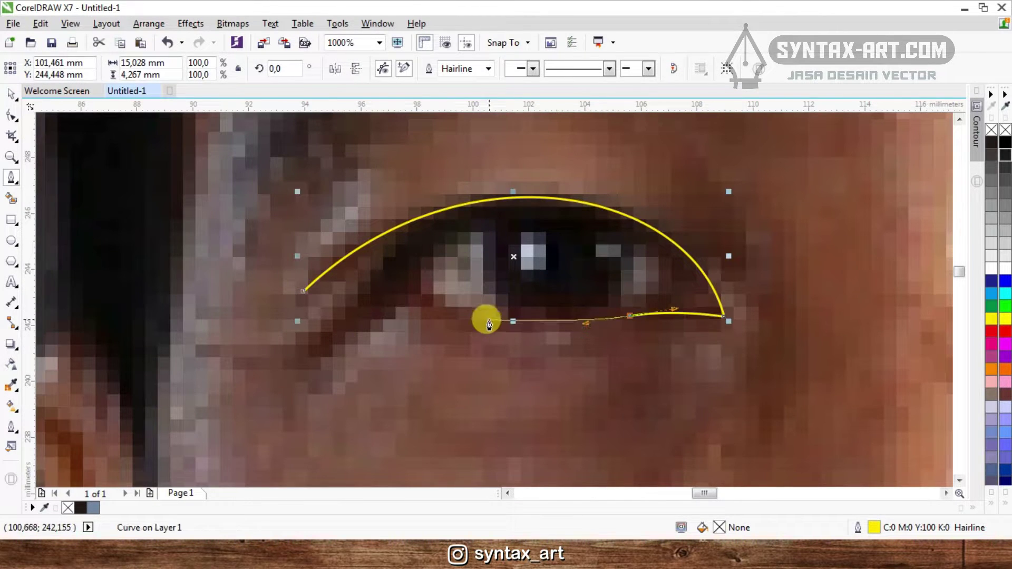
drag(429, 301, 547, 319)
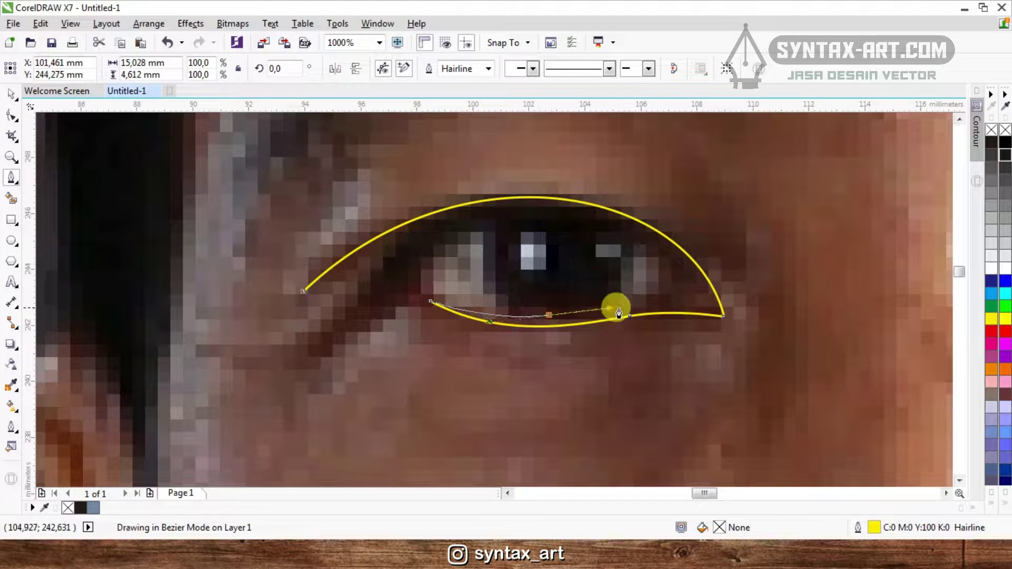
- Trace the inner rim of the left-hand eye and the pointed outer lid tails, closing the outline at its start
drag(669, 287, 679, 269)
drag(553, 217, 425, 223)
drag(337, 335, 367, 355)
drag(562, 221, 603, 213)
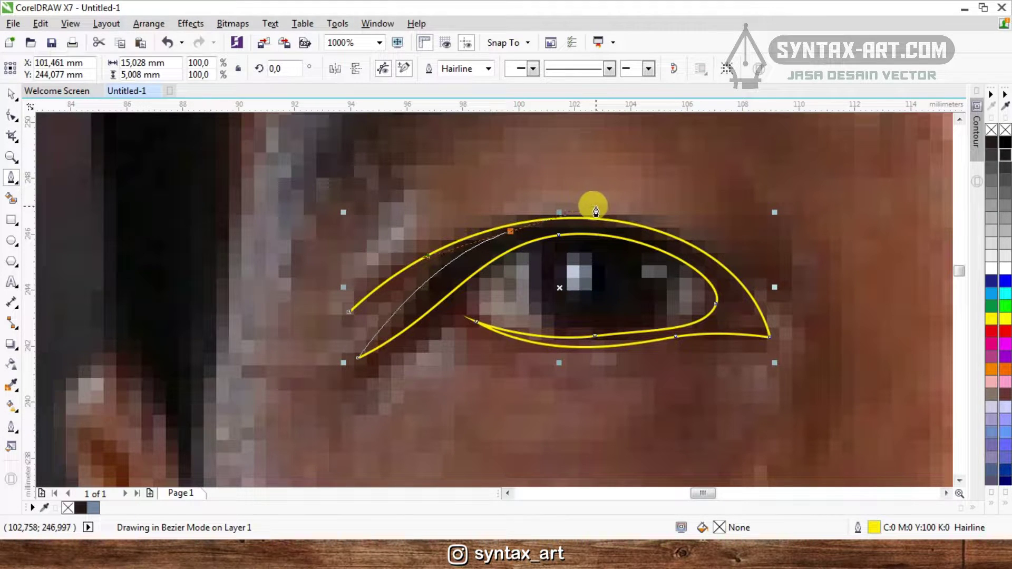
drag(596, 206, 595, 208)
alt+click(511, 232)
drag(349, 311, 411, 274)
- Weld the traced left-hand eye outline into the black eye-and-eyebrow shape and clear the selection
key(space)
scroll(616, 298, down, 2)
shift+click(932, 303)
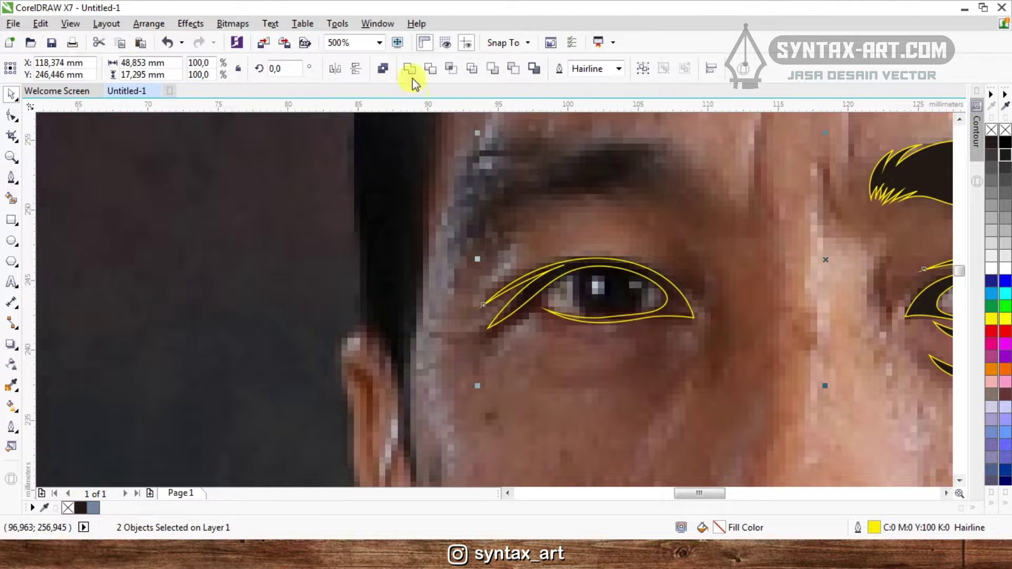
click(414, 72)
click(647, 222)
- Draw a circle about 5 mm in diameter over the iris of the left-hand eye
click(11, 241)
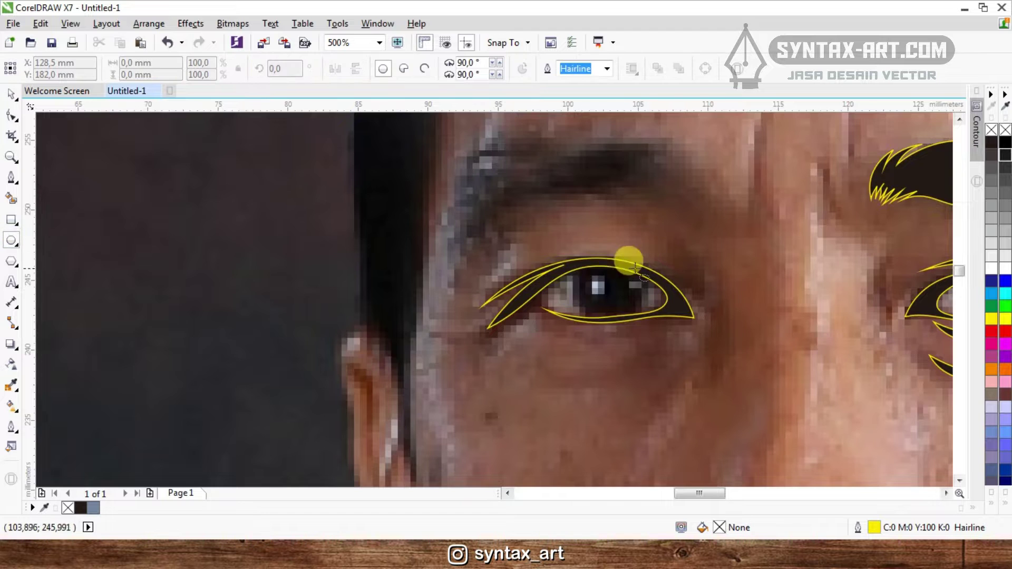
scroll(628, 260, up, 2)
mouse_move(597, 215)
mouse_down()
mouse_move(680, 316)
mouse_move(722, 357)
mouse_move(738, 356)
mouse_up()
scroll(649, 318, down, 2)
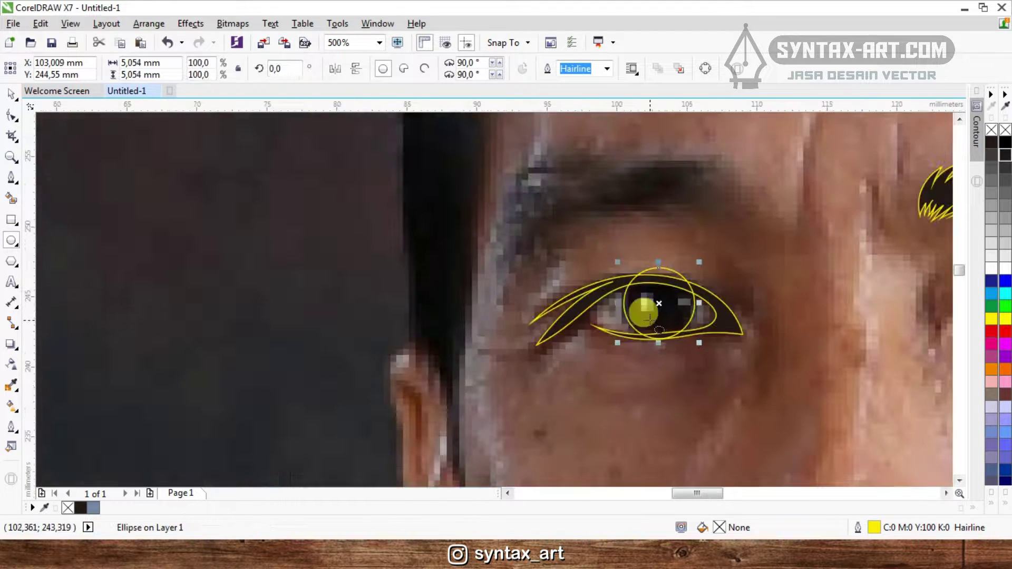
- Smart-fill the part of the circle inside the eye opening, weld it into the black shape and remove the leftover circle
click(11, 199)
click(654, 299)
key(space)
shift+click(719, 318)
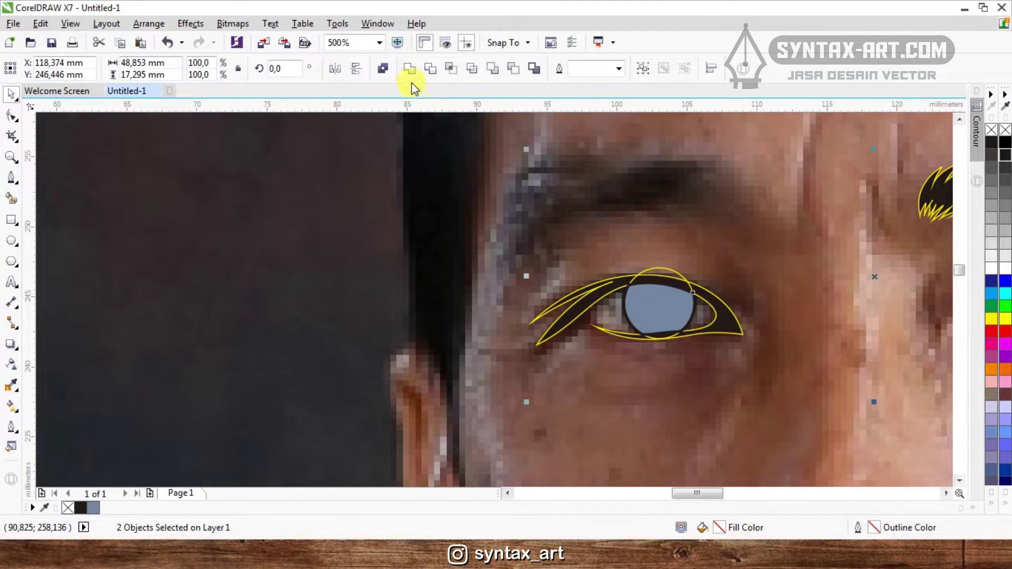
click(413, 71)
click(652, 300)
key(Escape)
scroll(652, 300, down, 2)
scroll(593, 317, up, 3)
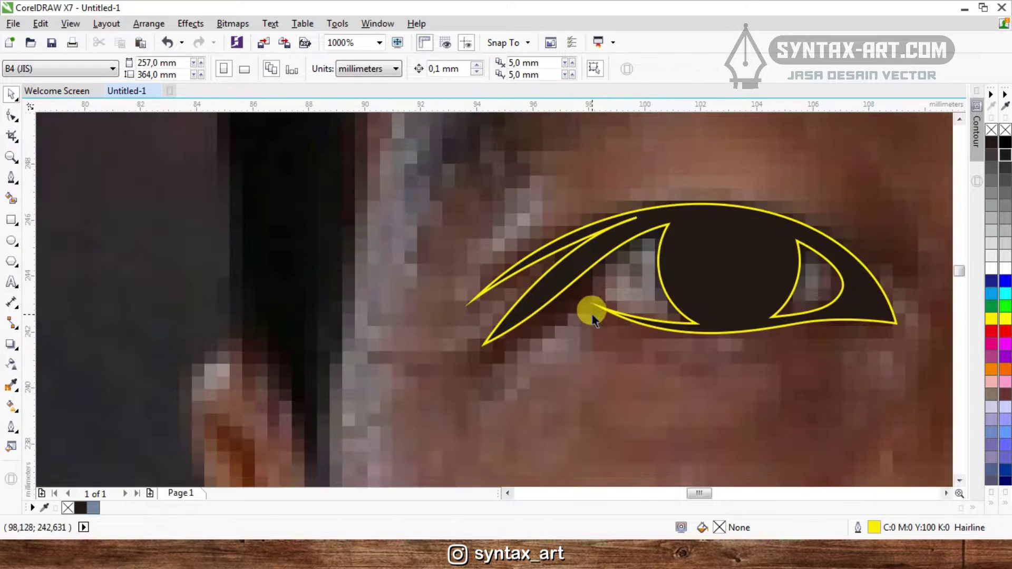
- Draw a closed curved sliver about 8.1 mm wide thickening the underside of the left-hand eye's outer lid tail
click(11, 178)
scroll(587, 237, down, 2)
scroll(485, 362, up, 1)
scroll(563, 310, down, 2)
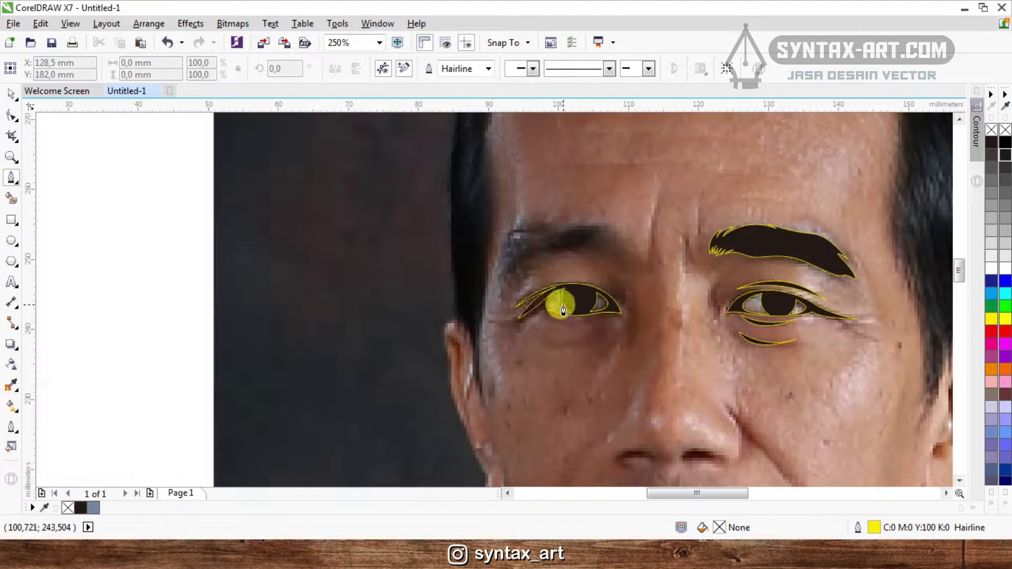
scroll(588, 256, up, 2)
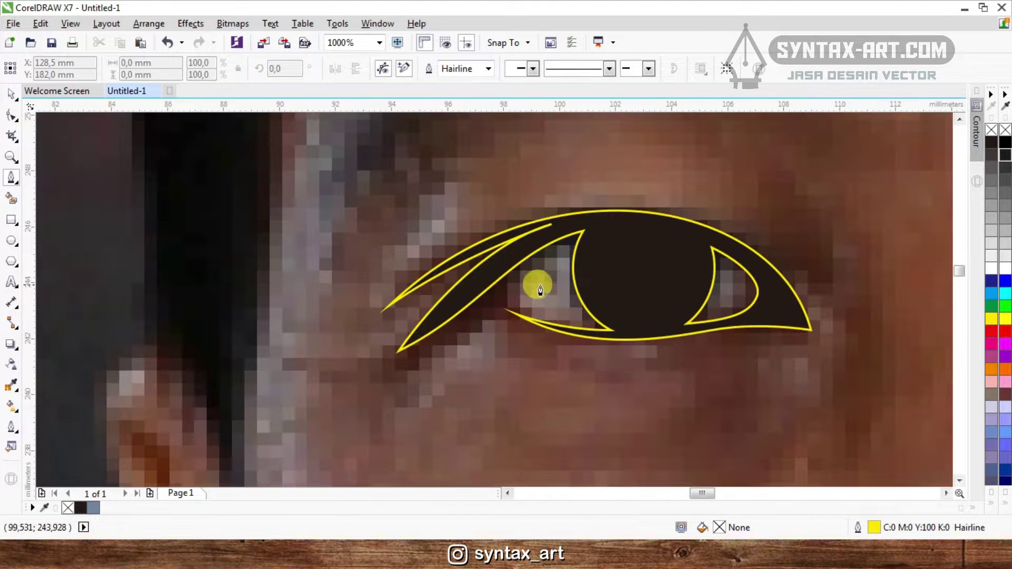
click(509, 296)
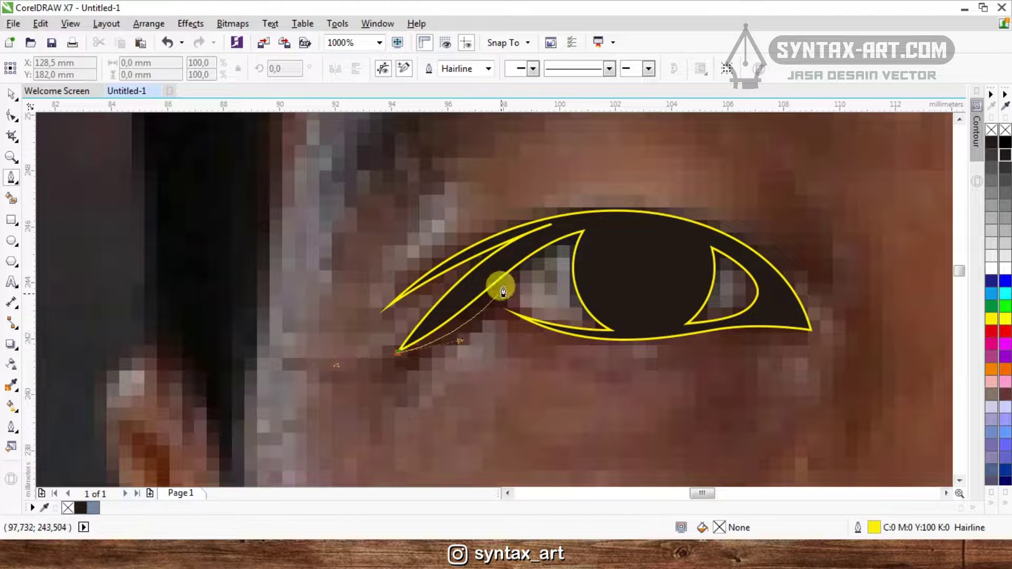
drag(533, 256, 571, 217)
click(626, 221)
drag(508, 253, 452, 294)
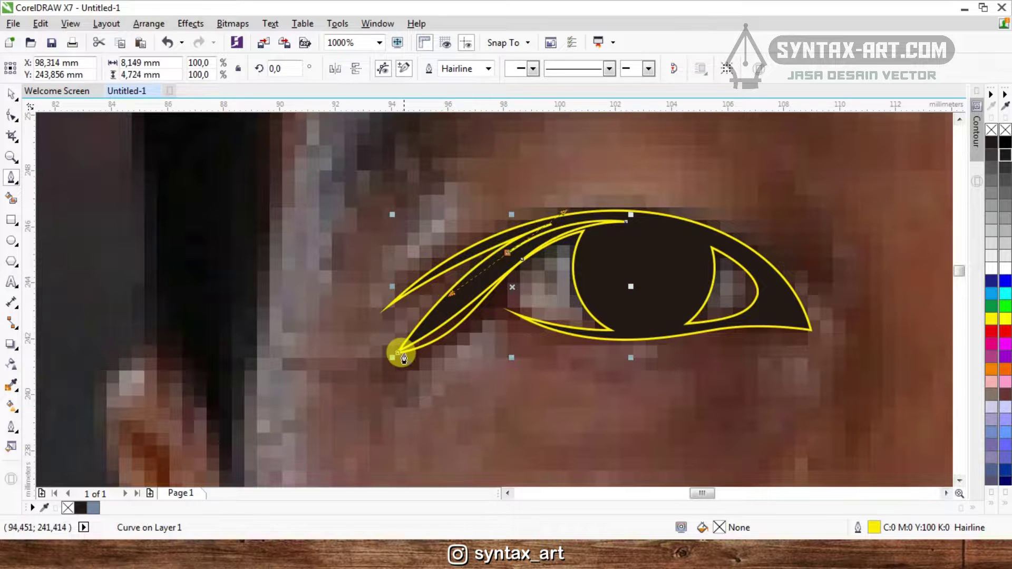
click(399, 353)
- Weld the lid-tail sliver into the black eye-and-eyebrow shape
key(space)
shift+click(622, 268)
click(415, 71)
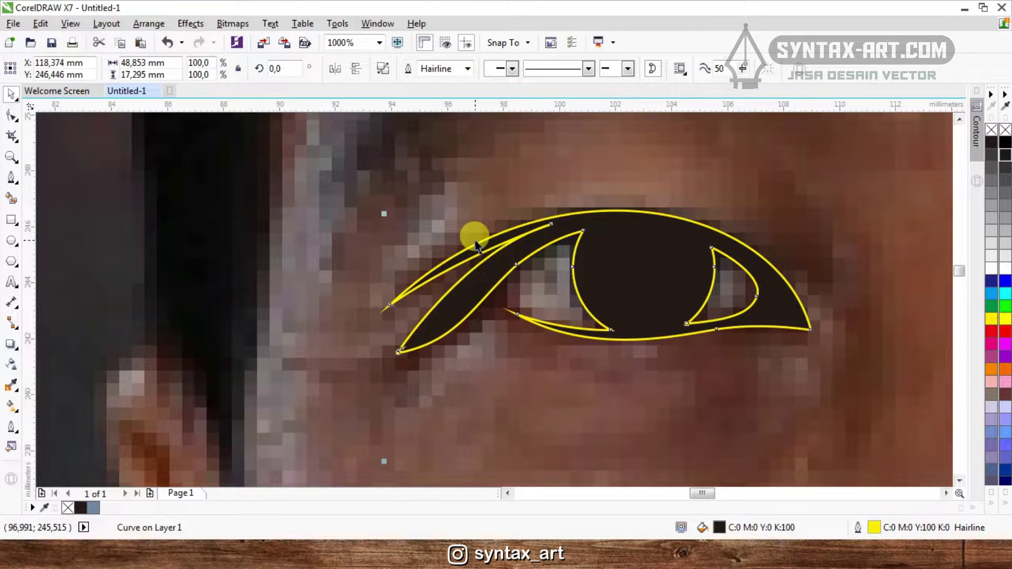
- Draw a closed rim piece joining the left-hand eye's outer lid tail to its lower lid below the iris
key(space)
drag(500, 277, 515, 261)
scroll(531, 325, up, 2)
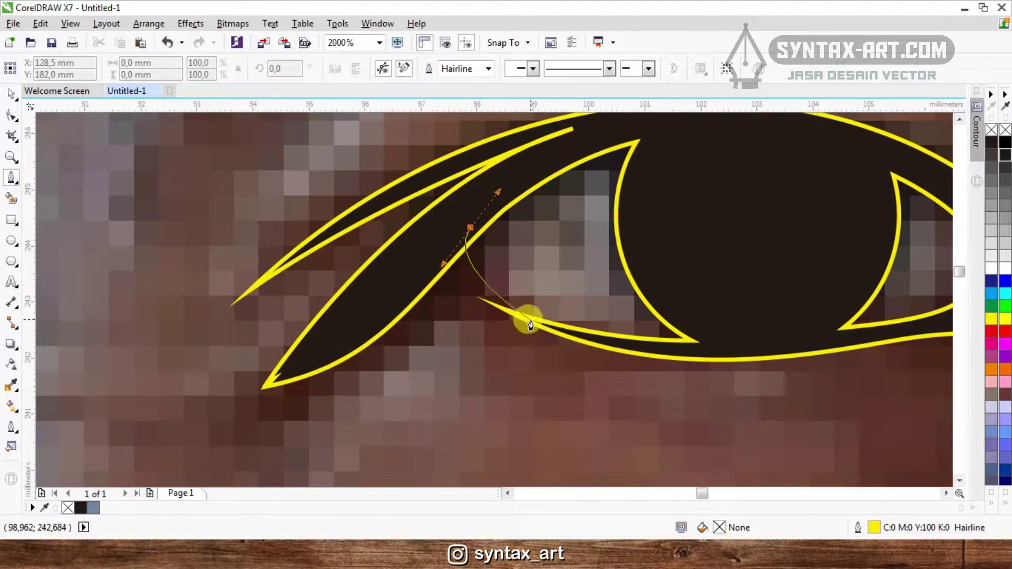
drag(582, 328, 680, 349)
click(736, 340)
click(732, 358)
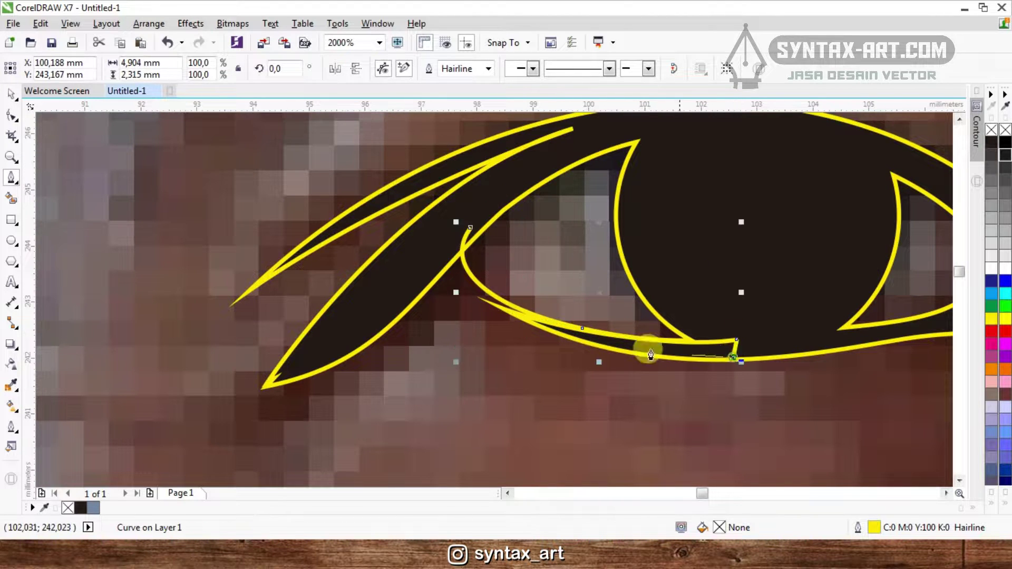
drag(563, 336, 481, 309)
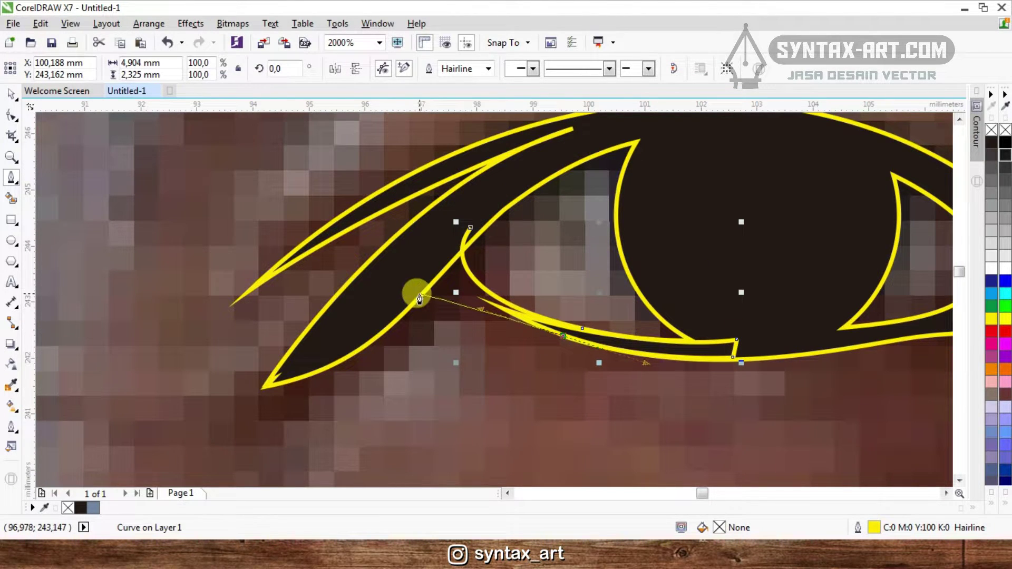
click(407, 291)
click(471, 228)
- Weld the lower-lid rim piece into the black shape and clear the selection
scroll(449, 263, down, 2)
key(space)
shift+click(513, 233)
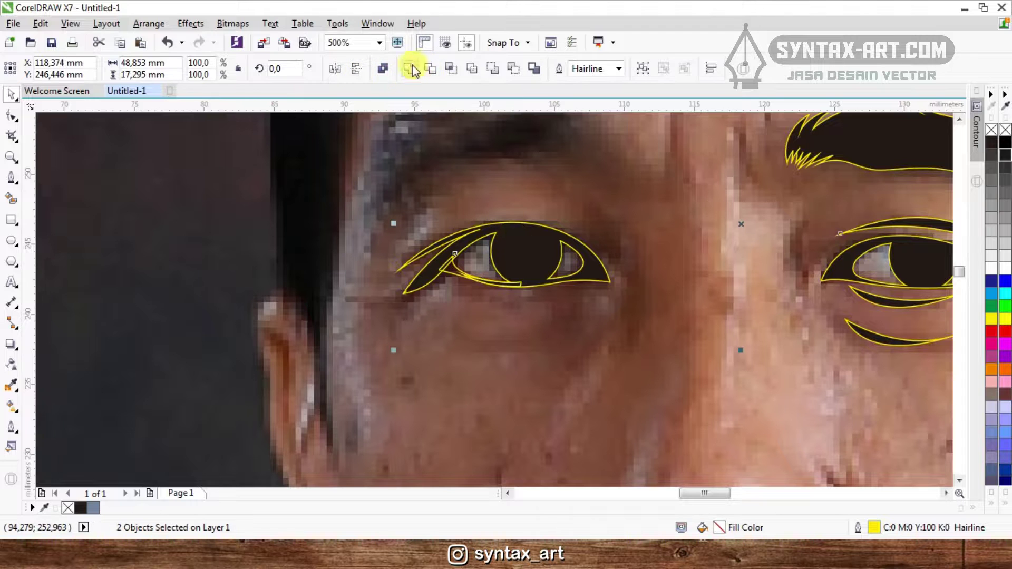
click(412, 68)
click(643, 223)
- Start the left-hand eyebrow outline with a curved hair stroke about 2.9 mm high at its inner end, using the Pen tool
key(space)
scroll(572, 231, down, 1)
scroll(567, 181, up, 1)
scroll(656, 244, down, 1)
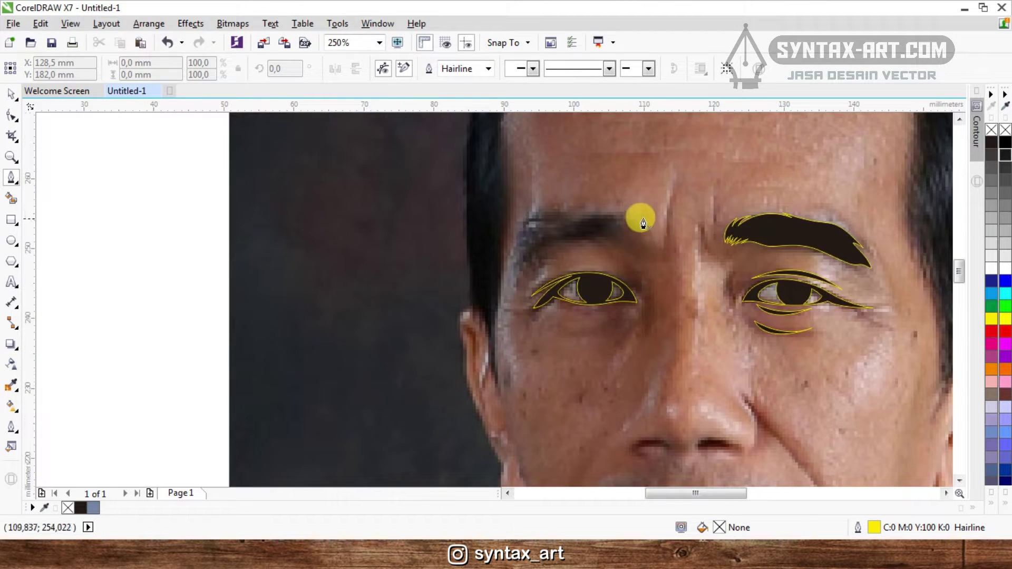
scroll(643, 219, up, 1)
scroll(647, 274, up, 1)
drag(663, 296, 673, 228)
click(644, 204)
scroll(644, 236, up, 1)
key(ctrl+z)
scroll(677, 269, down, 1)
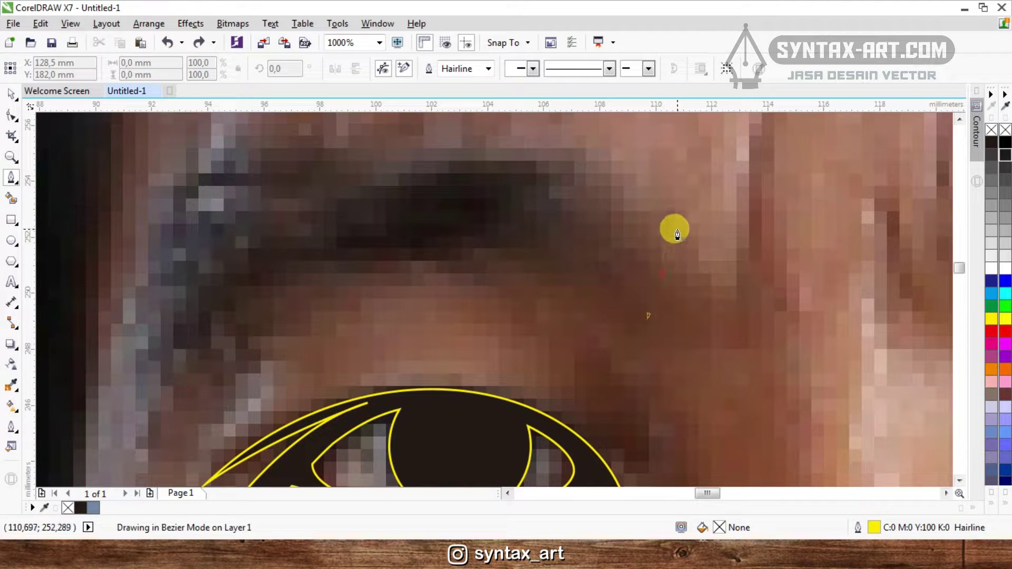
click(651, 193)
scroll(651, 219, up, 1)
scroll(651, 231, down, 2)
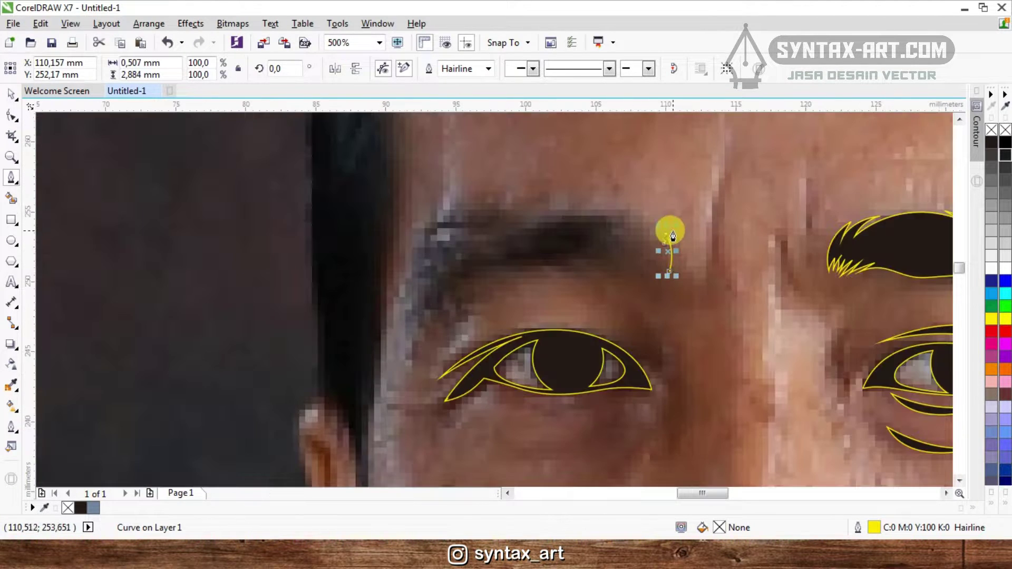
scroll(657, 217, up, 1)
- Continue the eyebrow's upper edge past two pointed hair notches with a long arc, to about 9.3 mm overall width
drag(621, 208, 586, 191)
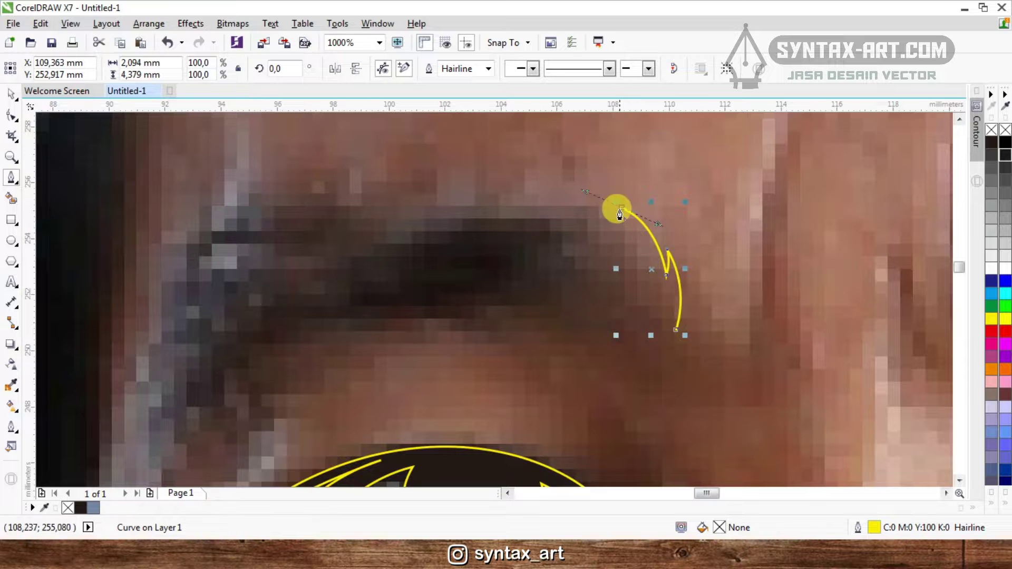
scroll(620, 214, up, 1)
scroll(634, 244, down, 2)
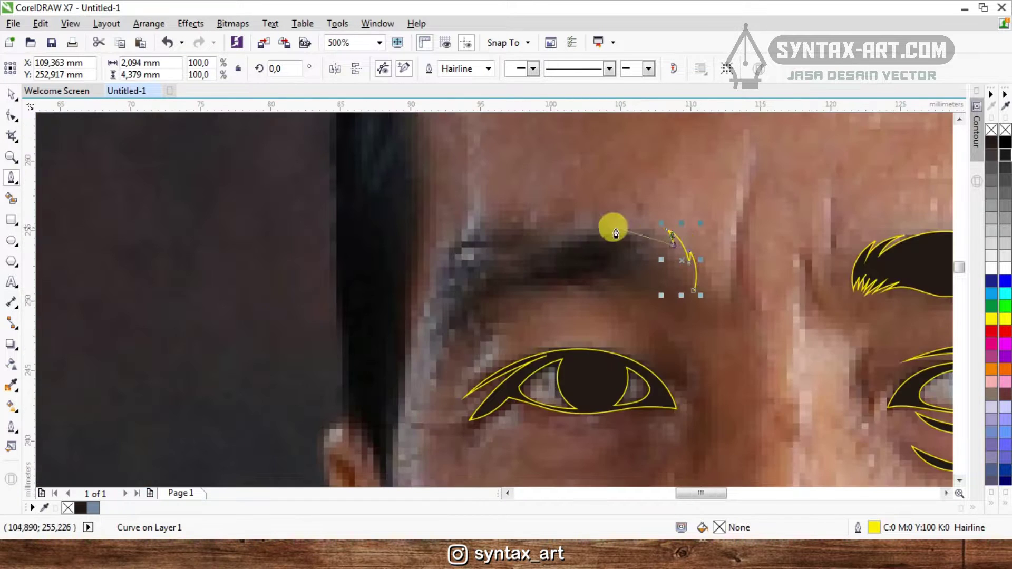
scroll(616, 233, up, 1)
drag(576, 238, 505, 269)
drag(399, 305, 399, 305)
scroll(543, 234, down, 2)
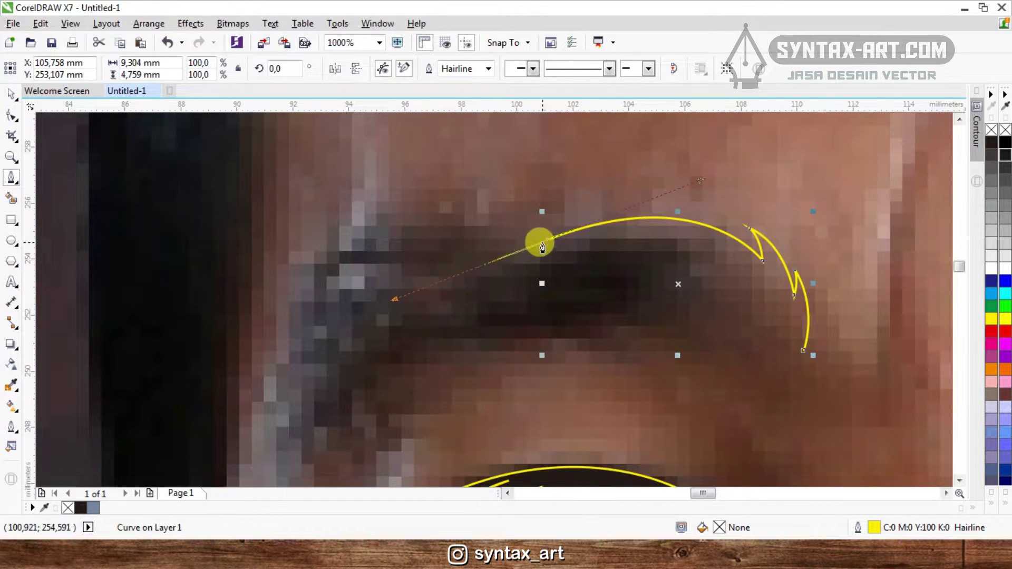
scroll(448, 240, up, 1)
scroll(489, 239, up, 1)
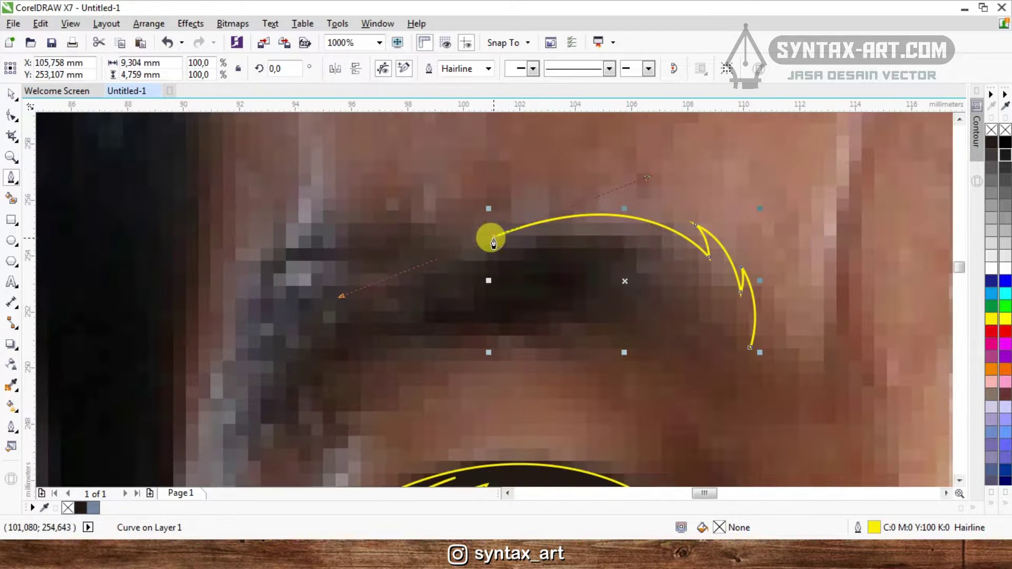
- Add a hair notch midway and extend the eyebrow's upper edge to its outer end, about 18.2 mm overall width
click(527, 212)
drag(406, 255, 338, 256)
drag(255, 286, 203, 424)
scroll(389, 332, down, 2)
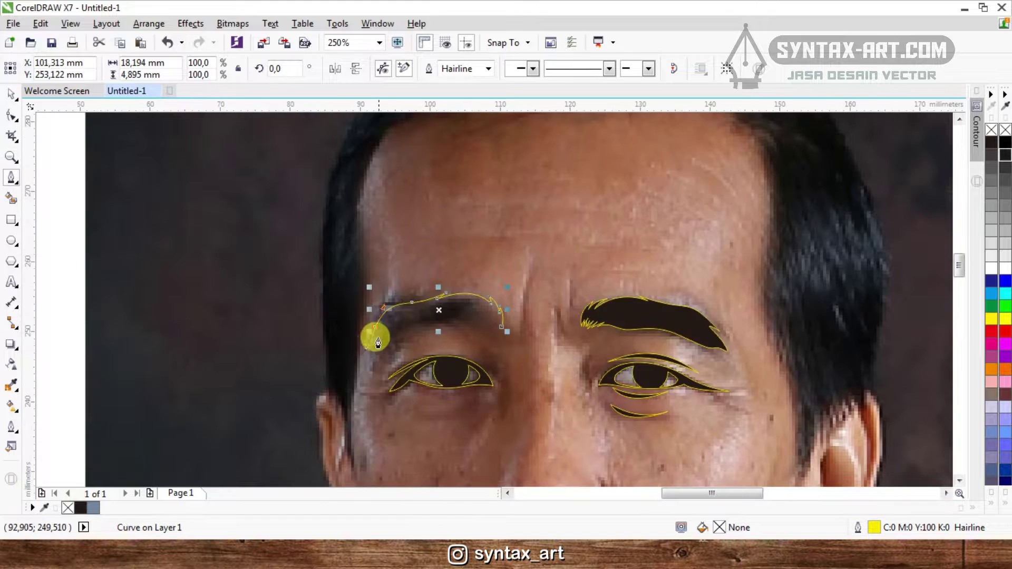
- Trace the eyebrow's pointed outer tail and its lower edge with a hair notch back toward the inner end
scroll(373, 337, up, 2)
drag(368, 363, 660, 274)
scroll(499, 289, down, 2)
scroll(467, 310, up, 2)
drag(772, 272, 835, 310)
scroll(725, 267, down, 3)
scroll(723, 246, up, 3)
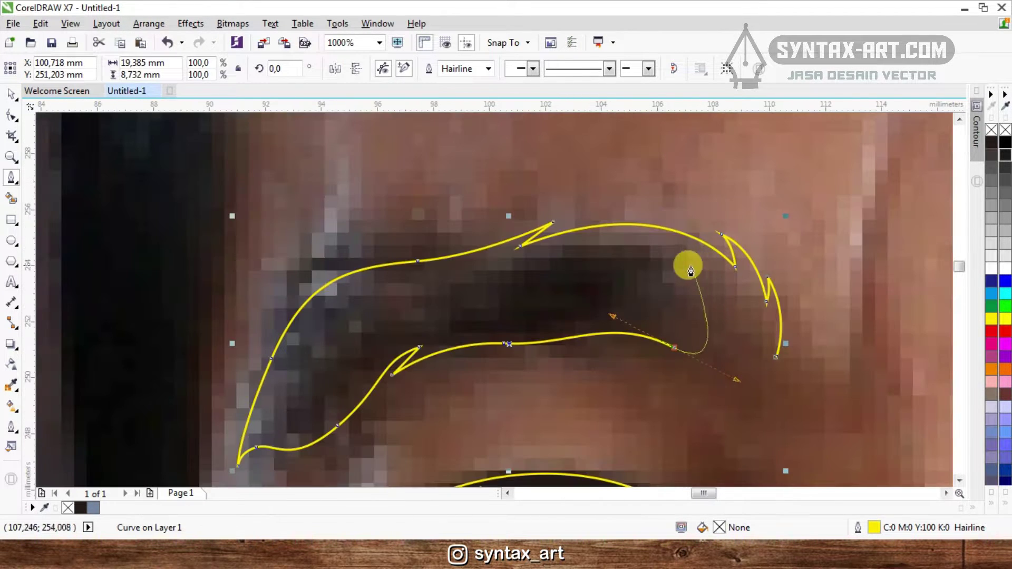
- Add a pointed hair notch and a short curve to the eyebrow's lower edge near the inner end
double_click(674, 349)
scroll(657, 331, up, 1)
click(649, 326)
drag(756, 396, 791, 438)
click(817, 430)
drag(792, 389, 786, 357)
click(762, 315)
key(ctrl+z)
scroll(733, 297, down, 2)
scroll(760, 324, up, 2)
key(ctrl+z)
key(ctrl+z)
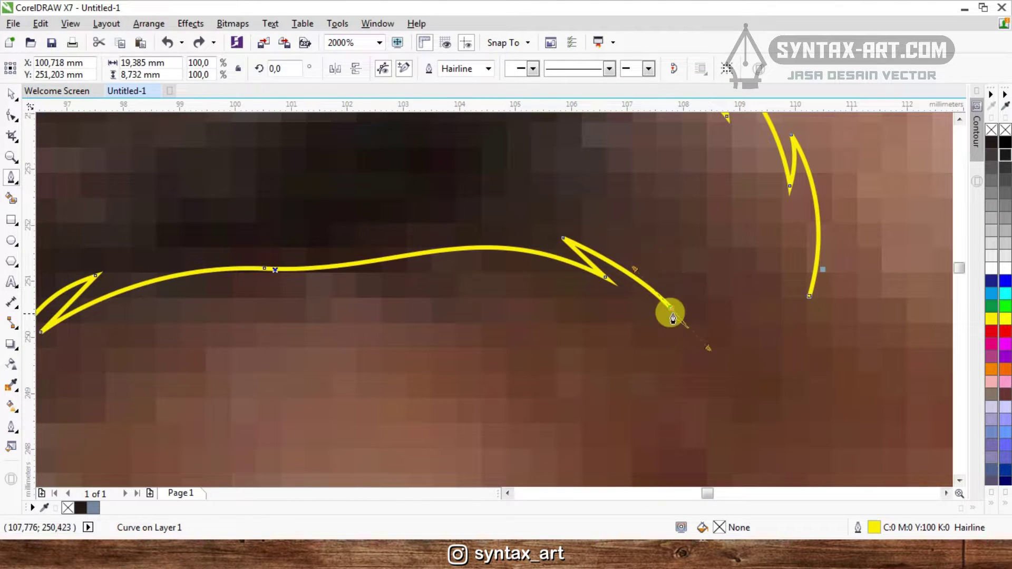
- Add a second, deeper hair notch to the eyebrow's lower edge, ending in a sharp corner
click(639, 245)
drag(714, 324, 759, 359)
alt+click(714, 324)
drag(702, 290, 702, 268)
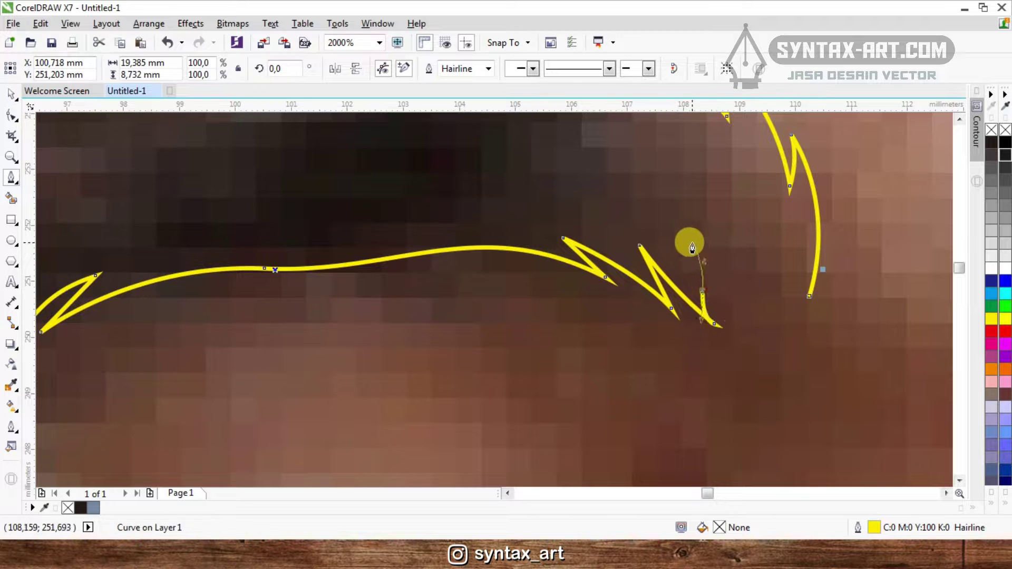
click(693, 243)
click(749, 337)
click(731, 281)
click(763, 332)
scroll(756, 277, down, 2)
scroll(758, 273, up, 2)
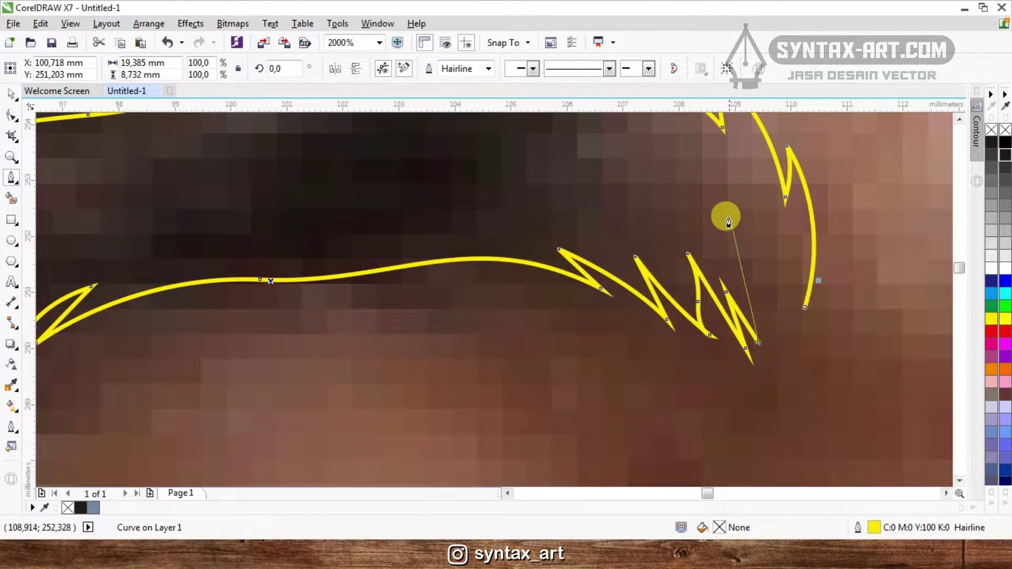
drag(726, 212, 704, 164)
scroll(705, 202, down, 3)
scroll(728, 201, up, 3)
scroll(718, 220, down, 3)
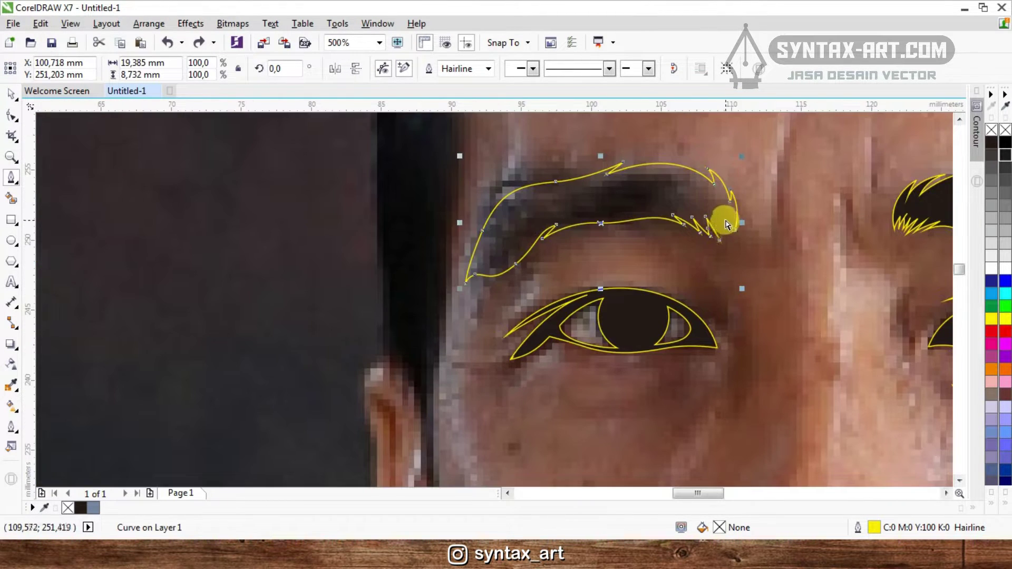
scroll(726, 221, up, 2)
scroll(697, 255, up, 1)
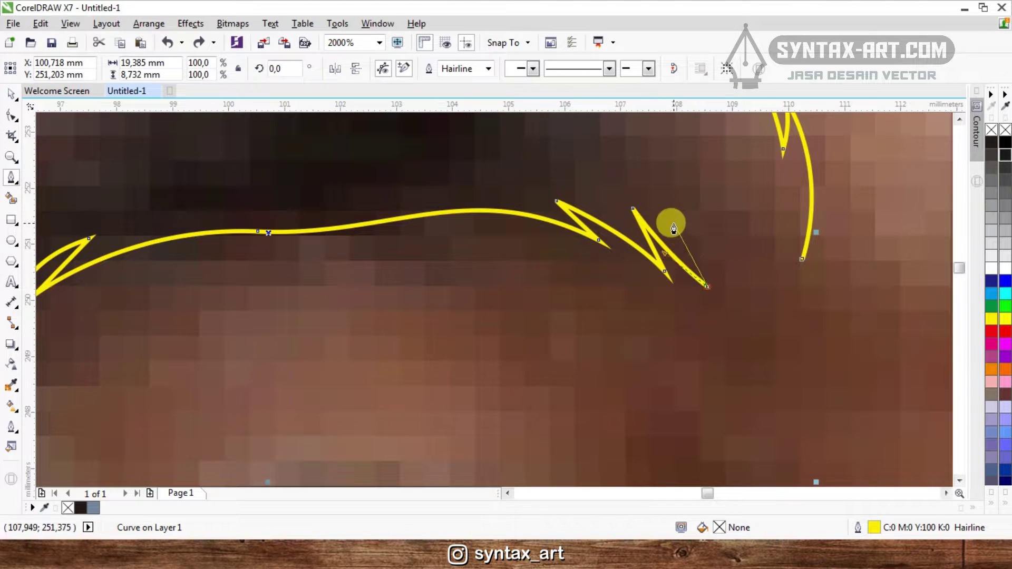
- Draw two more slanted hair spikes at the eyebrow's lower inner end, the second reaching higher into the brow
click(683, 231)
scroll(664, 176, down, 2)
scroll(639, 227, up, 2)
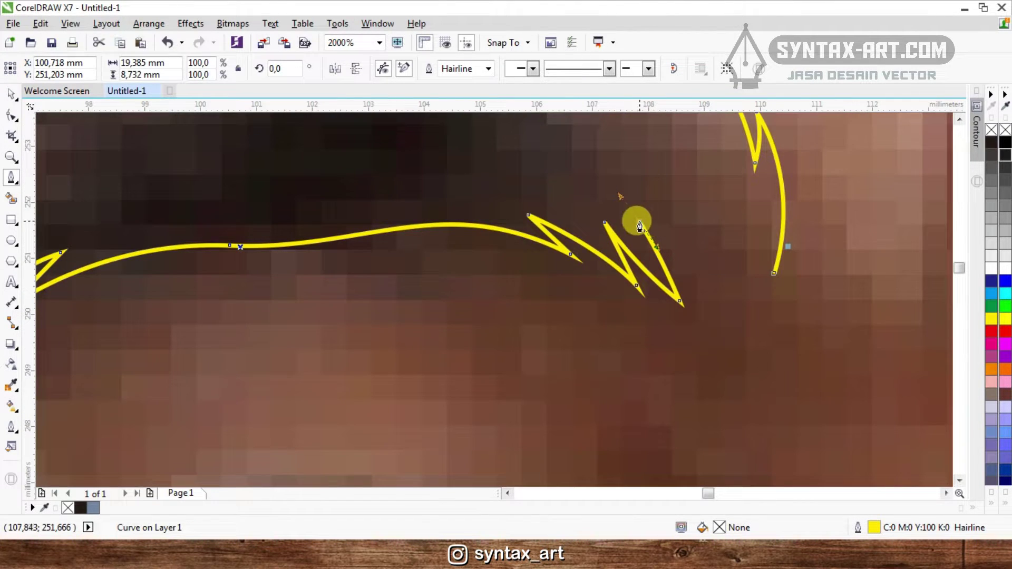
drag(701, 279, 726, 309)
alt+click(702, 279)
scroll(700, 276, down, 2)
scroll(695, 262, up, 2)
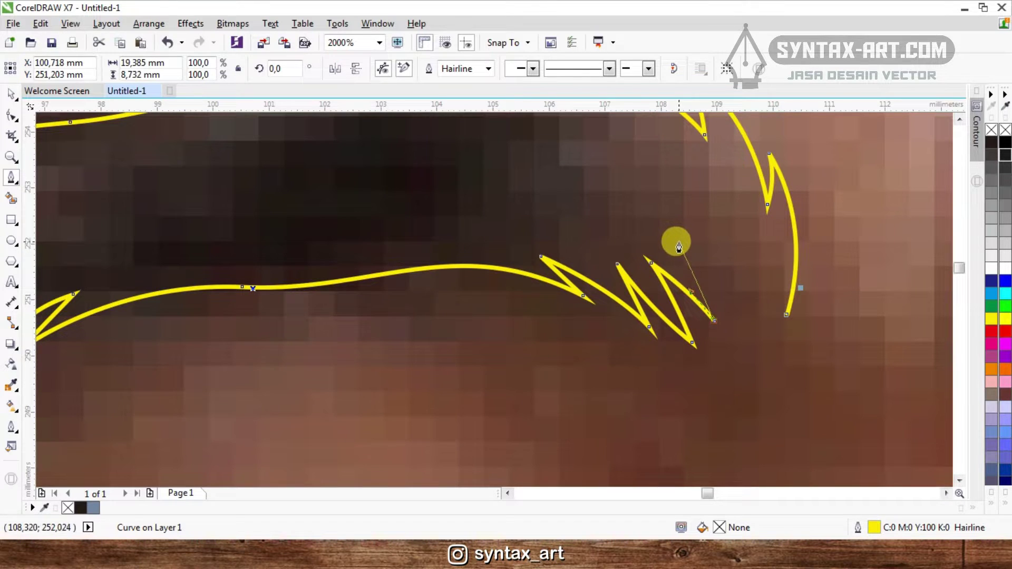
click(648, 198)
scroll(611, 214, down, 2)
scroll(622, 191, up, 2)
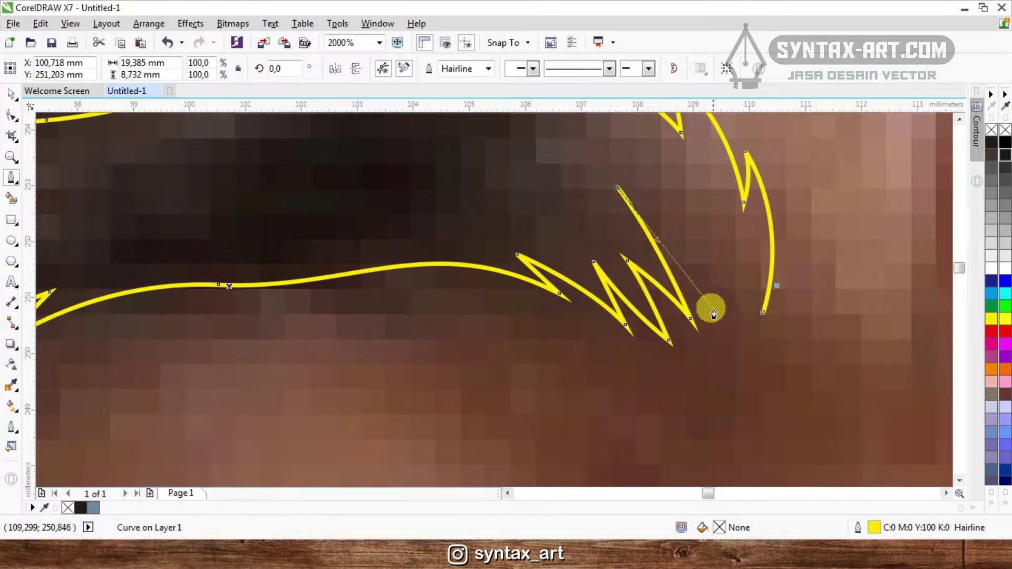
- Add narrow upright hair spikes across the eyebrow's inner end and close the outline at its starting node
drag(706, 320, 723, 368)
alt+click(705, 320)
click(697, 246)
click(718, 321)
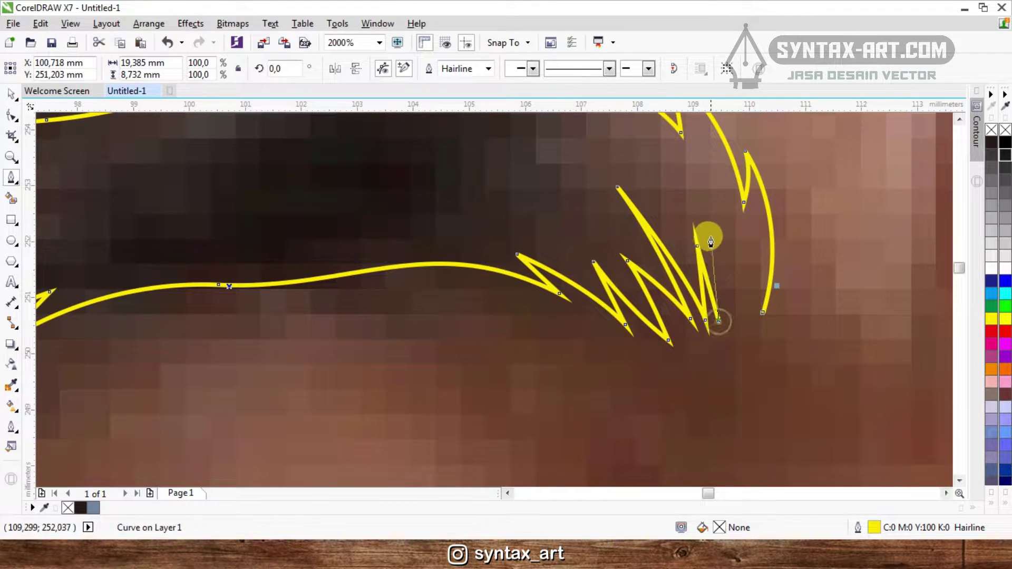
click(708, 225)
click(729, 318)
click(731, 270)
click(734, 230)
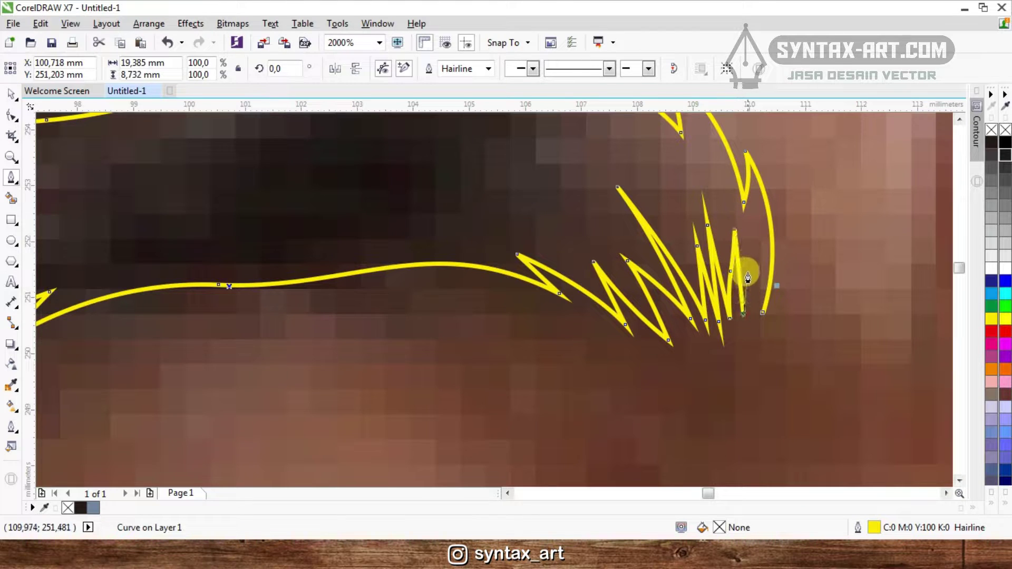
click(752, 348)
click(759, 263)
click(763, 312)
- Weld the left-hand eyebrow outline into the black eye-and-eyebrow shape and reselect the merged shape
scroll(754, 310, down, 3)
key(space)
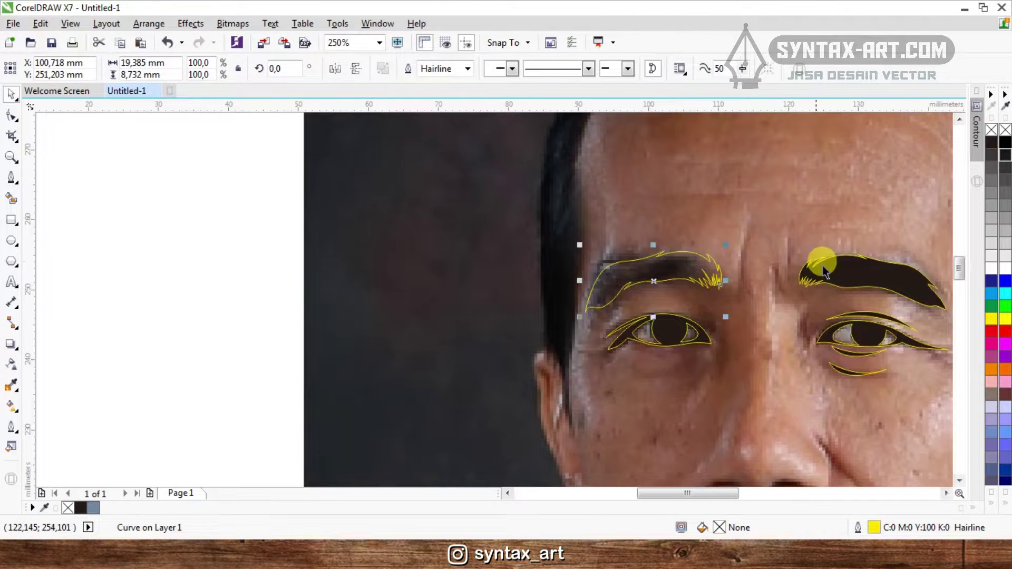
shift+click(825, 260)
click(410, 68)
click(272, 221)
click(703, 273)
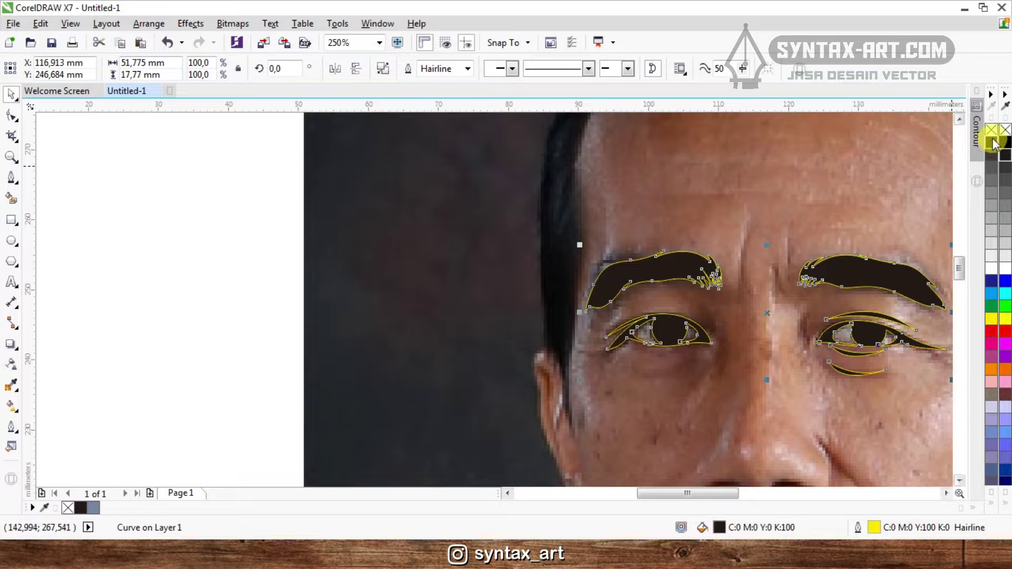
- Remove the outline from the merged black eye-and-eyebrow shape and deselect it
right_click(991, 133)
click(261, 205)
scroll(584, 290, down, 1)
scroll(656, 333, up, 1)
scroll(546, 284, up, 1)
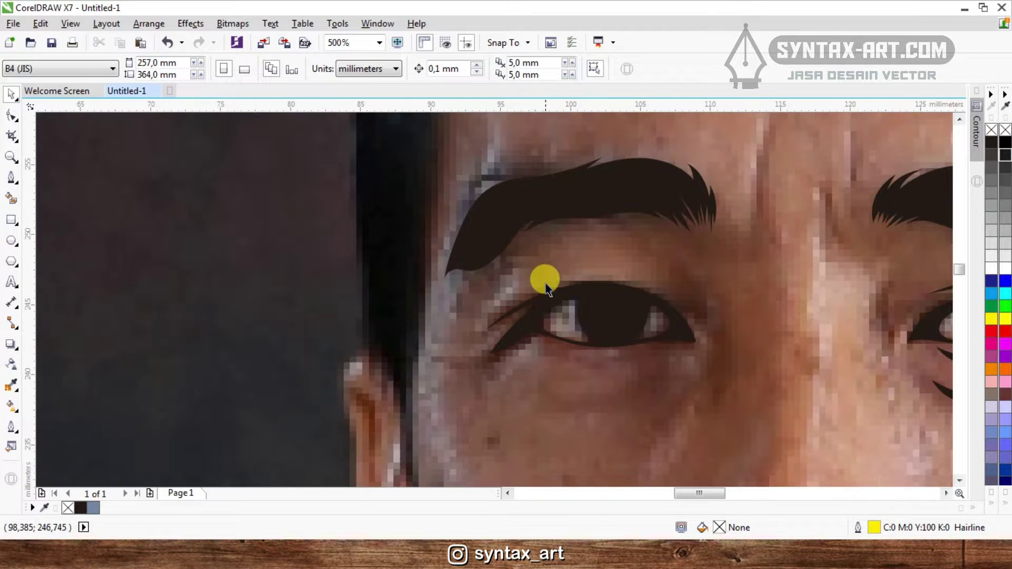
- Start a shadow outline beneath the left-hand eye with two shallow curves about 7.1 mm wide meeting in a sharp outer point
click(11, 178)
scroll(621, 364, up, 2)
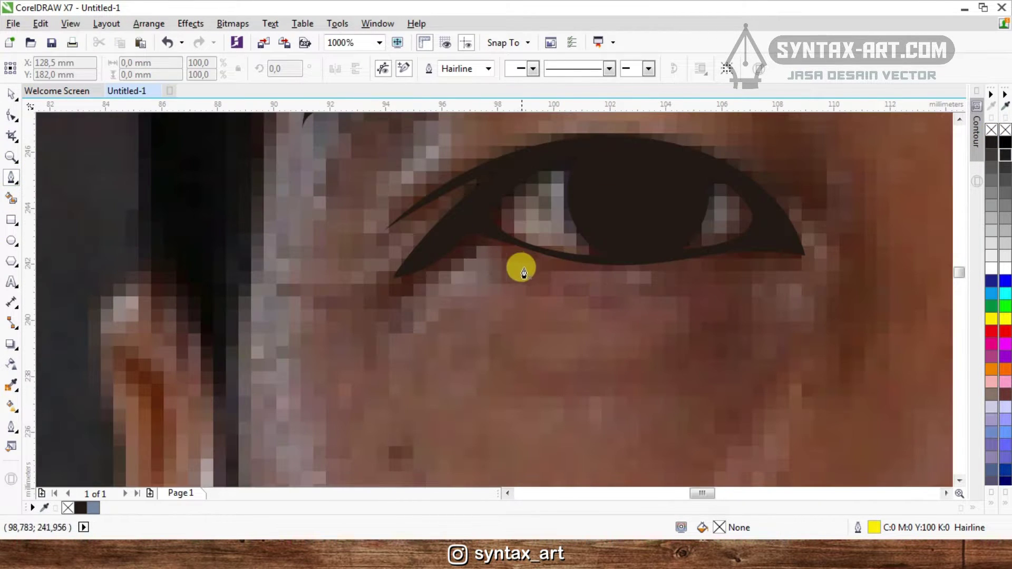
drag(747, 261, 640, 310)
click(546, 274)
drag(696, 291, 781, 286)
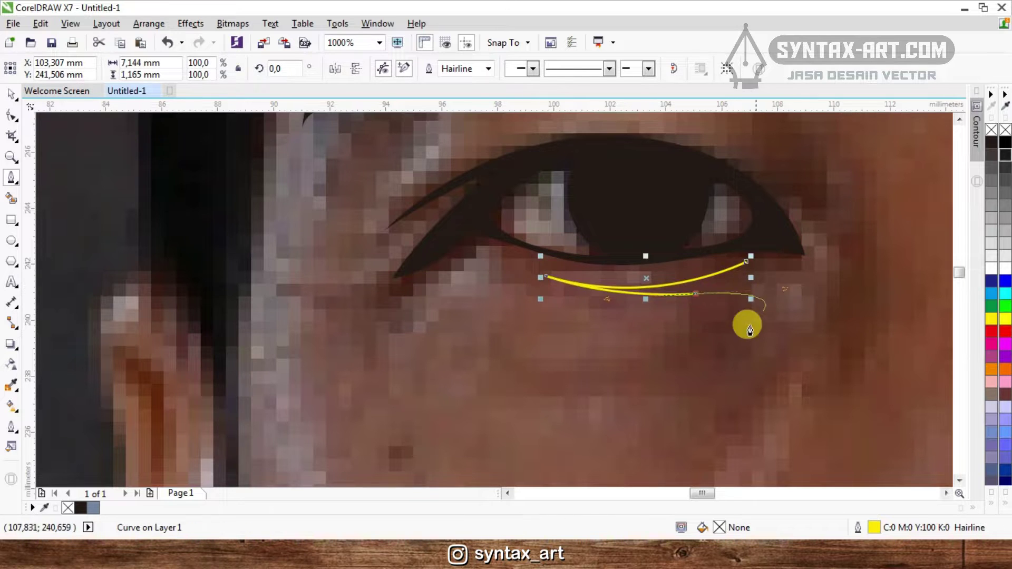
- Add a slanted spike pointing down and outward to the under-eye outline, and arch the line up to the eye's inner corner
scroll(732, 324, down, 2)
scroll(715, 331, up, 4)
click(623, 333)
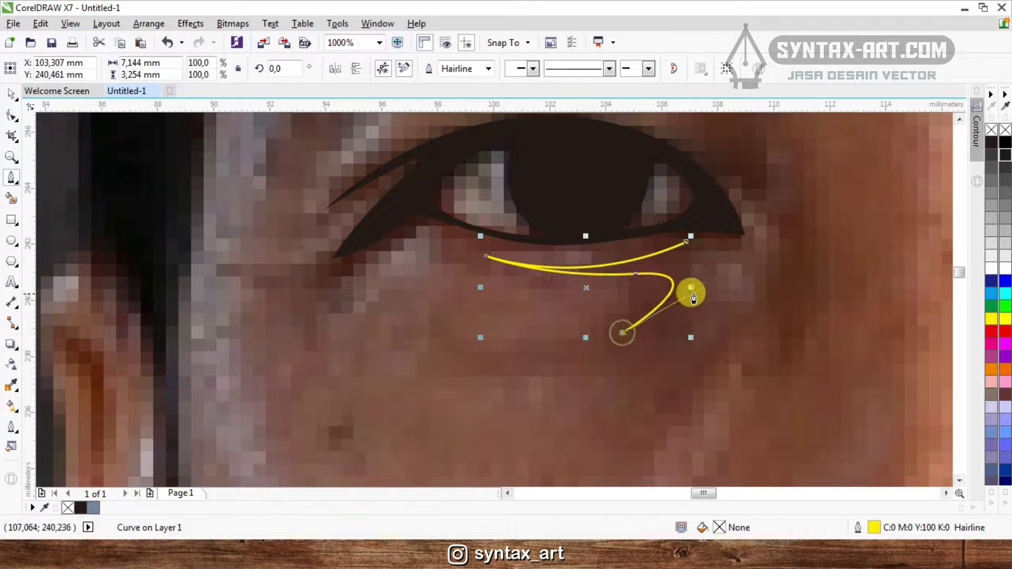
mouse_move(712, 273)
mouse_down()
mouse_move(753, 267)
mouse_move(704, 273)
mouse_up()
drag(758, 268, 779, 293)
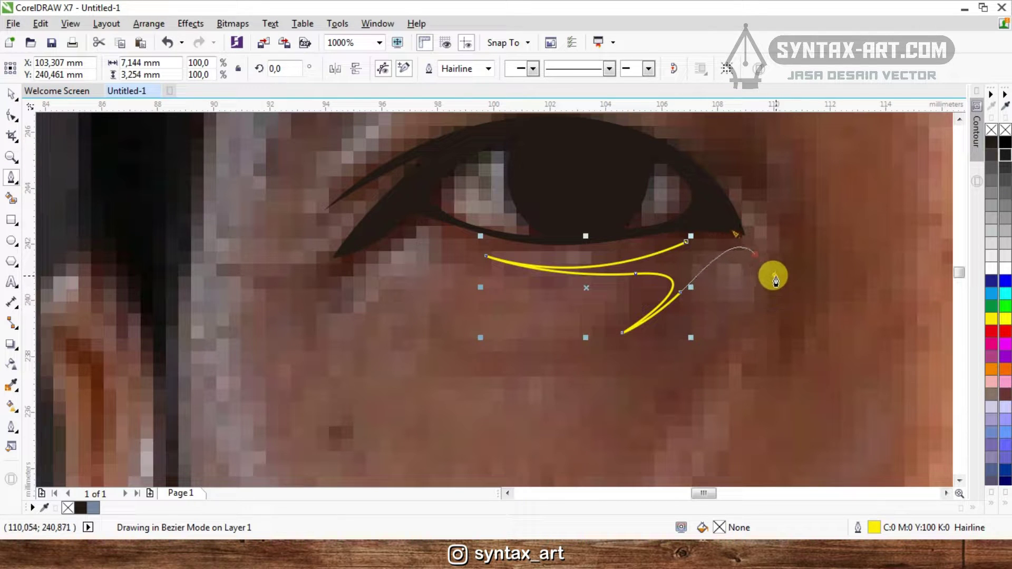
scroll(776, 280, down, 3)
scroll(784, 298, up, 3)
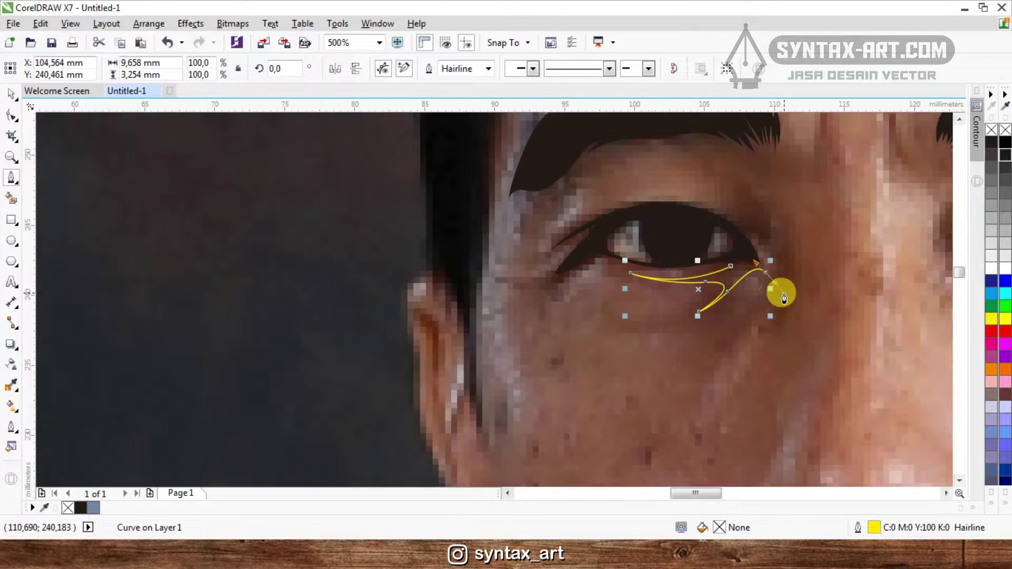
- Run the outline down to a sharp tip below the inner eye corner and sweep it up to a point above the lid
drag(786, 295, 786, 296)
click(774, 343)
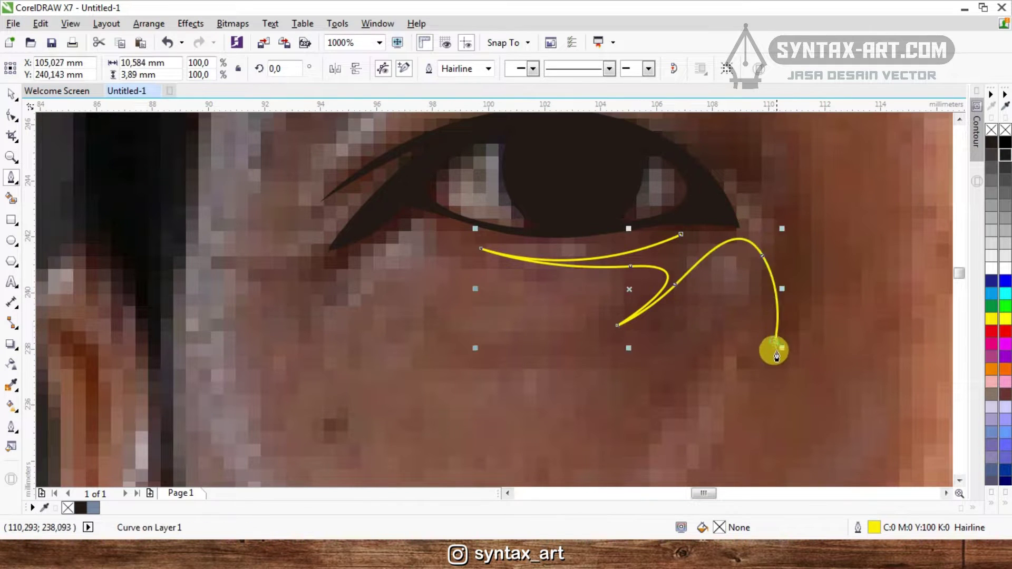
scroll(775, 351, down, 1)
drag(734, 203, 644, 173)
scroll(680, 194, down, 2)
scroll(683, 197, up, 3)
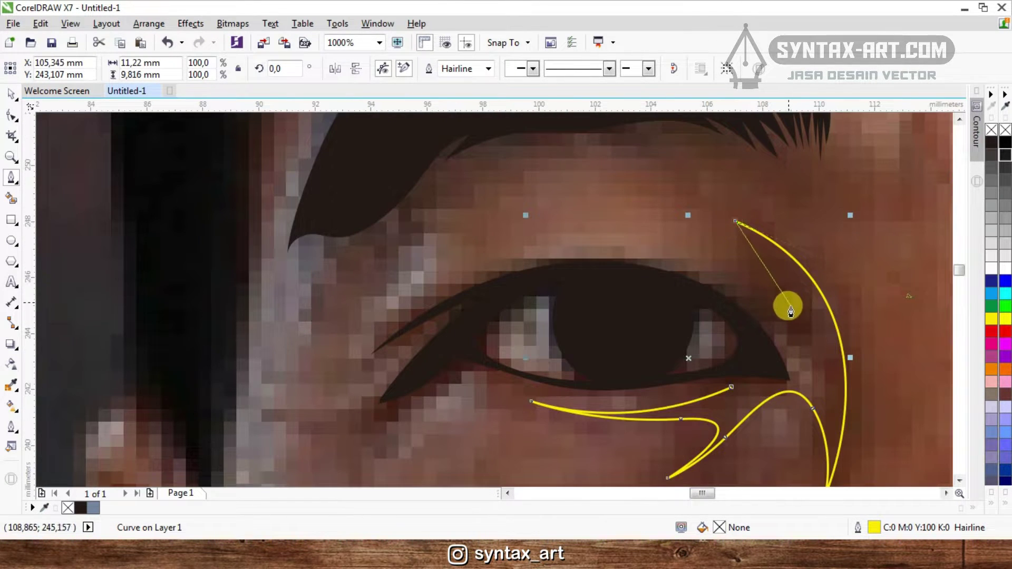
- Bring the outline back down to the upper lid, route it across the black eye area and close it at its starting node
drag(791, 313, 797, 311)
drag(806, 372, 807, 372)
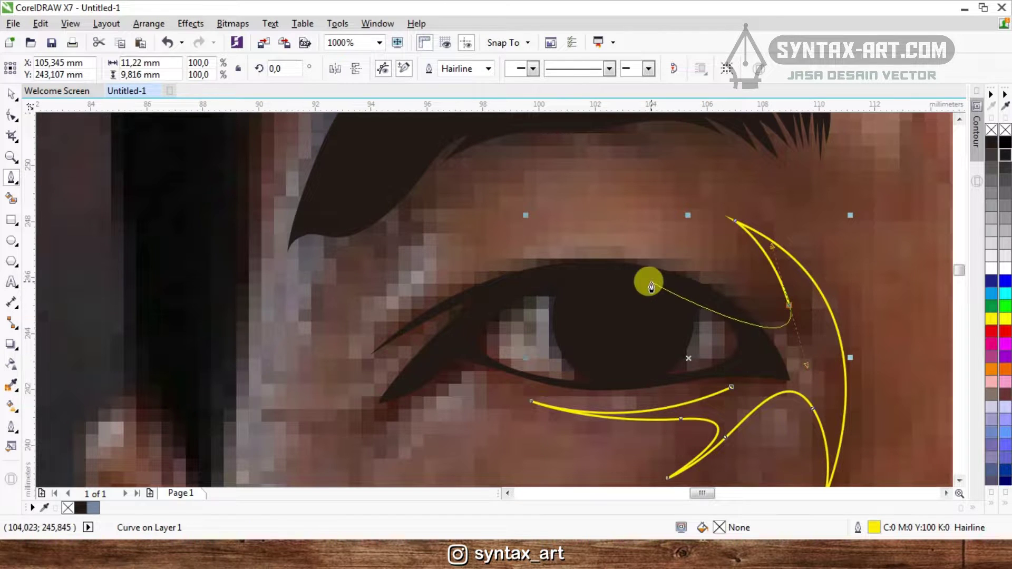
drag(650, 269, 572, 269)
double_click(648, 269)
drag(748, 340, 760, 372)
click(731, 387)
- Weld the inner-corner shadow outline into the black eye-and-eyebrow shape and deselect the result
key(space)
shift+click(598, 307)
click(409, 68)
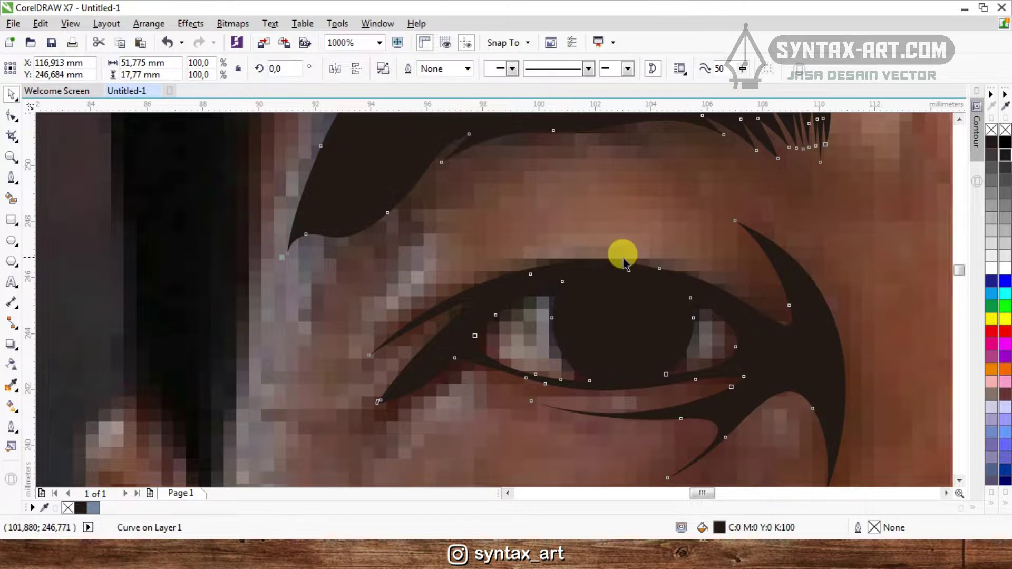
click(656, 200)
scroll(658, 216, down, 3)
scroll(703, 302, up, 1)
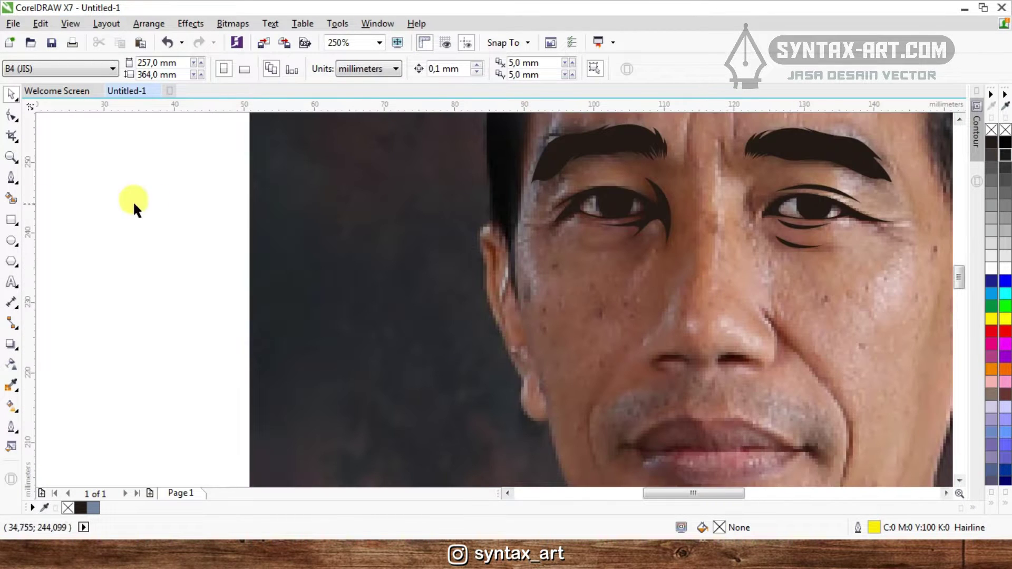
- Trace the outer edge of the right-hand smile line from beside the nose to beside the mouth, about 26 mm tall
key(space)
scroll(703, 274, up, 1)
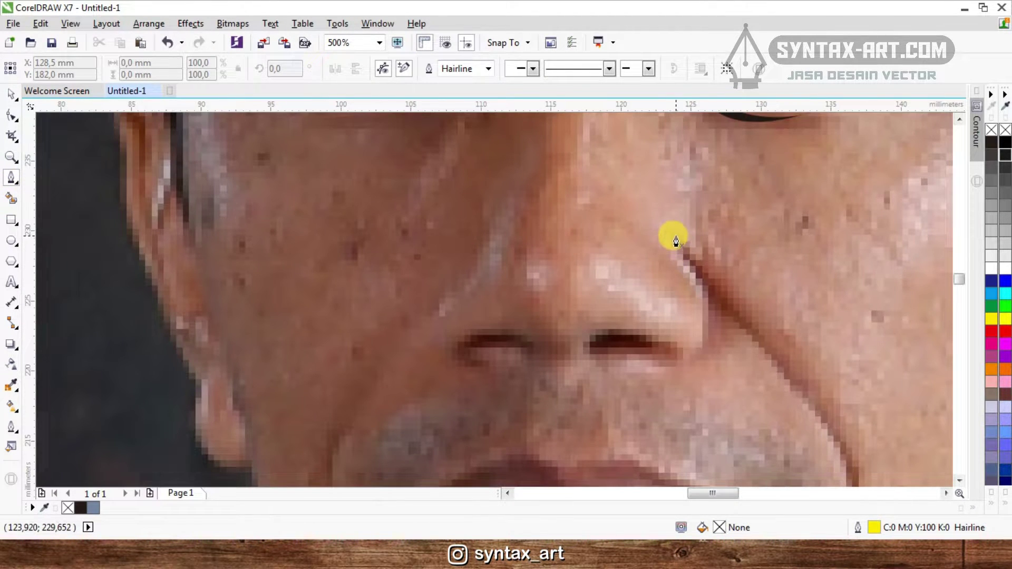
click(675, 237)
scroll(739, 308, down, 2)
scroll(707, 261, up, 3)
scroll(691, 226, down, 1)
drag(711, 240, 759, 311)
scroll(762, 314, down, 2)
scroll(756, 341, up, 2)
drag(731, 418, 709, 470)
scroll(742, 394, down, 1)
scroll(730, 384, up, 1)
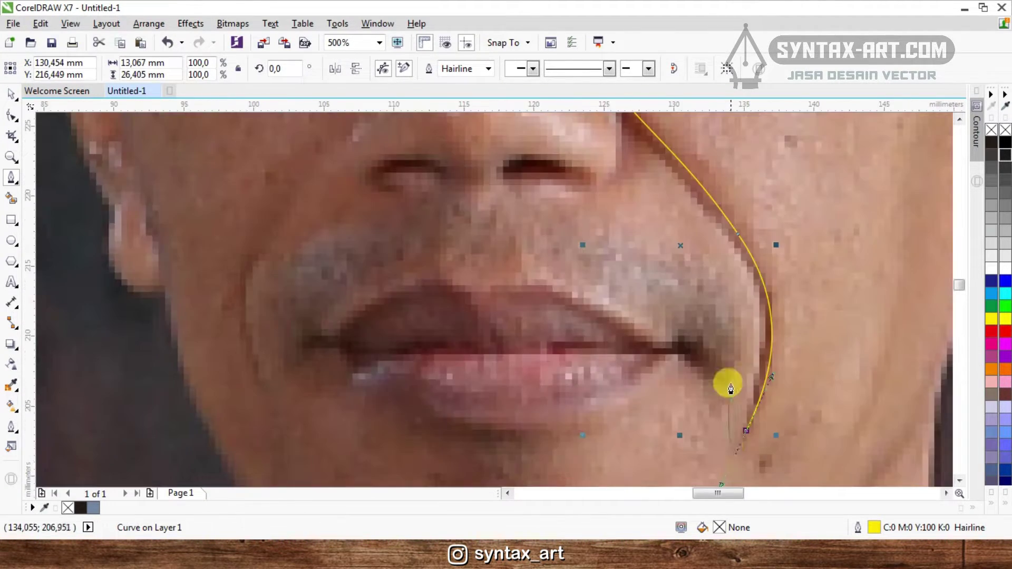
- Trace the inner edge of the right-hand smile line back up from its lower tip and close it beside the nose
click(748, 432)
scroll(767, 426, down, 1)
scroll(759, 348, up, 2)
scroll(764, 358, down, 1)
drag(768, 381, 747, 321)
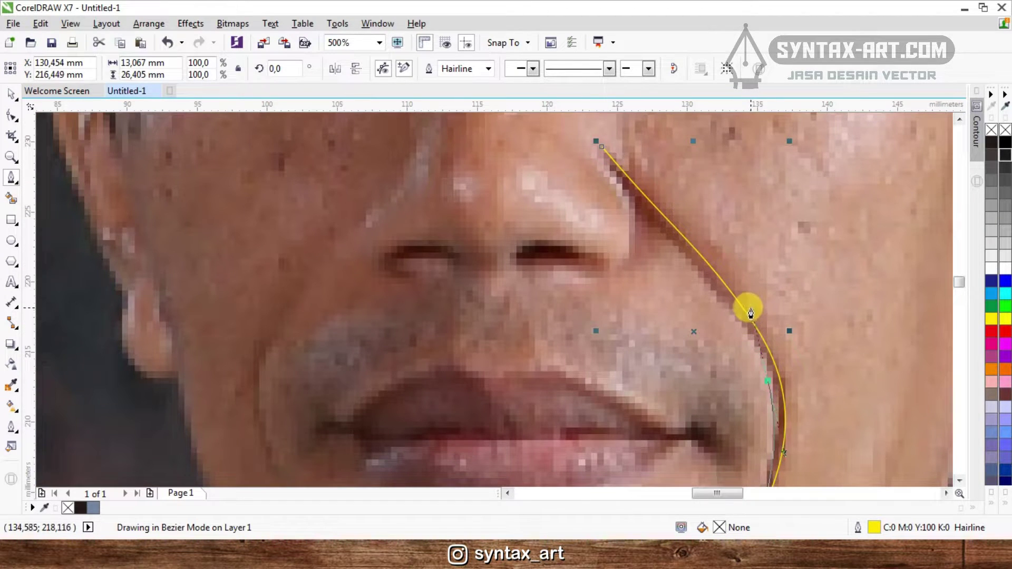
scroll(750, 313, down, 1)
scroll(700, 290, up, 1)
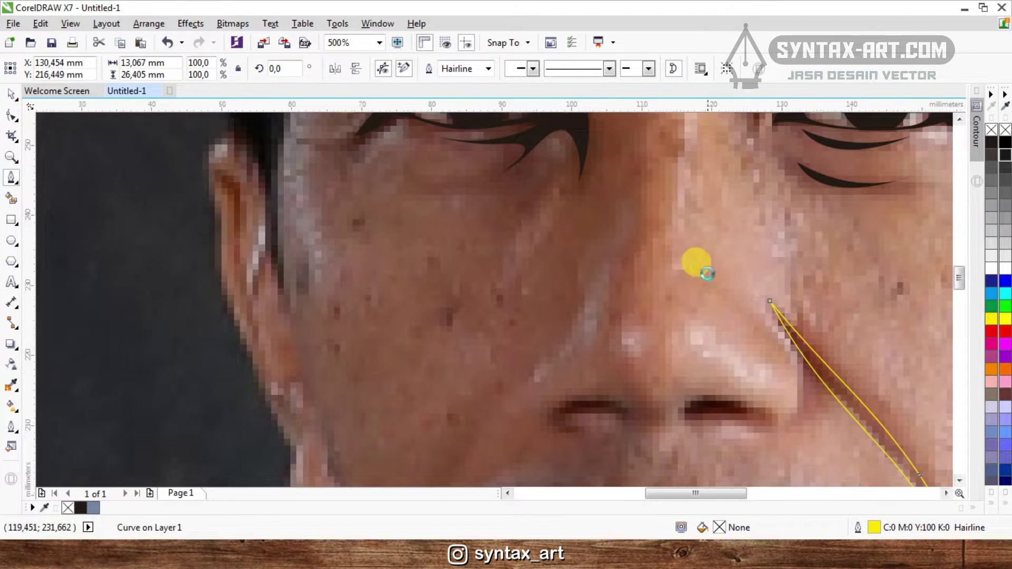
- Weld the right-hand smile line into the black facial-feature shape and deselect it
scroll(711, 274, down, 1)
key(space)
shift+click(786, 189)
click(406, 70)
click(814, 268)
scroll(757, 211, down, 1)
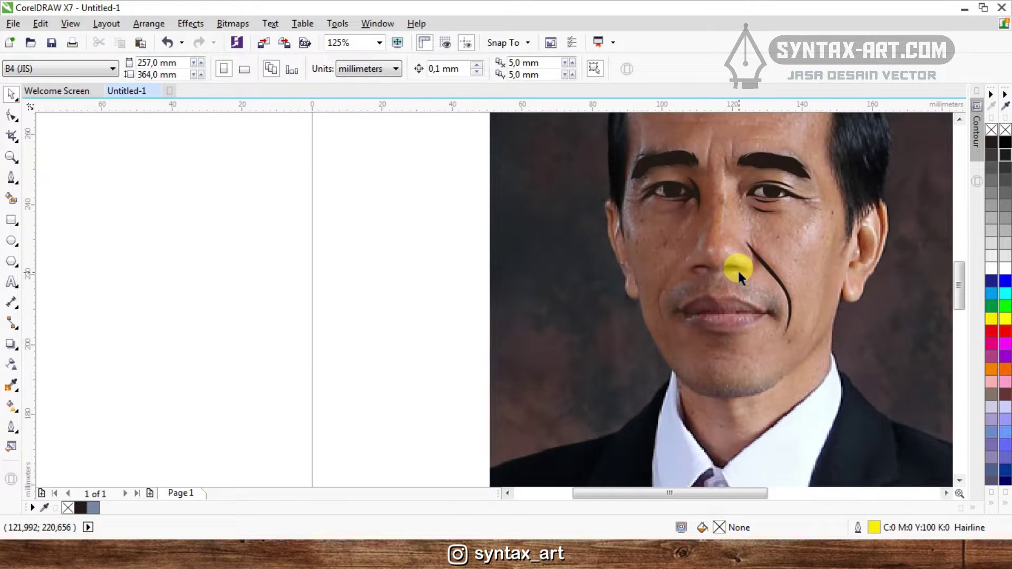
scroll(756, 274, down, 1)
scroll(702, 270, up, 3)
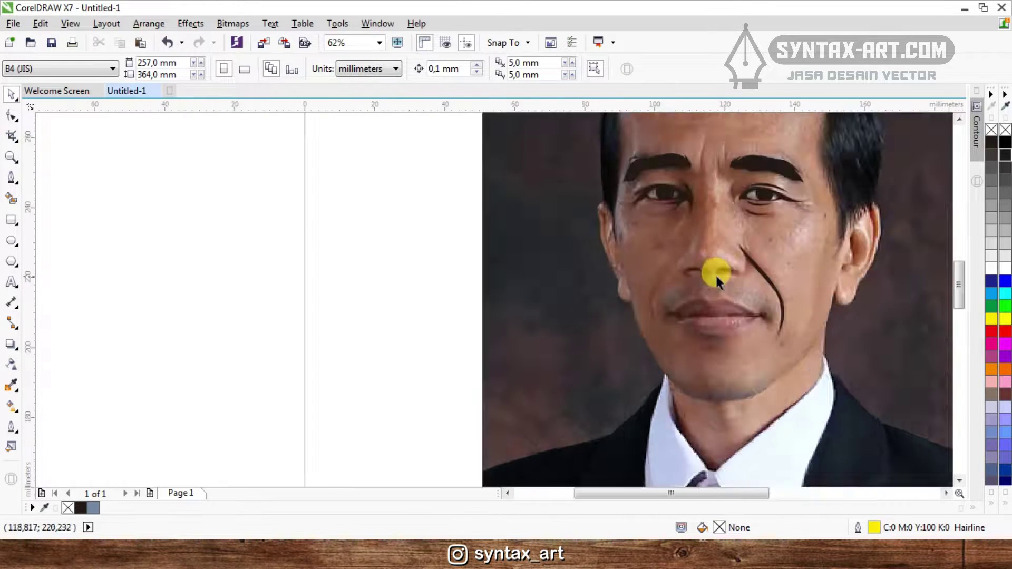
- Trace the right-hand nostril as a closed, tapered shape about 6.3 mm wide and 1.6 mm high
key(space)
scroll(574, 286, up, 1)
scroll(552, 279, down, 1)
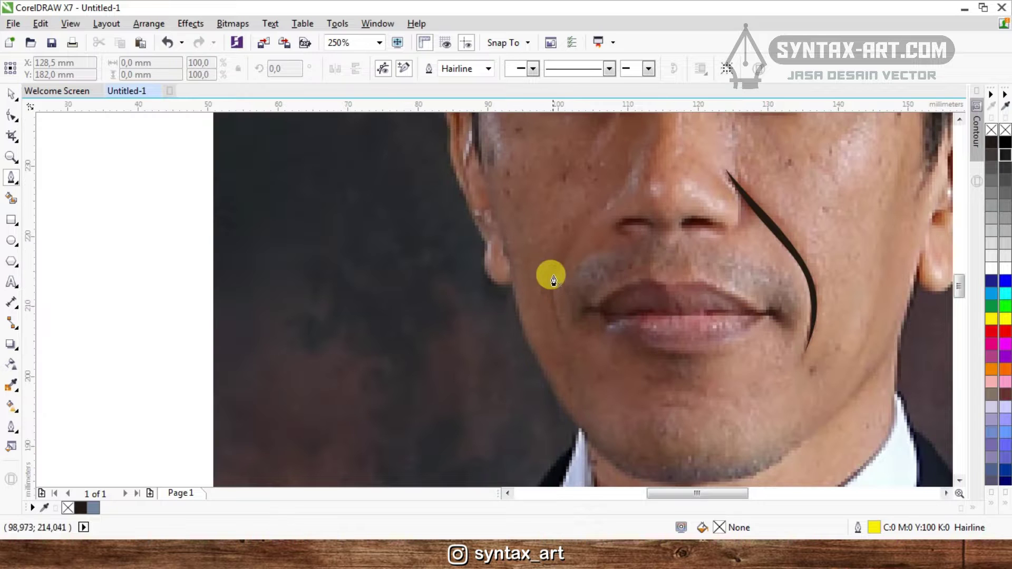
scroll(636, 204, down, 1)
scroll(785, 327, up, 2)
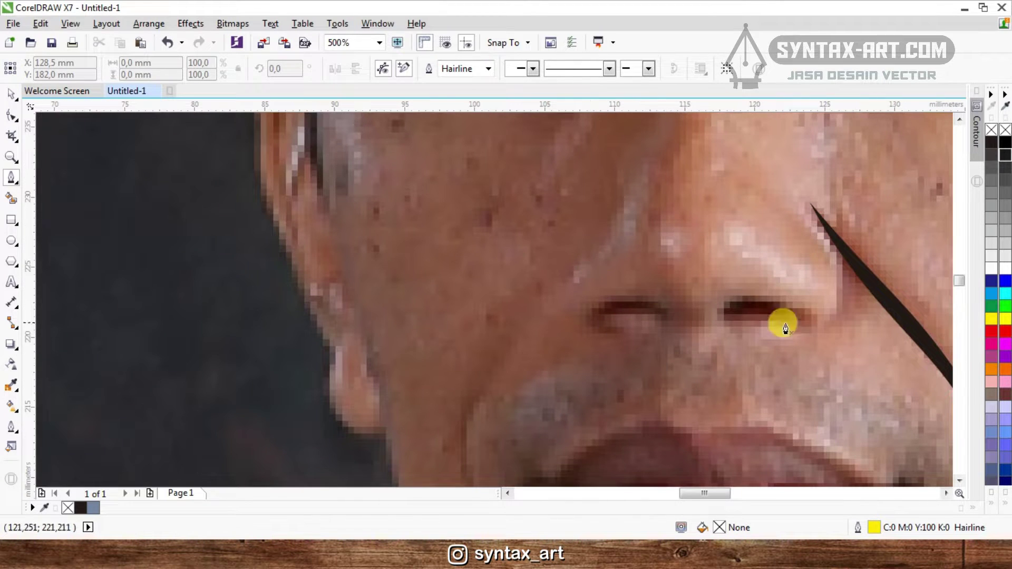
click(812, 328)
scroll(743, 316, up, 1)
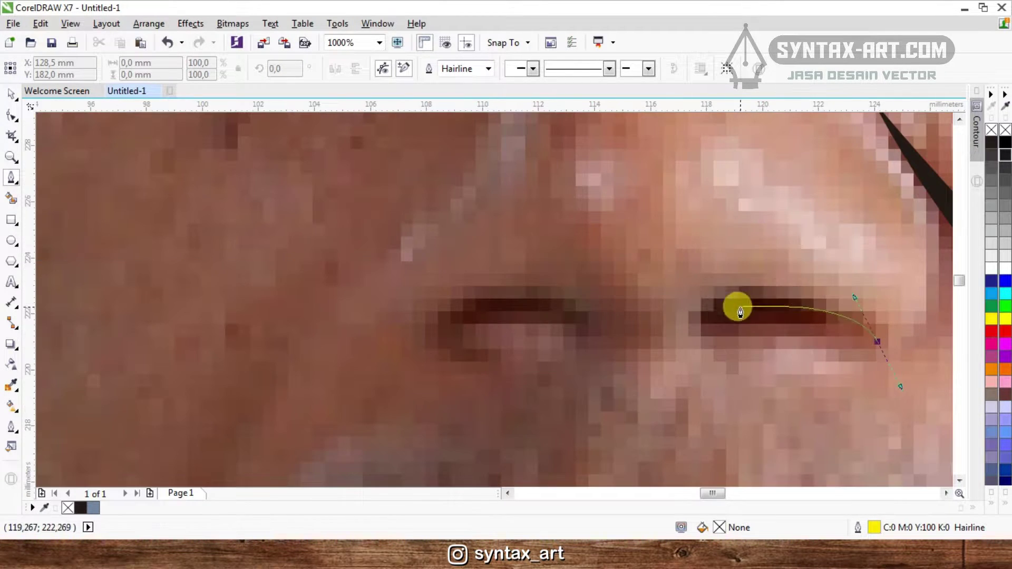
drag(707, 308, 690, 378)
drag(799, 314, 793, 316)
scroll(793, 316, down, 1)
- Weld the right-hand nostril outline into the black facial-feature shape
key(space)
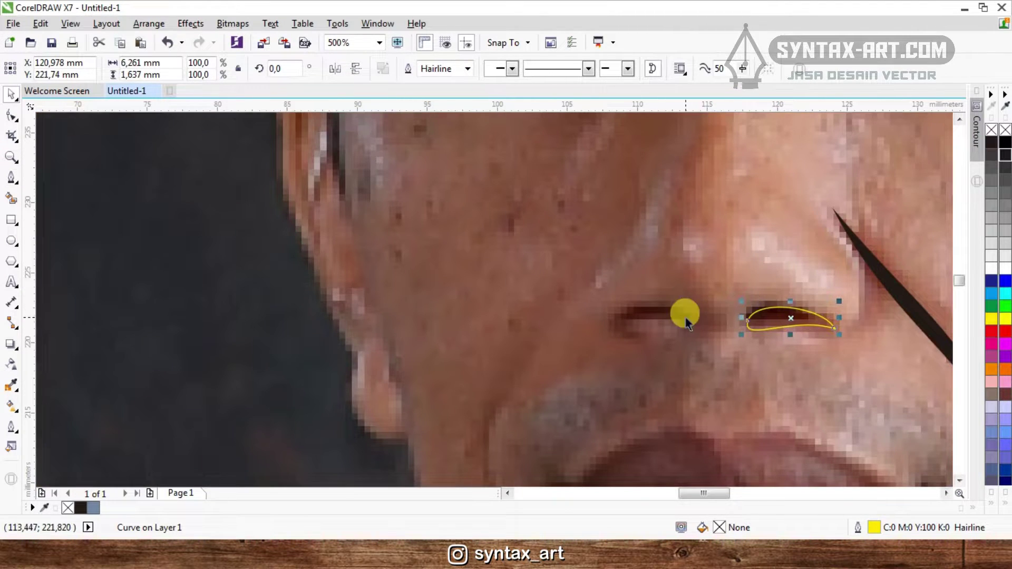
shift+click(894, 288)
scroll(667, 280, down, 2)
scroll(684, 324, up, 3)
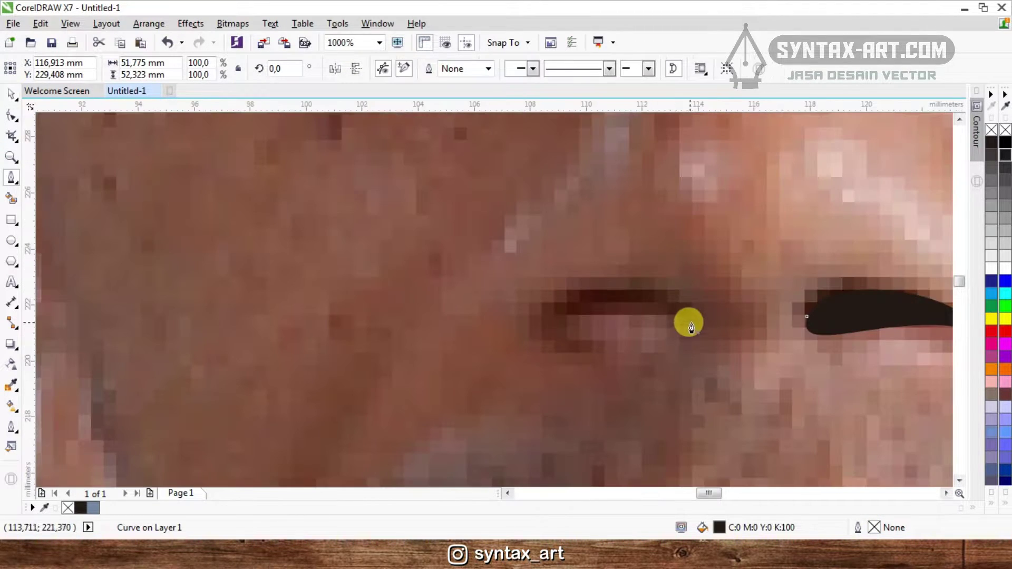
- Trace the left-hand nostril as a closed, hooked crescent with pointed ends
key(space)
drag(689, 293, 657, 271)
drag(555, 306, 639, 313)
click(587, 355)
click(691, 331)
- Weld the left-hand nostril outline into the black facial-feature shape and deselect it
scroll(639, 313, down, 1)
key(space)
shift+click(748, 318)
click(407, 69)
click(718, 264)
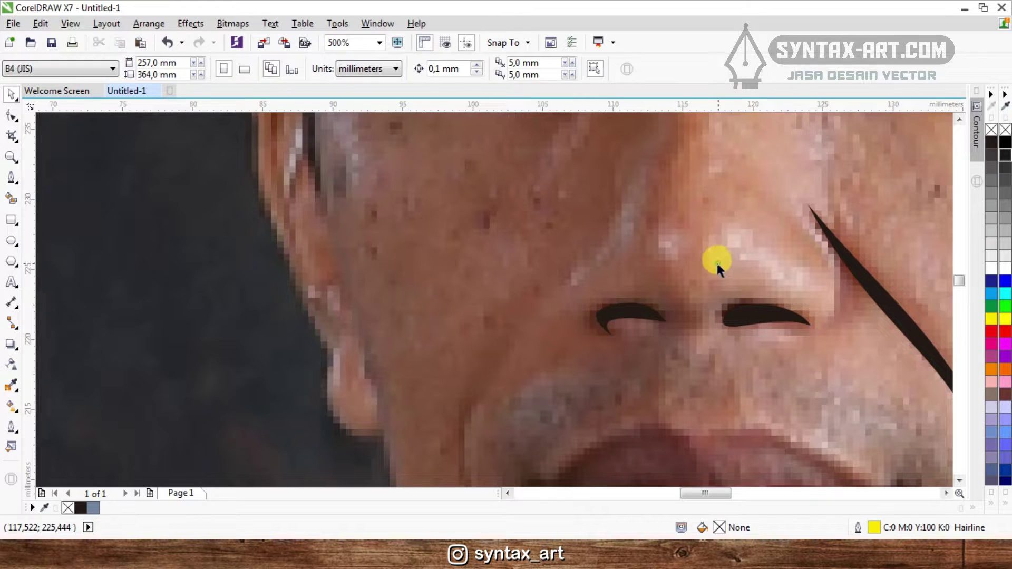
- Start the left-hand nose-wing outline with an S-shaped curve about 8.9 mm tall running down the side of the nose
scroll(715, 261, down, 2)
scroll(703, 239, up, 2)
scroll(672, 281, down, 2)
scroll(635, 283, up, 2)
key(space)
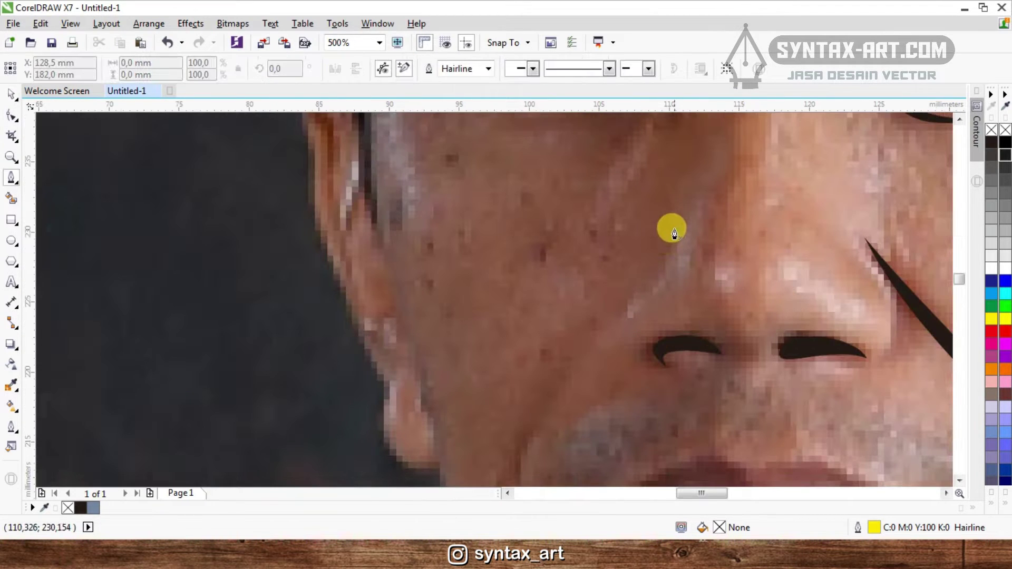
scroll(659, 311, down, 1)
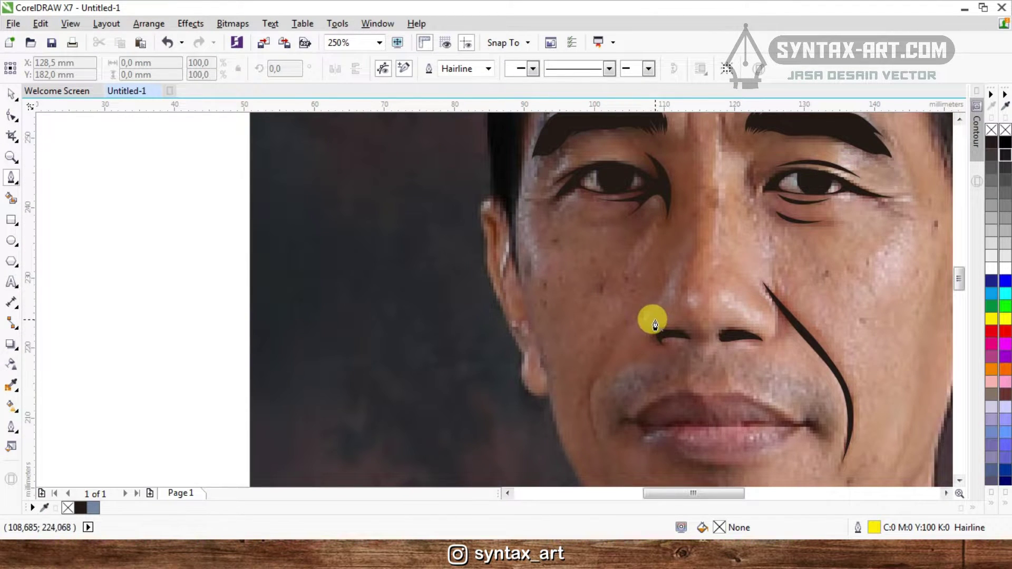
scroll(654, 323, up, 1)
click(675, 249)
drag(635, 367, 662, 417)
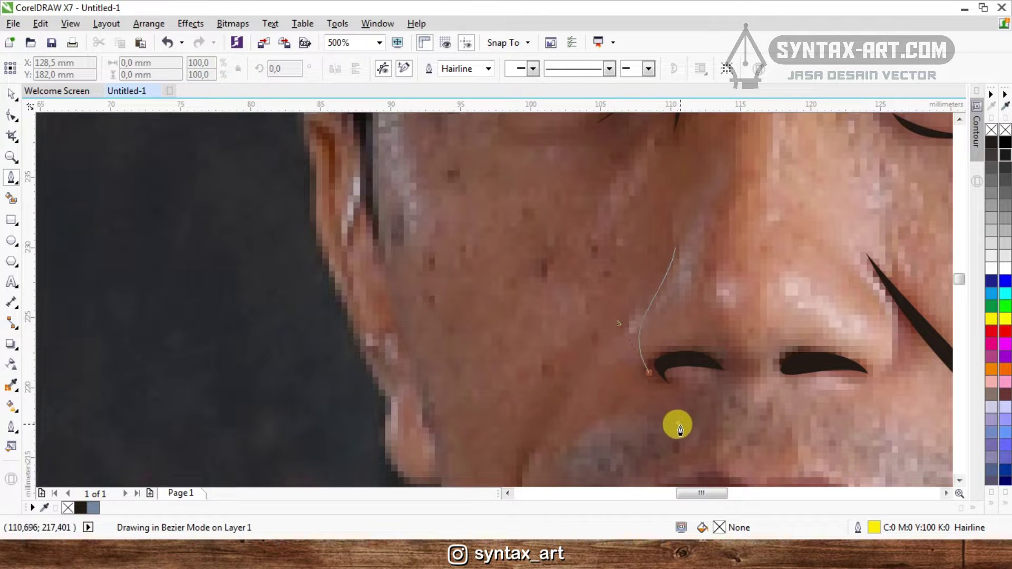
scroll(643, 395, up, 3)
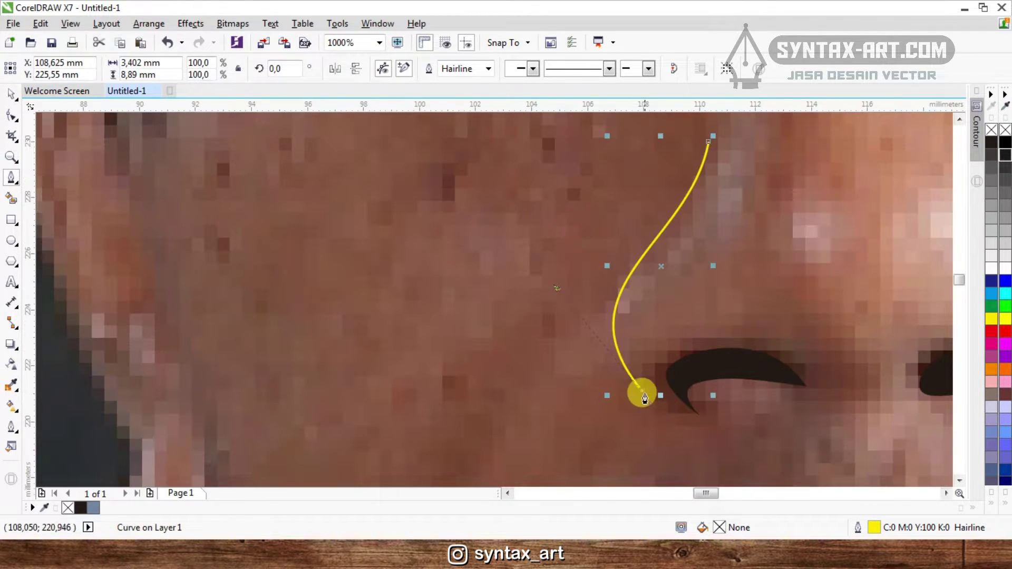
- Carry the nose-wing outline under the left-hand nostril's hooked end and up to a sharp corner on the black nostril
scroll(680, 413, down, 1)
drag(744, 420, 744, 420)
drag(707, 364, 670, 395)
click(721, 275)
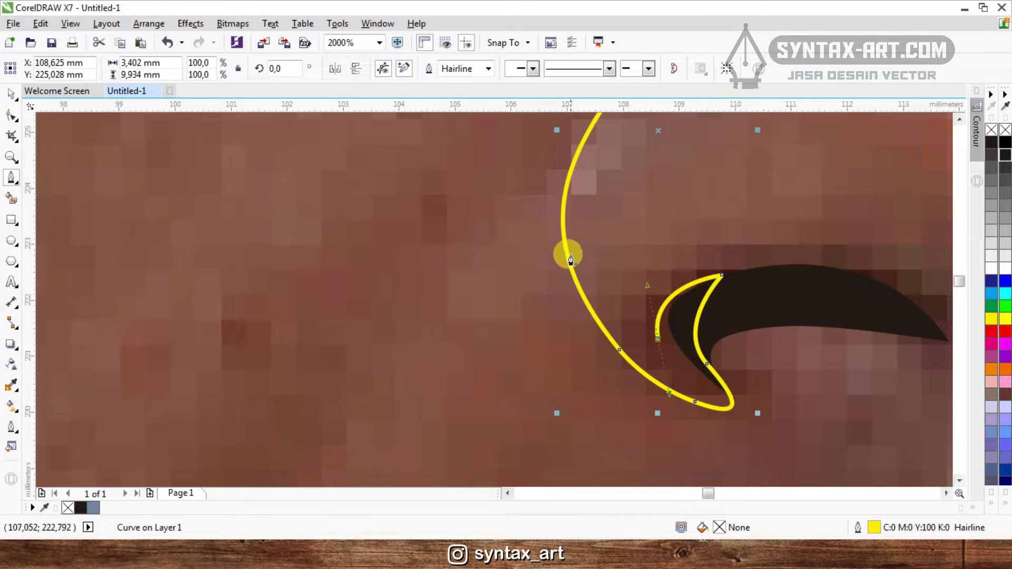
scroll(569, 256, down, 1)
scroll(561, 216, up, 1)
drag(594, 271, 594, 205)
scroll(580, 394, down, 2)
scroll(616, 293, up, 1)
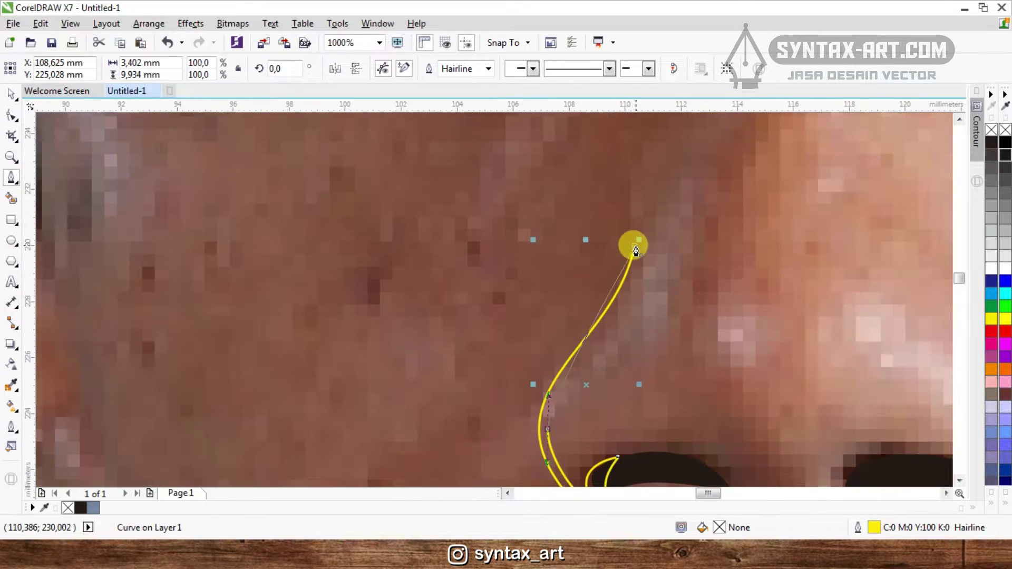
drag(636, 245, 634, 309)
scroll(634, 309, down, 1)
key(space)
scroll(604, 358, up, 1)
key(ctrl+z)
key(ctrl+z)
key(space)
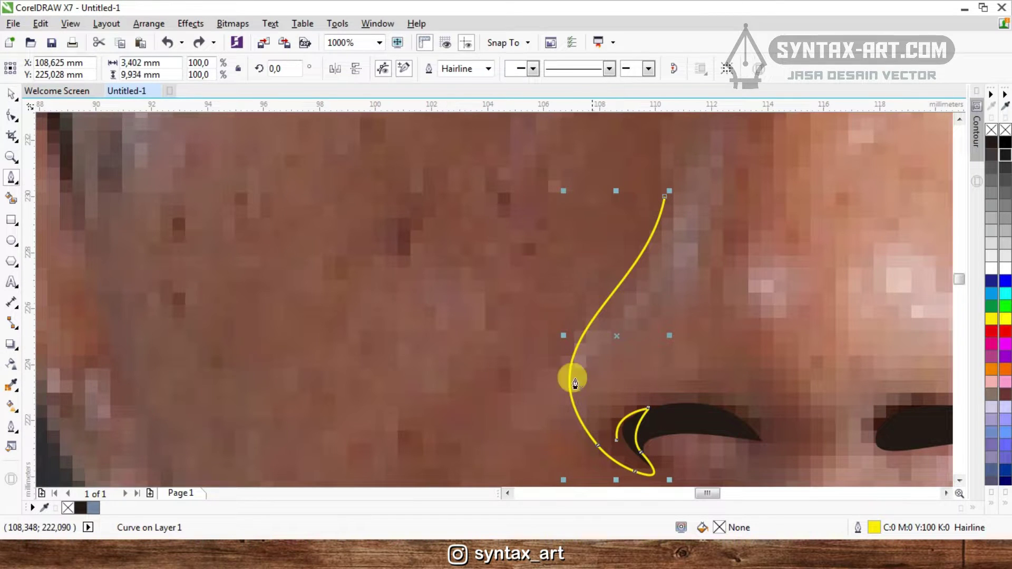
- Draw the nose wing's inner edge close alongside the outer curve and close the outline in a tapered tip at its upper start
scroll(560, 340, up, 1)
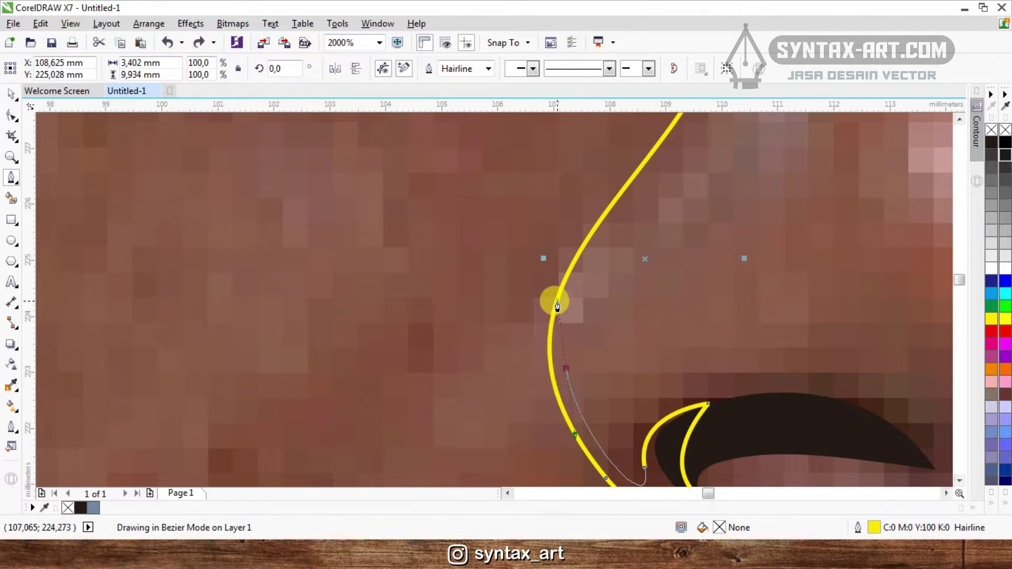
drag(559, 302, 559, 303)
scroll(559, 303, down, 2)
scroll(592, 226, up, 2)
scroll(626, 250, down, 1)
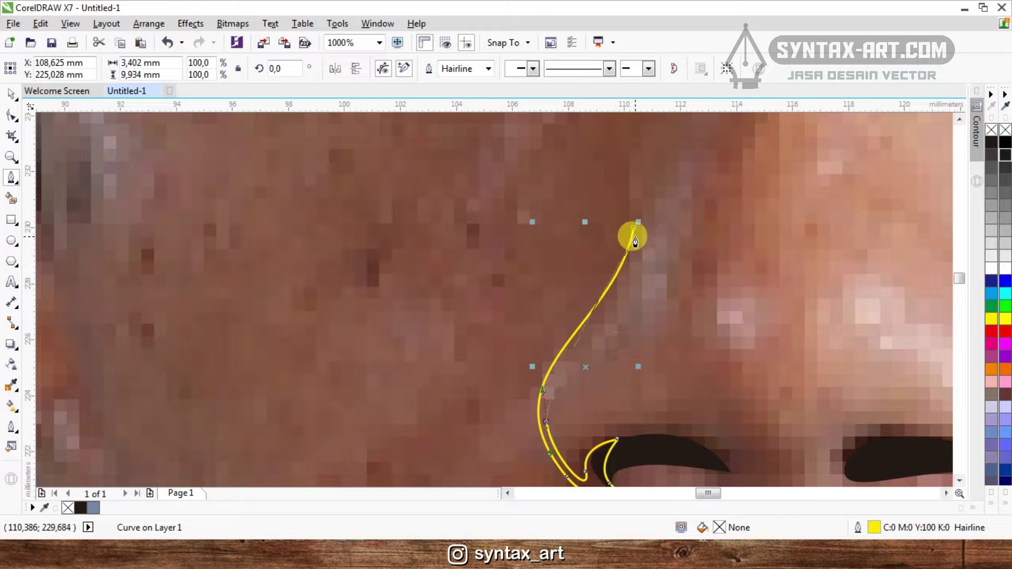
drag(634, 228, 639, 280)
key(ctrl+z)
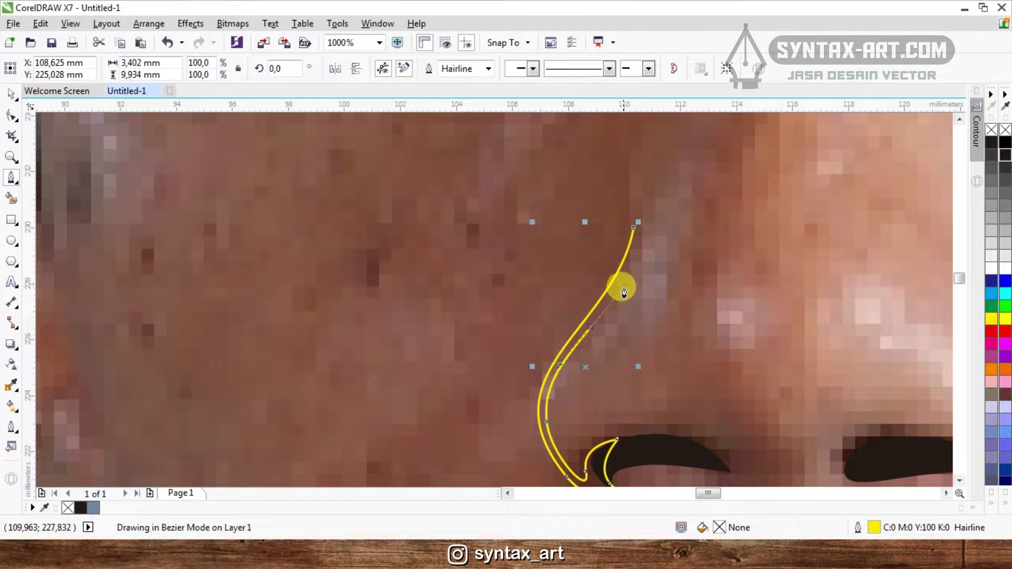
drag(637, 252, 637, 254)
- Weld the left-hand nose-wing outline into the black facial-feature shape
key(space)
shift+click(642, 447)
click(399, 72)
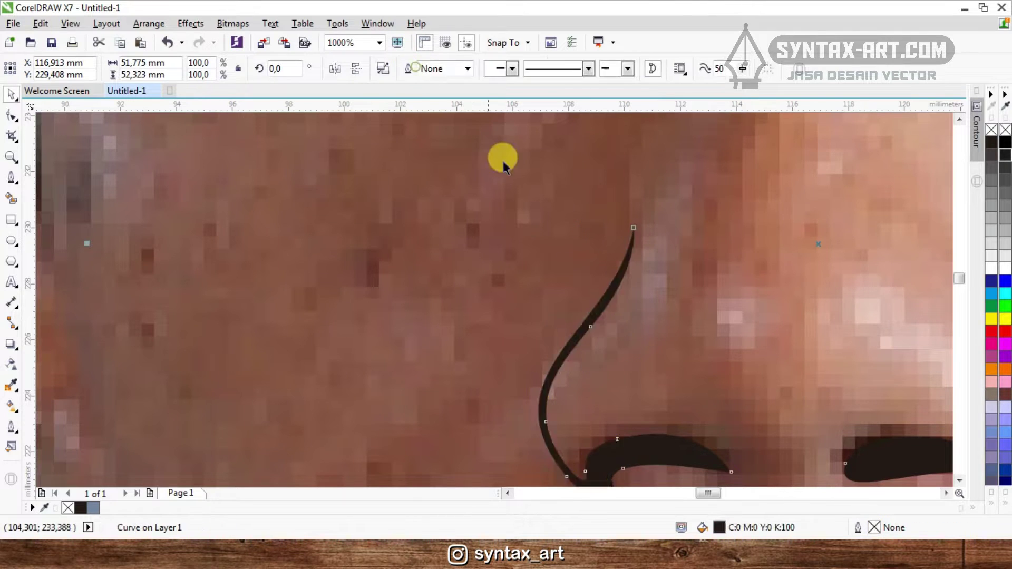
scroll(554, 194, down, 1)
scroll(519, 227, down, 1)
scroll(514, 226, up, 1)
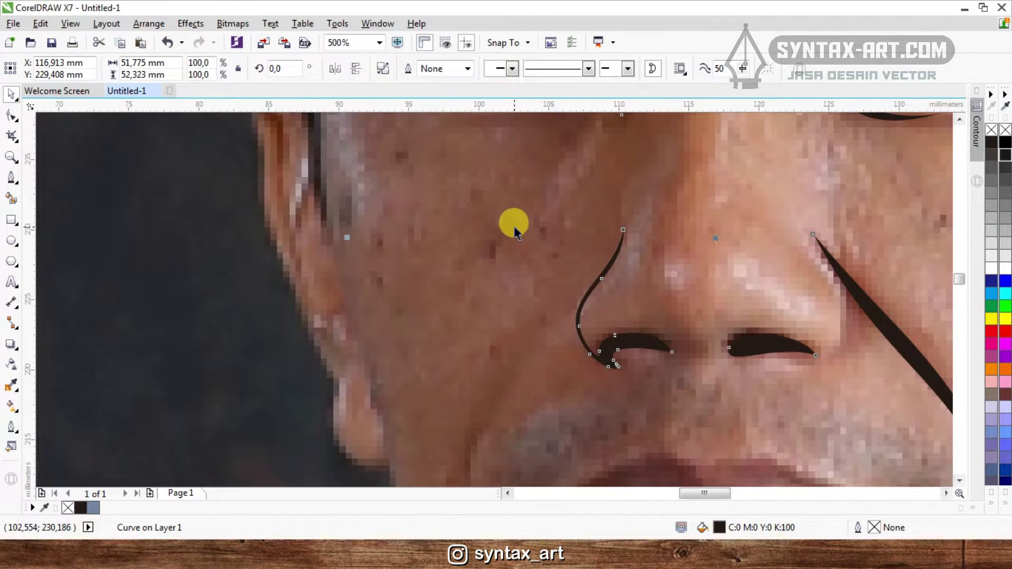
- Start a hair outline at the left-hand sideburn's tip, curving about 11 mm up to a sharp corner above the ear
key(space)
key(space)
scroll(514, 226, down, 1)
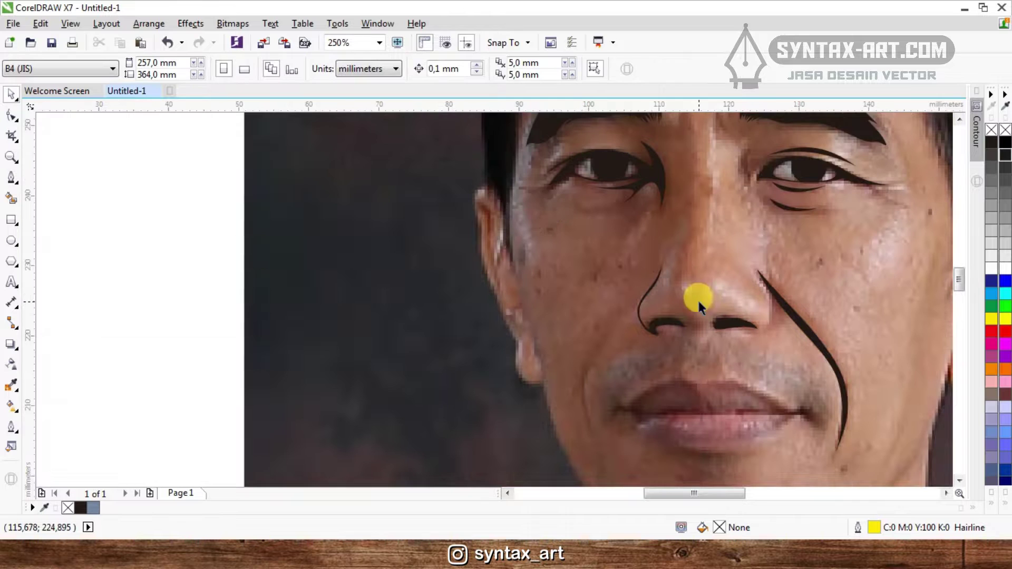
scroll(525, 224, down, 1)
scroll(522, 227, up, 2)
scroll(596, 367, down, 1)
scroll(606, 389, up, 1)
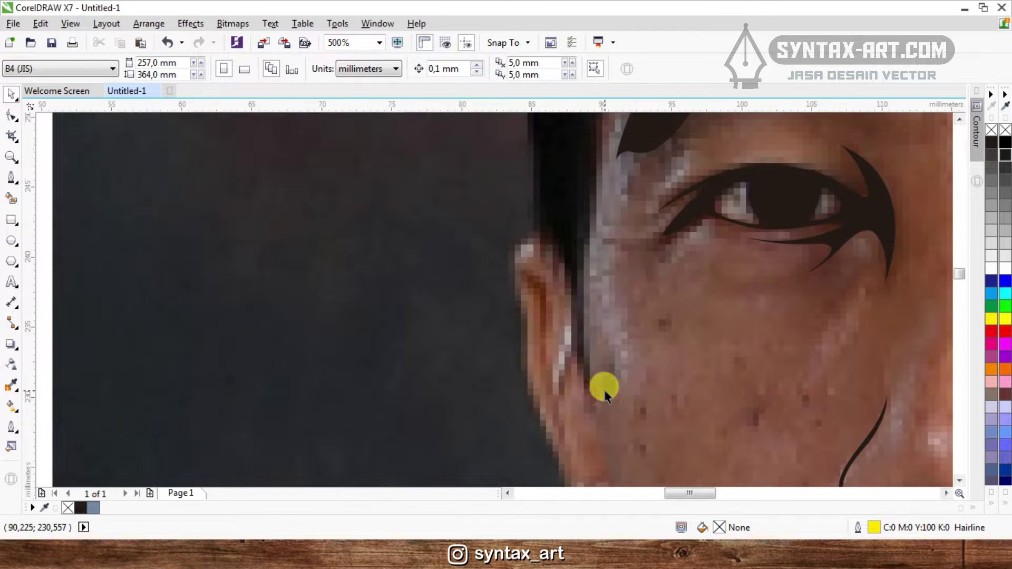
key(space)
drag(588, 394, 561, 305)
drag(543, 237, 490, 214)
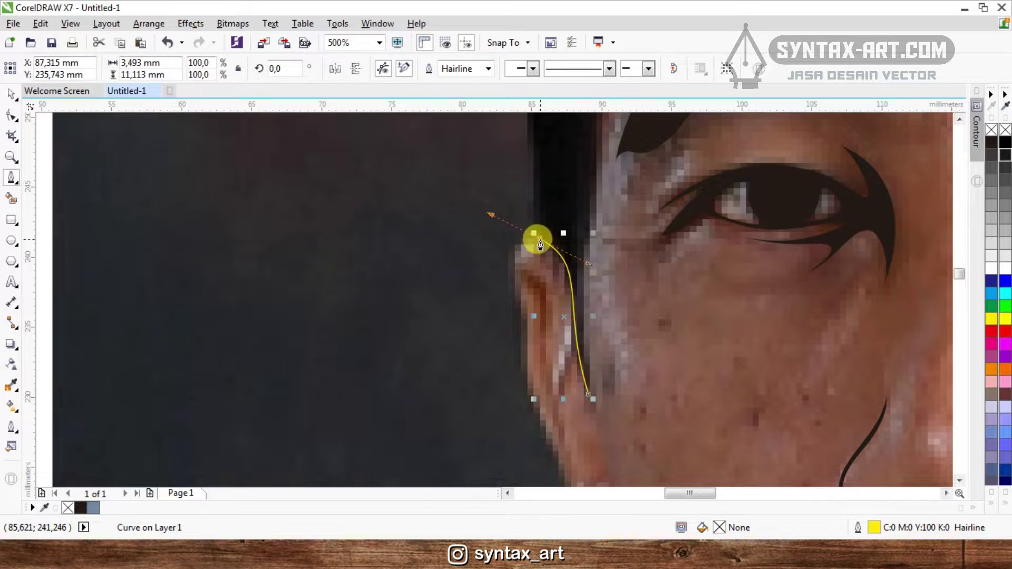
alt+click(539, 238)
- Carry the hair outline up the left-hand side of the head along the hair's outer edge towards the crown
scroll(538, 238, up, 2)
drag(553, 262, 553, 384)
drag(555, 278, 554, 189)
scroll(506, 355, down, 4)
scroll(511, 260, up, 1)
drag(513, 257, 550, 170)
scroll(508, 242, down, 1)
scroll(645, 117, up, 1)
- Curve the hair outline over the crown and down the outer edge of the right-hand hair
click(615, 222)
drag(598, 229, 680, 220)
drag(781, 279, 808, 303)
scroll(808, 303, down, 2)
scroll(636, 225, up, 2)
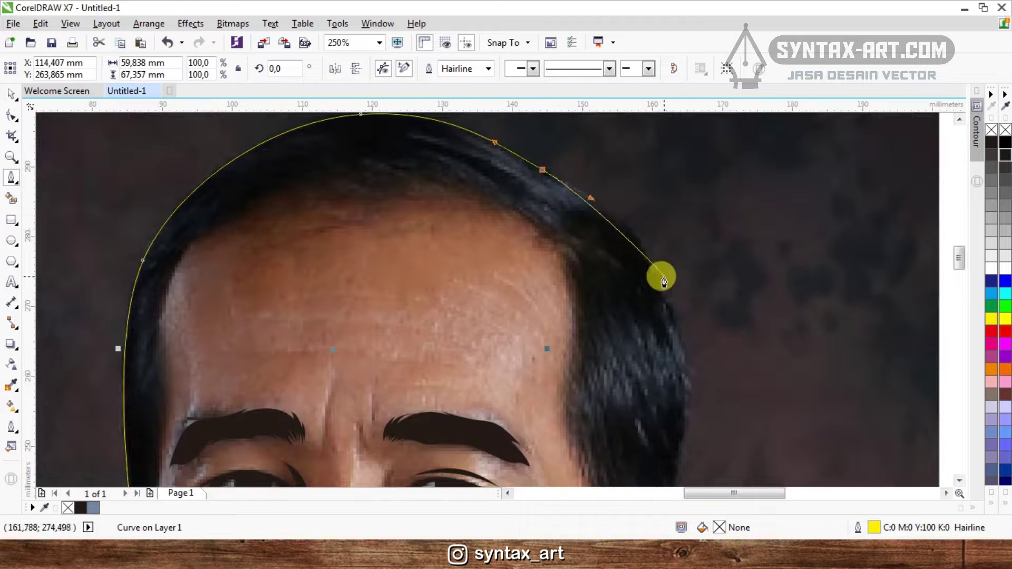
drag(665, 298, 649, 437)
- Bring the roughly 80 mm wide hair outline to the right-hand ear's top and along the hair edge to the sideburn's tip
scroll(680, 341, down, 2)
scroll(661, 372, up, 2)
scroll(655, 244, down, 2)
scroll(664, 311, up, 2)
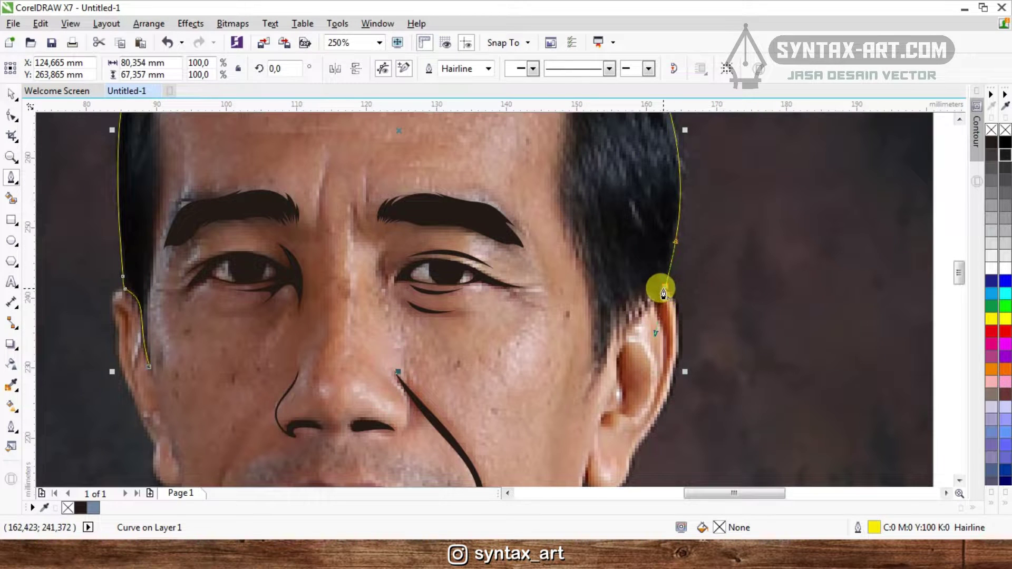
scroll(675, 294, down, 2)
scroll(623, 242, up, 2)
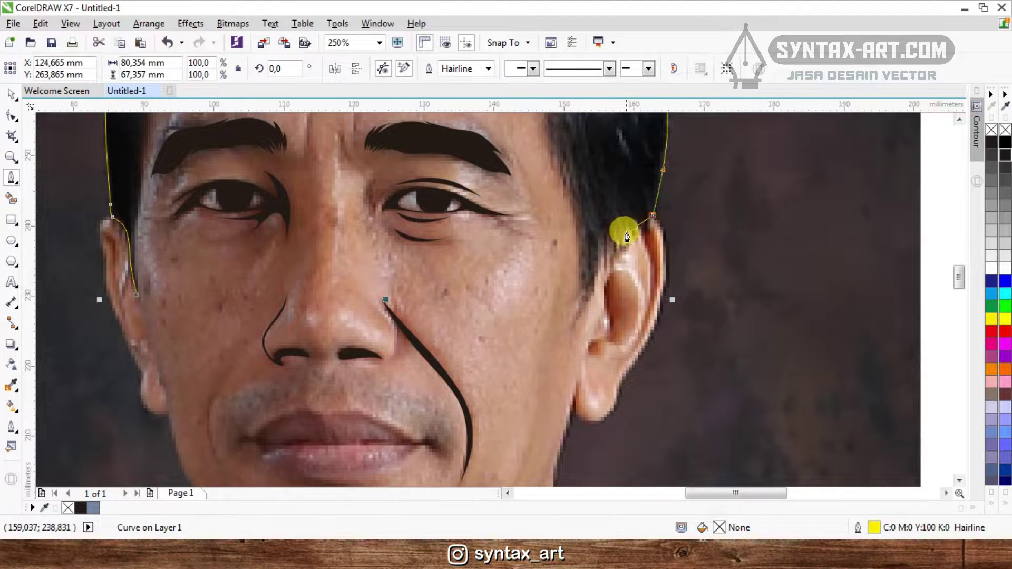
scroll(627, 237, up, 1)
drag(619, 233, 536, 248)
click(549, 369)
click(505, 459)
- Trace the right-hand sideburn's inner edge from its tip up along the face to the temple
scroll(572, 322, down, 2)
scroll(571, 302, up, 1)
scroll(536, 247, down, 1)
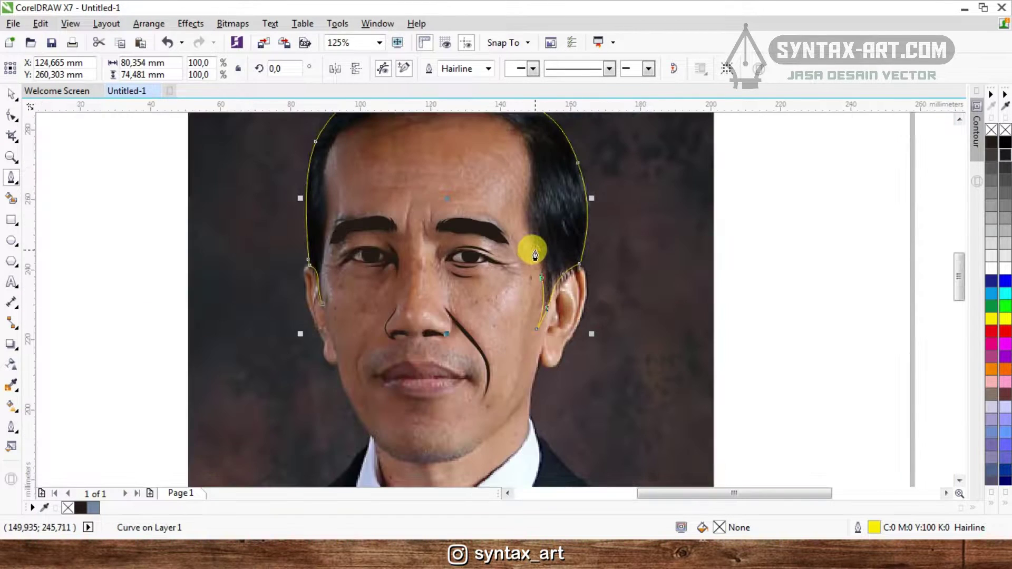
scroll(550, 285, up, 2)
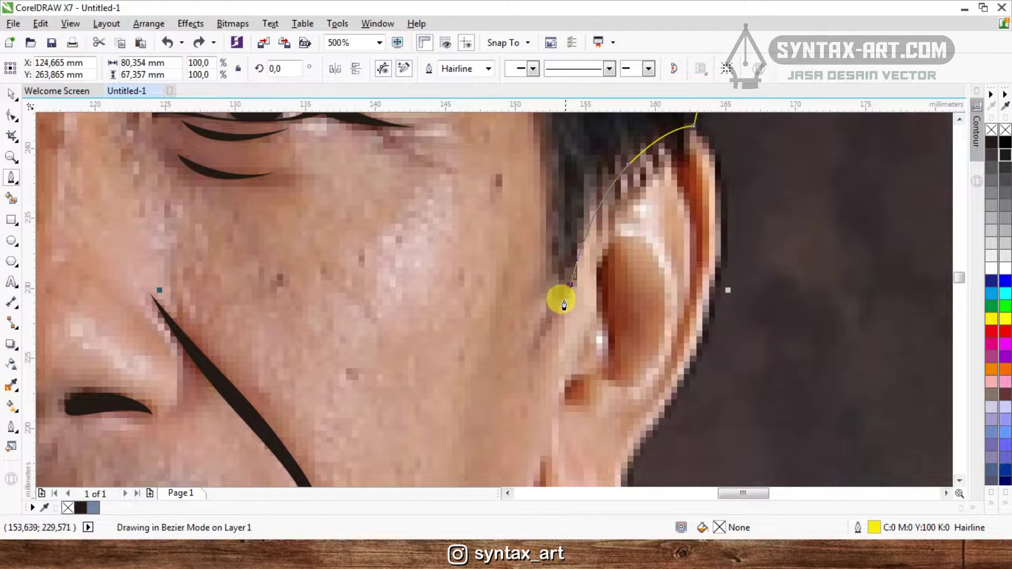
scroll(564, 305, down, 2)
scroll(552, 328, up, 1)
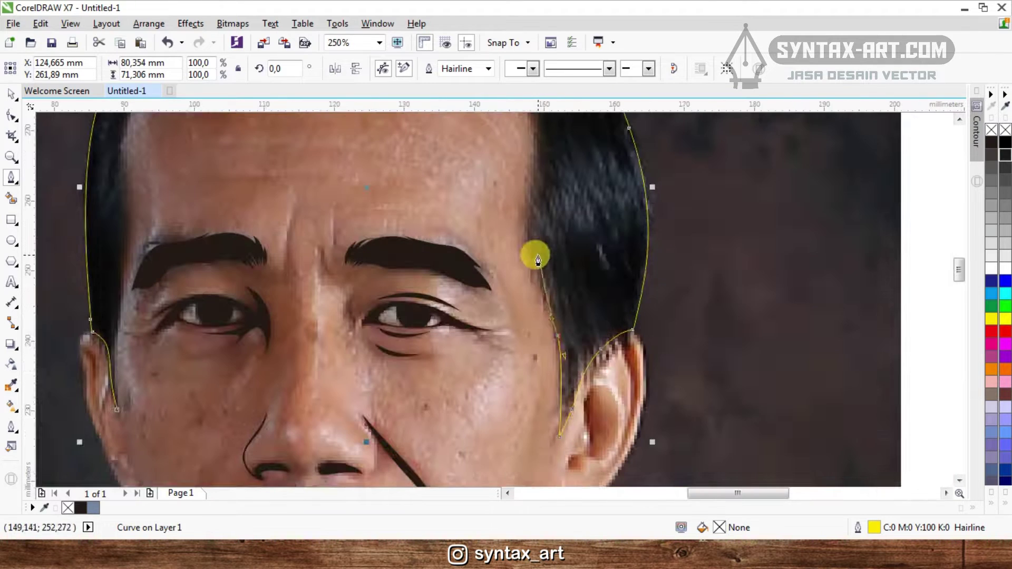
drag(526, 216, 535, 185)
scroll(547, 163, down, 1)
scroll(543, 221, up, 1)
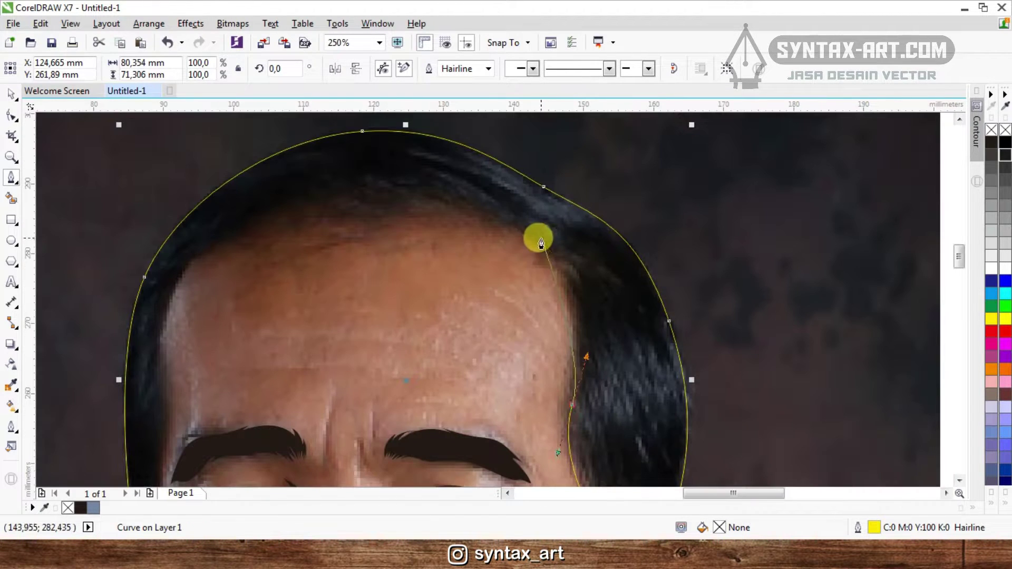
- Turn a corner at the right-hand temple and trace the hairline across the forehead to the left-hand side
scroll(546, 255, up, 1)
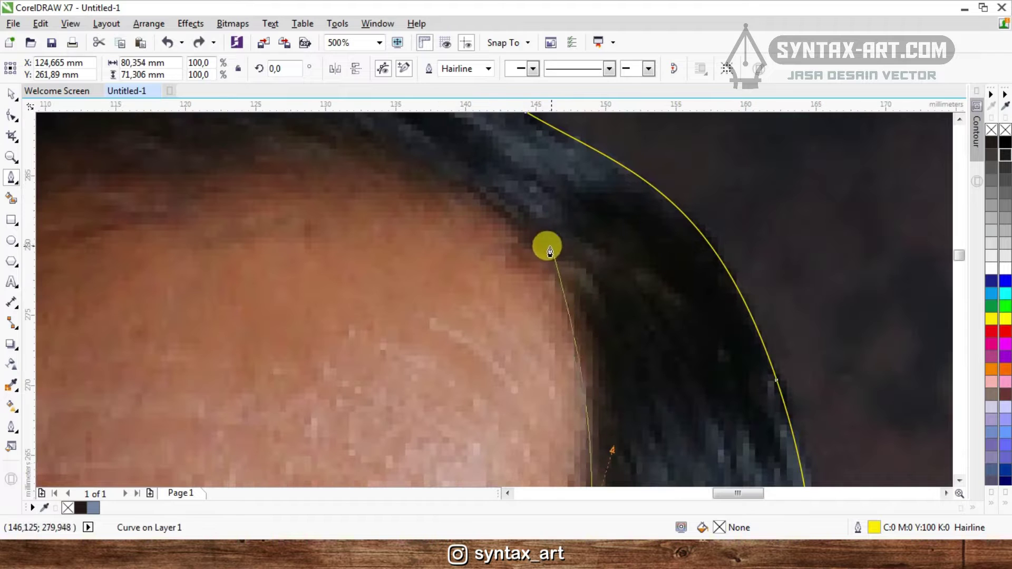
drag(547, 251, 533, 238)
scroll(502, 211, down, 1)
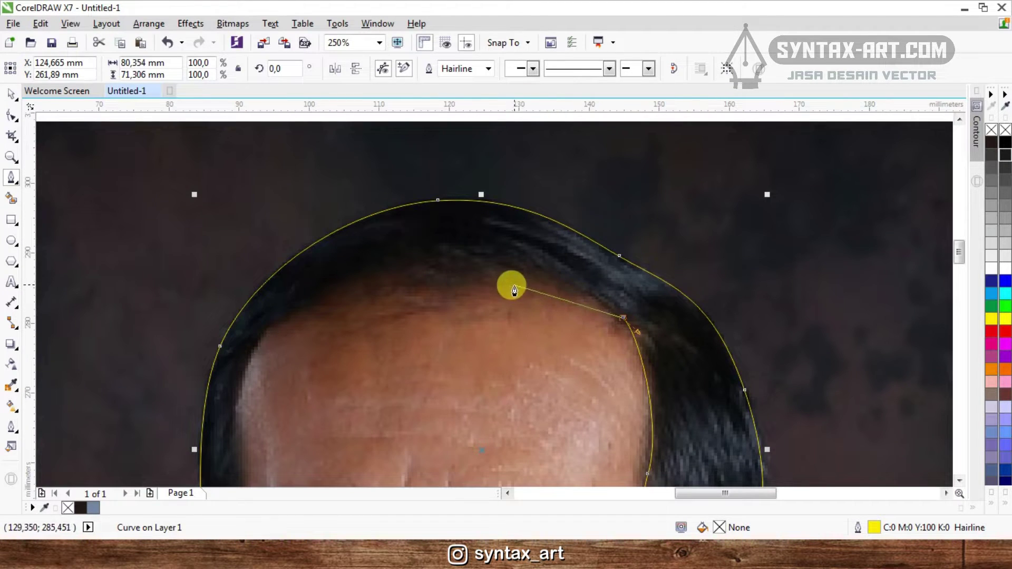
click(513, 287)
click(300, 294)
scroll(327, 291, down, 1)
scroll(362, 286, up, 1)
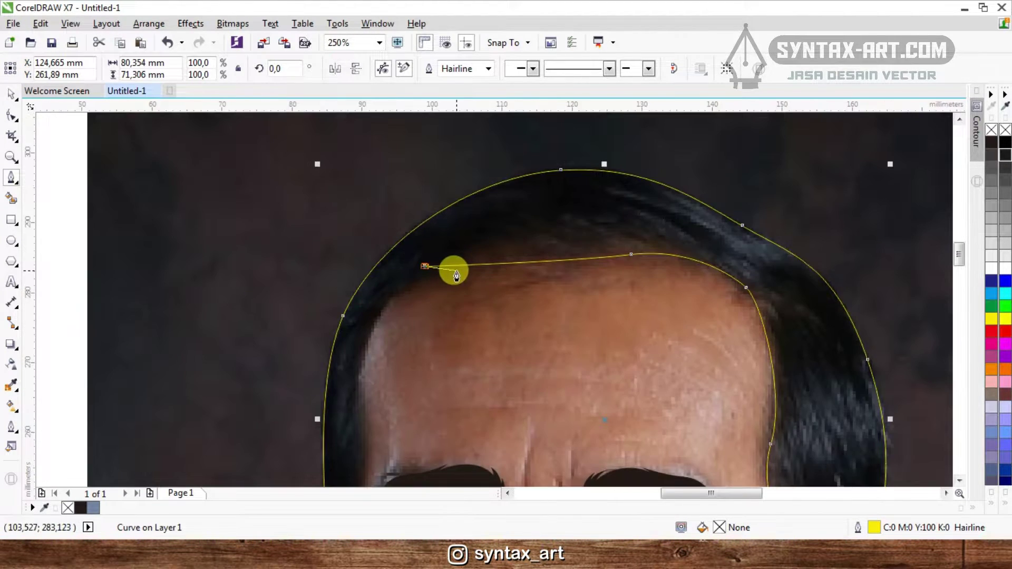
- Add a pointed notch in the left-hand hairline and close the hair outline down the temple at the sideburn's tip
scroll(458, 272, up, 1)
click(465, 268)
scroll(464, 268, down, 2)
scroll(419, 299, up, 1)
drag(422, 293, 404, 344)
scroll(440, 264, down, 1)
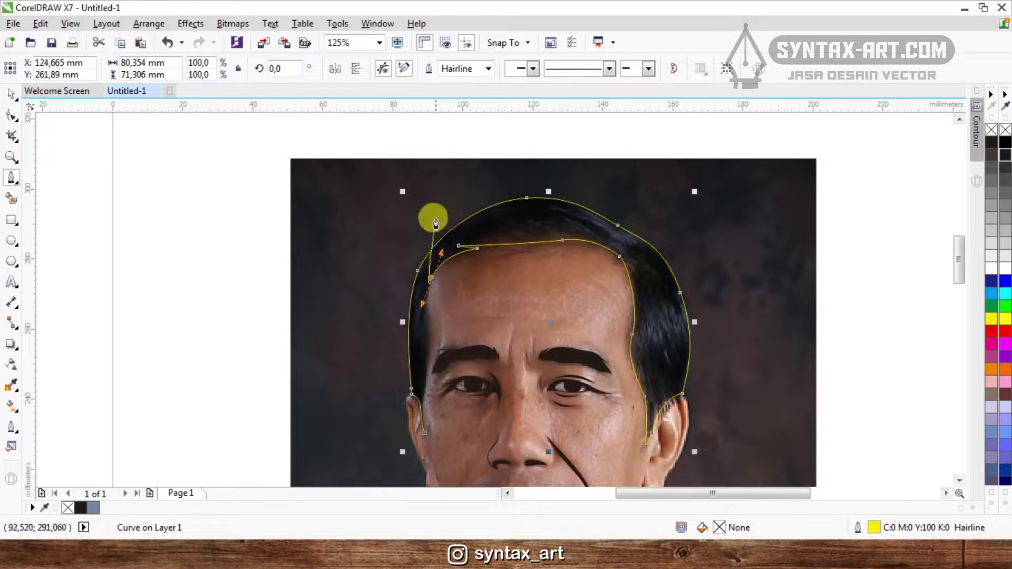
scroll(435, 223, up, 2)
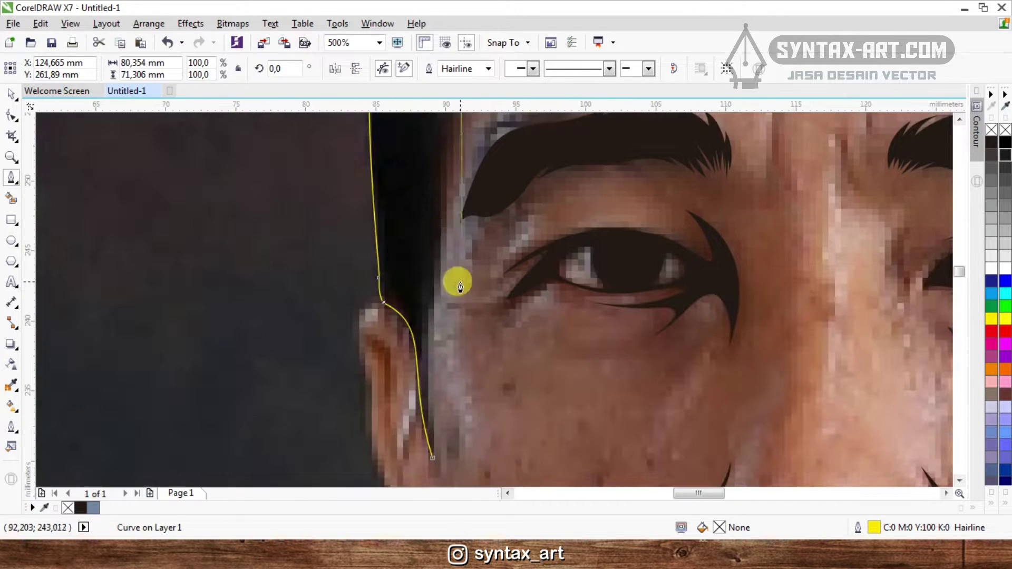
scroll(460, 287, down, 1)
click(423, 445)
- Weld the hair outline into the black facial-feature shape and clear the selection
scroll(448, 287, down, 1)
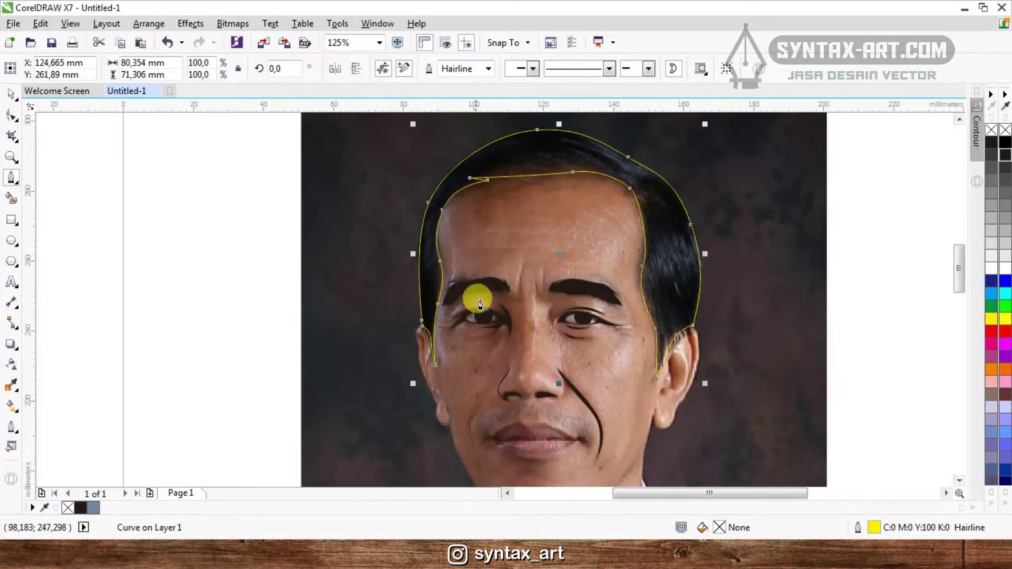
key(space)
shift+click(479, 279)
click(415, 75)
key(Escape)
- Start a jaw outline beside the left-hand earlobe and curve it along the jaw to the middle of the chin
scroll(580, 202, down, 1)
scroll(548, 298, up, 1)
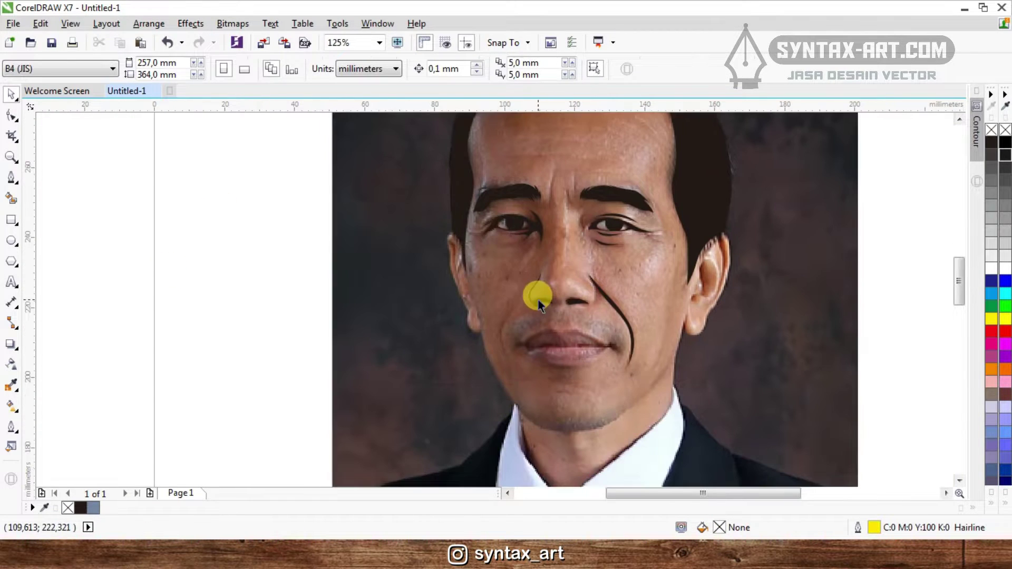
key(space)
scroll(517, 409, up, 1)
drag(447, 240, 464, 331)
drag(530, 414, 695, 416)
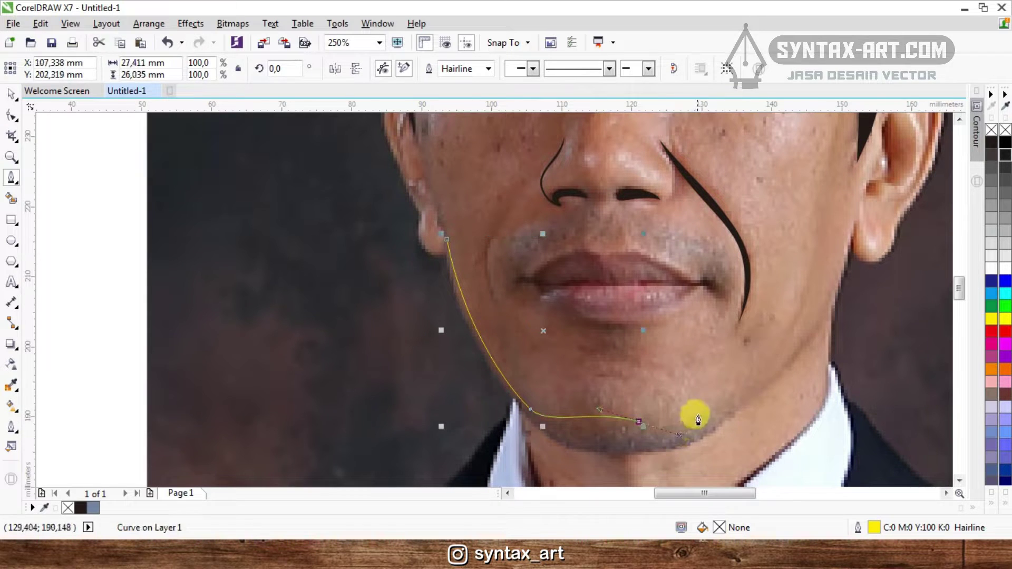
- Continue the jaw's inner edge up to the right-hand earlobe, making the outline about 58 mm wide and 30 mm tall
scroll(759, 388, down, 2)
scroll(796, 357, up, 4)
scroll(795, 357, down, 2)
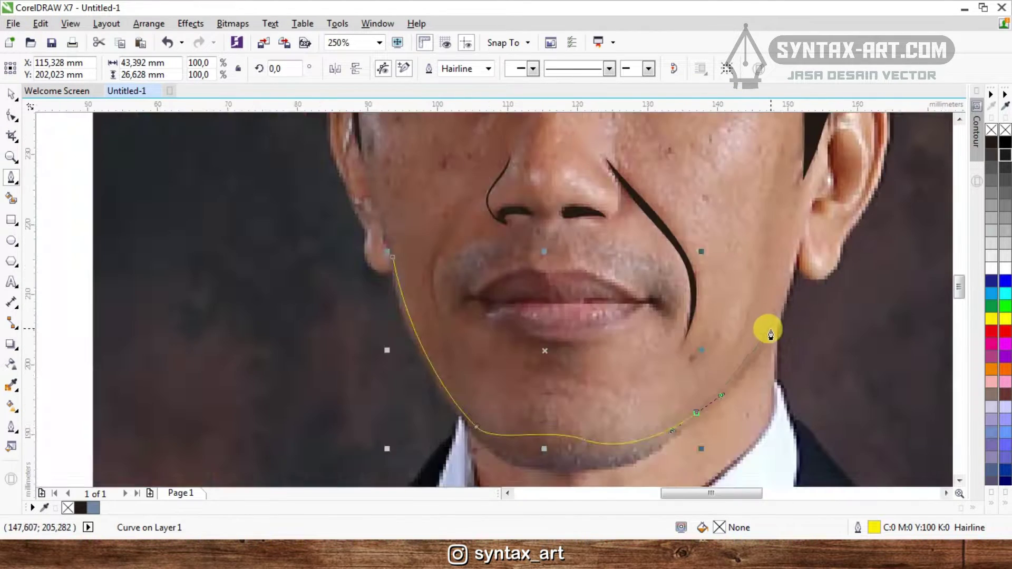
scroll(768, 330, up, 2)
drag(783, 291, 796, 266)
drag(815, 226, 813, 231)
scroll(811, 233, down, 1)
click(821, 180)
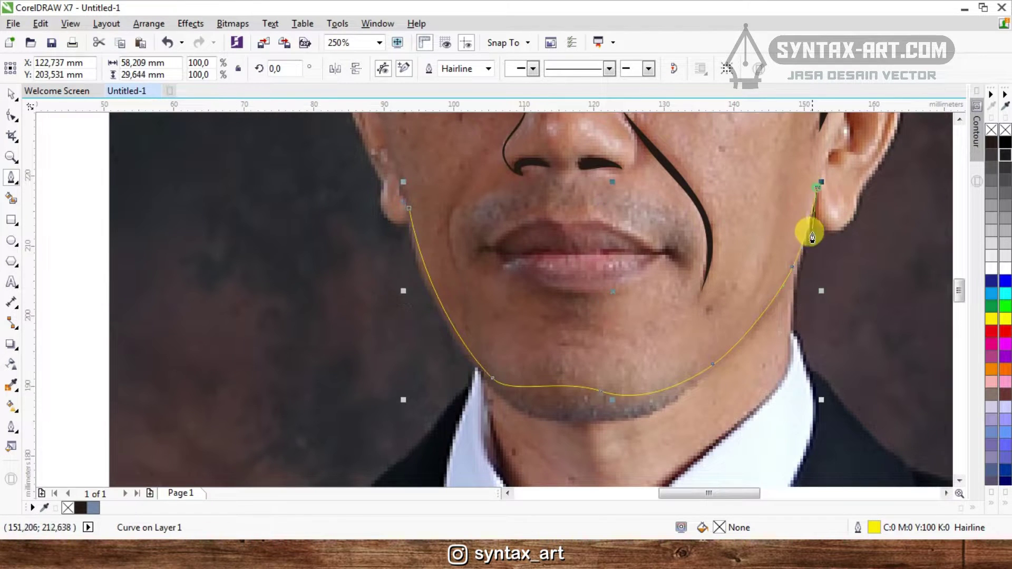
- Turn back from the right-hand earlobe and trace the jaw's outer edge down towards the chin
scroll(811, 296, up, 1)
scroll(787, 290, down, 1)
scroll(790, 300, up, 1)
drag(739, 268, 663, 380)
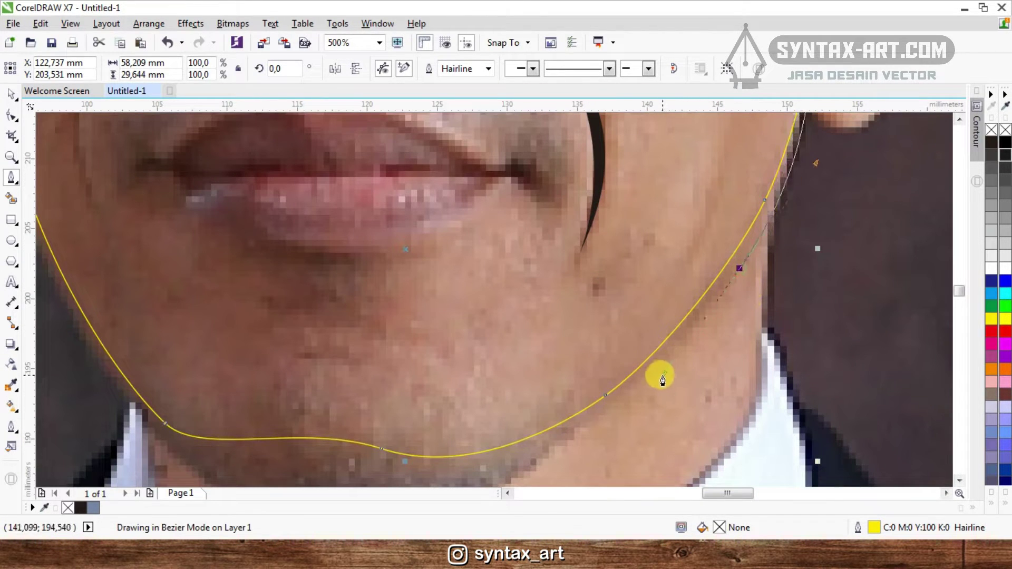
scroll(679, 364, down, 2)
scroll(616, 350, up, 2)
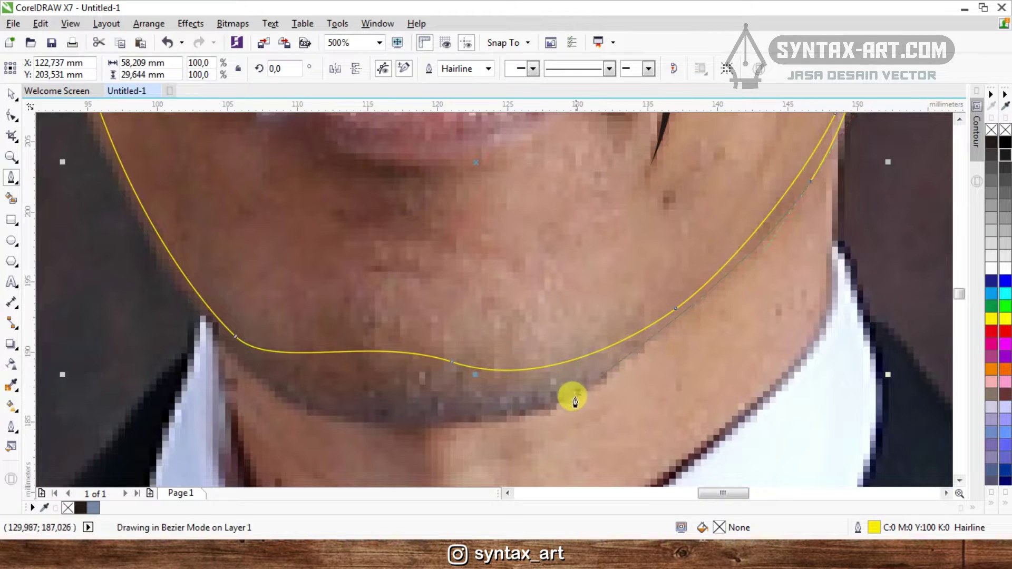
- Trace the outer edge under the chin and up the left-hand jaw, closing the jaw outline at its start
scroll(354, 388, down, 2)
scroll(389, 355, up, 2)
drag(394, 356, 295, 299)
scroll(542, 368, down, 2)
scroll(522, 287, up, 1)
drag(524, 288, 525, 350)
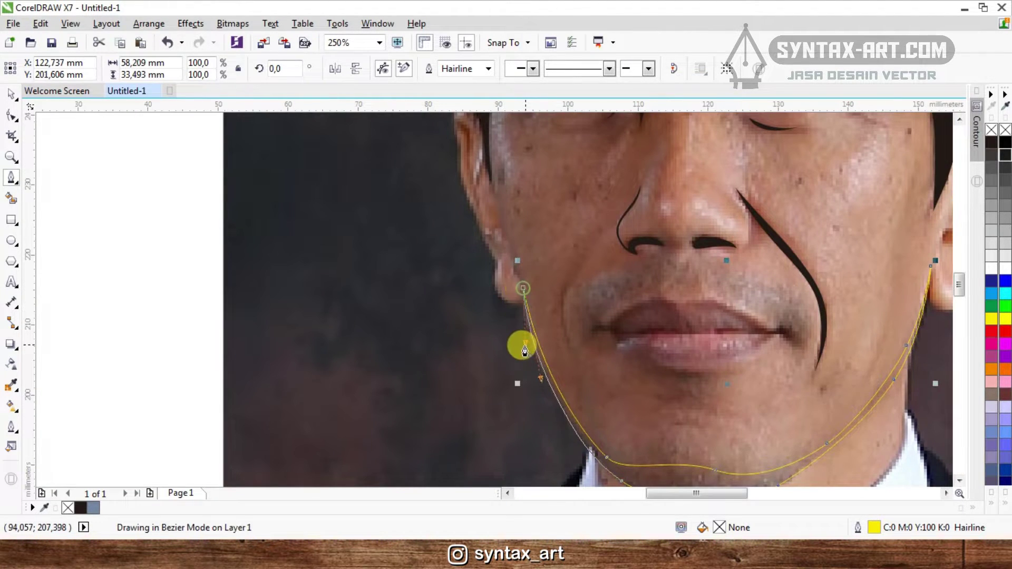
- Weld the jaw outline into the black facial-feature shape
scroll(529, 350, down, 1)
key(space)
shift+click(746, 189)
click(406, 69)
scroll(685, 356, down, 1)
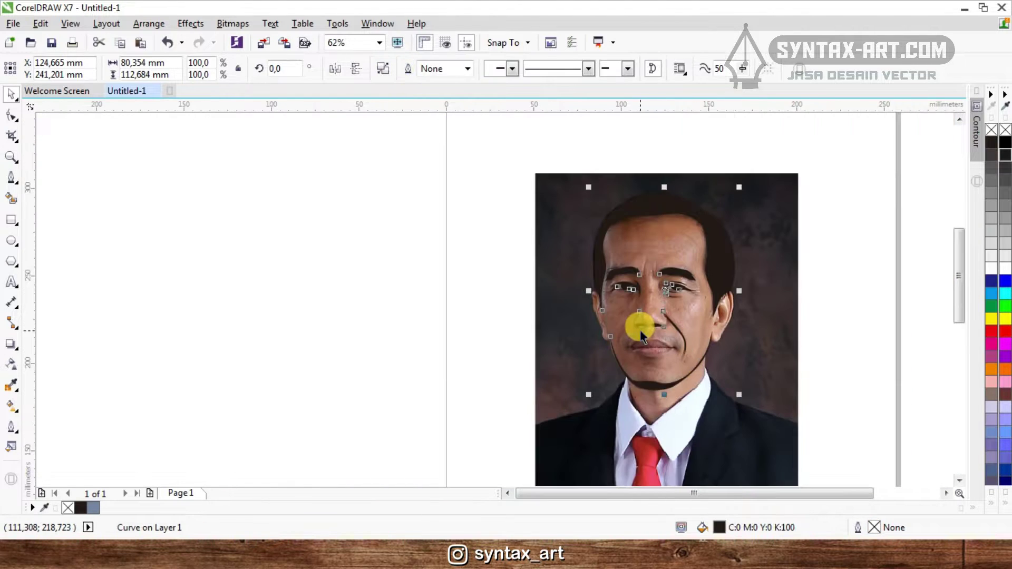
- Start the left-hand ear outline at the jaw line, curving under the earlobe and up the ear's outer edge
scroll(641, 335, up, 1)
key(space)
scroll(722, 342, up, 2)
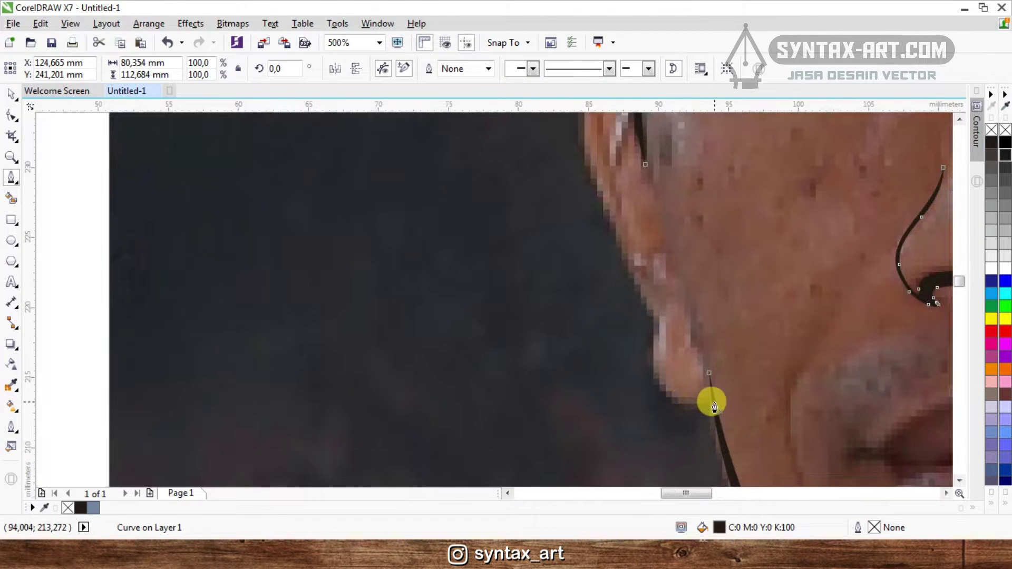
drag(712, 401, 695, 425)
drag(654, 352, 654, 309)
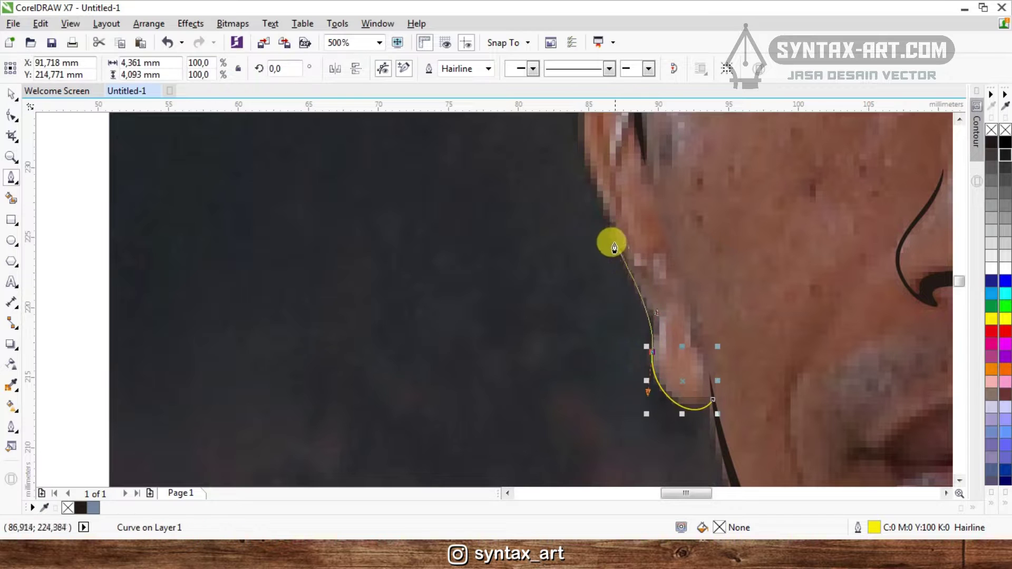
drag(614, 237, 595, 185)
- Curve the ear outline over the ear's top and into its inner folds, making it about 9.9 mm wide and 29.6 mm tall
scroll(616, 348, down, 2)
scroll(600, 295, up, 2)
click(624, 268)
drag(646, 162, 690, 148)
drag(680, 267, 647, 186)
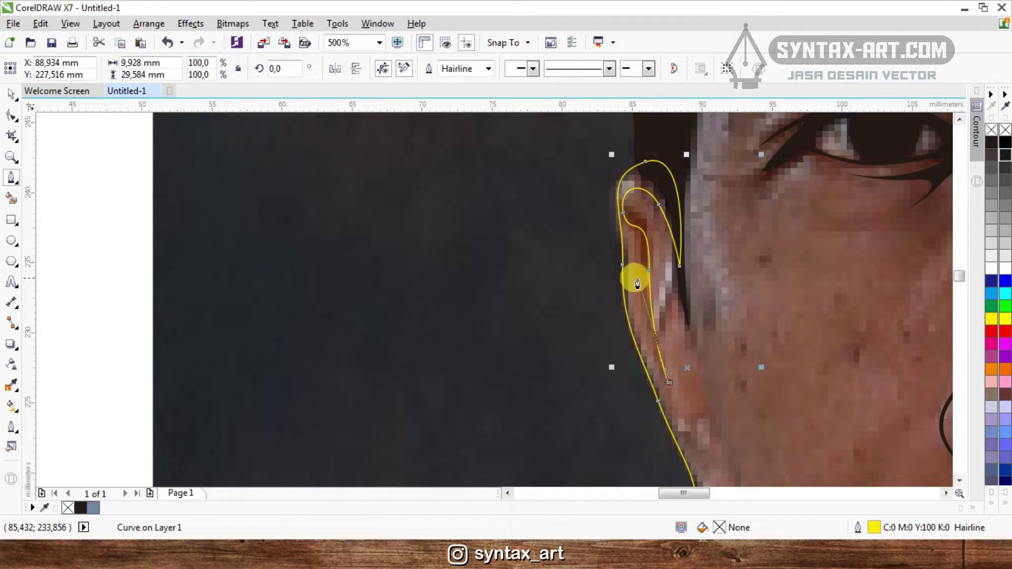
- Trace the ear's inner edge down close beside the outer curve and close the outline under the earlobe
scroll(612, 221, down, 2)
scroll(617, 307, up, 2)
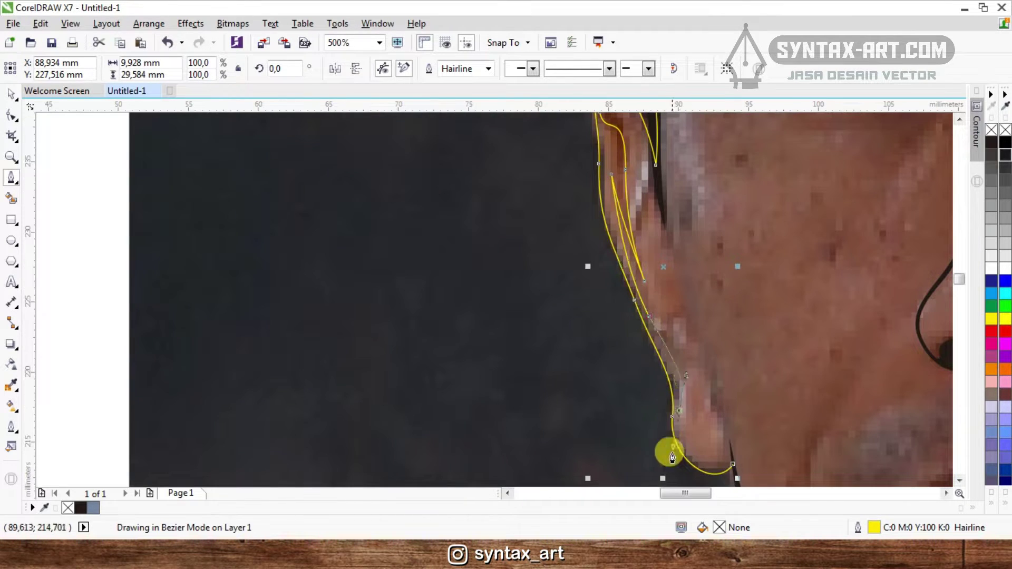
drag(675, 468, 727, 463)
click(732, 465)
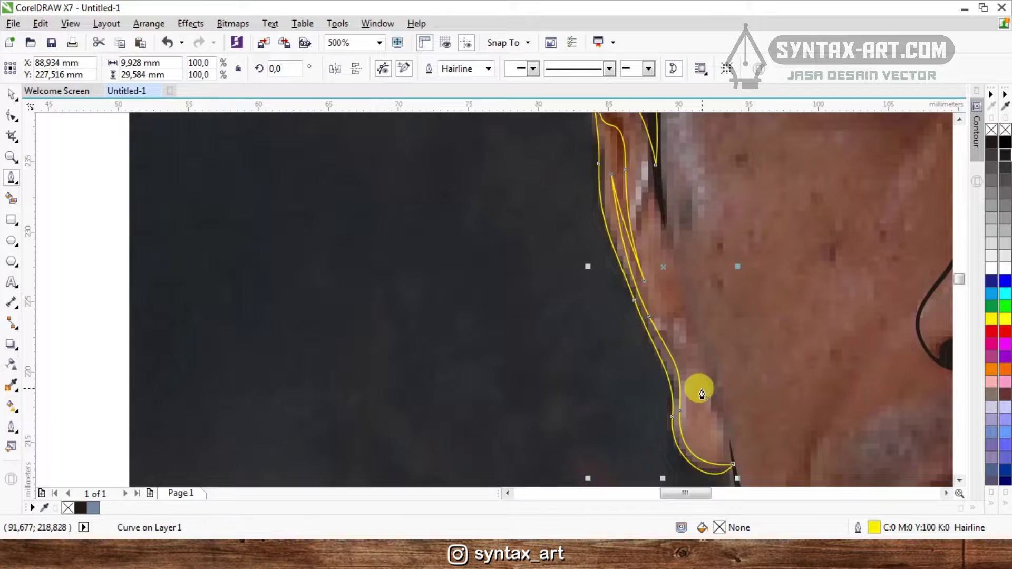
- Weld the left-hand ear outline into the black facial-feature shape
scroll(733, 406, down, 2)
scroll(732, 408, up, 1)
key(space)
shift+click(732, 408)
- Draw a closed, pointed lapel shape about 8.3 mm wide and 20.5 mm tall with a curved inner side on the left-hand jacket lapel
click(481, 282)
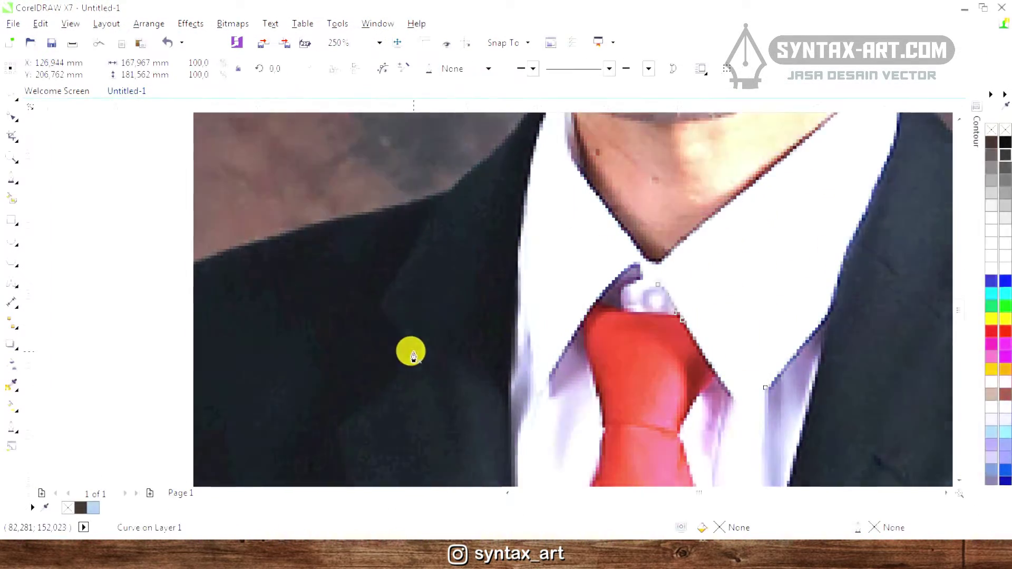
click(381, 304)
click(439, 207)
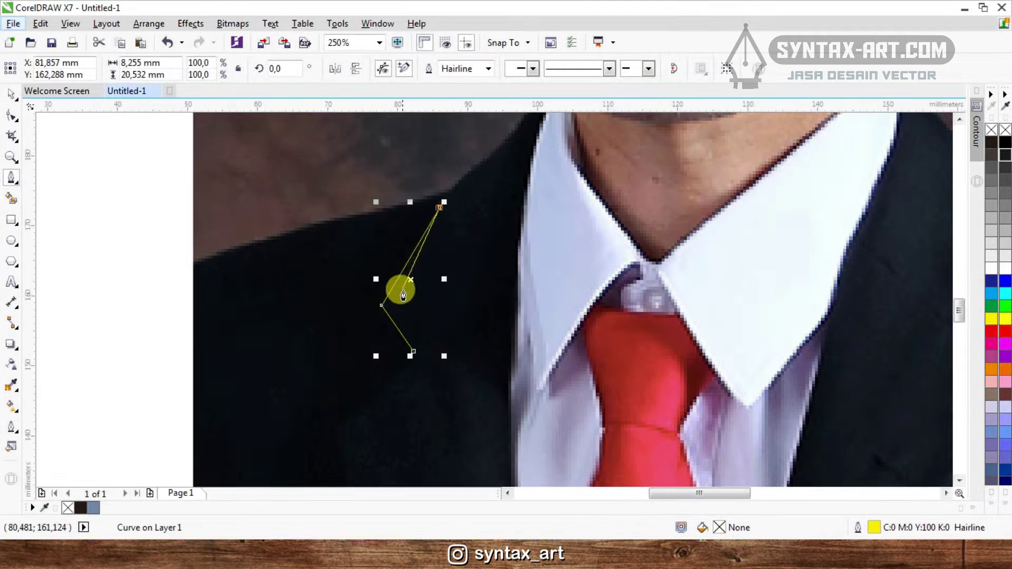
scroll(401, 300, up, 1)
drag(400, 298, 390, 350)
click(427, 405)
- Try a narrow curved fold outline about 16.5 mm tall at the jacket's lower edge, and remove it
scroll(444, 301, down, 2)
scroll(446, 306, up, 1)
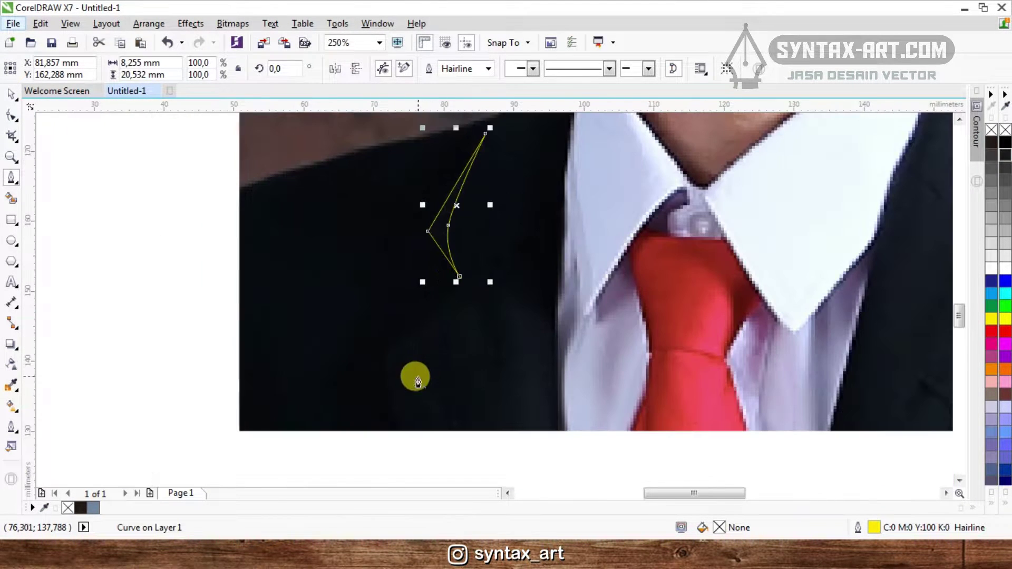
click(430, 313)
click(406, 432)
drag(391, 368, 386, 346)
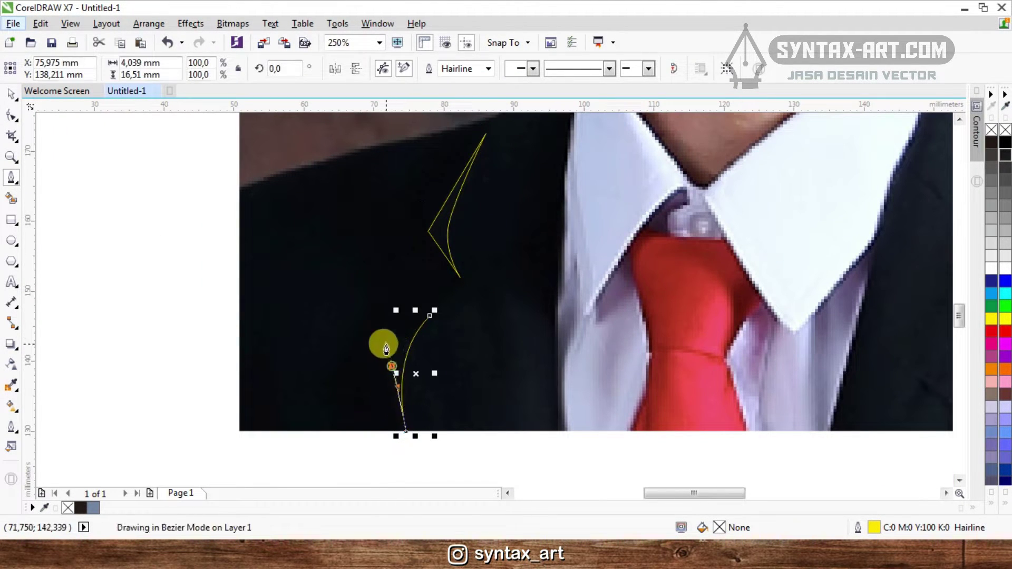
click(429, 316)
scroll(458, 268, down, 1)
scroll(436, 280, up, 1)
drag(451, 303, 457, 293)
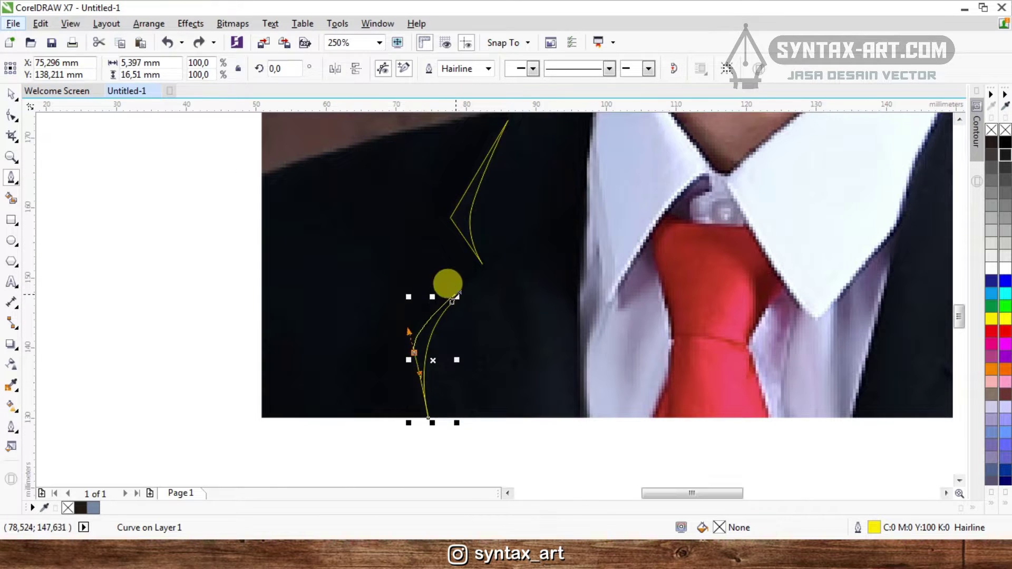
key(Delete)
- Combine the left-hand lapel outline with the facial-feature line-art shape and fill the result with black (K100)
scroll(461, 329, down, 1)
key(space)
click(462, 276)
shift+click(423, 288)
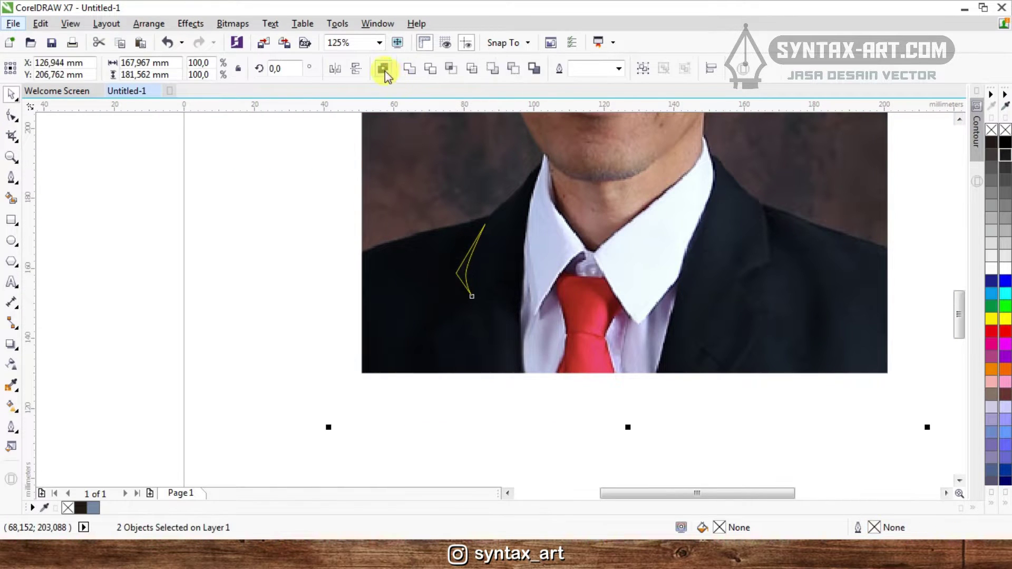
click(384, 70)
click(991, 142)
click(991, 132)
click(992, 142)
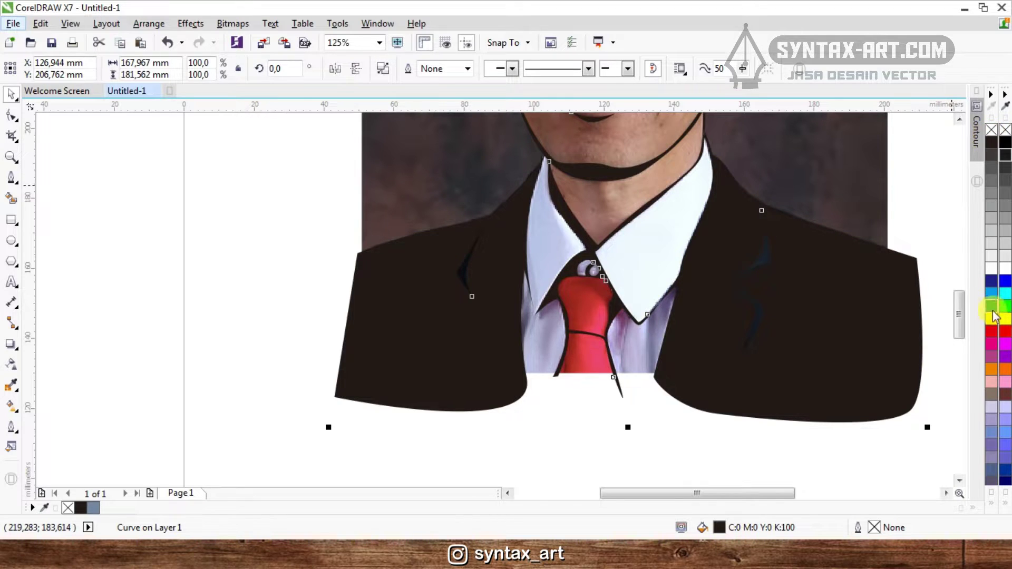
- Draw a rectangle about 196 by 46 mm along the photo's lower edge and trim the black shape's lower overhang with it
scroll(914, 418, down, 1)
click(303, 277)
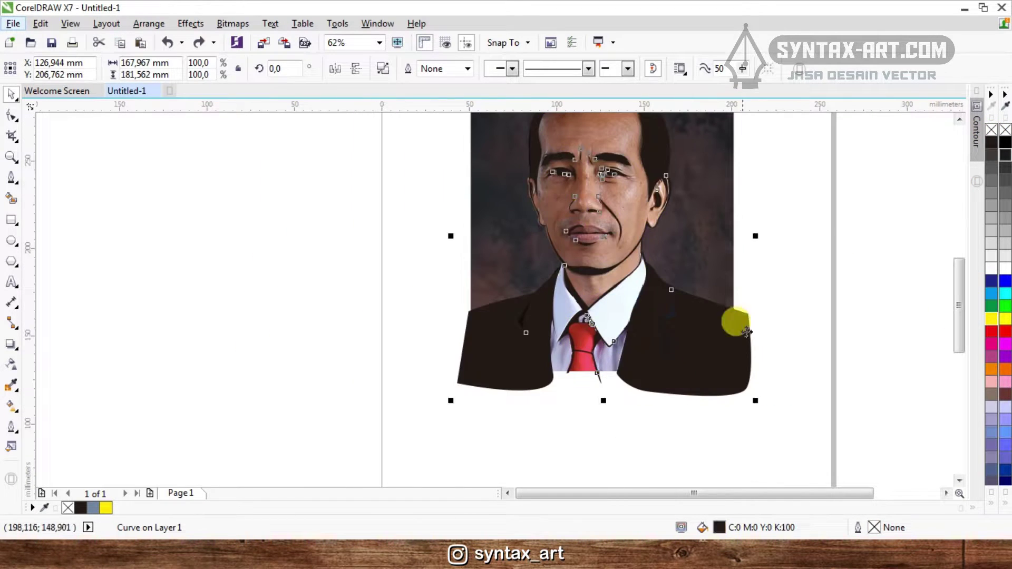
click(65, 184)
click(12, 220)
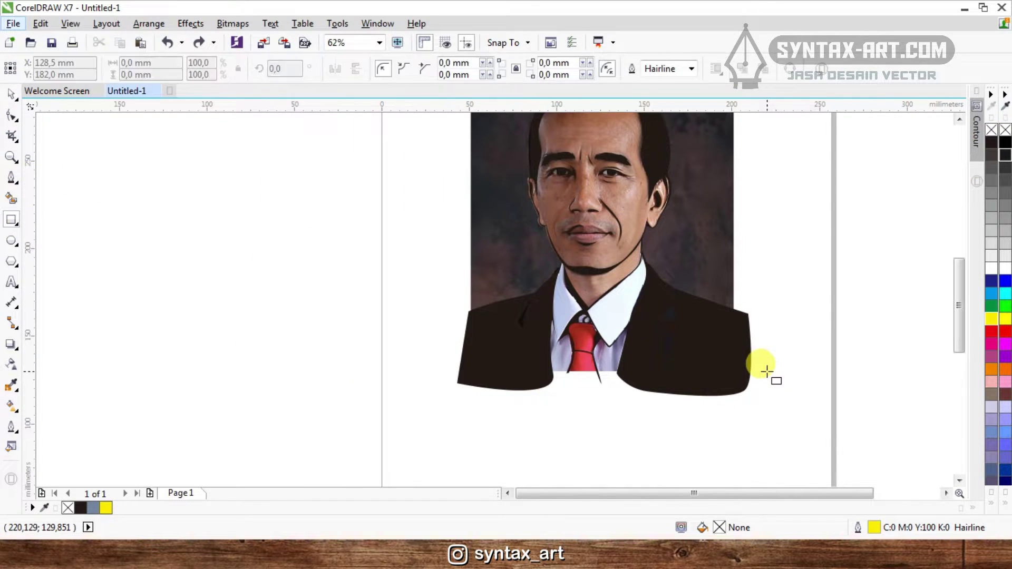
mouse_move(733, 371)
mouse_down()
mouse_move(454, 456)
mouse_move(390, 452)
mouse_up()
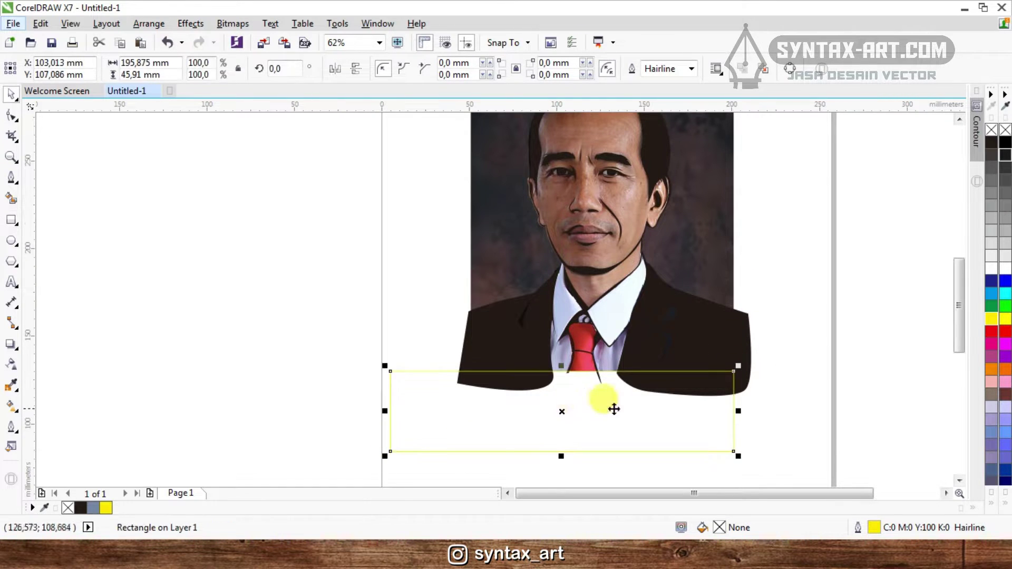
shift+click(675, 341)
click(423, 70)
- Draw a rectangle along each side edge of the photo and trim the black jacket's side overhangs with them
drag(728, 214, 830, 446)
shift+click(726, 391)
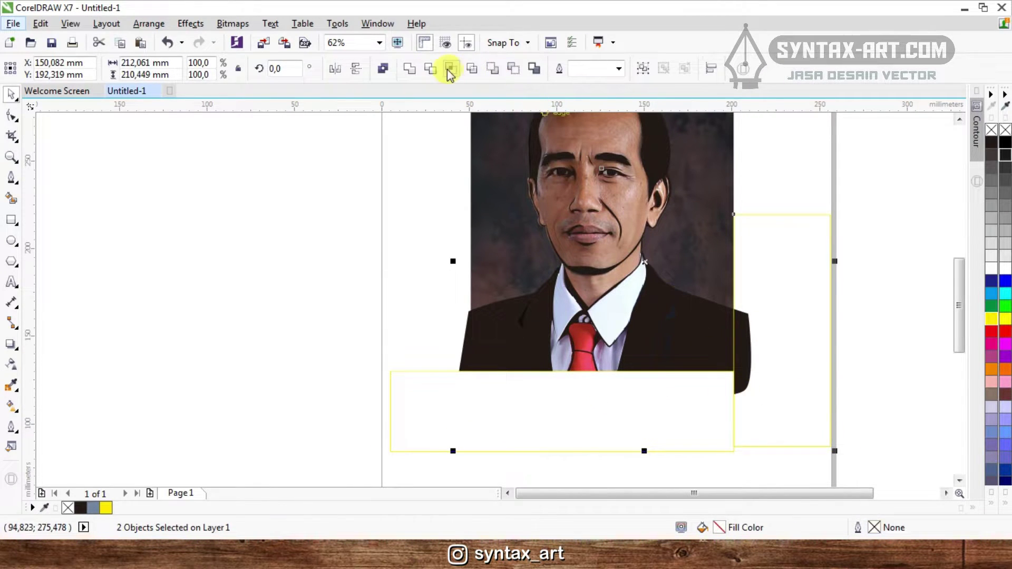
click(419, 68)
drag(471, 258, 415, 432)
shift+click(497, 344)
click(423, 69)
- Delete the three helper rectangles around the photo
key(space)
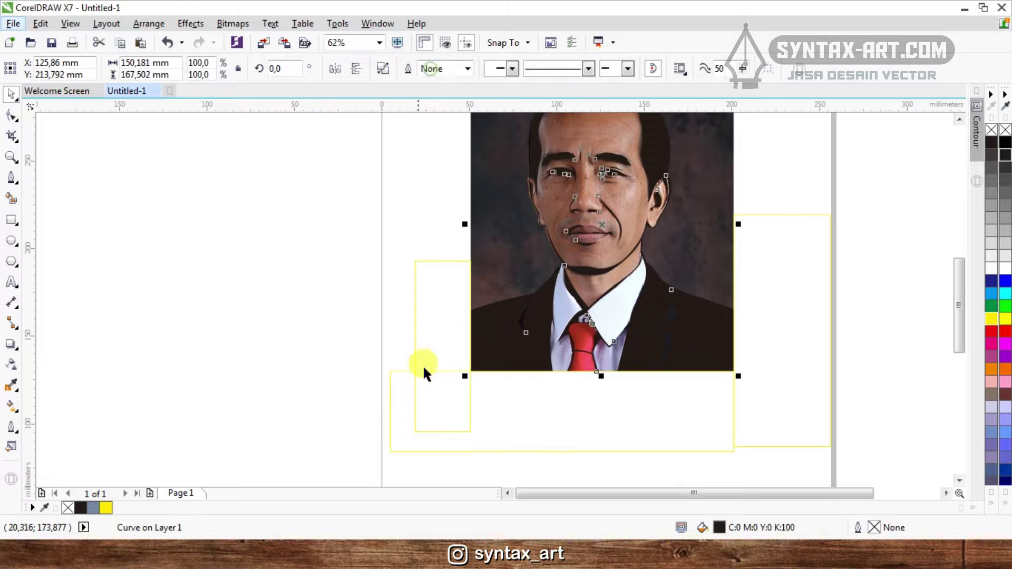
click(421, 368)
shift+click(512, 392)
shift+click(779, 373)
key(Delete)
scroll(730, 373, down, 1)
scroll(710, 274, up, 1)
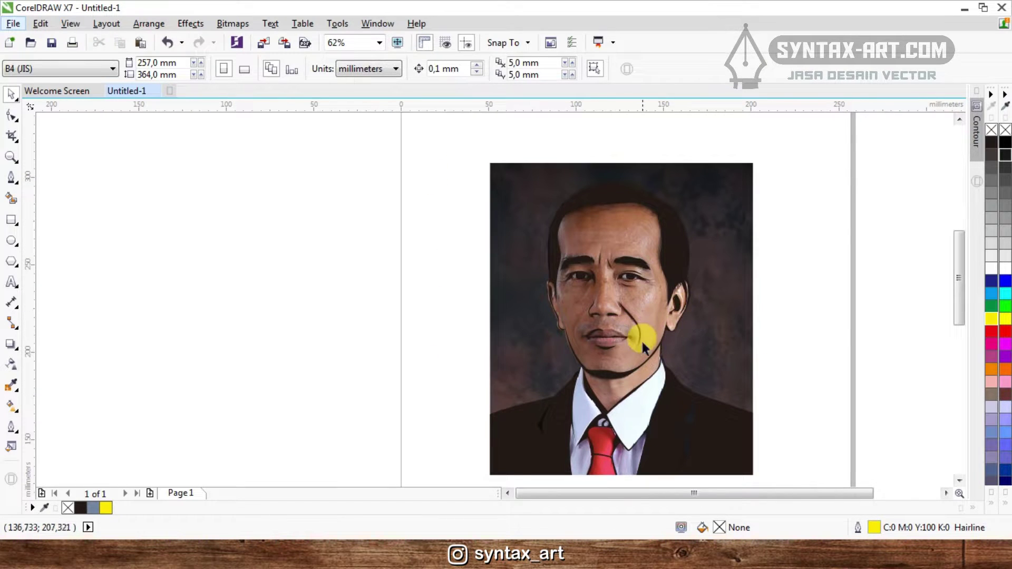
- Move the black line art off the photo to inspect it on its own, and undo the move
scroll(601, 244, down, 1)
mouse_move(434, 201)
mouse_down()
mouse_move(691, 355)
mouse_move(455, 354)
mouse_up()
click(362, 170)
scroll(376, 280, up, 1)
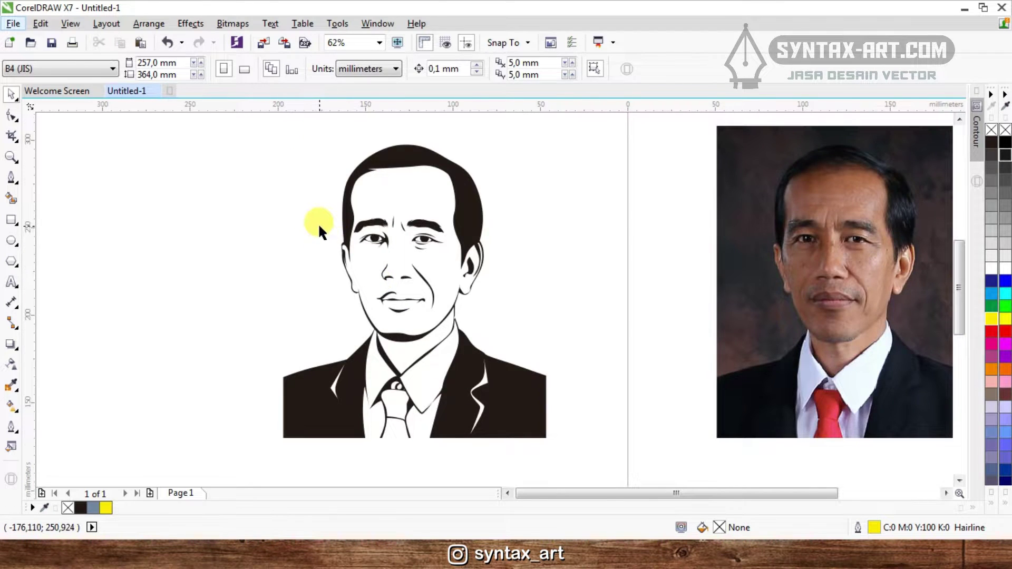
scroll(318, 223, down, 1)
scroll(356, 191, up, 1)
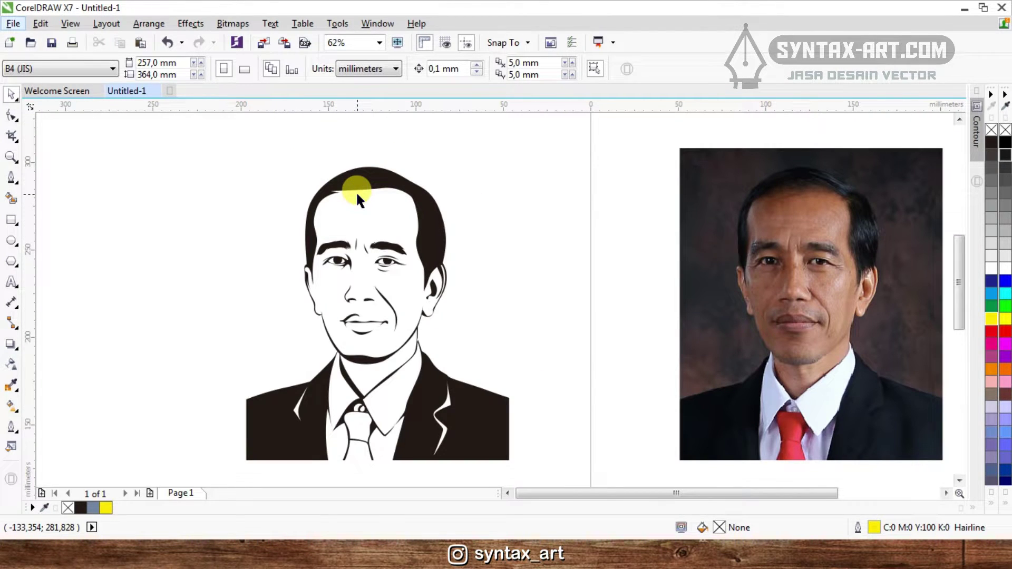
key(ctrl+z)
- Unlock the portrait photo and select it
click(331, 217)
scroll(316, 217, down, 1)
right_click(610, 205)
click(653, 231)
click(706, 217)
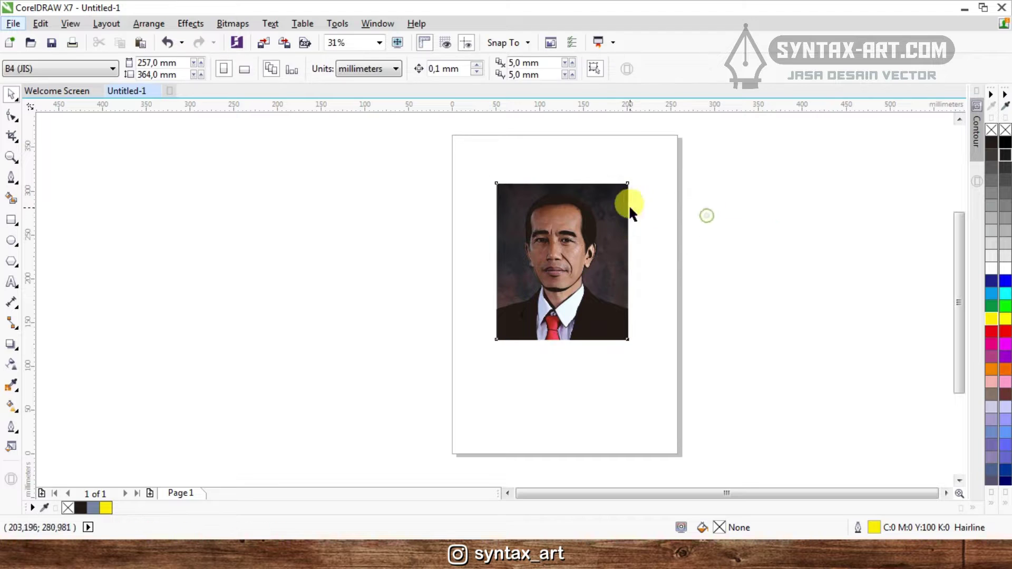
click(616, 200)
scroll(610, 214, up, 1)
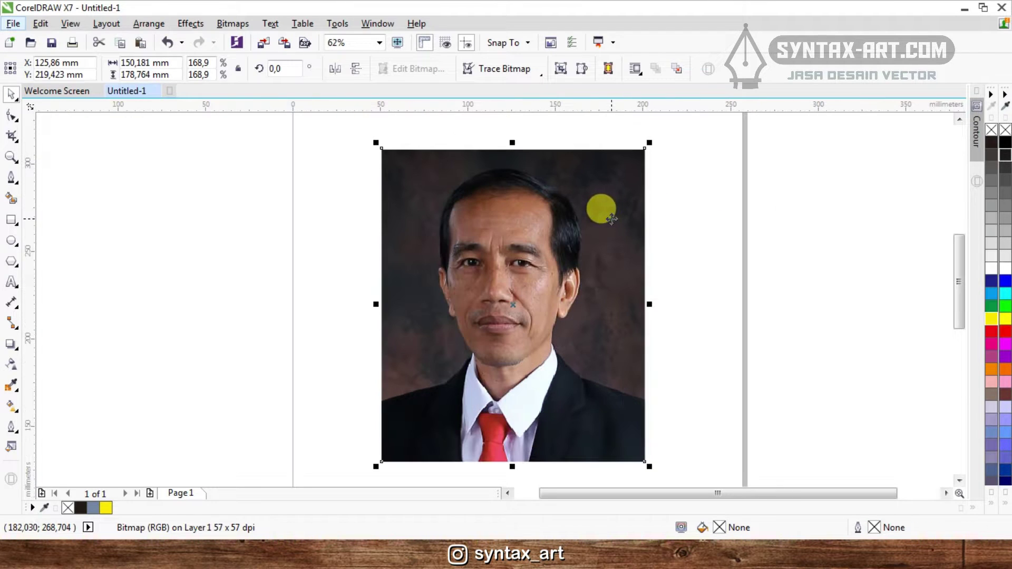
- Posterize the portrait photo at level 4
click(185, 23)
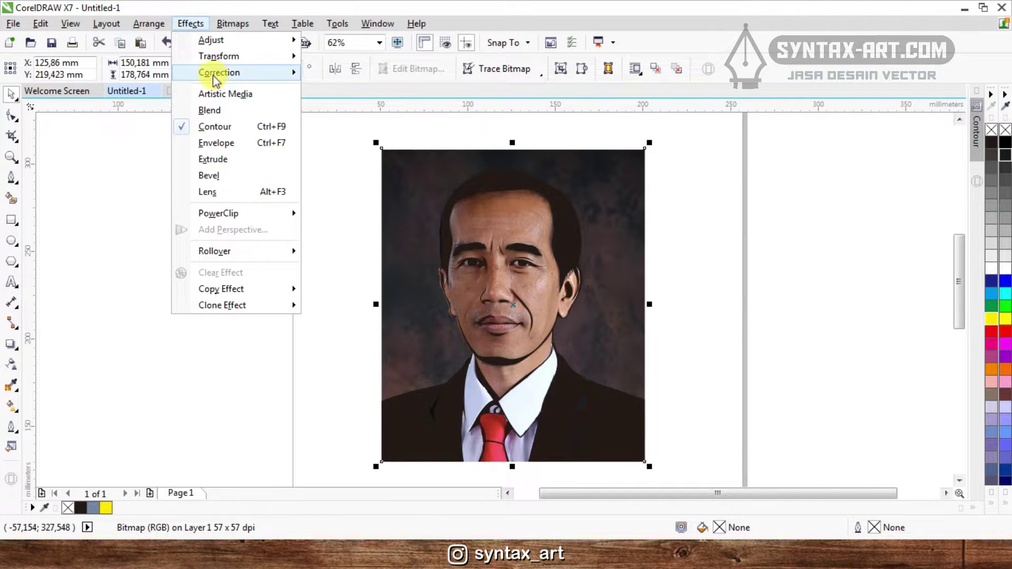
mouse_move(216, 55)
click(348, 86)
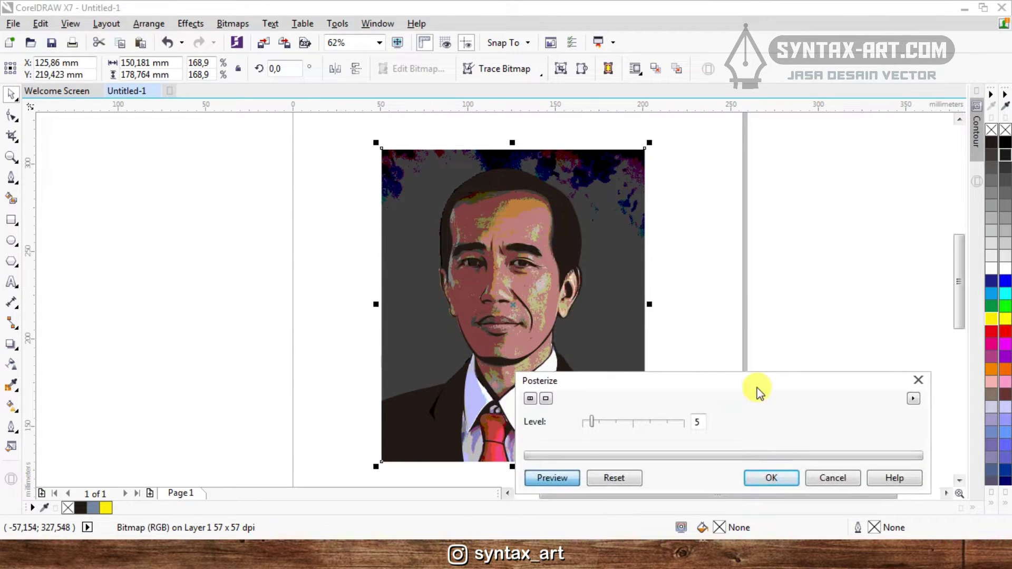
drag(759, 390, 726, 398)
click(564, 430)
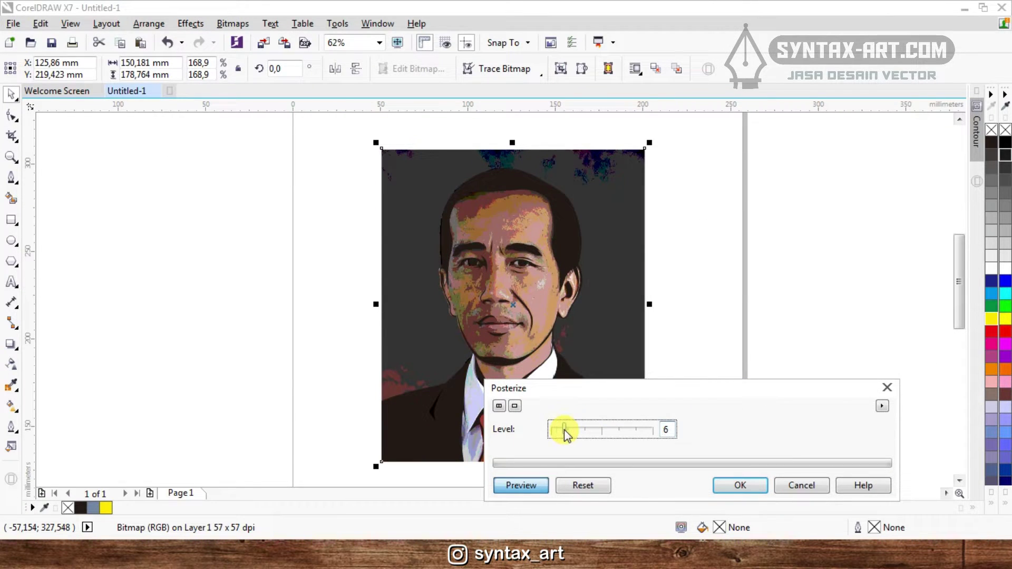
drag(564, 430, 562, 431)
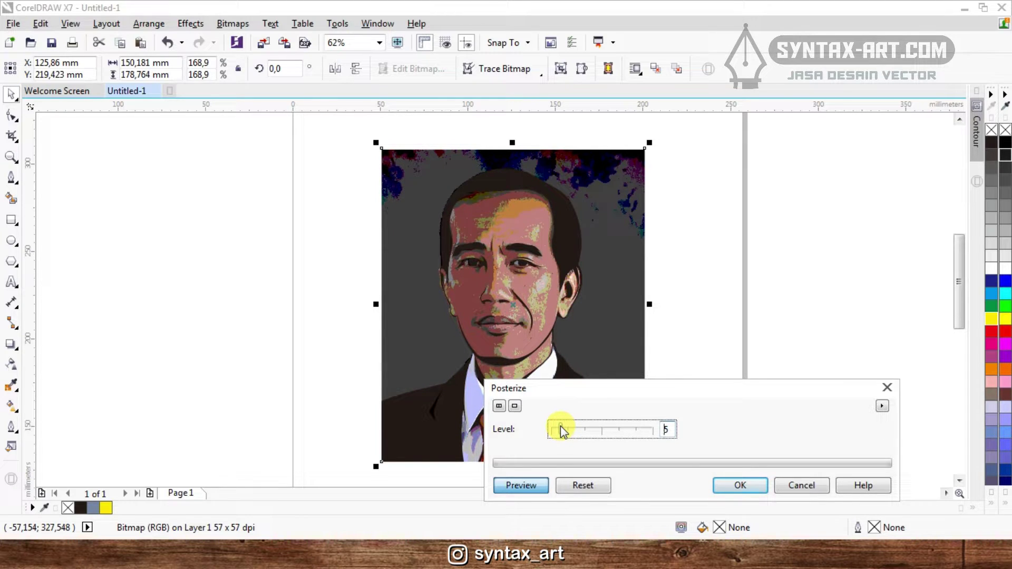
drag(559, 426, 558, 427)
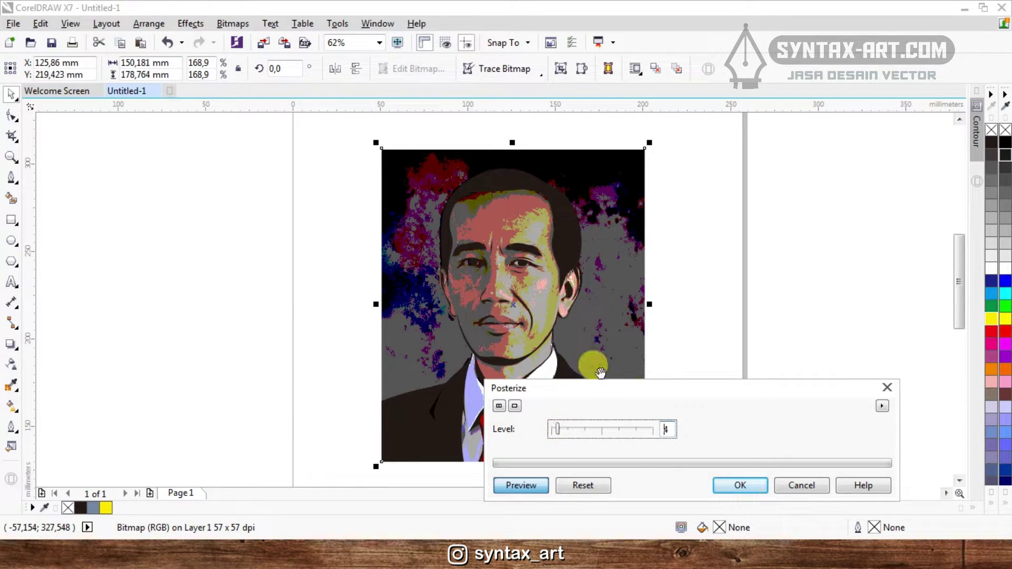
click(740, 485)
click(822, 376)
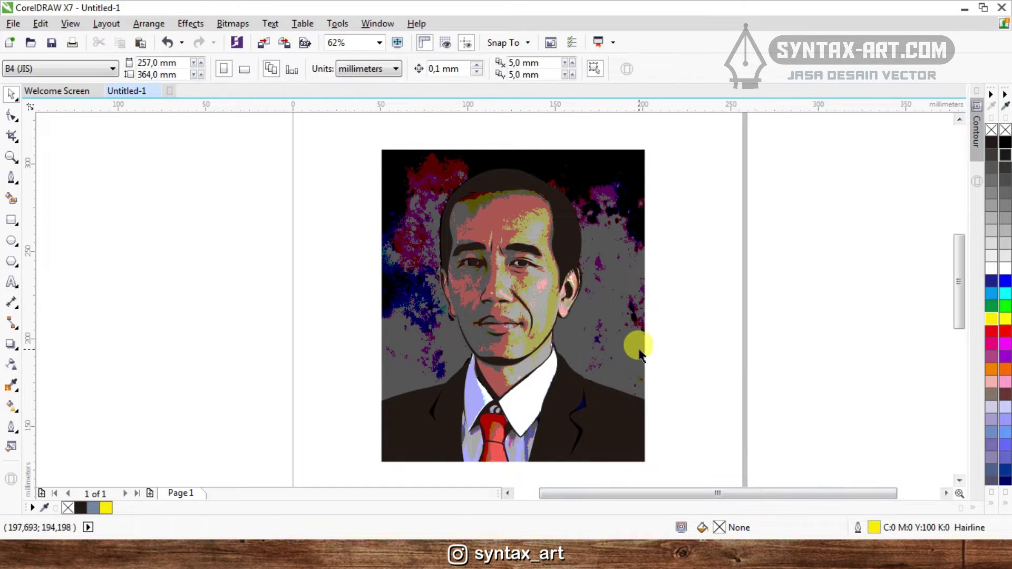
- Give the black line-art shape a yellow hairline outline and deselect it
click(11, 178)
click(564, 226)
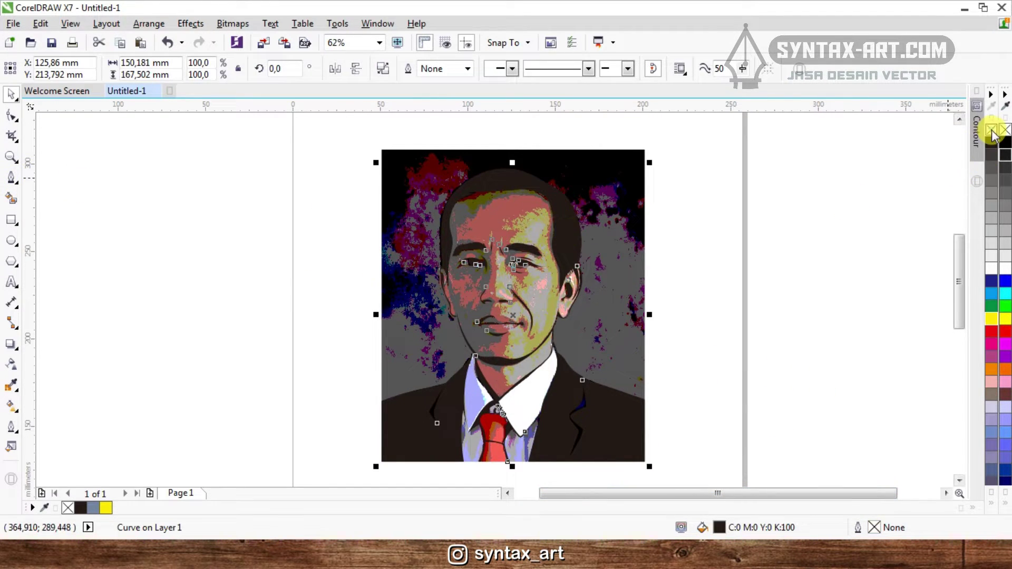
right_click(1006, 322)
key(space)
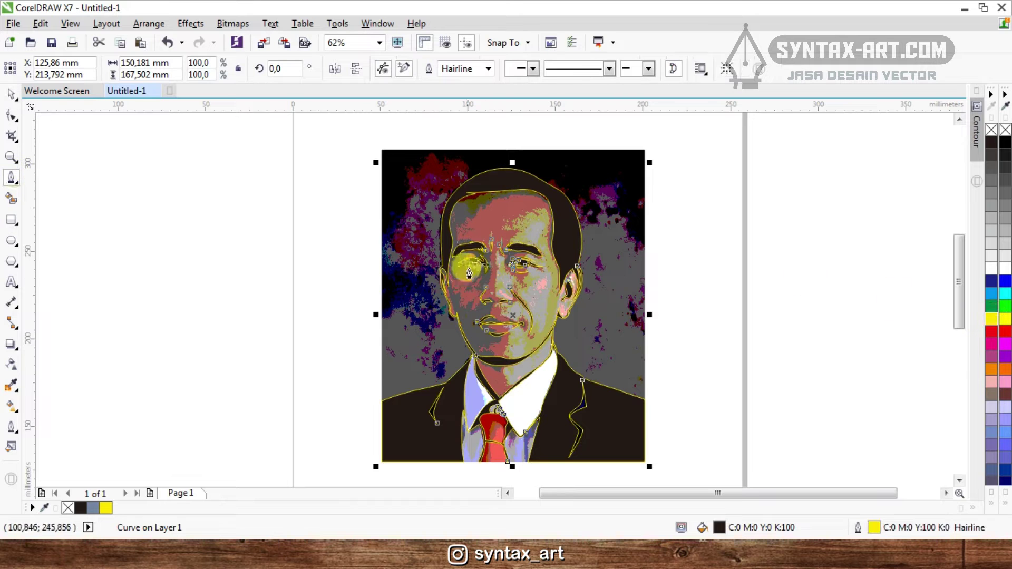
key(space)
key(Escape)
key(space)
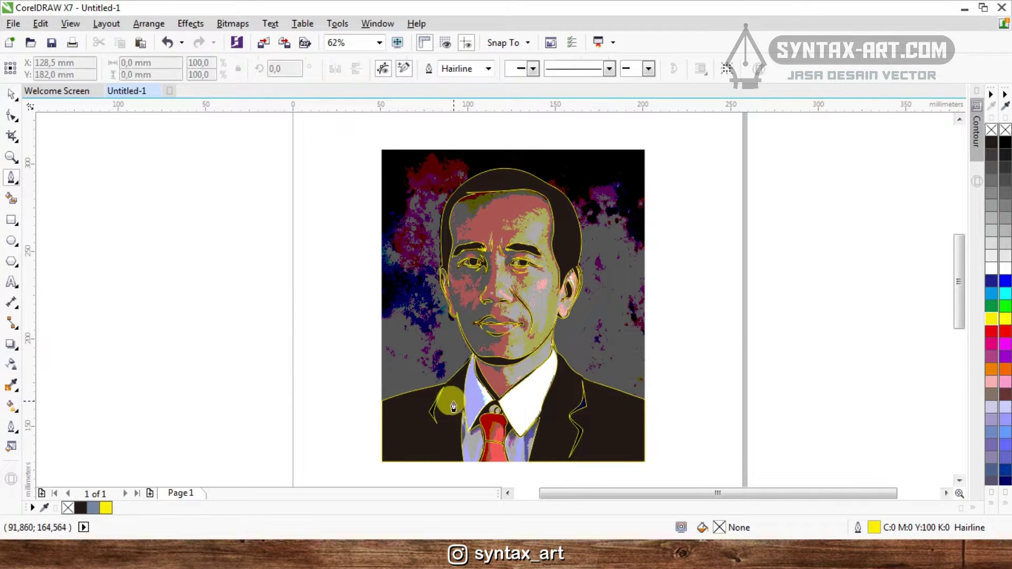
- Start a silhouette outline with the Pen tool in the left-hand jacket front and run it up past the collar tip to the jaw line
scroll(492, 399, up, 1)
scroll(444, 324, down, 1)
scroll(429, 430, up, 2)
click(457, 438)
scroll(456, 437, down, 2)
scroll(454, 348, up, 1)
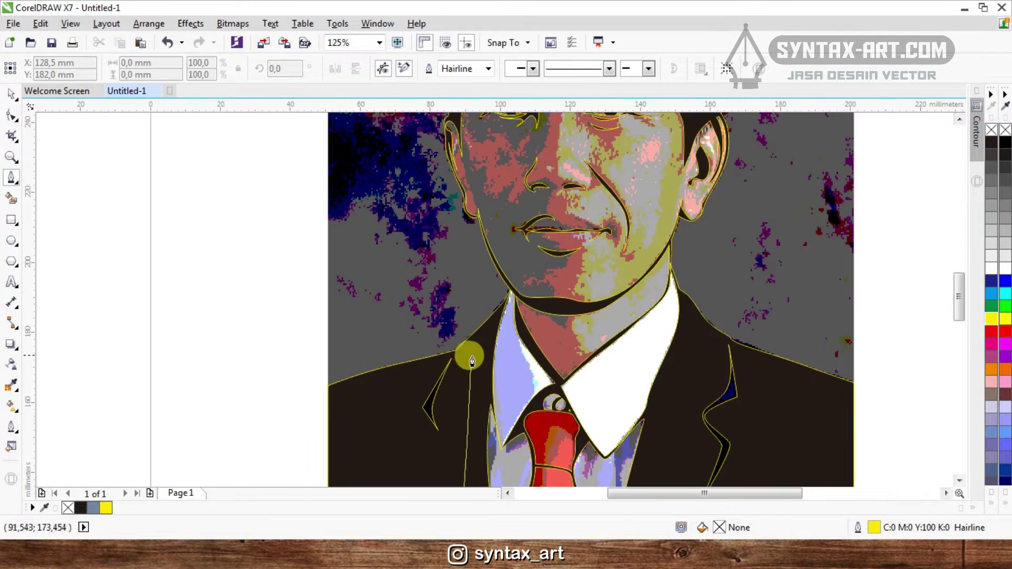
click(474, 363)
scroll(514, 321, up, 2)
scroll(527, 248, up, 1)
click(526, 247)
scroll(559, 155, up, 1)
click(573, 164)
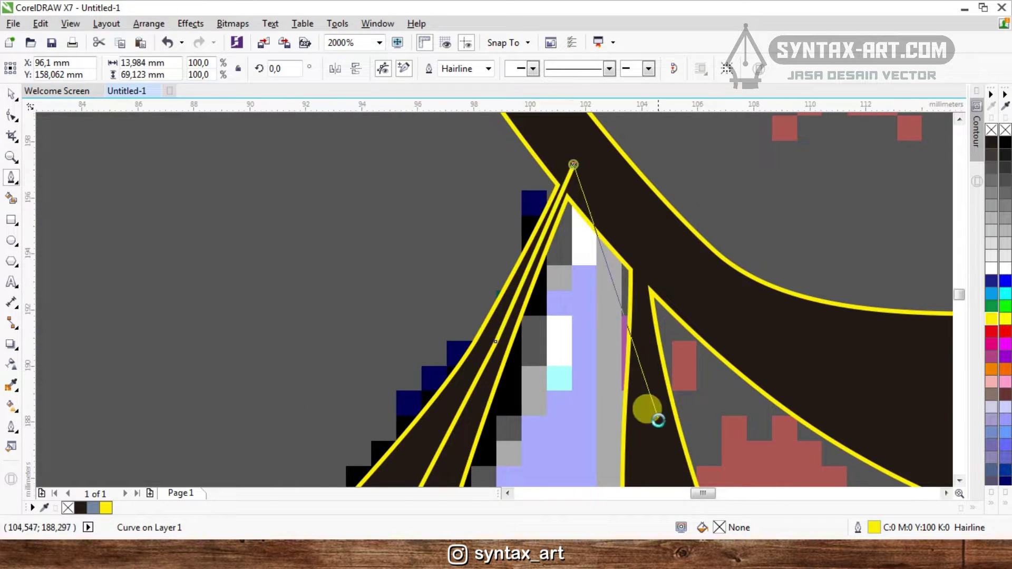
- Continue the silhouette up inside the left-hand jaw line and curve it around the bottom of the earlobe
scroll(651, 410, down, 3)
scroll(598, 303, up, 1)
scroll(551, 153, up, 1)
scroll(533, 150, up, 2)
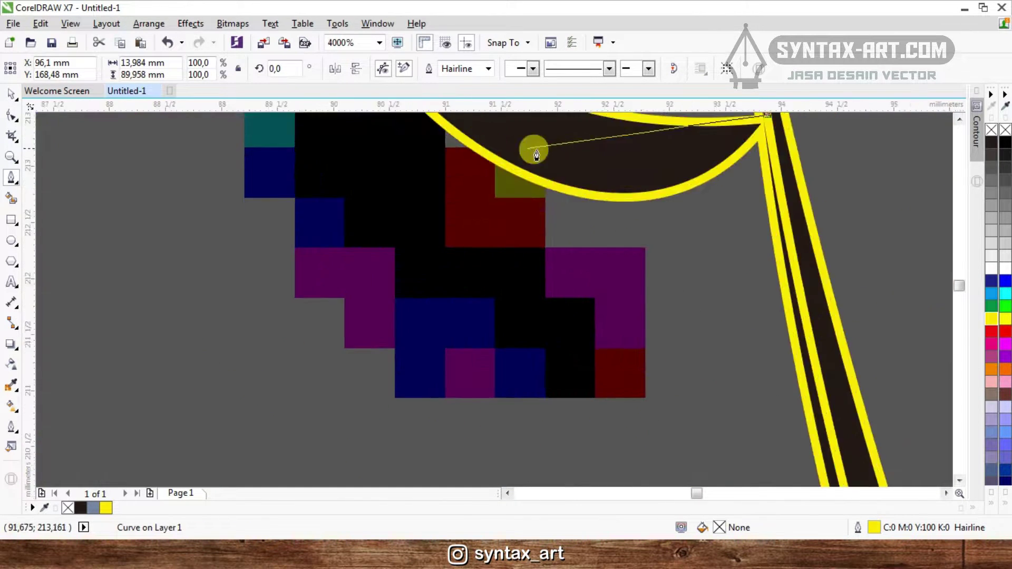
scroll(514, 161, down, 1)
drag(500, 170, 485, 166)
scroll(563, 308, down, 2)
scroll(550, 252, up, 1)
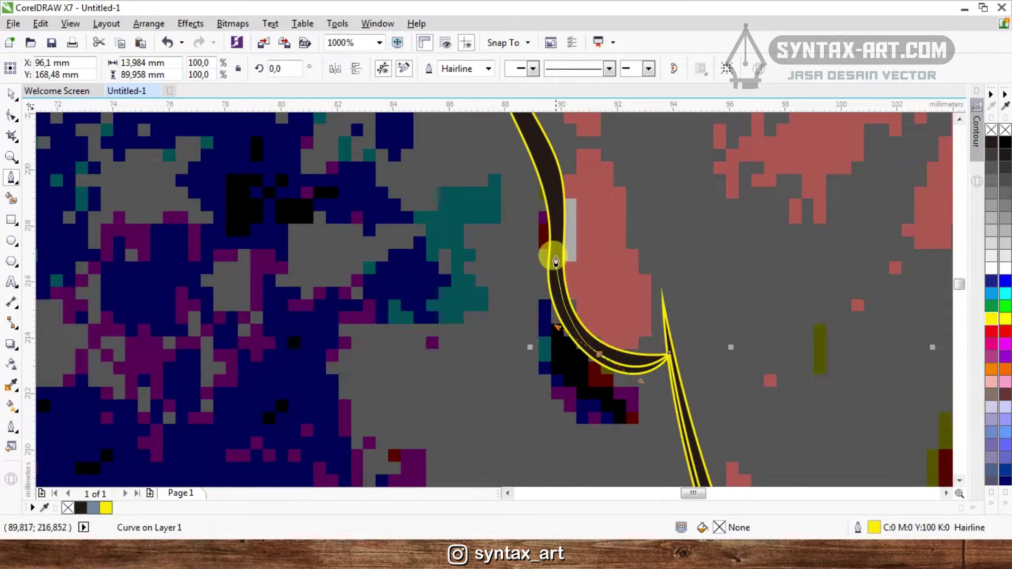
- Trace the silhouette up within the left-hand ear's black outline and into the side hair
scroll(566, 296, down, 1)
scroll(551, 206, up, 1)
drag(555, 254, 504, 155)
scroll(584, 326, down, 1)
scroll(580, 327, up, 1)
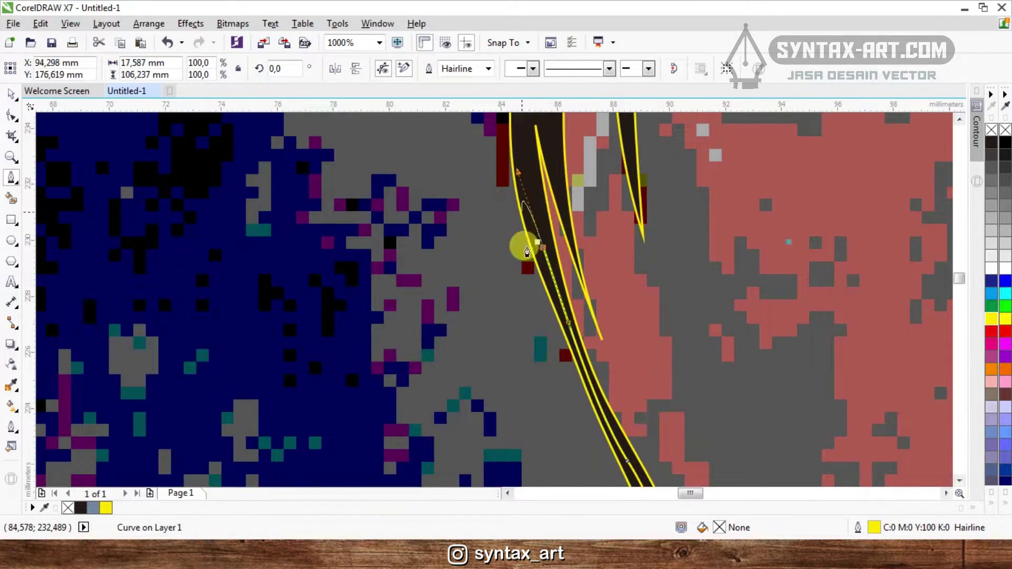
scroll(527, 264, up, 1)
scroll(537, 263, down, 1)
scroll(549, 232, down, 3)
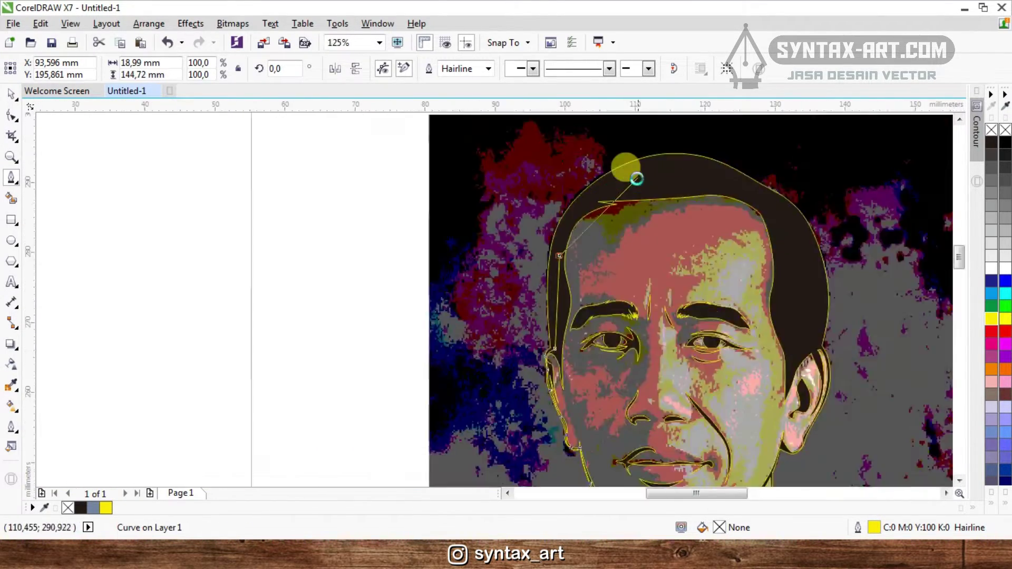
- Curve the silhouette over the top of the head within the black hair area to the right-hand side
scroll(635, 176, up, 1)
drag(634, 181, 777, 169)
drag(890, 222, 939, 263)
scroll(548, 200, down, 1)
scroll(759, 343, up, 1)
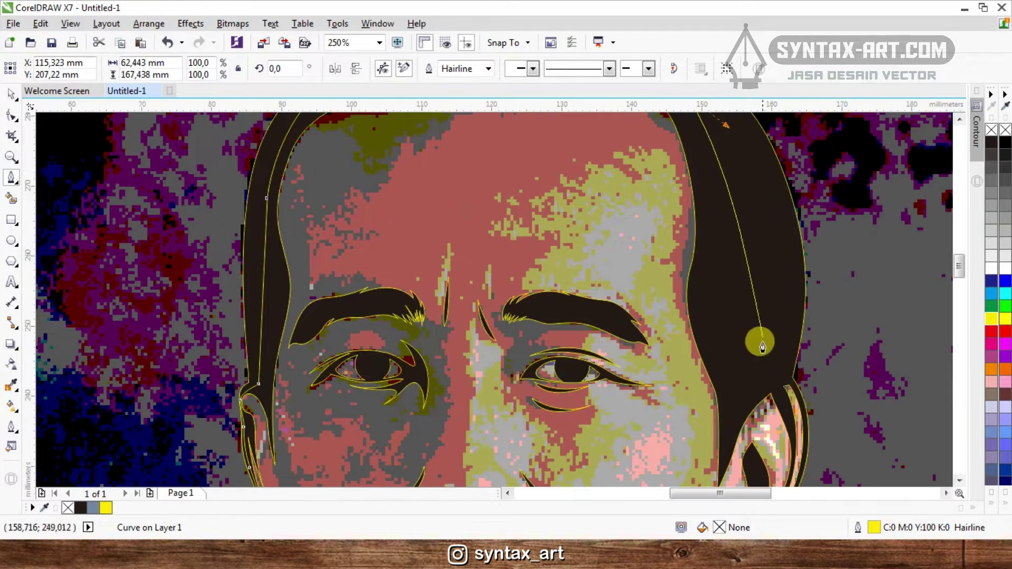
- Run the silhouette down through the right-hand side hair and onto the ear's outer rim
click(787, 366)
scroll(811, 392, up, 2)
click(774, 444)
scroll(619, 155, down, 2)
scroll(675, 319, up, 2)
scroll(601, 255, down, 1)
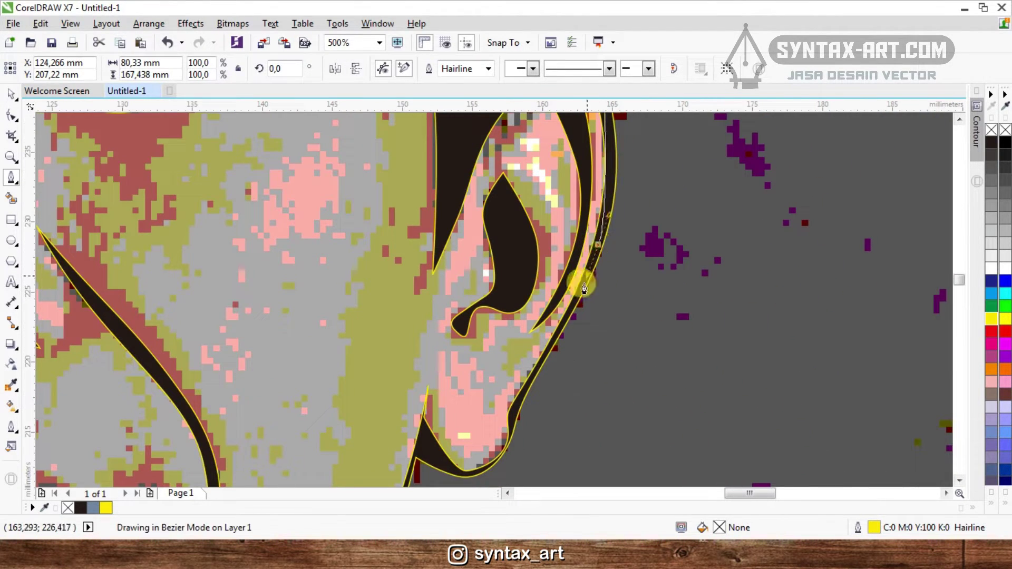
- Trace the silhouette down the right-hand ear's lower rim and curve it under the earlobe
drag(542, 359, 484, 472)
click(542, 358)
click(511, 415)
scroll(503, 448, up, 1)
scroll(540, 341, down, 1)
scroll(488, 423, up, 1)
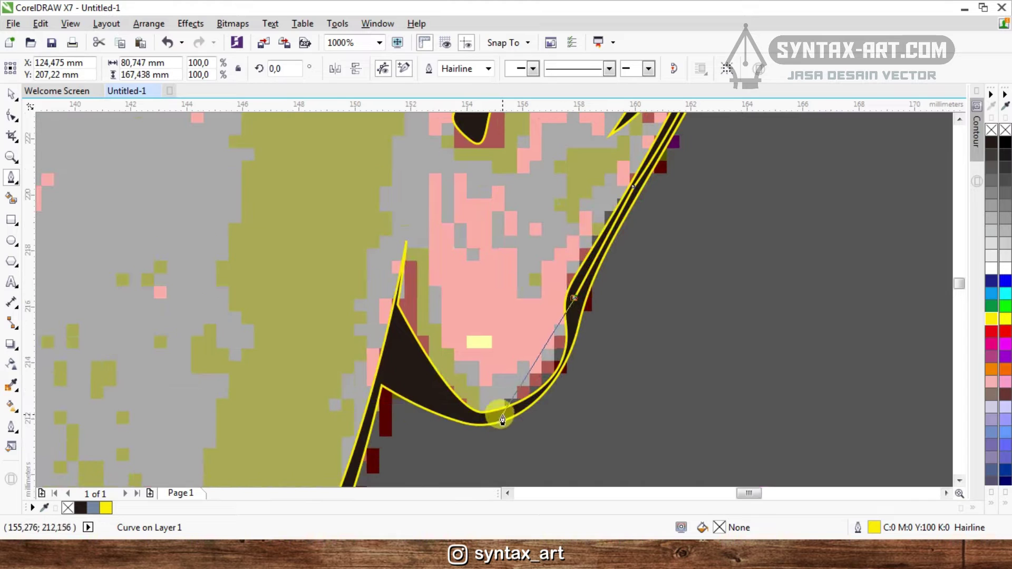
drag(503, 413, 418, 439)
- Continue the silhouette from the right-hand earlobe down the jaw and neck line to the shirt collar
scroll(408, 282, down, 2)
scroll(377, 364, up, 2)
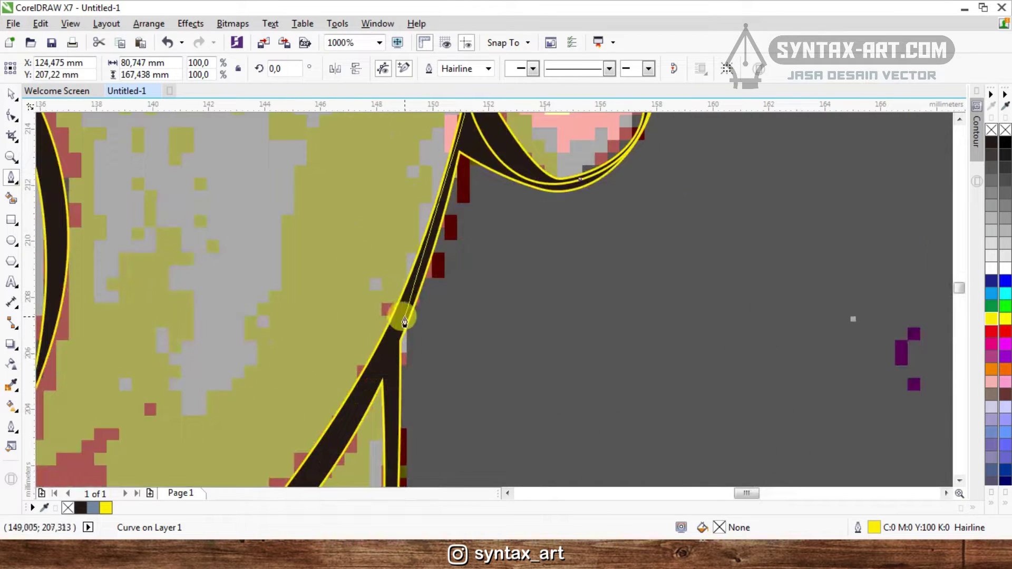
drag(407, 318, 375, 375)
click(392, 420)
scroll(389, 411, down, 2)
scroll(408, 334, up, 2)
scroll(403, 282, down, 1)
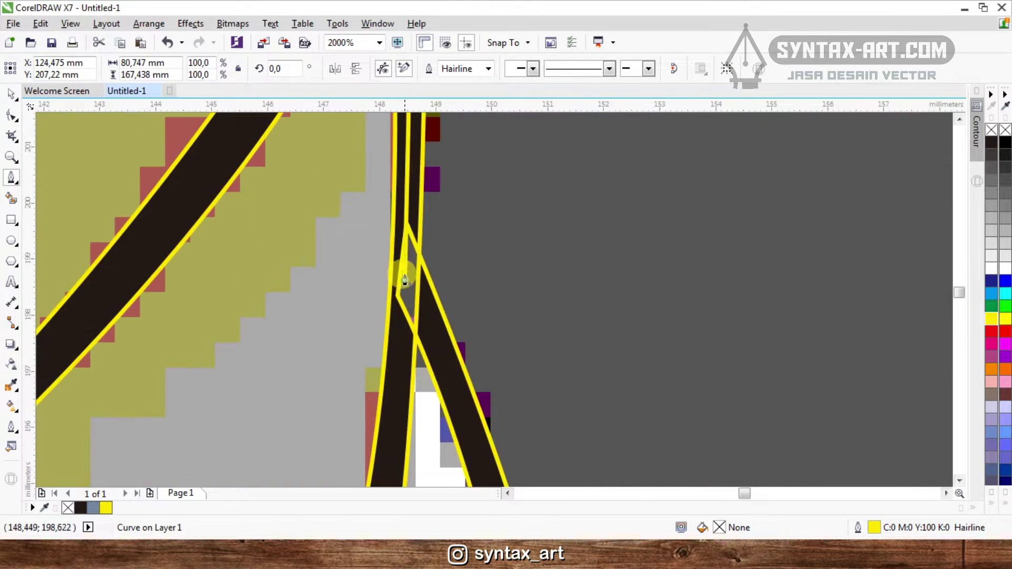
- Run the silhouette down through the right-hand jacket and below the photo, closing it at about 92 by 197 mm
scroll(419, 230, down, 1)
scroll(416, 222, down, 1)
scroll(440, 244, up, 1)
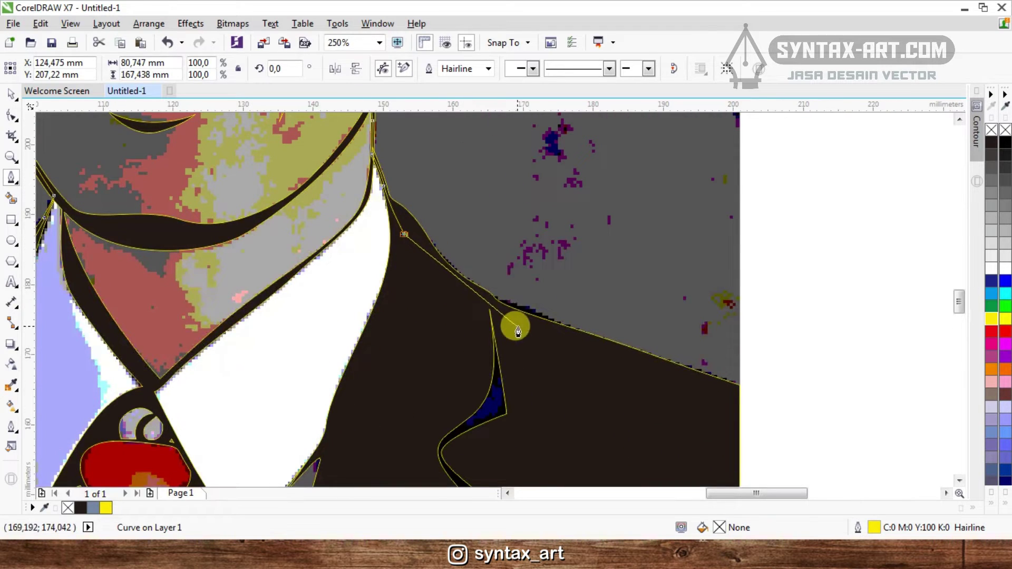
click(524, 330)
scroll(541, 380, down, 3)
click(548, 388)
scroll(472, 371, up, 2)
click(481, 337)
scroll(503, 380, down, 1)
scroll(504, 380, down, 1)
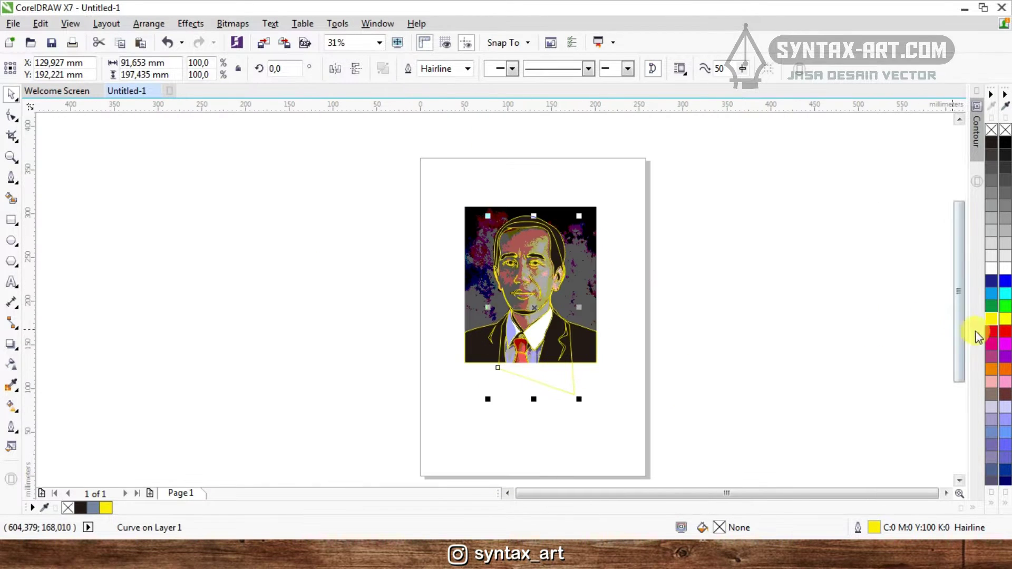
- Fill the closed head-and-body silhouette with red and deselect it
click(991, 332)
scroll(464, 253, up, 2)
scroll(476, 208, down, 1)
key(space)
click(437, 194)
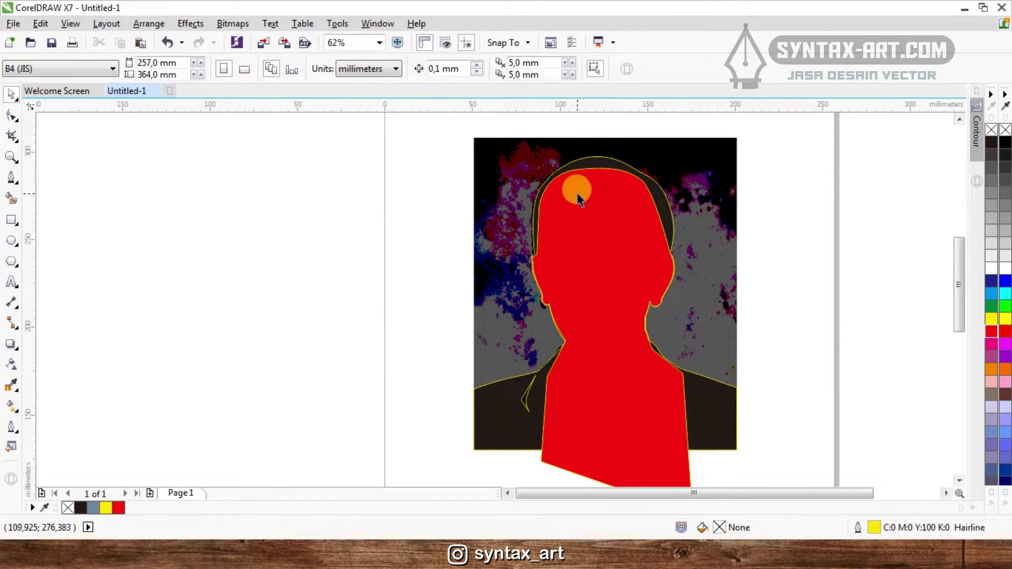
- Save the drawing as Joko Widodo in CDR format, inside a new Joko widodo folder within Pesan Vector
click(13, 23)
click(60, 161)
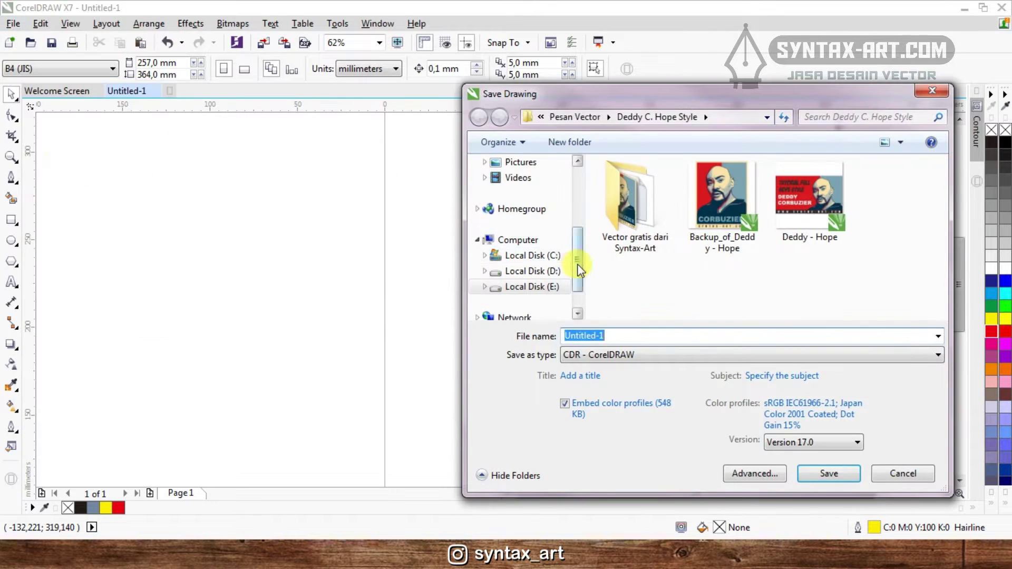
click(479, 118)
click(569, 118)
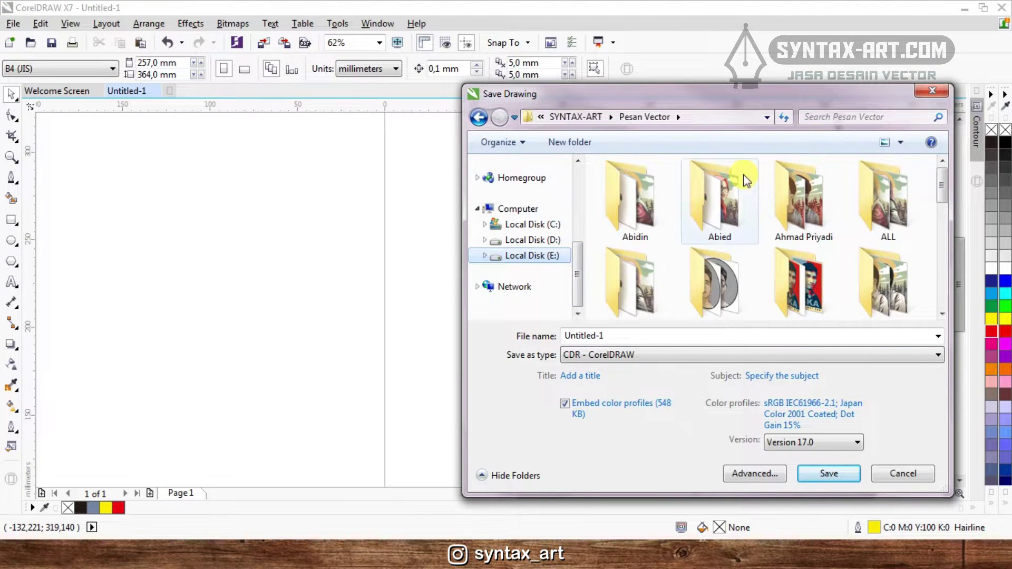
key(ctrl+shift+n)
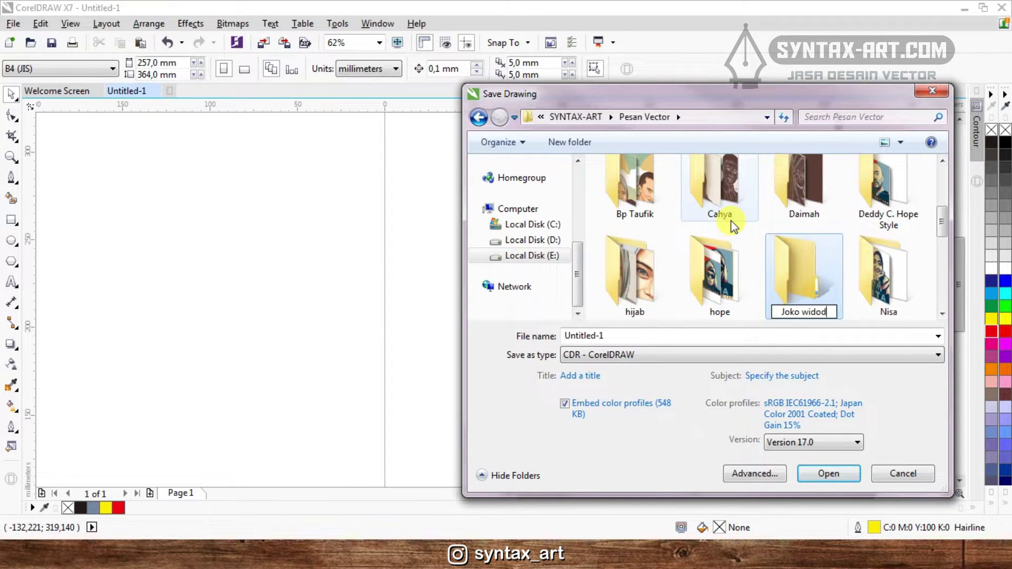
key(Return)
double_click(803, 312)
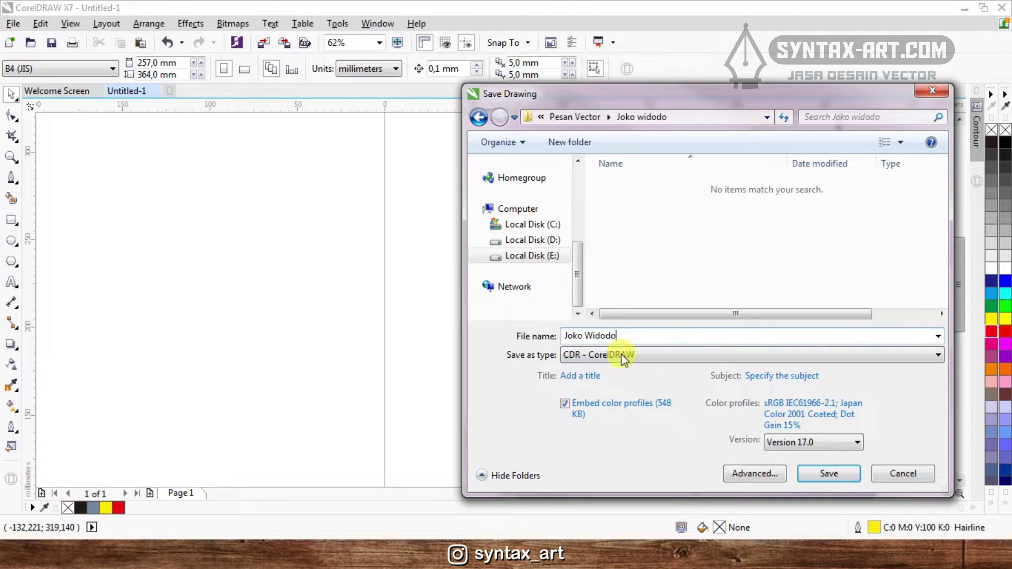
click(829, 474)
- Place the red head-and-body silhouette behind the black line art
click(596, 245)
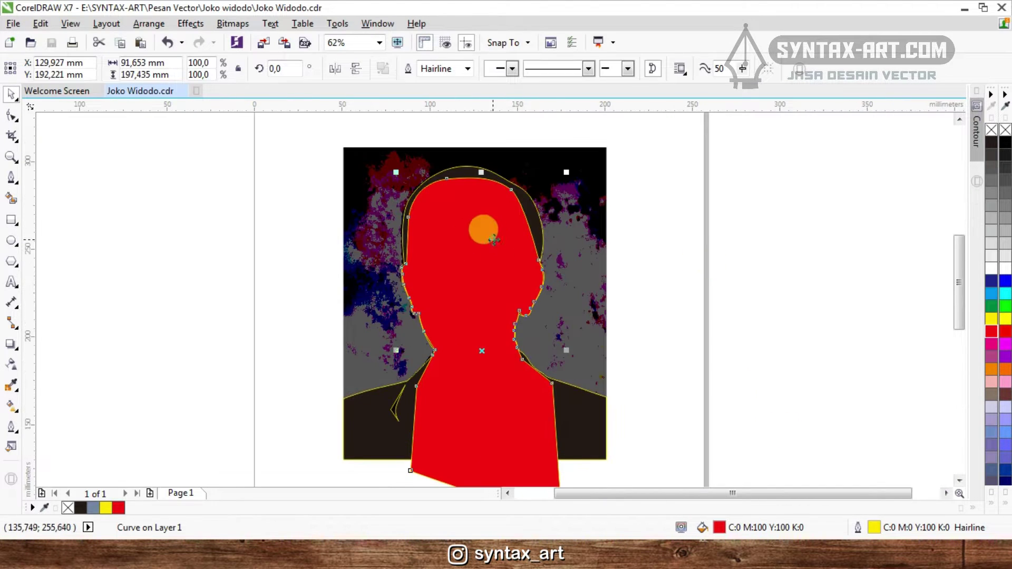
right_click(494, 240)
mouse_move(522, 374)
click(667, 437)
click(469, 218)
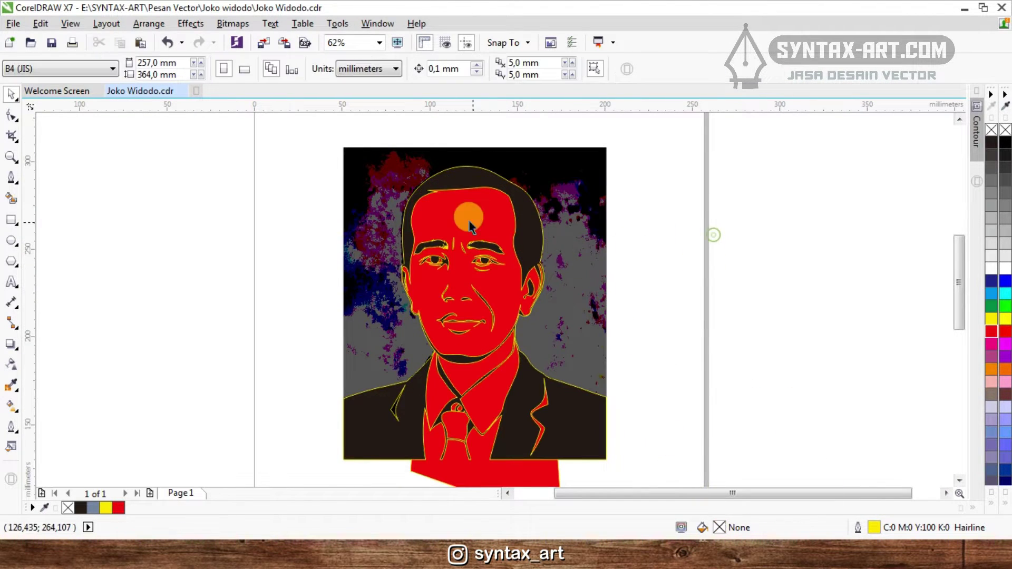
- Trim off the red silhouette's overhang along the photo's bottom edge with a temporary rectangle, and delete the rectangle
click(16, 224)
click(74, 218)
scroll(214, 197, down, 1)
scroll(297, 326, up, 1)
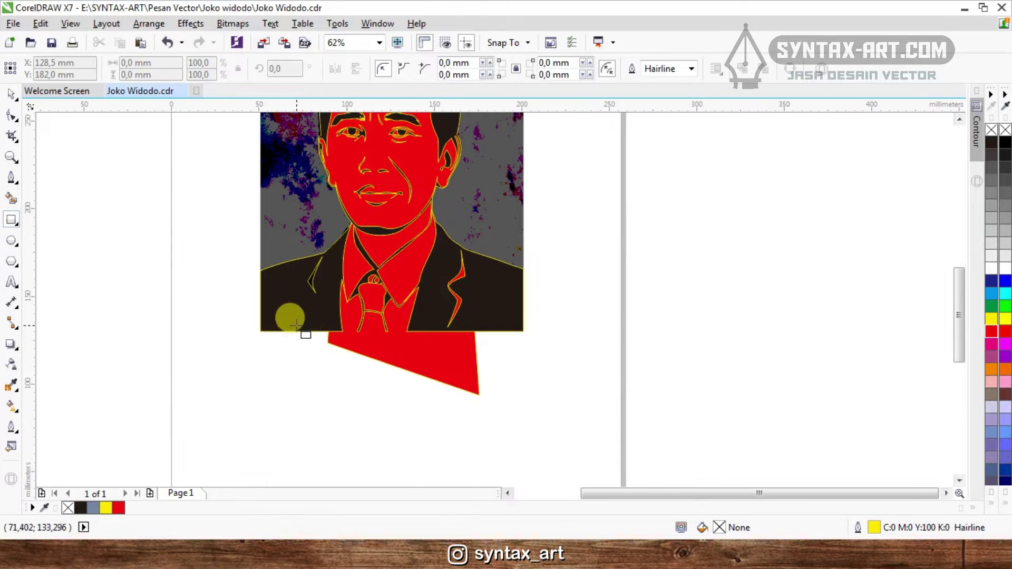
drag(301, 331, 544, 423)
key(space)
shift+click(397, 267)
click(426, 69)
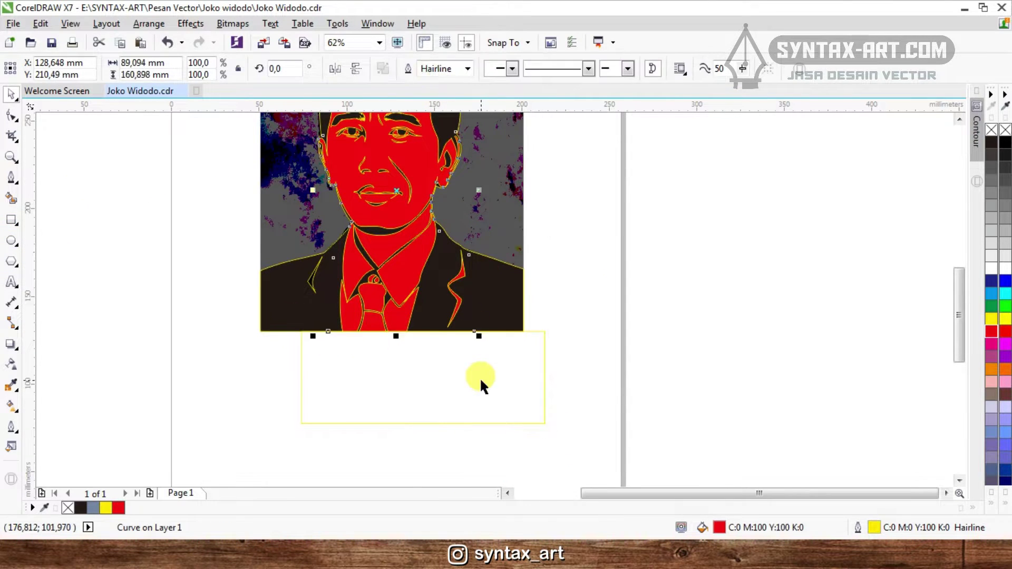
click(464, 331)
key(Delete)
- Remove the silhouette's fill so the posterized photo shows through, and deselect the shape
scroll(464, 332, down, 1)
scroll(437, 219, up, 1)
click(437, 207)
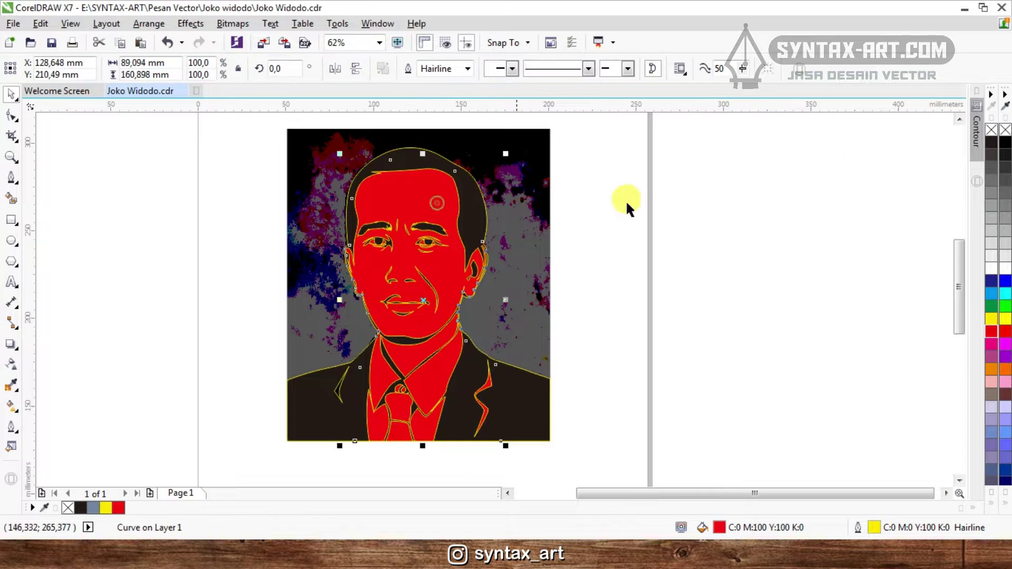
click(991, 130)
click(12, 178)
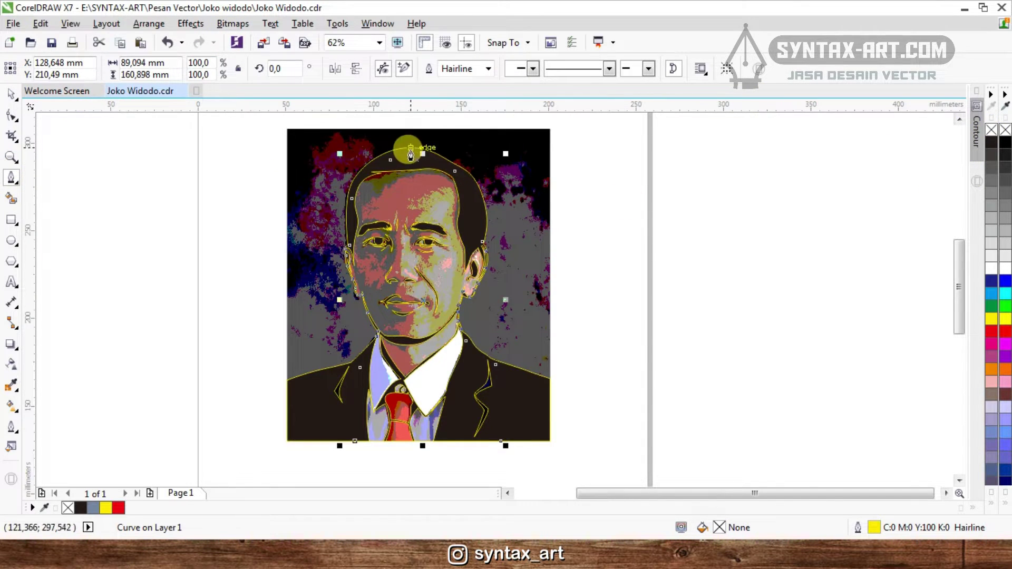
scroll(411, 150, up, 1)
click(828, 203)
key(space)
- Start a shadow outline with the Pen tool at the hairline and curve it across the forehead to the left-hand side
scroll(675, 200, down, 1)
scroll(549, 212, up, 1)
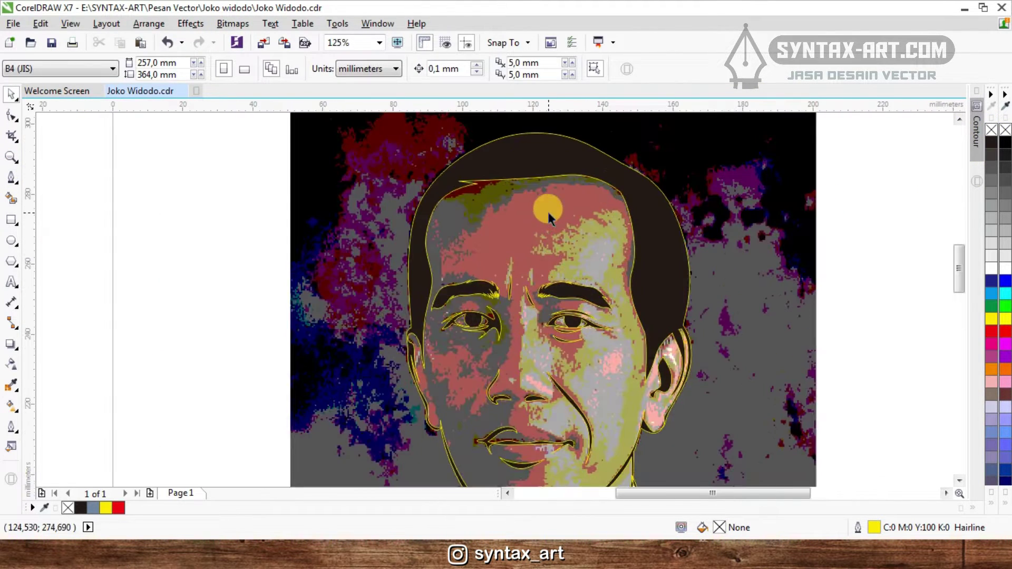
scroll(548, 212, down, 1)
scroll(520, 159, up, 1)
scroll(579, 152, up, 1)
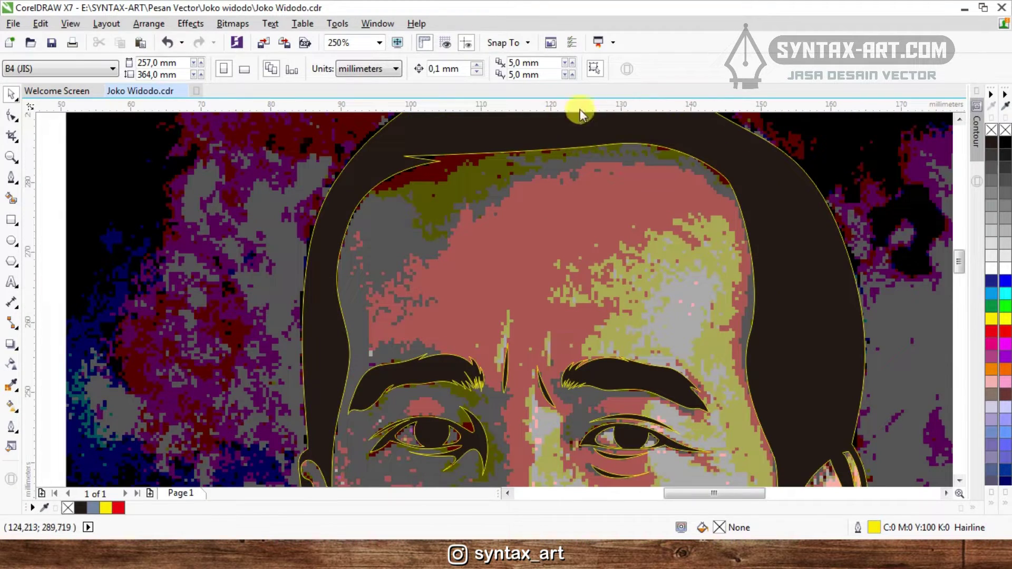
scroll(583, 109, down, 1)
key(space)
scroll(564, 141, up, 1)
scroll(637, 140, up, 1)
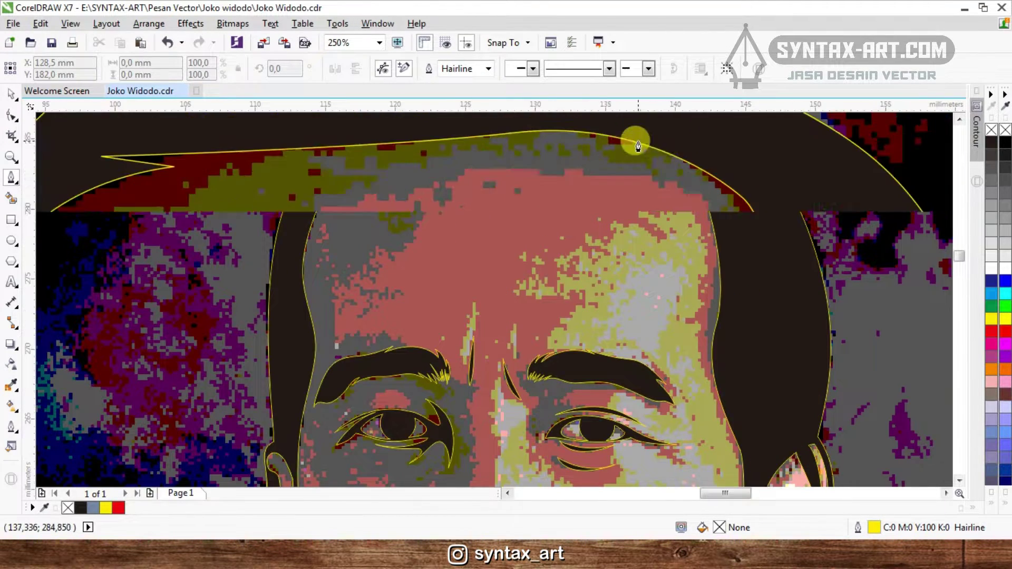
drag(689, 149, 478, 157)
scroll(741, 130, down, 1)
scroll(521, 132, down, 1)
scroll(502, 145, up, 1)
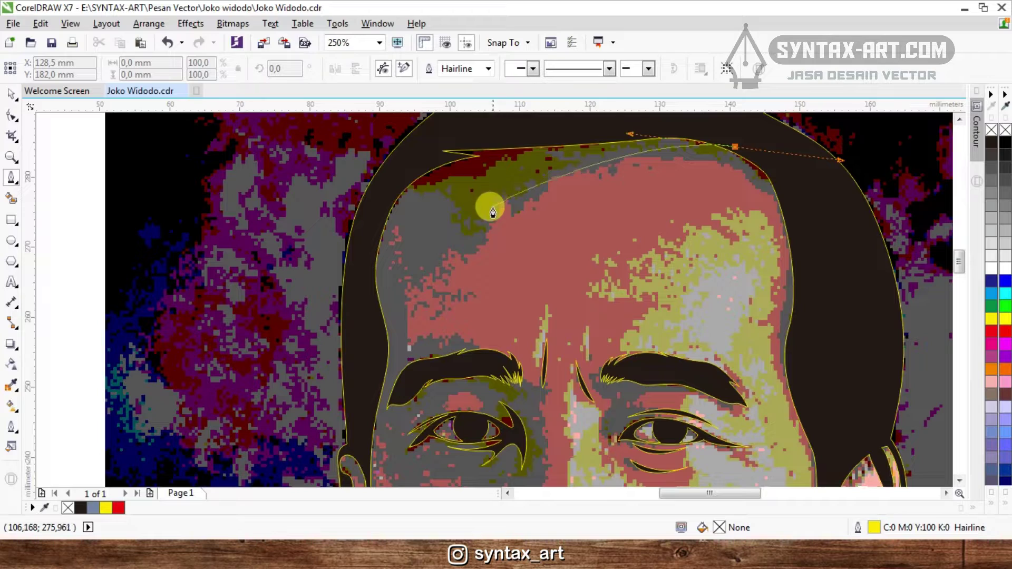
drag(489, 208, 469, 332)
- Continue the shadow outline from the left-hand forehead down toward the bridge of the nose
scroll(452, 244, down, 1)
scroll(435, 290, up, 2)
scroll(536, 247, down, 1)
scroll(560, 262, up, 1)
drag(555, 277, 682, 336)
scroll(574, 288, down, 1)
scroll(596, 311, up, 2)
scroll(645, 224, down, 1)
scroll(622, 140, down, 1)
scroll(640, 233, up, 1)
- Trace the shadow outline past the left-hand eye and down the side of the nose into the nostril crease
drag(637, 199, 552, 453)
scroll(599, 166, down, 1)
scroll(618, 214, up, 1)
scroll(620, 322, down, 1)
scroll(593, 364, up, 1)
scroll(603, 311, down, 1)
scroll(597, 343, up, 1)
scroll(564, 414, up, 1)
scroll(556, 366, down, 1)
scroll(547, 346, up, 1)
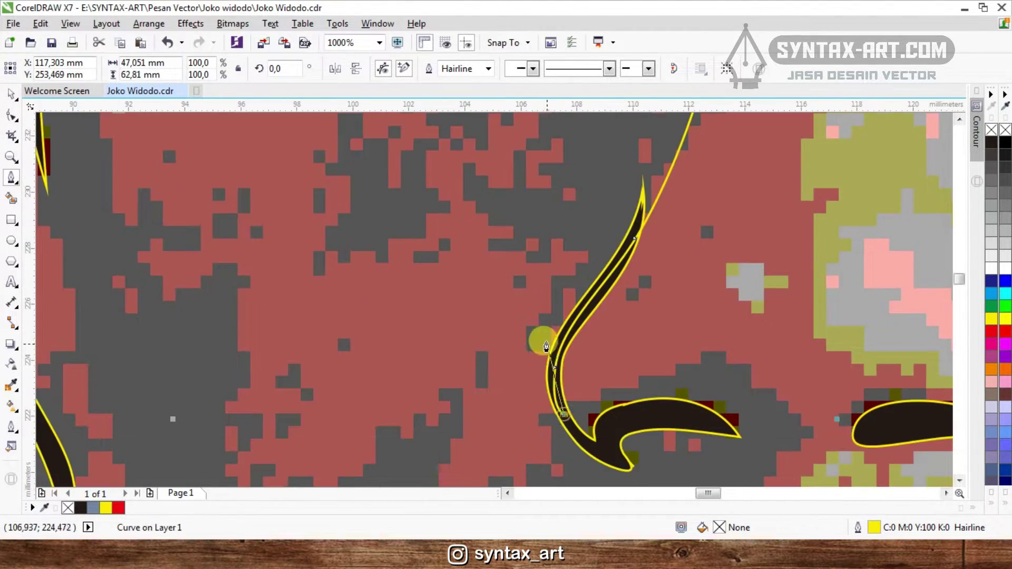
- Loop the shadow outline around the lighter left-hand cheek area, under the eye, down beside the ear and back toward the nostril
scroll(563, 280, down, 1)
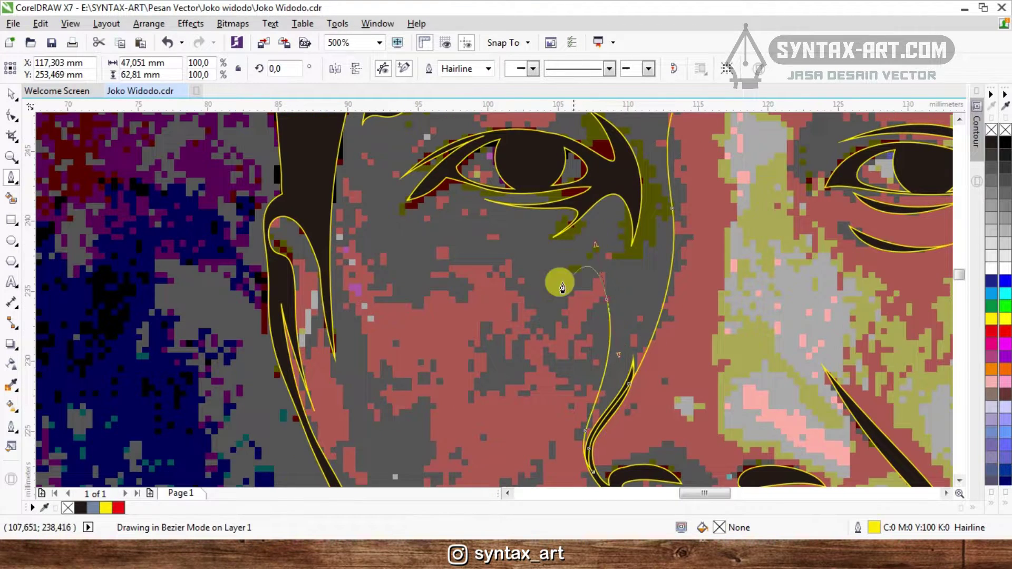
drag(469, 278, 372, 268)
scroll(637, 313, down, 2)
scroll(583, 301, up, 2)
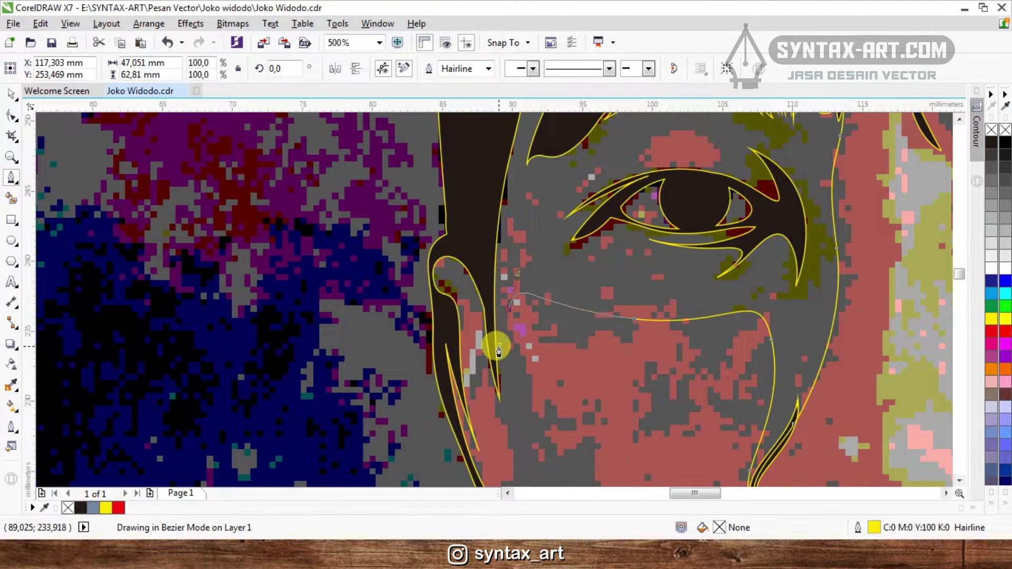
scroll(498, 350, down, 1)
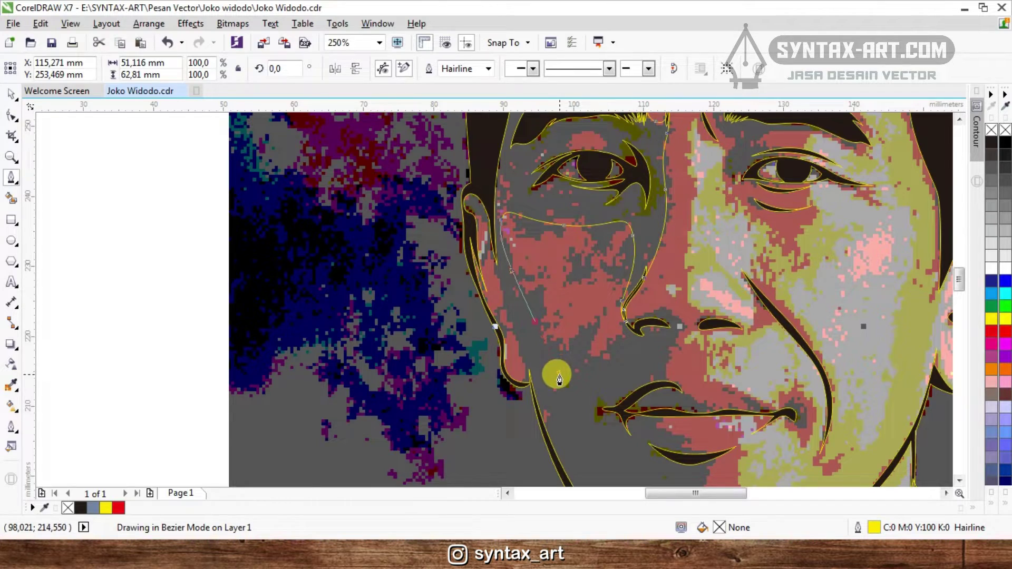
drag(560, 375, 560, 373)
scroll(574, 374, up, 1)
scroll(572, 332, down, 2)
scroll(586, 340, up, 2)
drag(596, 280, 621, 239)
- Carry the shadow outline over the left-hand nostril, around the nose base and down to the upper lip
scroll(643, 227, up, 1)
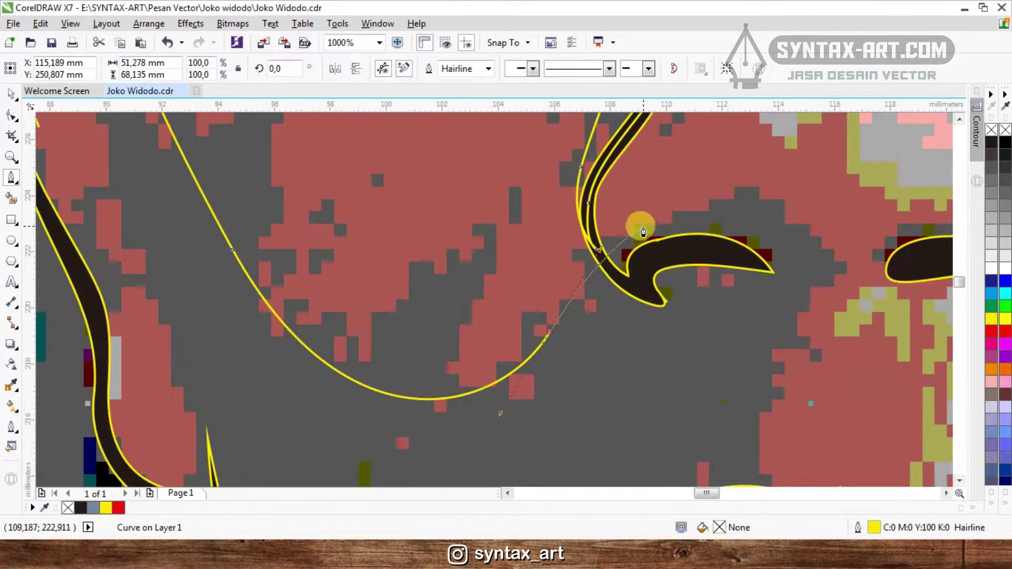
scroll(642, 224, down, 2)
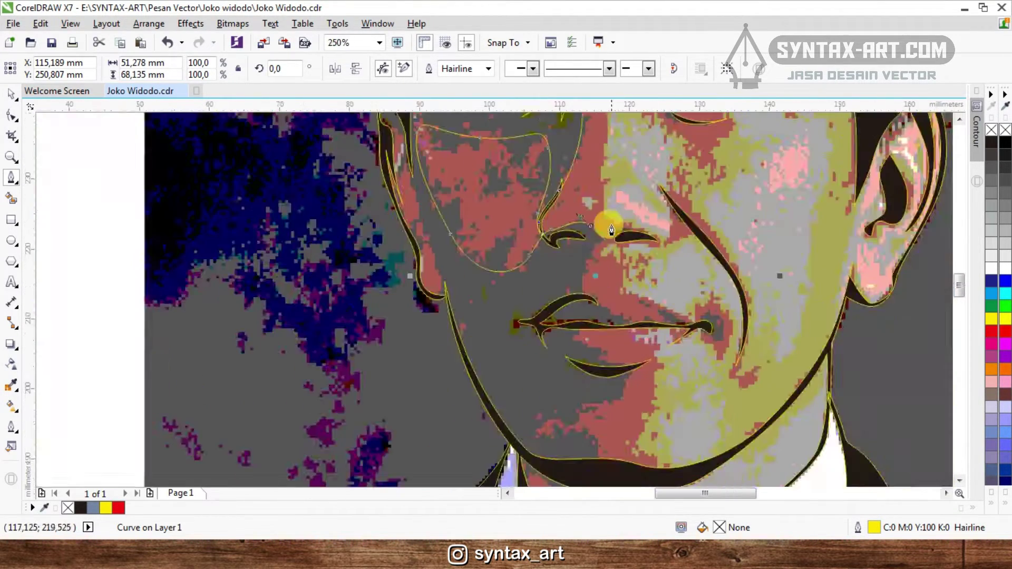
scroll(611, 230, up, 2)
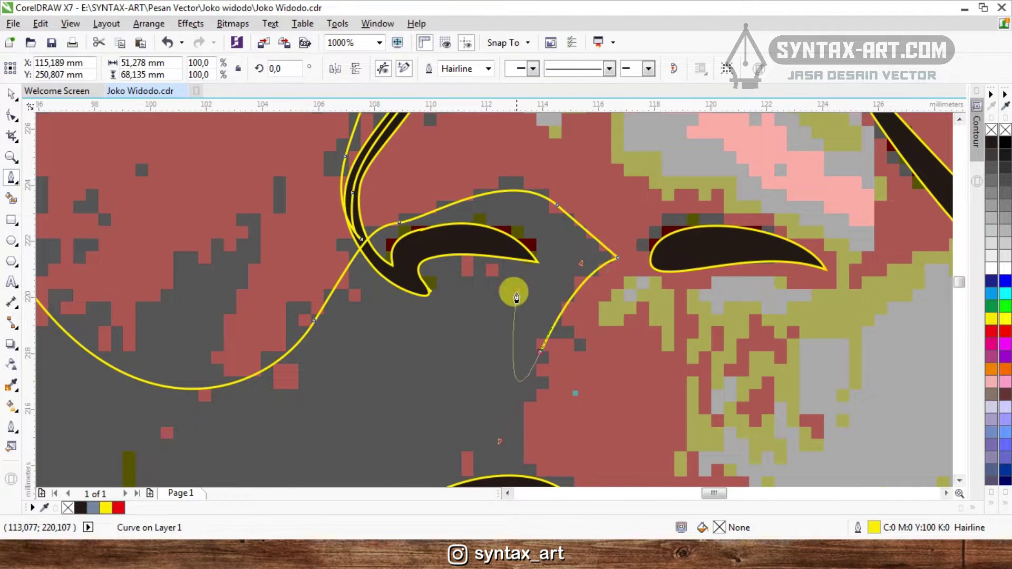
scroll(517, 296, down, 1)
scroll(551, 422, up, 1)
drag(695, 471, 694, 469)
- Trace the shadow edge along the upper lip, with a pointed tip at its right-hand part, toward the right-hand mouth corner
scroll(669, 422, down, 2)
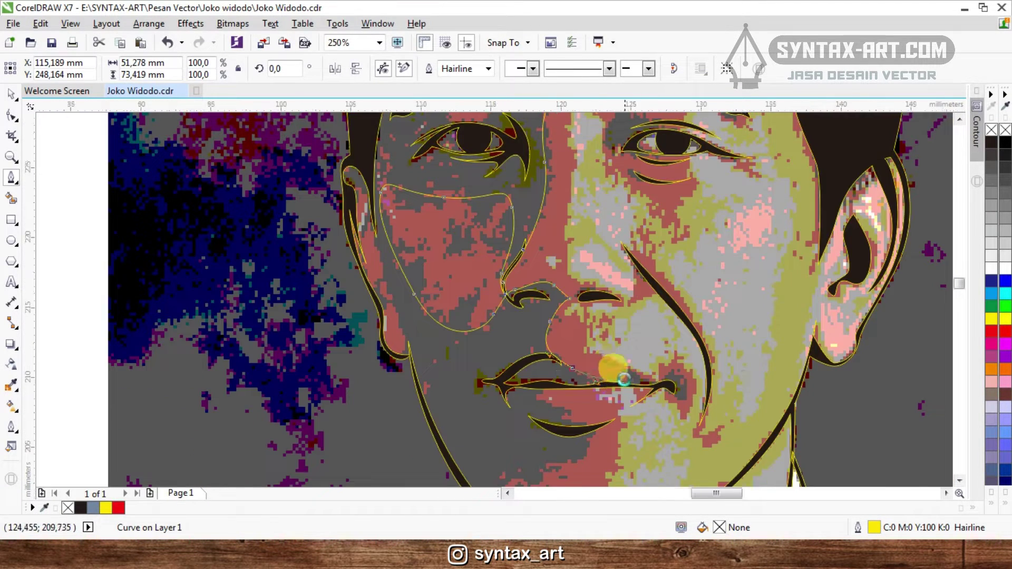
scroll(624, 372, up, 2)
click(647, 380)
drag(544, 304, 470, 285)
scroll(554, 294, down, 2)
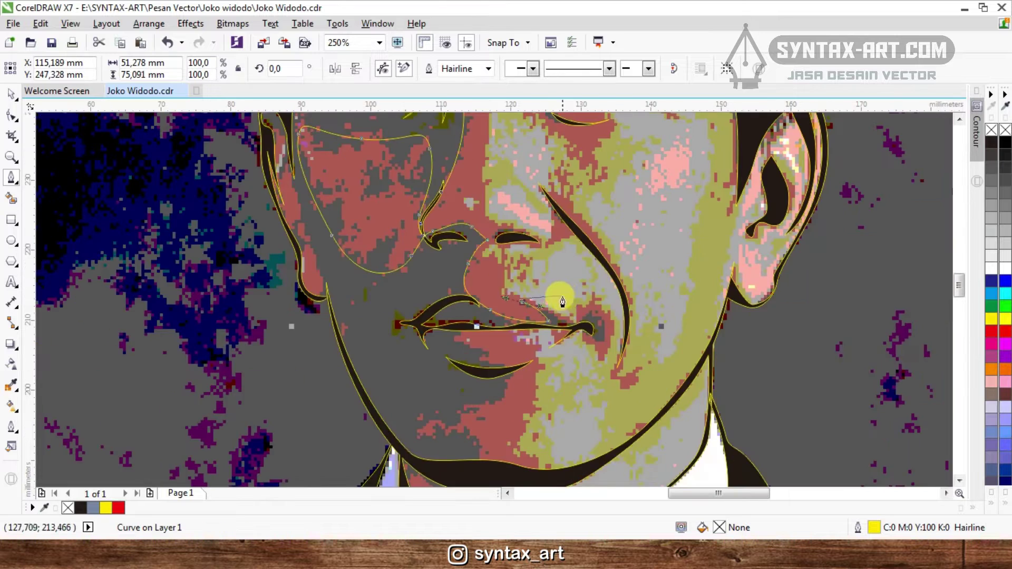
scroll(458, 272, up, 2)
drag(618, 356, 619, 358)
drag(725, 311, 752, 285)
- Curve the shadow outline around the right-hand mouth corner and back along the underside of the lip line
scroll(746, 289, down, 1)
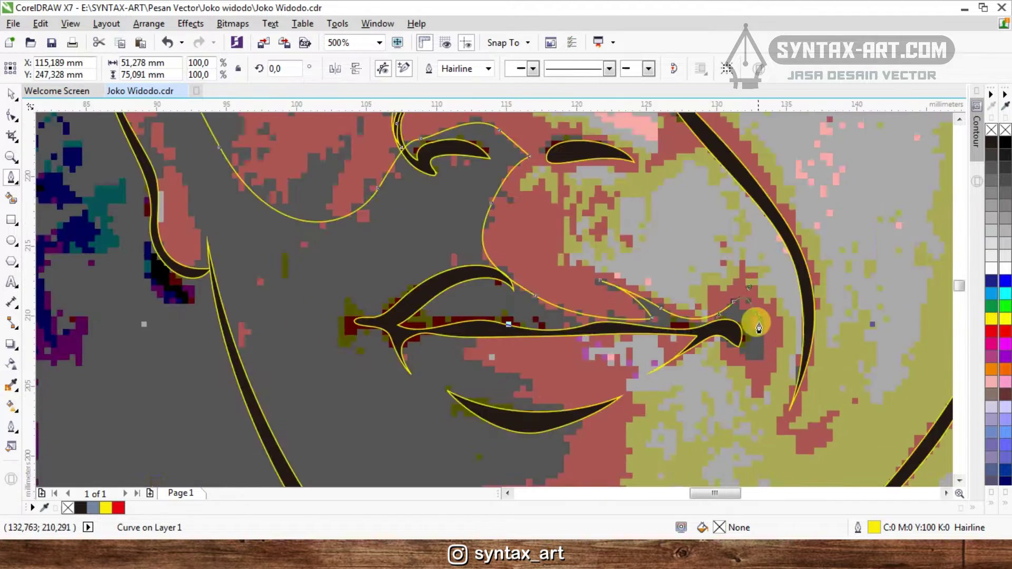
scroll(760, 330, up, 1)
drag(761, 369, 758, 406)
drag(591, 323, 589, 323)
drag(356, 330, 319, 333)
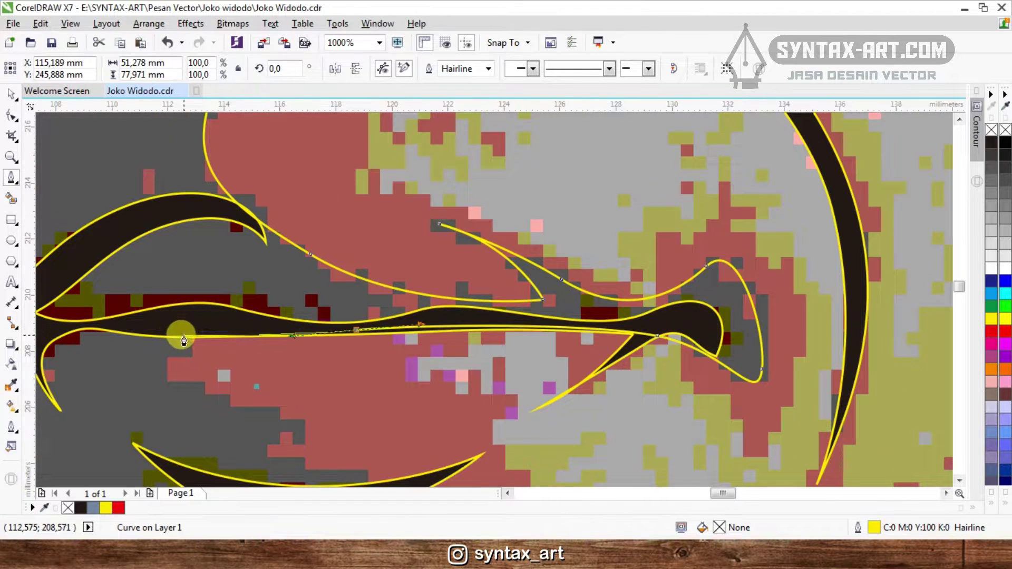
drag(168, 332, 137, 327)
- Trace the shadow outline along the lower lip to the tip of the line beneath it, and down onto the chin
scroll(261, 318, down, 2)
scroll(243, 345, up, 2)
drag(340, 352, 543, 348)
scroll(543, 348, down, 3)
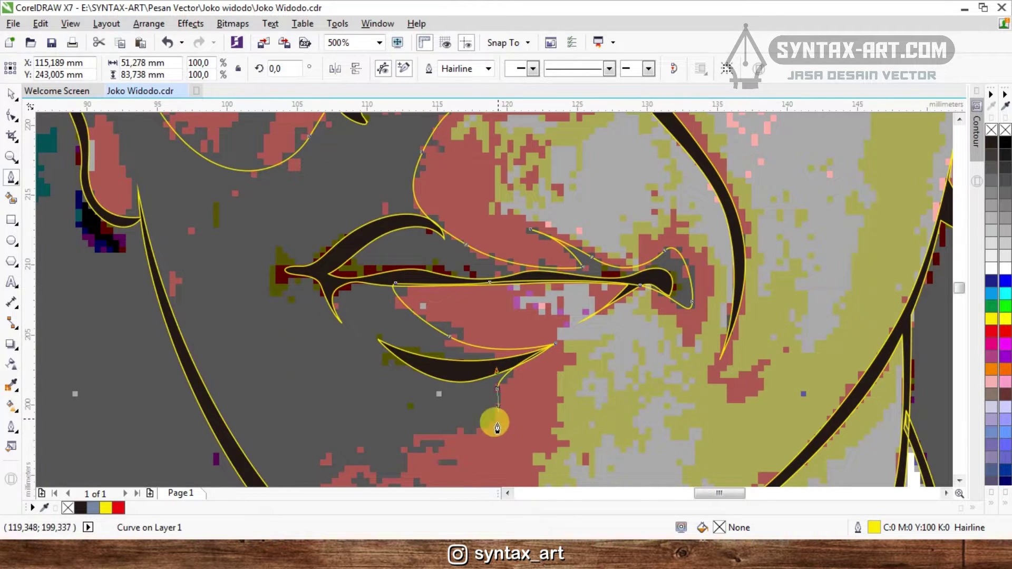
scroll(504, 375, up, 2)
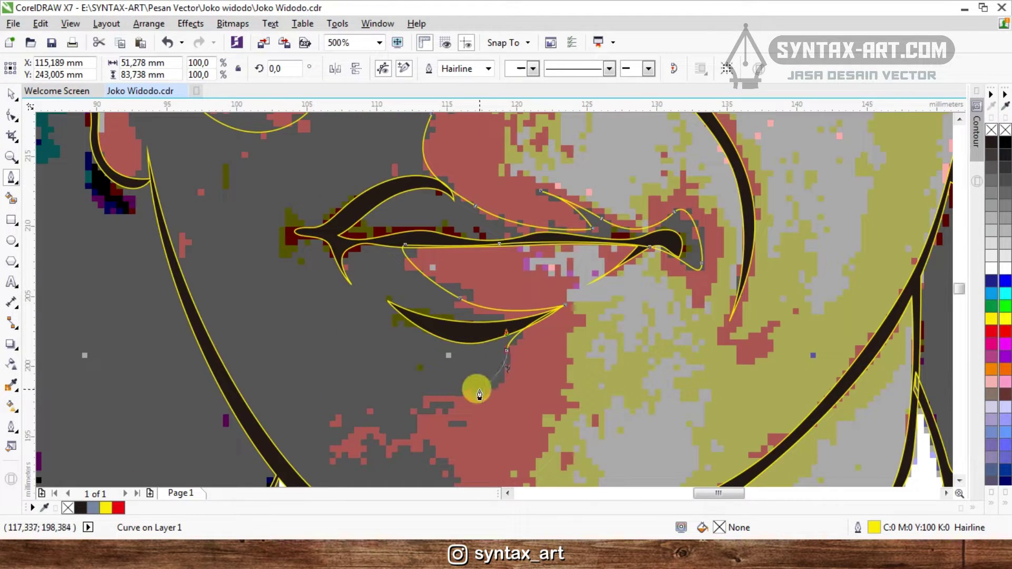
click(512, 353)
drag(400, 420, 332, 427)
- Run the shadow outline from the chin through the black jaw line to a point on the upper neck
scroll(337, 422, down, 2)
scroll(437, 357, up, 2)
drag(417, 346, 444, 386)
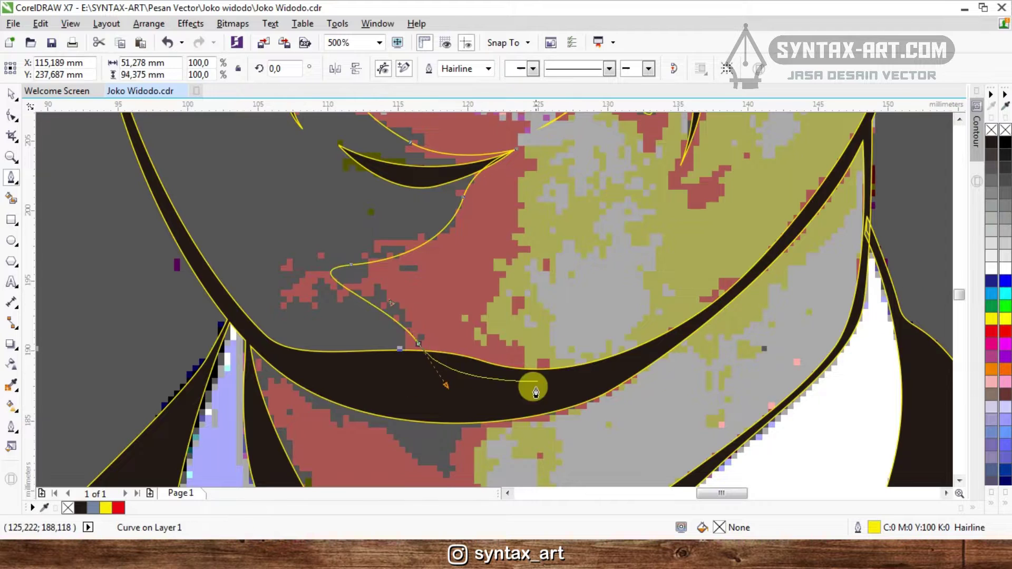
scroll(544, 399, down, 2)
scroll(530, 403, up, 2)
scroll(542, 324, down, 2)
scroll(541, 339, up, 2)
drag(544, 346, 516, 371)
click(515, 415)
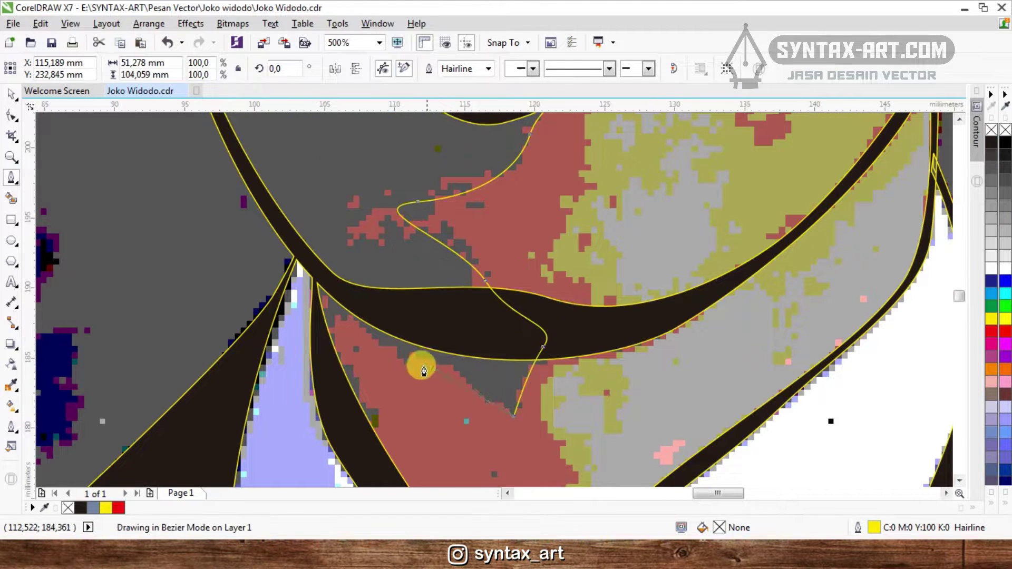
- Trace the neck shadow's edge beneath the jaw back to the left-hand collar
drag(427, 362, 381, 352)
click(331, 304)
scroll(367, 340, down, 2)
scroll(375, 370, up, 2)
scroll(378, 358, down, 1)
scroll(383, 329, up, 2)
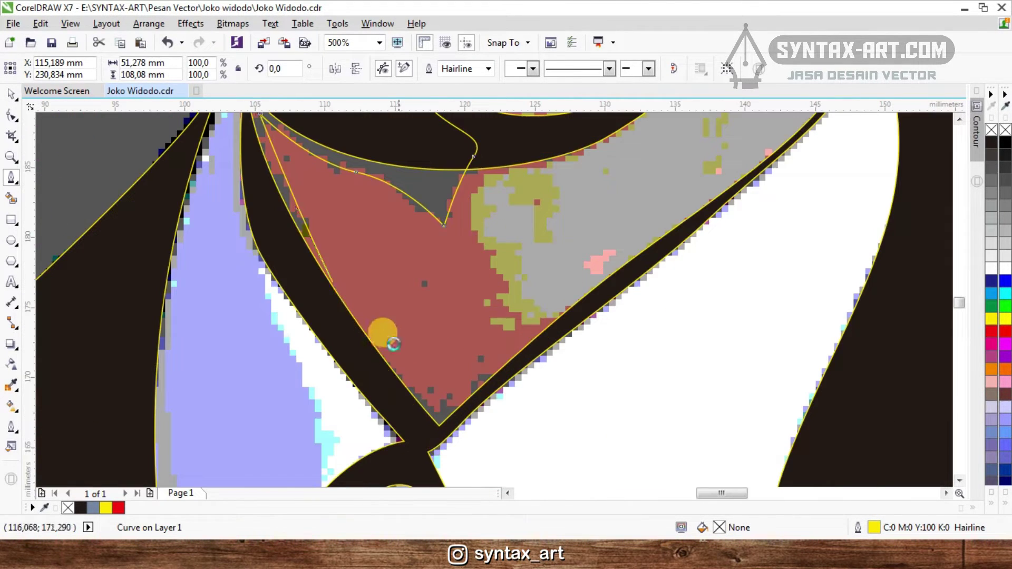
- Continue the shadow outline down the inside of the left-hand collar to the V and up the right-hand collar edge
scroll(337, 253, up, 1)
drag(359, 378, 416, 464)
scroll(425, 442, down, 2)
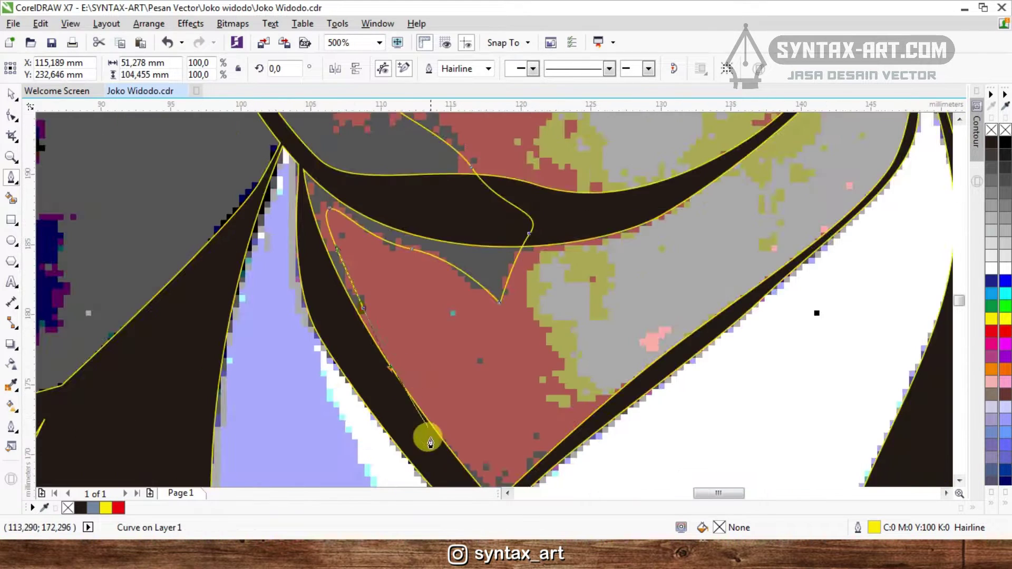
scroll(437, 452, up, 2)
drag(480, 424, 514, 458)
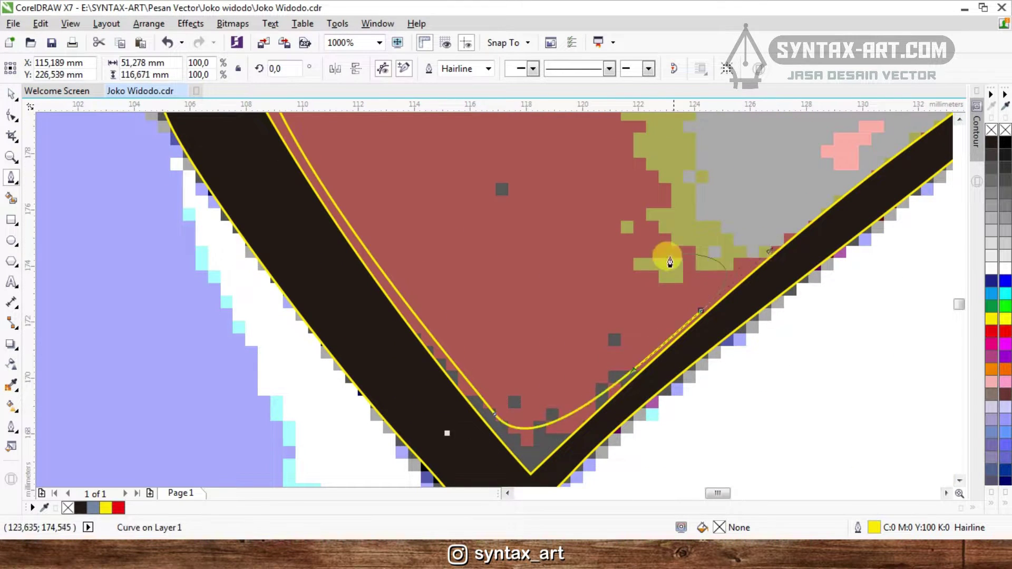
- Bring the shadow outline from the right-hand collar edge past the V and up the left-hand collar band to its peak
scroll(674, 272, down, 2)
scroll(648, 302, up, 1)
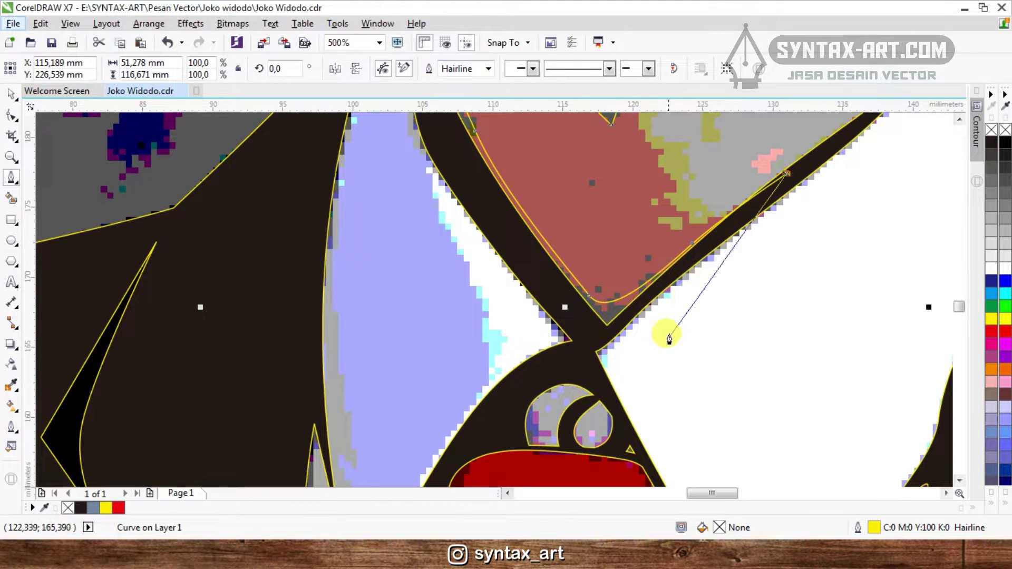
drag(635, 318, 605, 343)
scroll(622, 327, down, 1)
scroll(559, 264, down, 1)
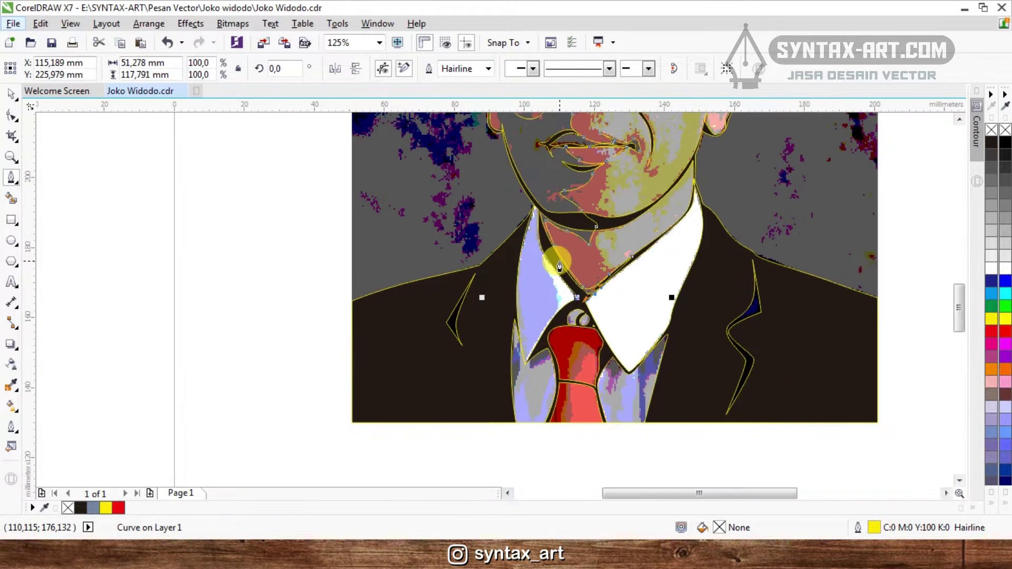
scroll(560, 266, up, 1)
click(520, 185)
scroll(544, 216, down, 2)
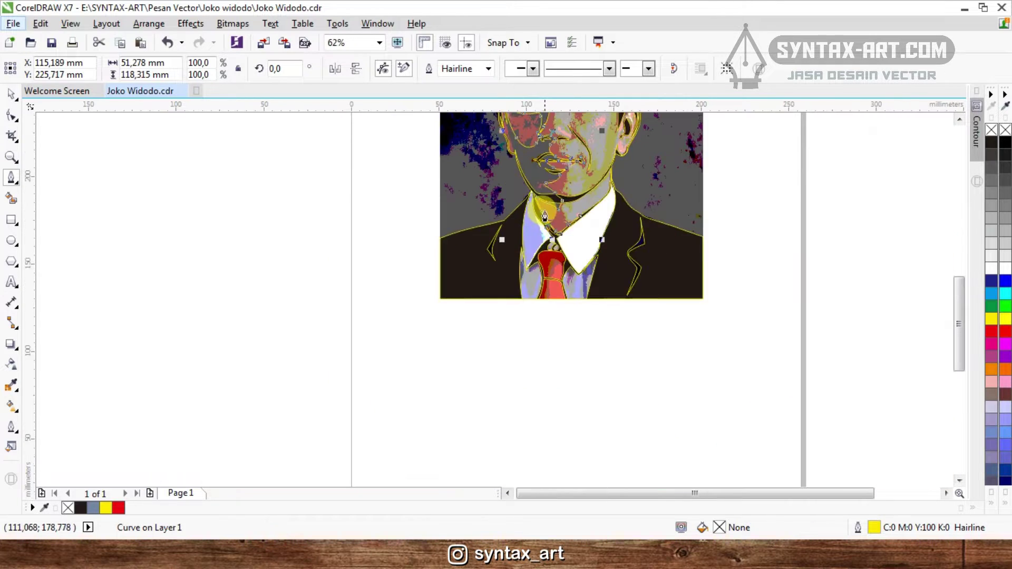
scroll(539, 205, up, 4)
scroll(527, 200, down, 3)
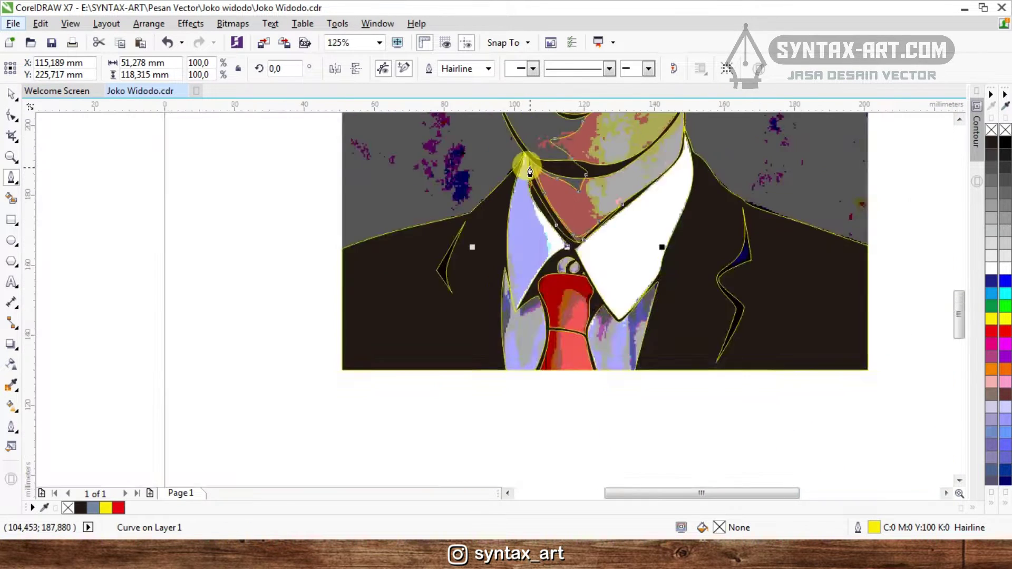
scroll(529, 170, up, 3)
scroll(504, 150, down, 3)
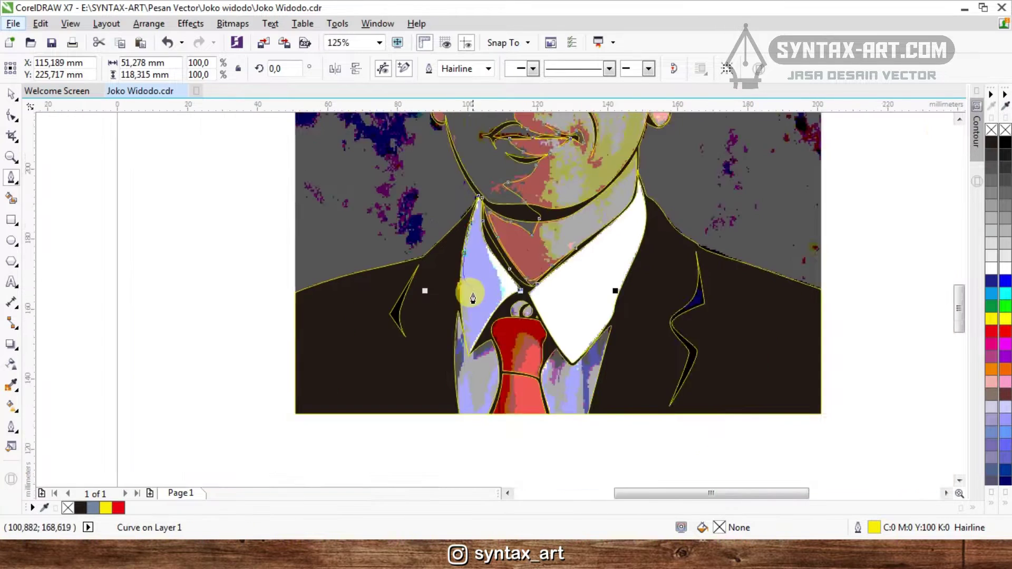
- Trace the shadow strip down the left-hand collar's outer side to its pointed tip, and back up to the tie knot
scroll(475, 322, up, 1)
drag(461, 316, 462, 347)
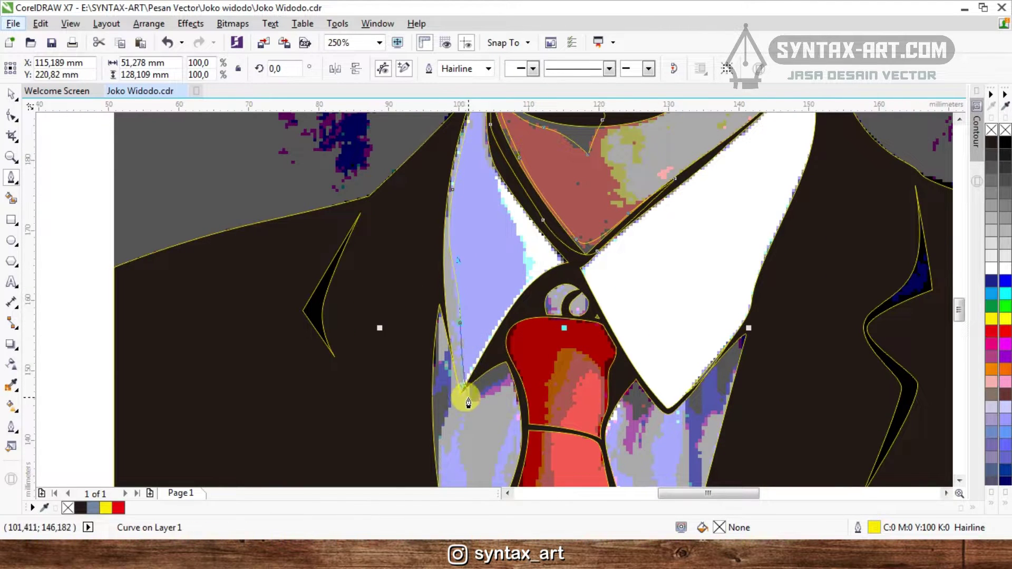
scroll(466, 375, up, 1)
click(466, 380)
scroll(483, 316, down, 1)
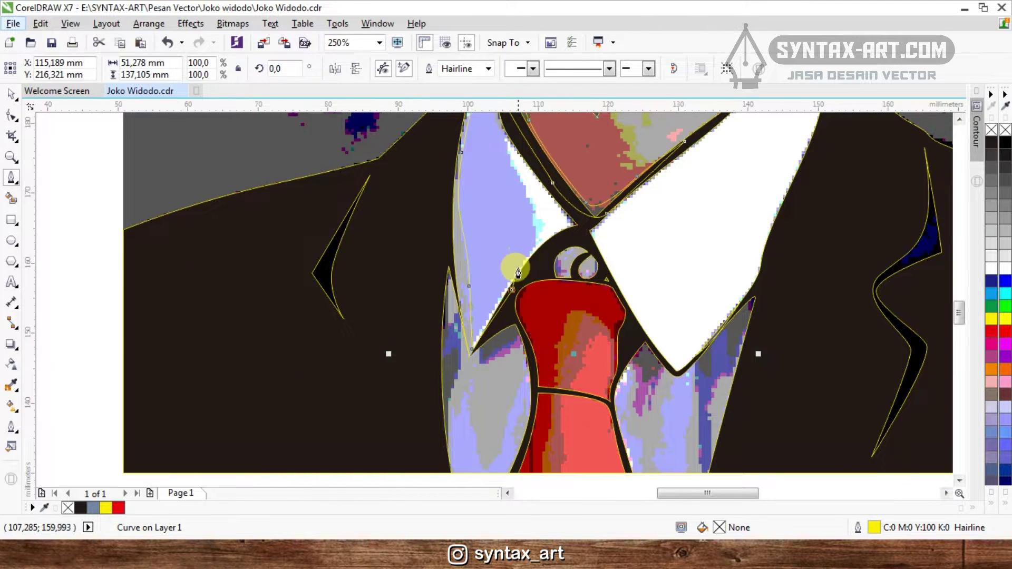
scroll(518, 273, down, 2)
scroll(517, 308, up, 2)
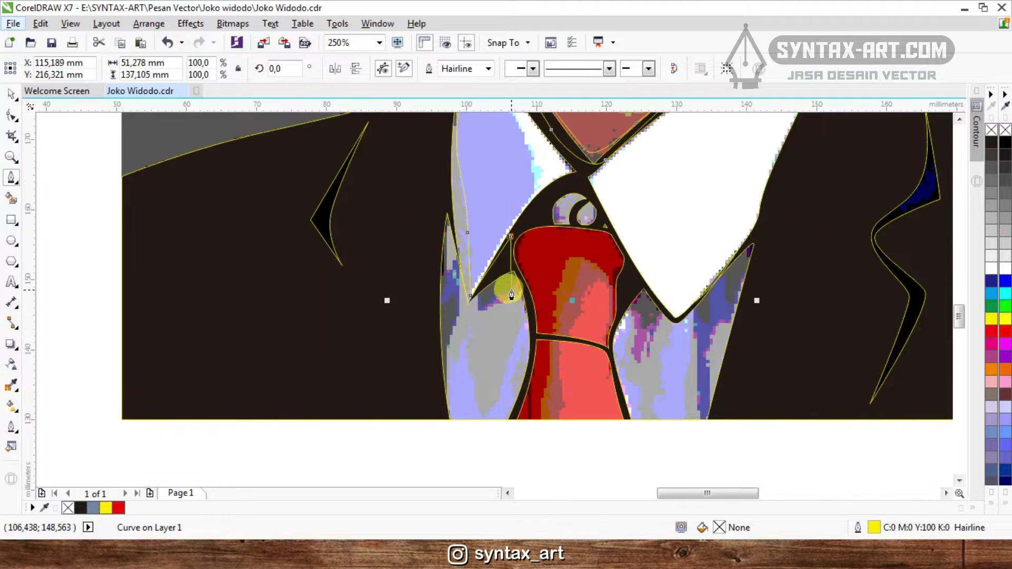
- Outline the shirt shadow beneath the left-hand collar and follow the shirt's outer edge down past the artwork's bottom border
scroll(520, 292, up, 1)
drag(523, 296, 527, 336)
scroll(473, 277, down, 1)
scroll(461, 315, up, 1)
drag(441, 314, 417, 347)
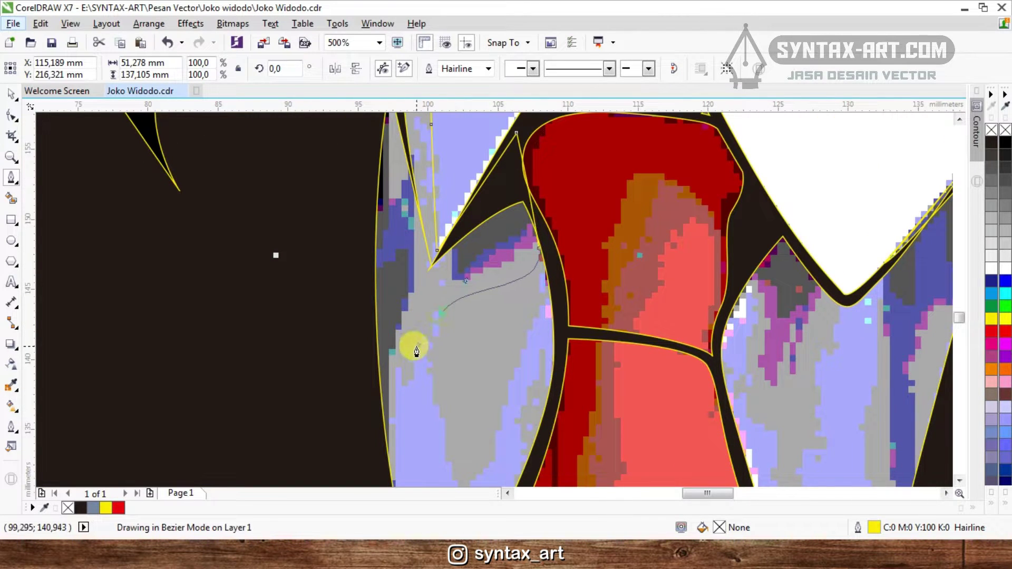
click(383, 363)
scroll(403, 361, down, 1)
click(394, 340)
scroll(393, 342, down, 1)
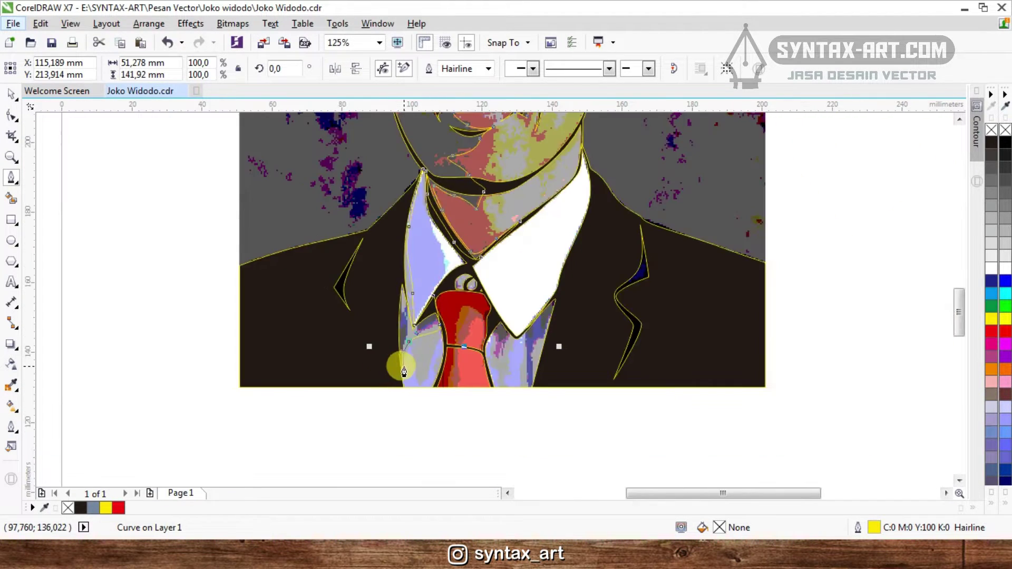
scroll(398, 362, up, 1)
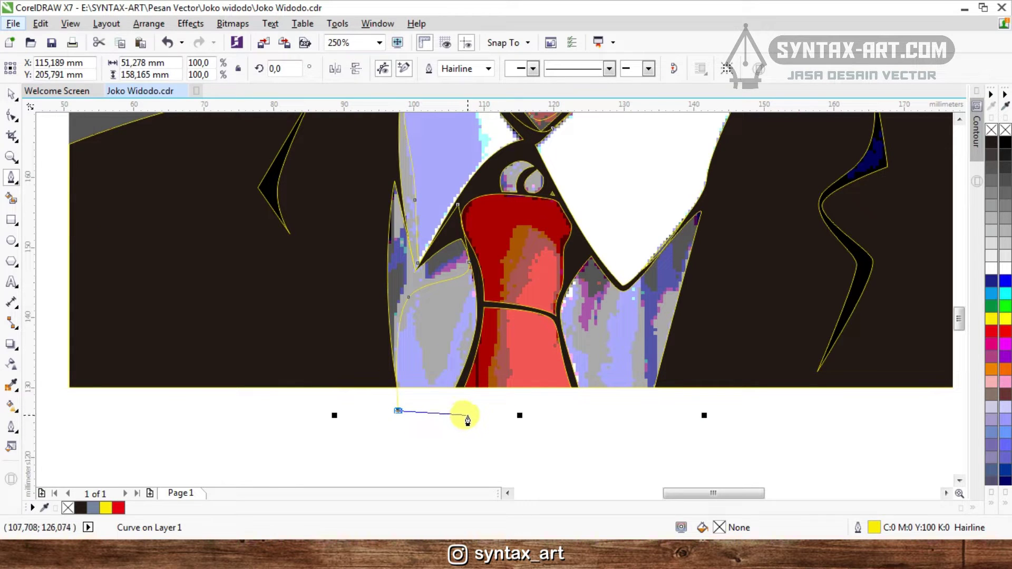
- Run the outline below the left-hand shirt panel and up the black line beside the tie to the knot's upper corner
scroll(471, 419, down, 1)
scroll(470, 400, up, 1)
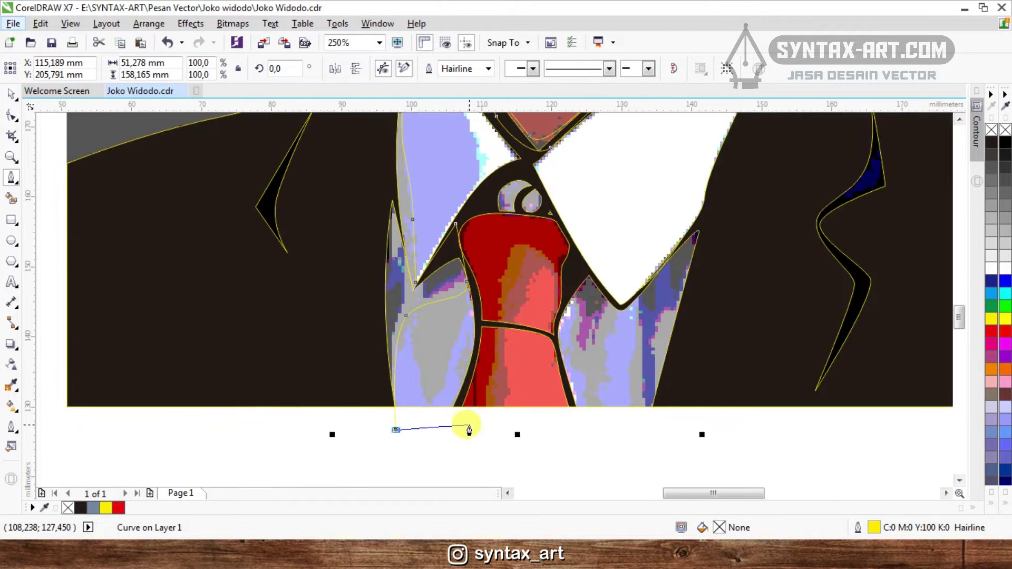
click(453, 417)
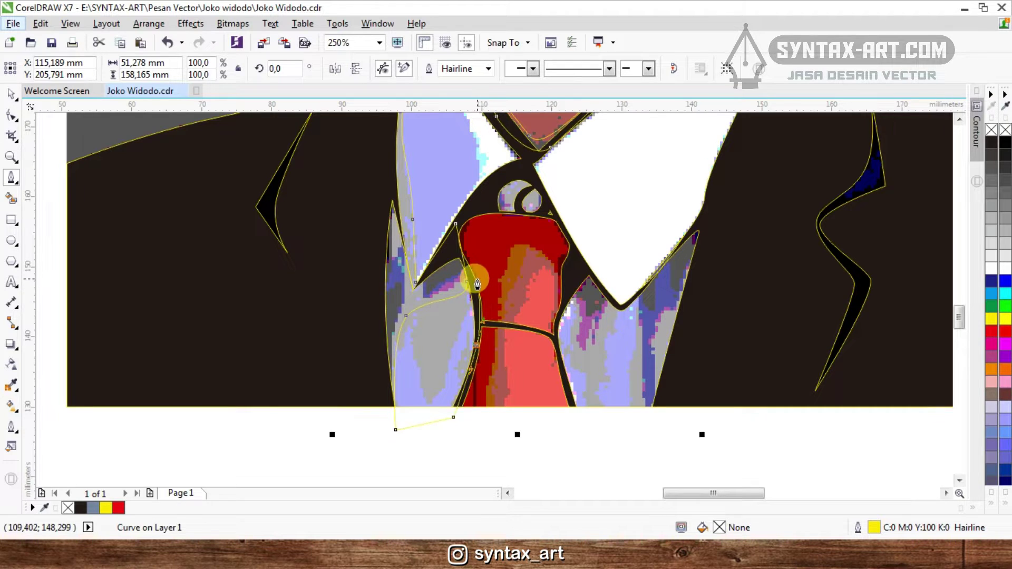
scroll(470, 285, up, 1)
drag(453, 235, 452, 234)
drag(450, 161, 468, 124)
scroll(529, 160, down, 1)
scroll(531, 163, up, 1)
scroll(513, 237, down, 1)
scroll(519, 177, up, 1)
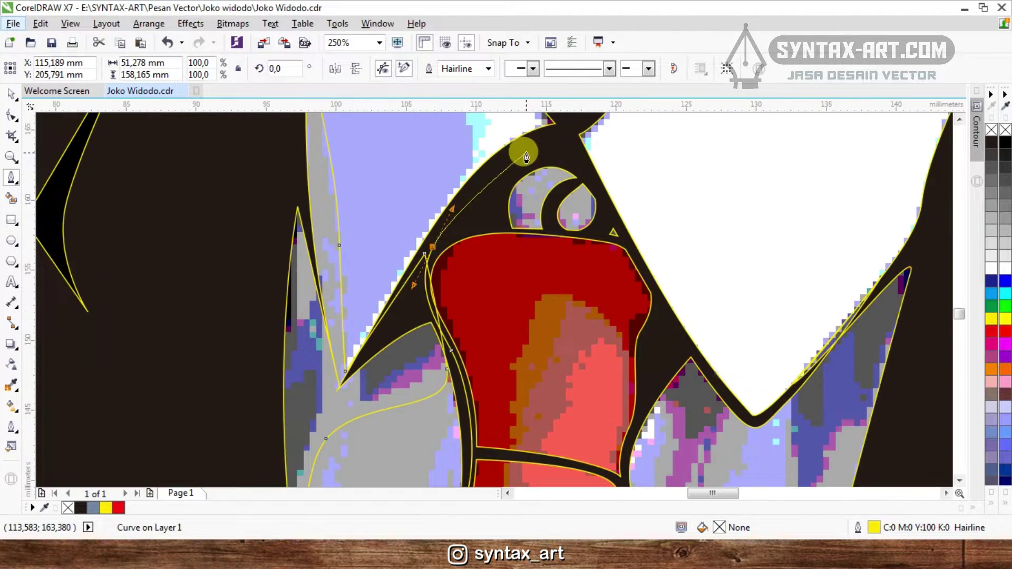
- Continue the outline over the top of the tie knot and around the shadows of the two collar button shapes
drag(542, 232, 542, 231)
scroll(514, 213, up, 1)
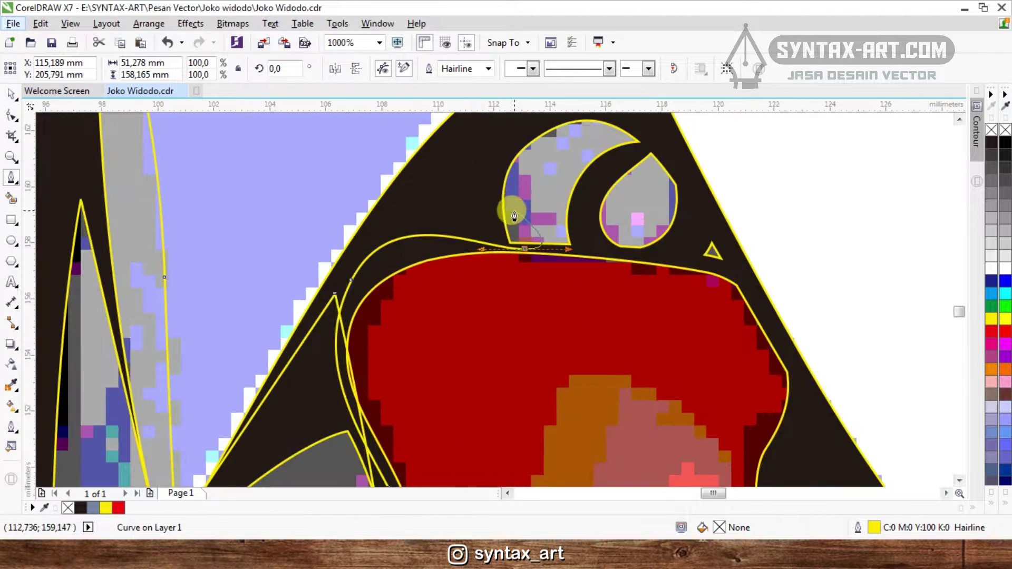
drag(521, 163, 525, 140)
drag(527, 216, 532, 145)
drag(638, 168, 653, 176)
scroll(591, 167, down, 1)
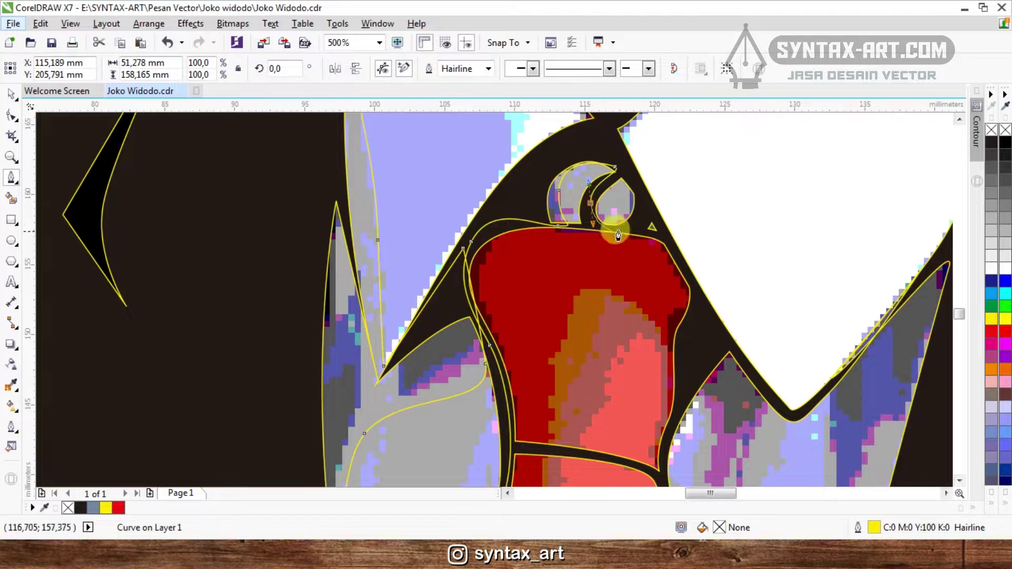
scroll(618, 234, up, 1)
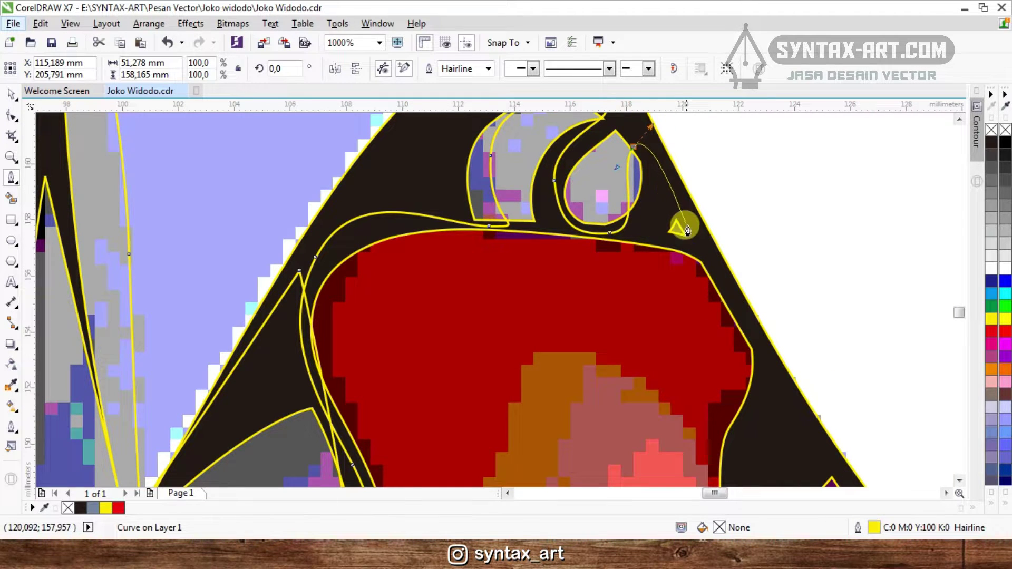
- Trace the outline down the right-hand side of the tie knot, within the black line, to the knot's lower corner
scroll(683, 237, down, 1)
drag(701, 282, 687, 310)
scroll(685, 248, down, 1)
scroll(680, 232, up, 1)
scroll(663, 257, down, 1)
scroll(677, 285, up, 2)
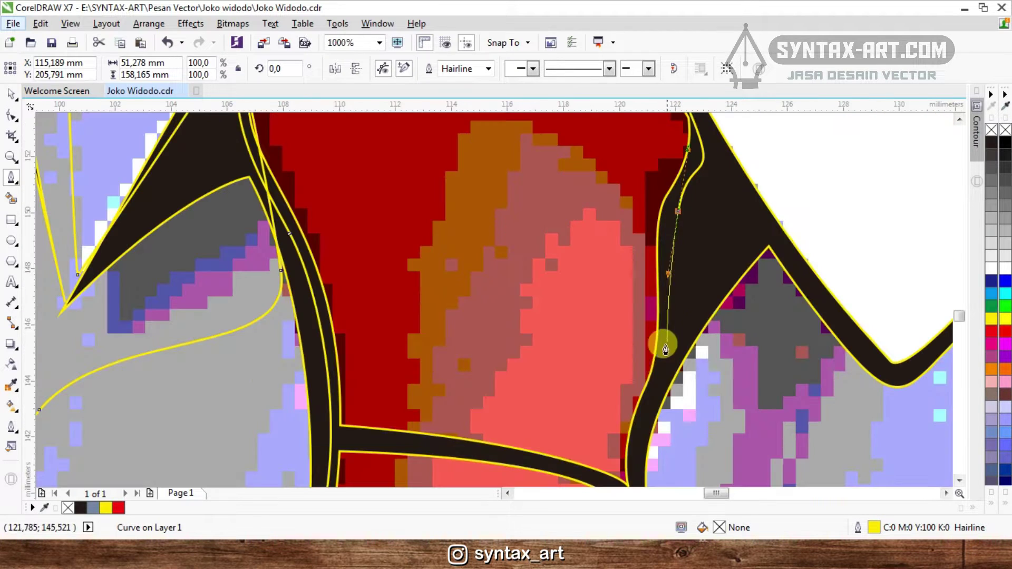
drag(648, 388, 634, 439)
scroll(630, 340, down, 2)
scroll(633, 380, up, 1)
click(629, 377)
- Trace the shadow boundary around the knot's lighter area, up over its rounded top and down to the line beneath the knot
scroll(628, 351, up, 1)
scroll(631, 316, down, 2)
drag(618, 329, 613, 216)
scroll(628, 259, up, 1)
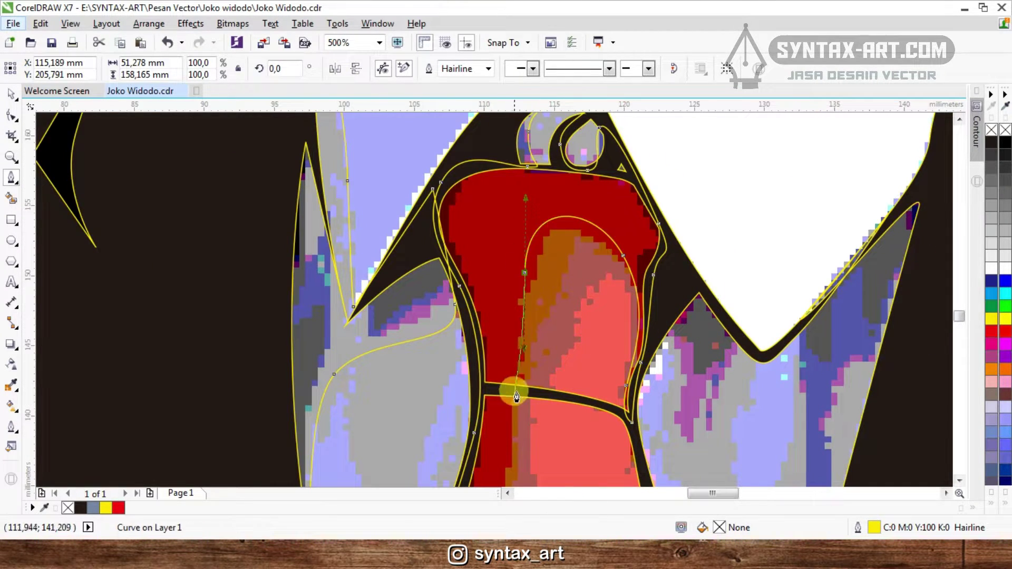
scroll(517, 393, up, 1)
drag(514, 399, 505, 423)
scroll(491, 439, down, 2)
scroll(543, 312, up, 1)
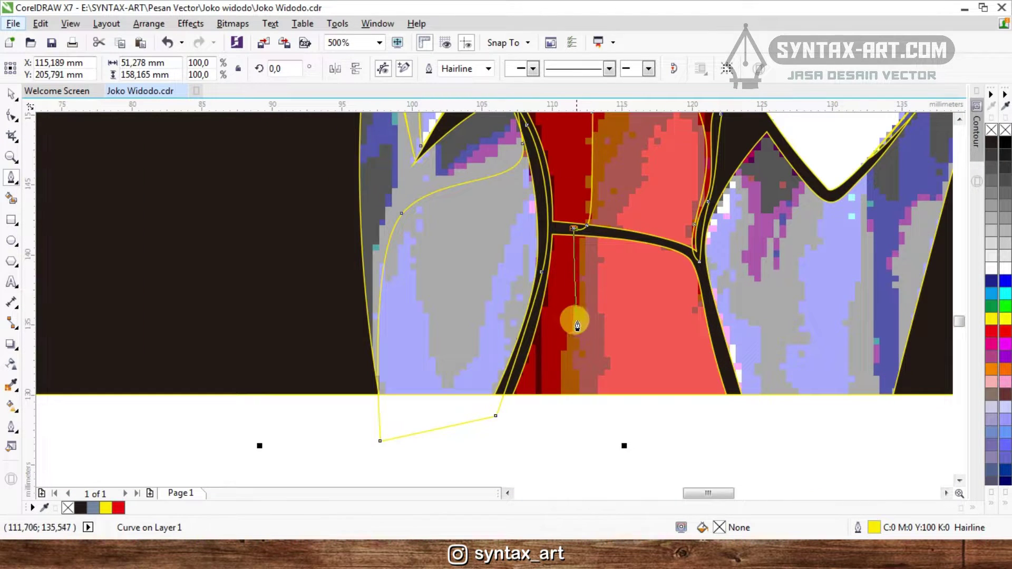
- Trace the shadow edge down the lower tie, then carry the outline below the artwork to the right-hand shirt panel's outer edge
drag(566, 349, 548, 403)
drag(590, 467, 636, 454)
scroll(717, 425, down, 1)
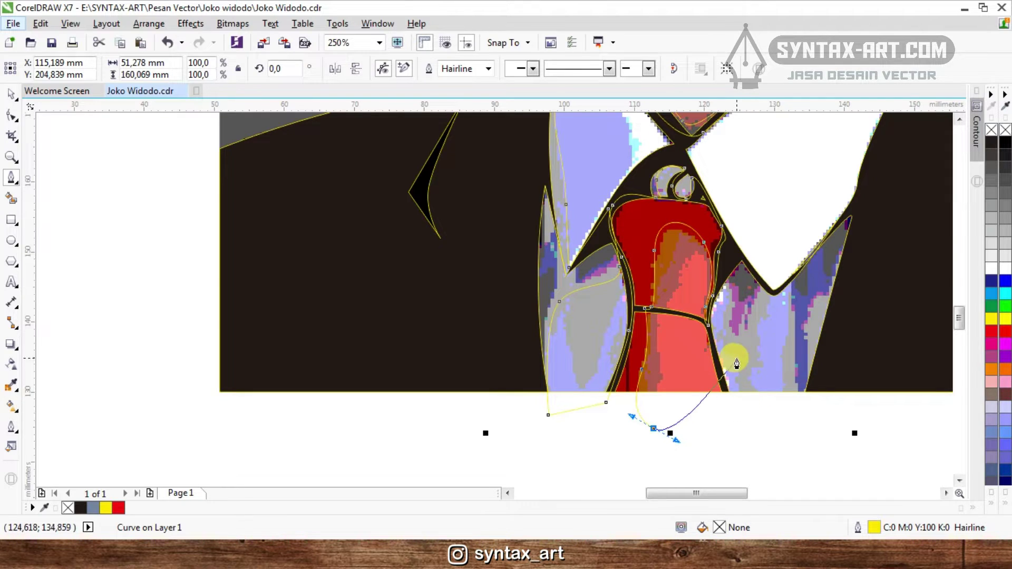
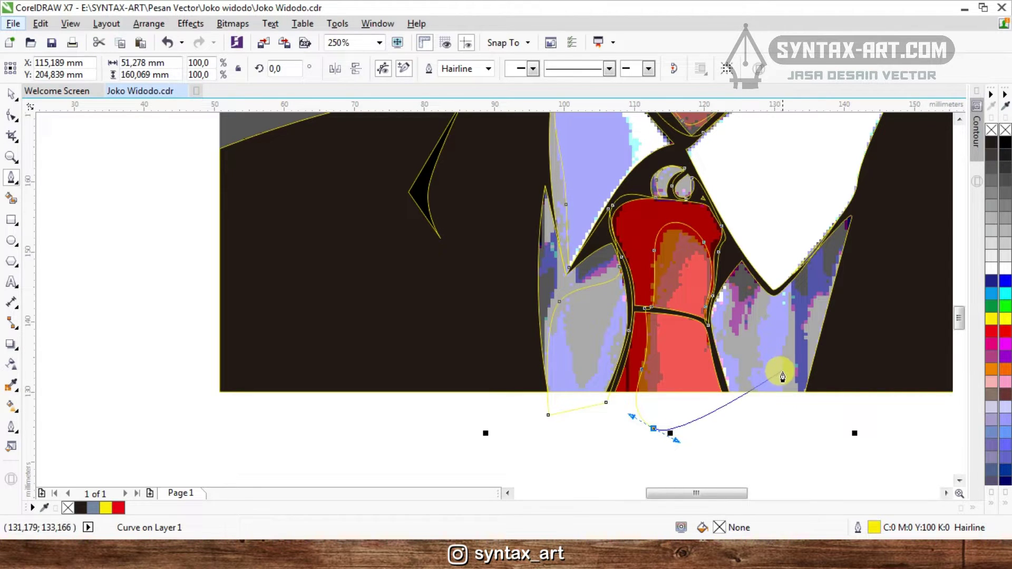
scroll(783, 376, up, 1)
drag(797, 408, 807, 396)
scroll(843, 307, down, 1)
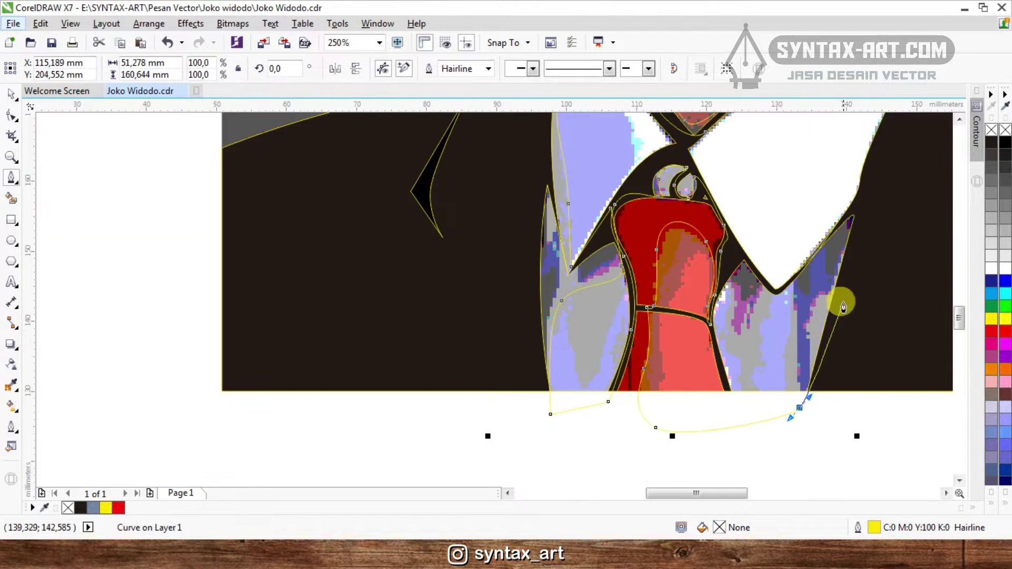
- Continue the yellow Bezier shading outline around the vest shadows between the red tie and the white collar's lower tip
scroll(858, 226, up, 1)
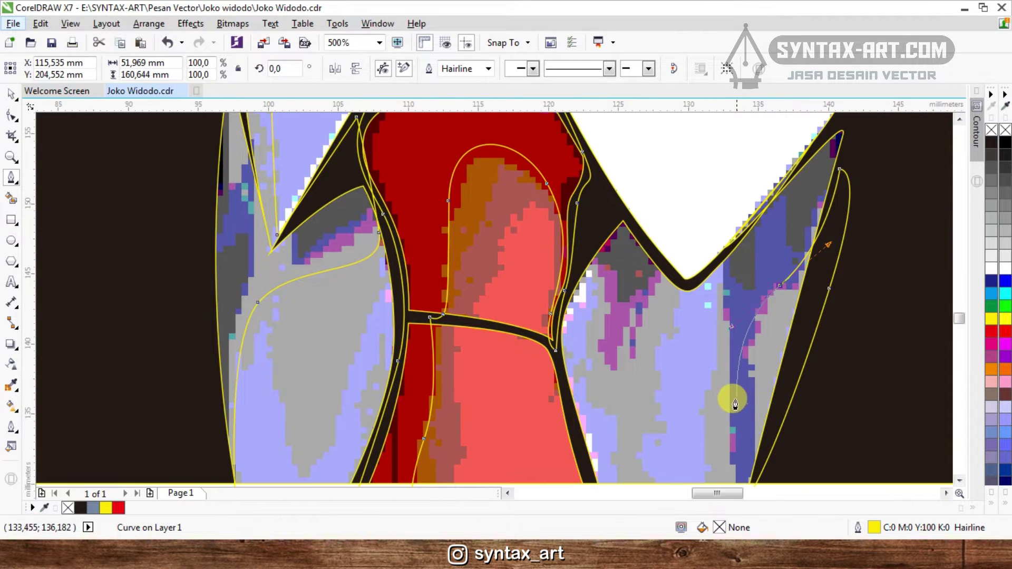
drag(723, 285, 718, 267)
drag(662, 303, 637, 304)
click(610, 368)
drag(601, 262, 585, 253)
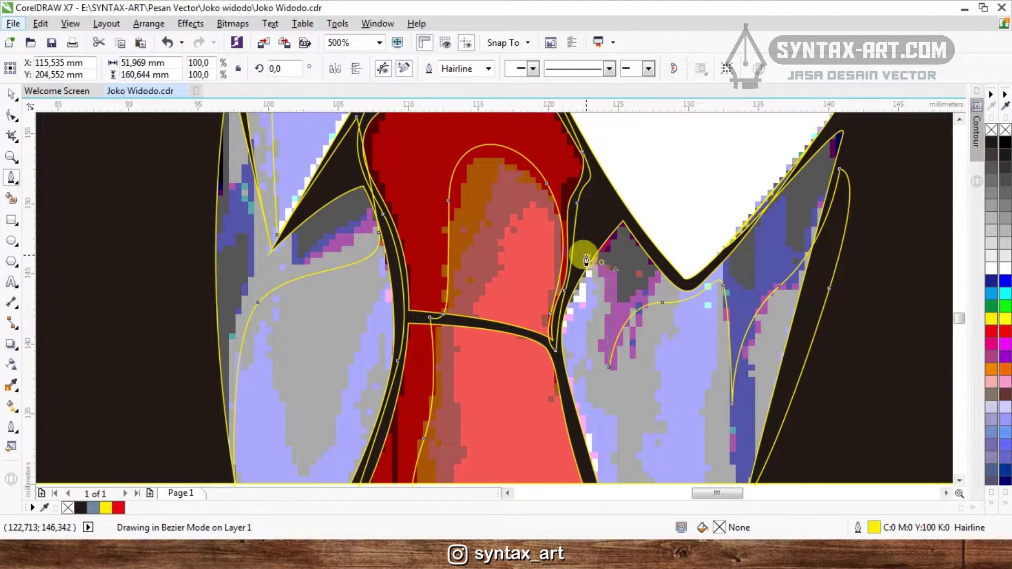
drag(593, 216, 608, 182)
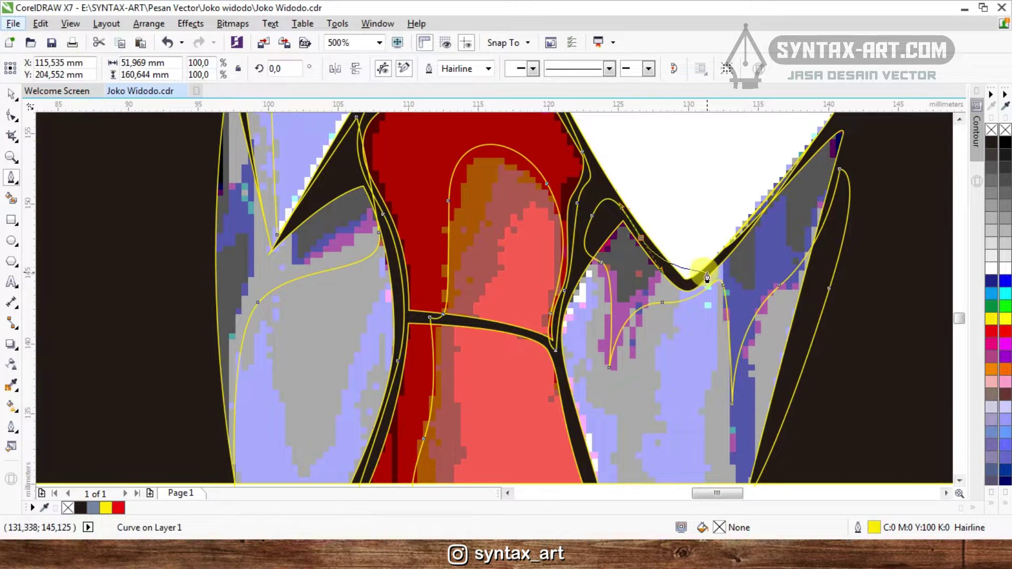
- Follow the white collar's lower edge with the outline, from its tip up to the jacket lapel
scroll(707, 277, up, 1)
scroll(656, 335, down, 1)
scroll(649, 332, up, 3)
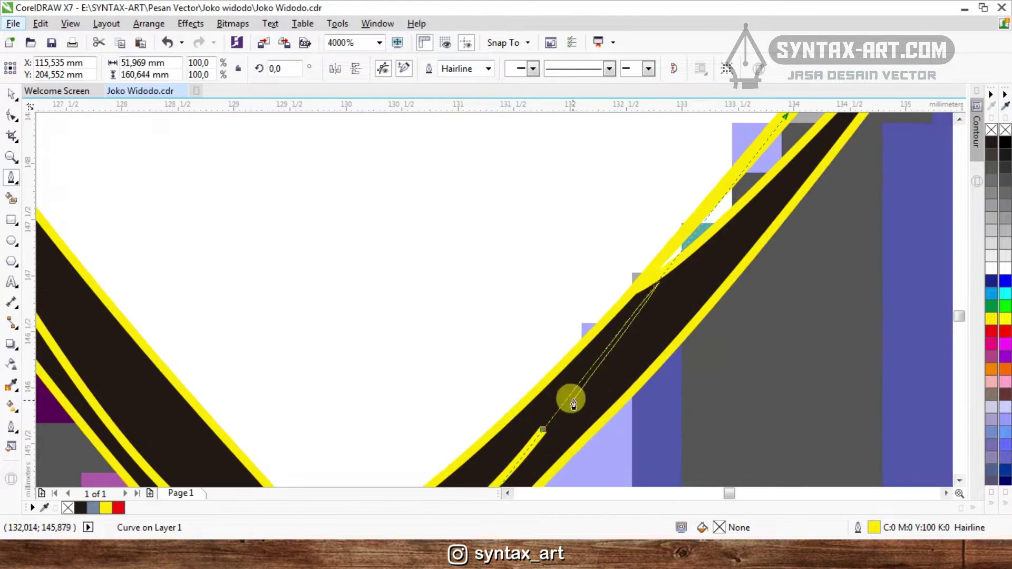
scroll(560, 255, down, 3)
scroll(729, 337, up, 3)
scroll(841, 207, down, 3)
scroll(681, 383, up, 2)
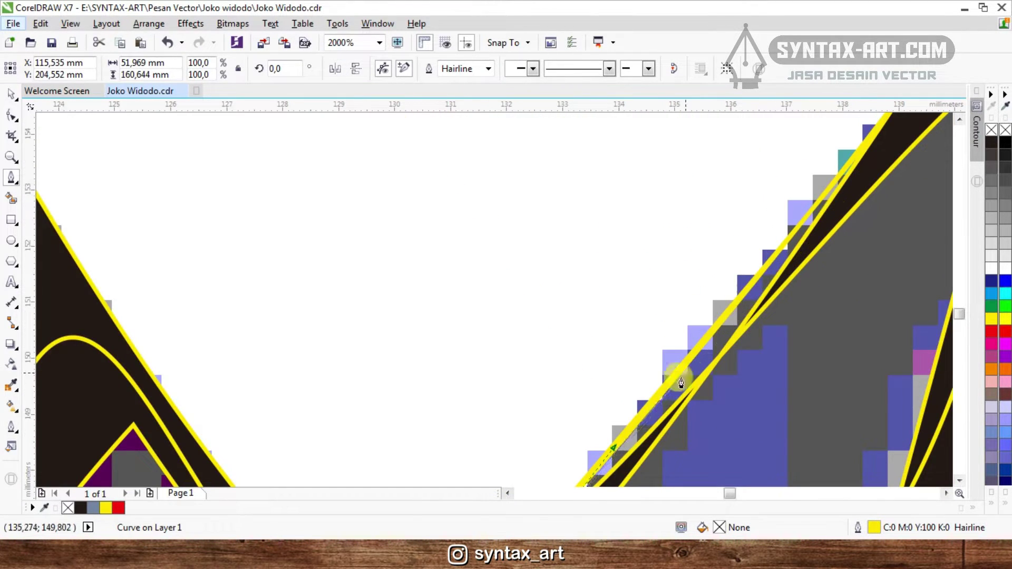
scroll(759, 267, down, 2)
scroll(765, 209, up, 1)
scroll(659, 340, down, 5)
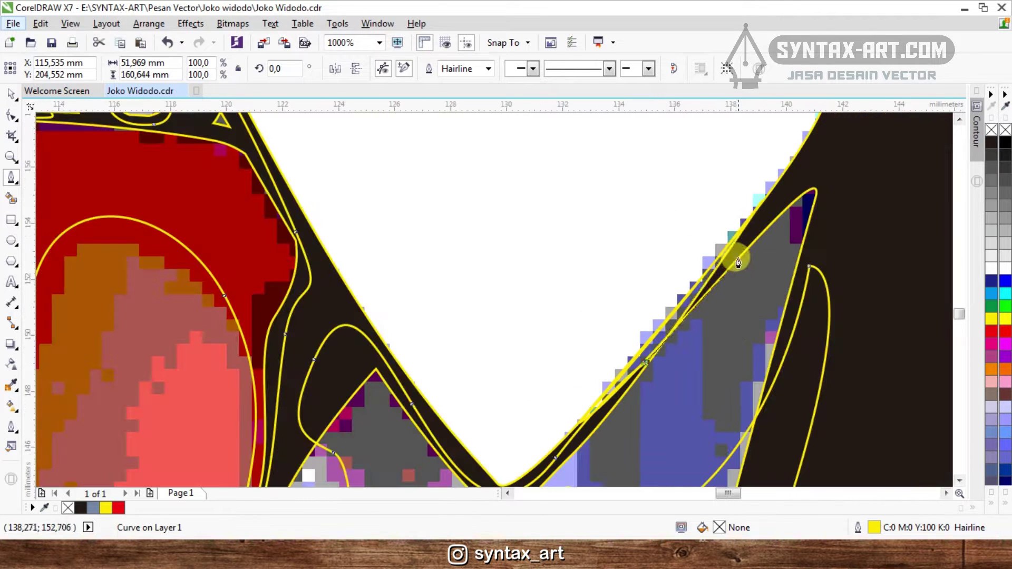
scroll(779, 174, down, 3)
scroll(747, 255, up, 2)
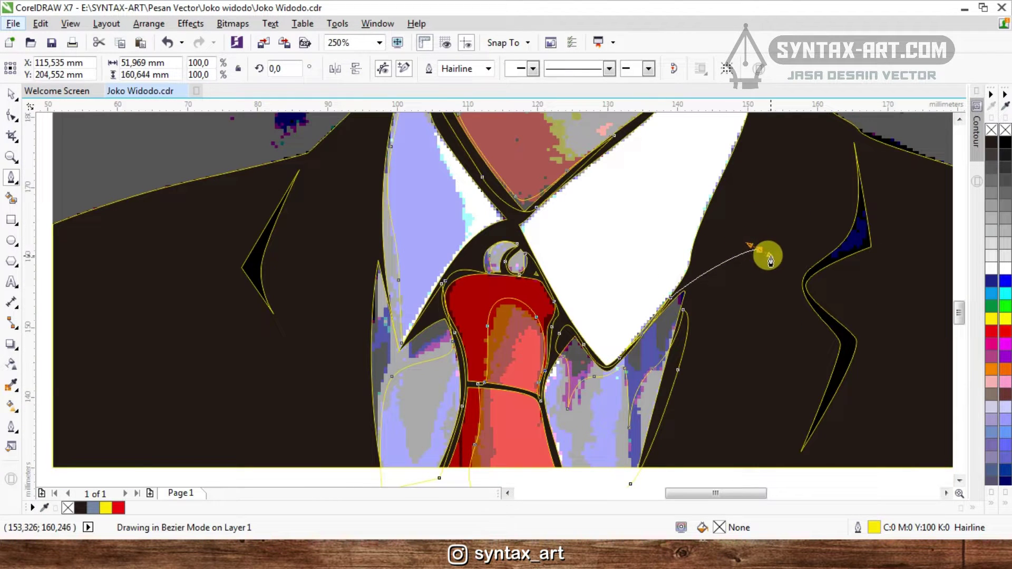
- Extend the outline across the jacket lapel and around the dark blue fold highlight near the shoulder
scroll(770, 285, down, 2)
scroll(775, 200, up, 2)
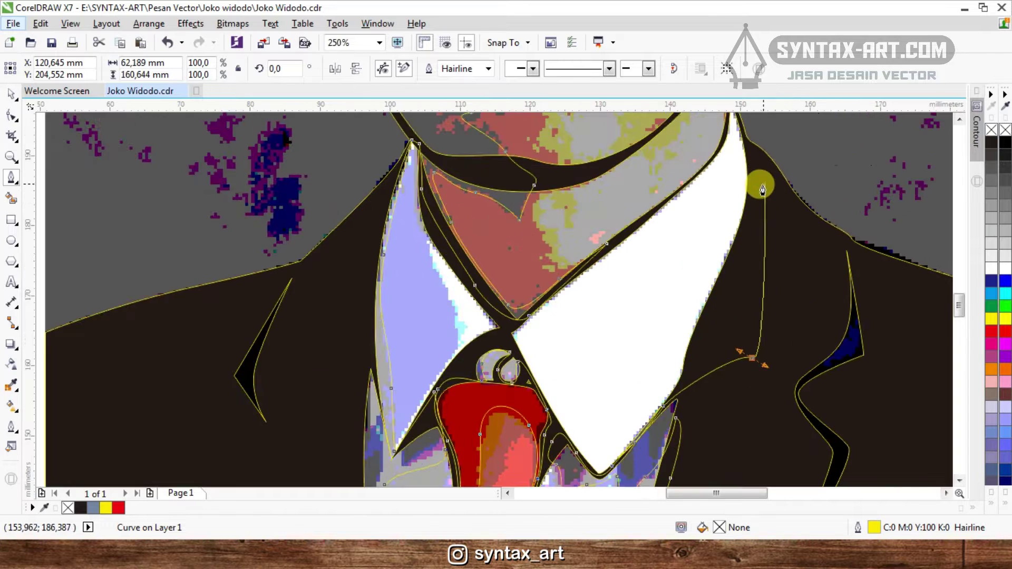
click(789, 427)
scroll(789, 427, down, 1)
scroll(822, 434, up, 1)
drag(764, 365, 795, 344)
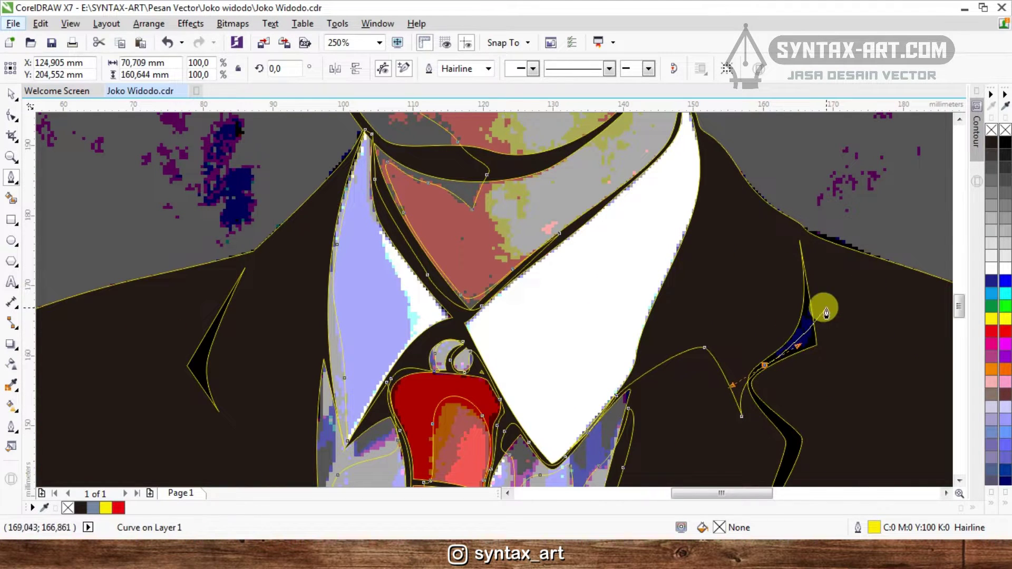
drag(807, 275, 790, 210)
- Run the outline along the collar's outer edge and neck, then loosely around the outside of the ear
scroll(713, 191, up, 4)
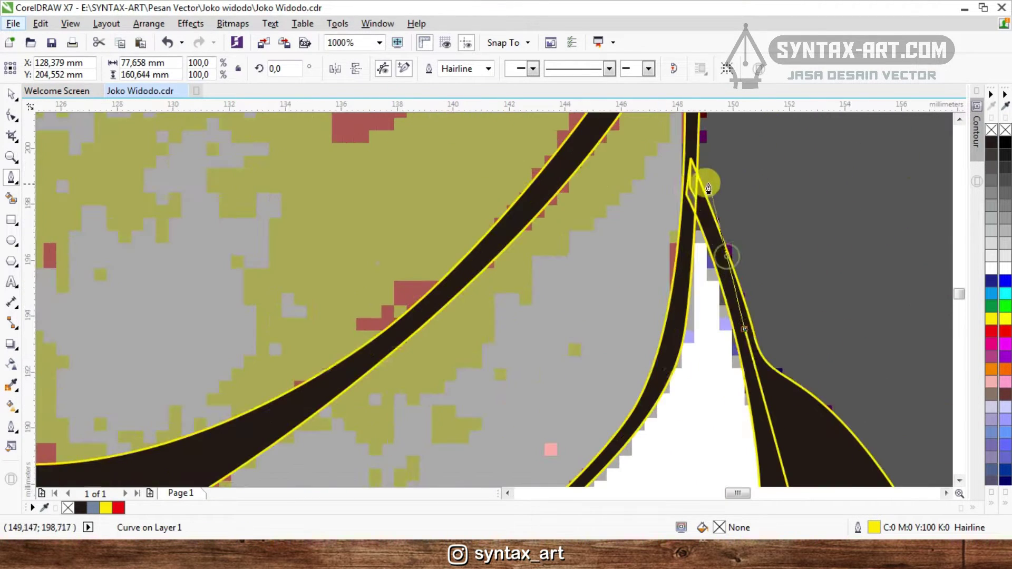
scroll(692, 189, down, 3)
scroll(735, 265, up, 2)
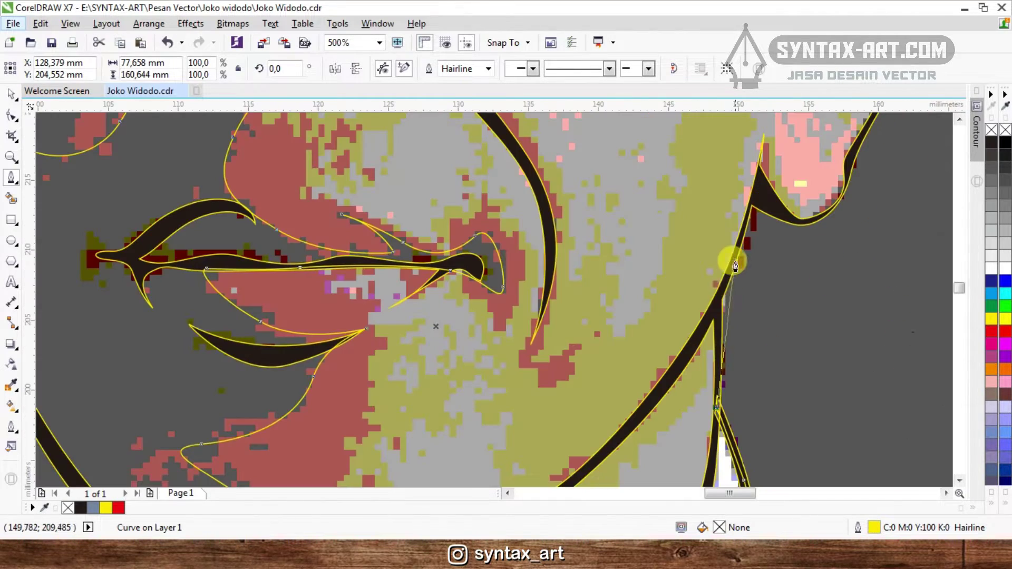
scroll(717, 304, down, 4)
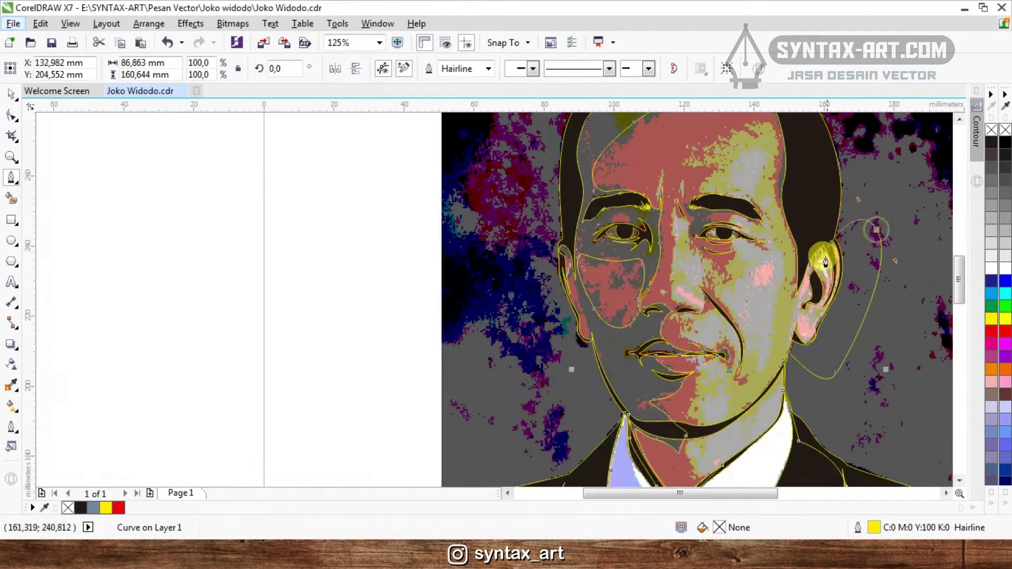
- Trace the light areas inside the ear's rim and bring the outline to the sideburn beside the ear
scroll(877, 226, up, 3)
click(858, 225)
drag(845, 442, 842, 468)
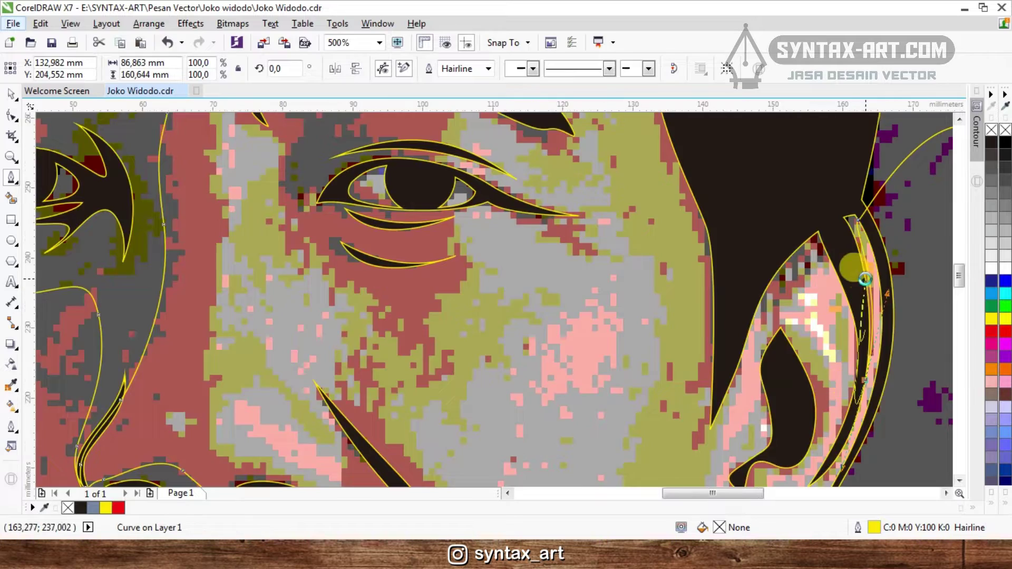
scroll(857, 272, down, 1)
scroll(829, 370, up, 1)
click(842, 382)
scroll(854, 316, down, 1)
scroll(885, 276, up, 1)
drag(858, 260, 847, 170)
click(847, 175)
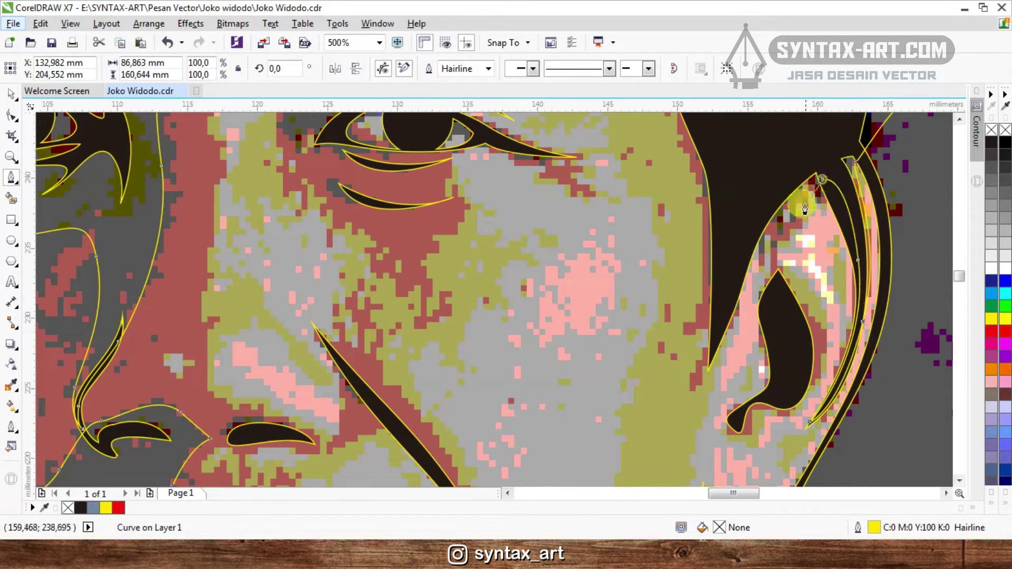
- Carry the outline through the dark hair to the forehead's upper edge and close it at its starting point
scroll(728, 192, down, 3)
scroll(720, 175, up, 2)
scroll(720, 175, up, 2)
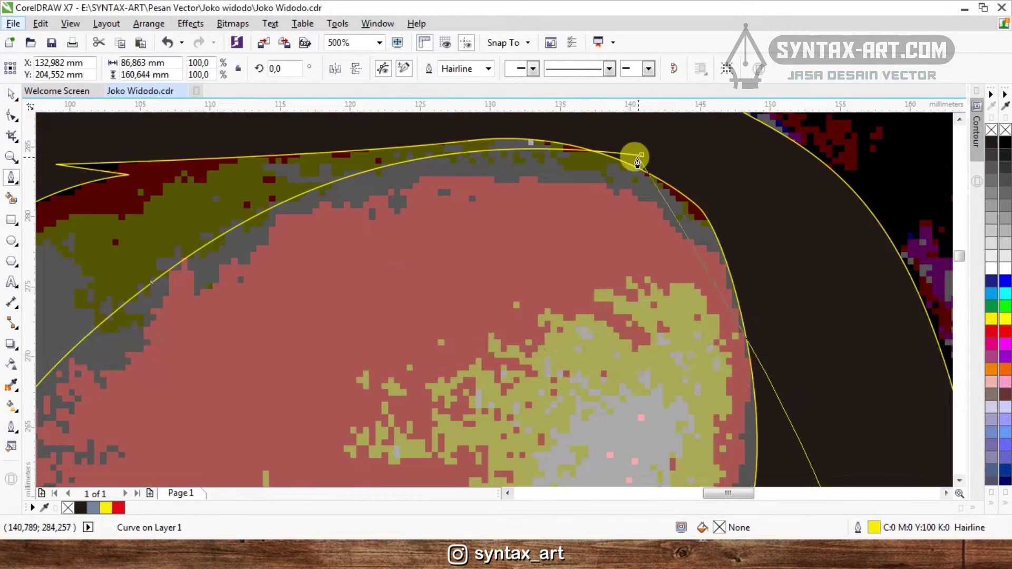
scroll(633, 153, down, 2)
- Fill the shading shape clipped to the portrait red and delete the leftover overshooting outline
key(space)
scroll(515, 181, down, 5)
click(992, 334)
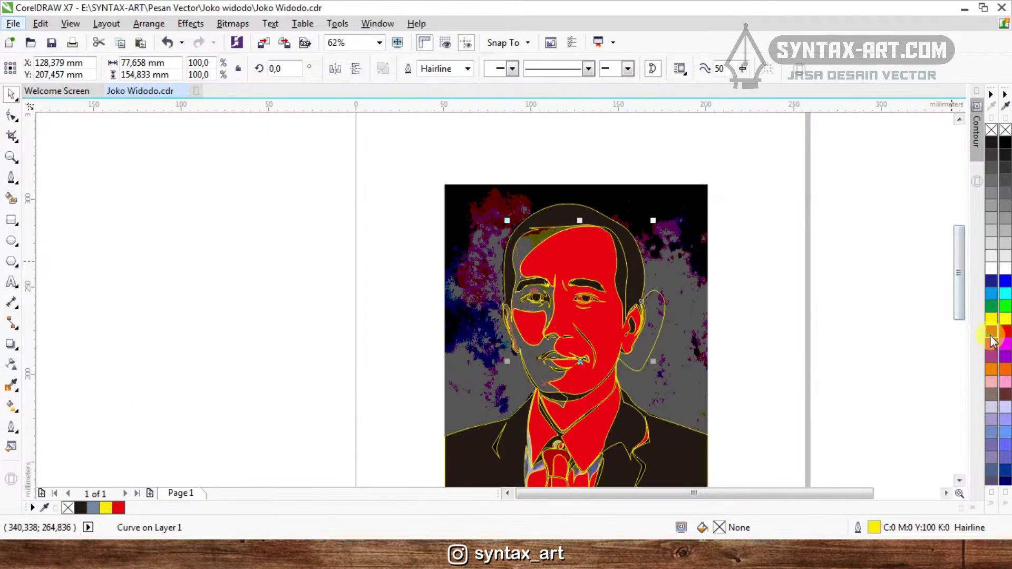
drag(604, 258, 798, 255)
scroll(769, 231, down, 1)
key(Delete)
scroll(677, 277, up, 1)
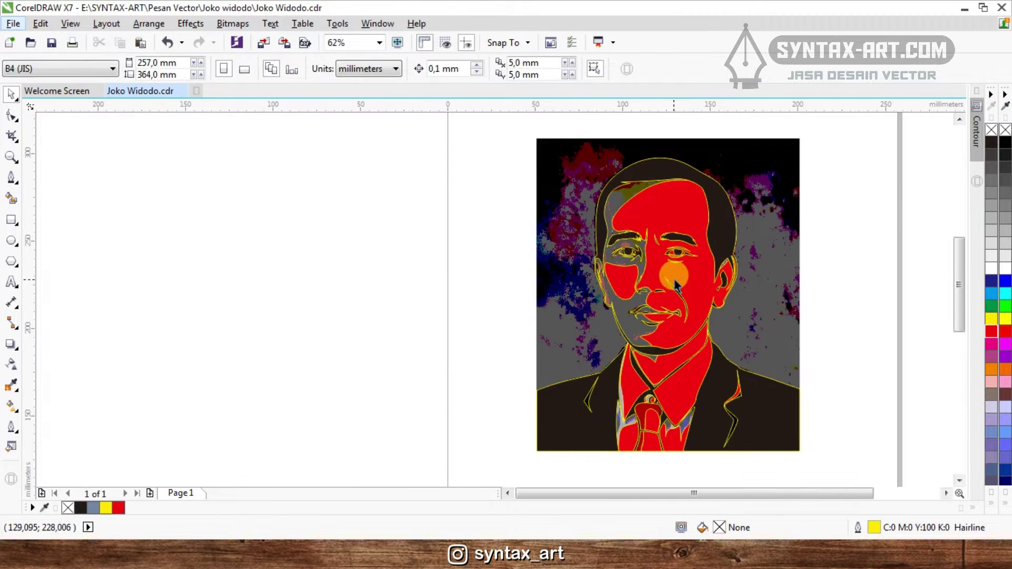
- Remove the red fill from the face shading shape and color its outline bright green
click(679, 192)
click(988, 131)
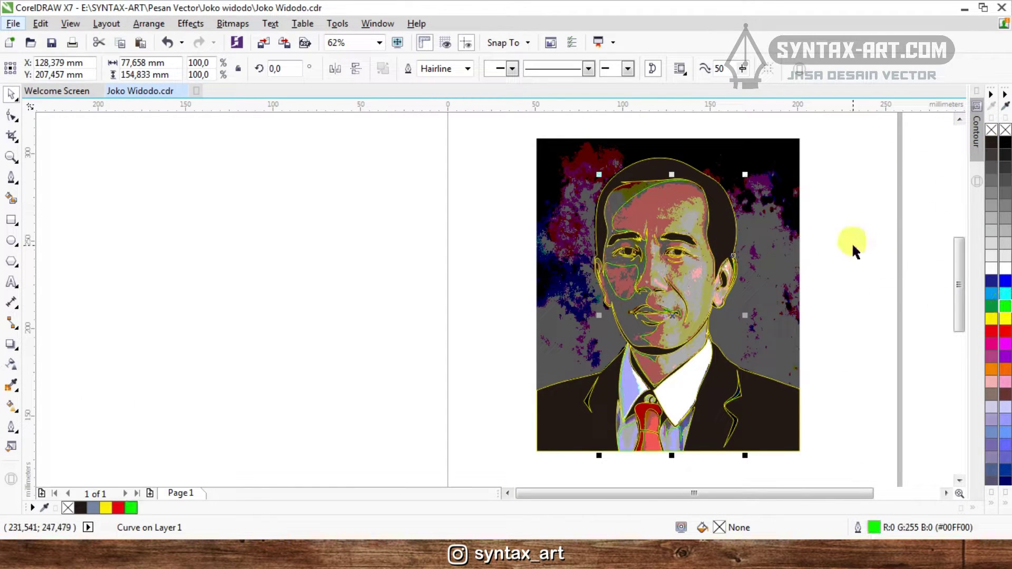
click(853, 245)
click(718, 205)
click(995, 131)
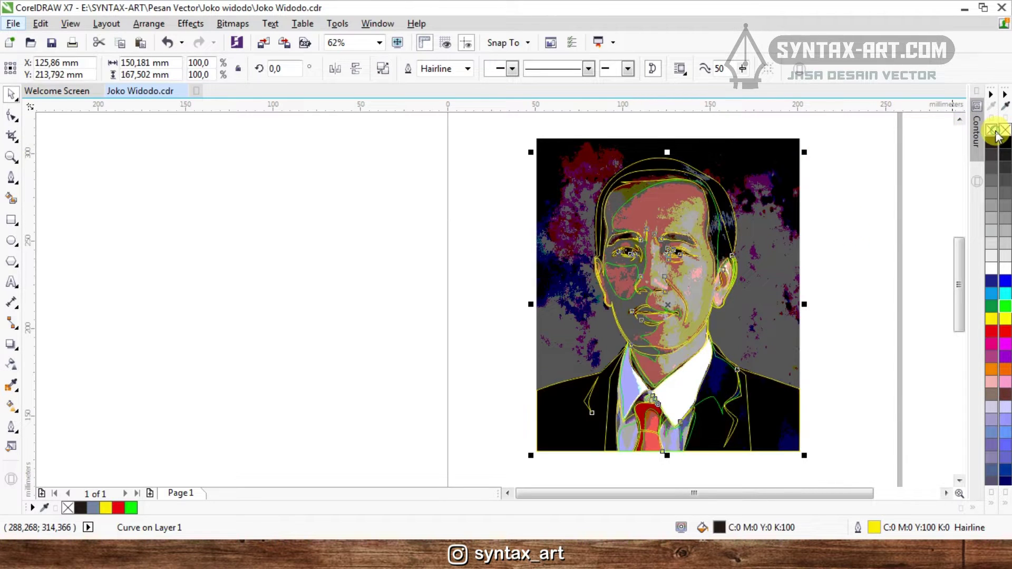
click(994, 132)
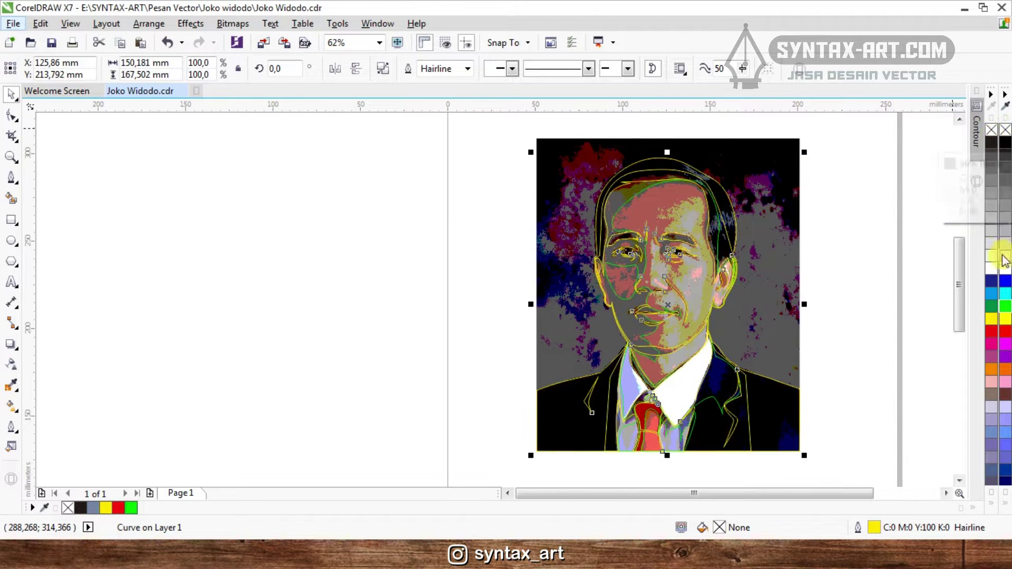
click(1004, 142)
right_click(996, 131)
scroll(735, 353, up, 2)
key(ctrl+z)
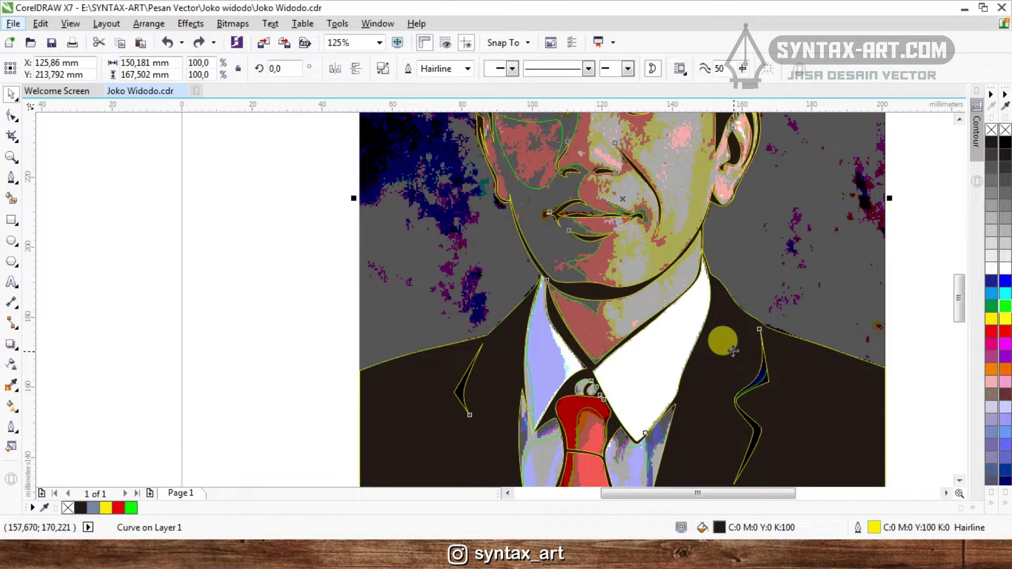
- Draw a closed Pen shape around the reddish eyelid highlight above the eye on the portrait's left
click(14, 181)
key(space)
click(330, 276)
key(space)
scroll(644, 400, down, 1)
scroll(688, 230, up, 1)
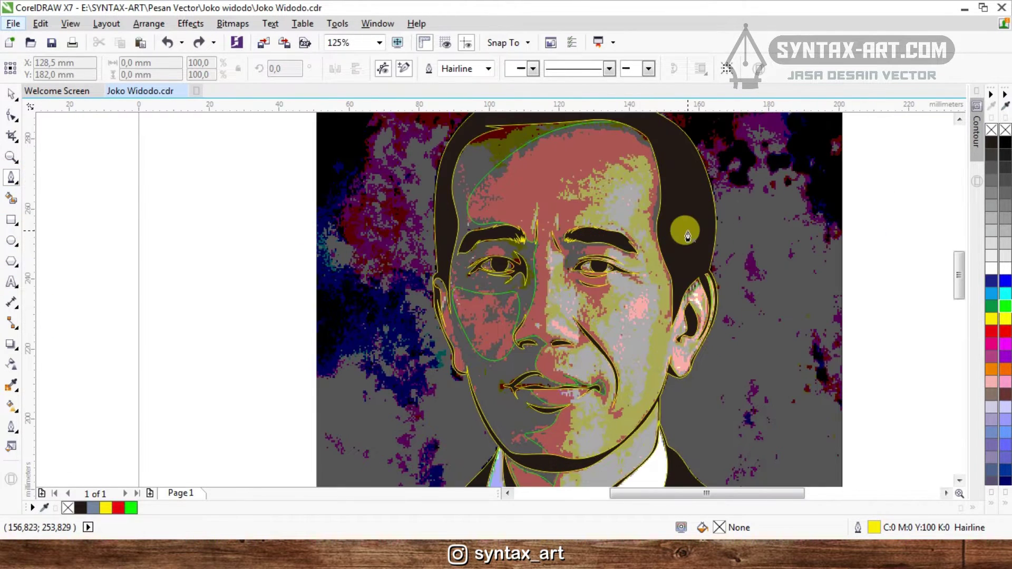
scroll(627, 191, up, 5)
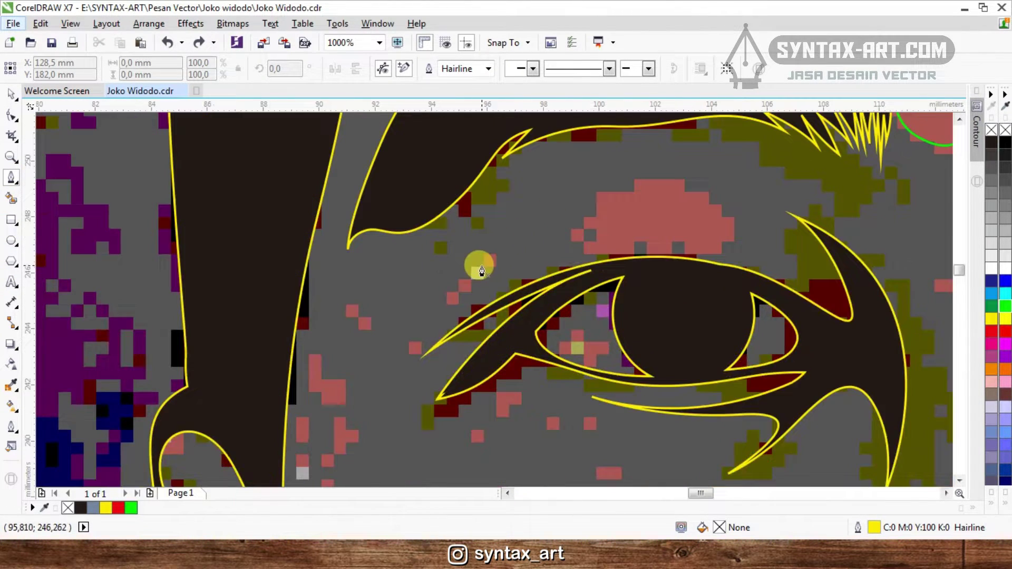
click(477, 266)
drag(659, 248, 661, 252)
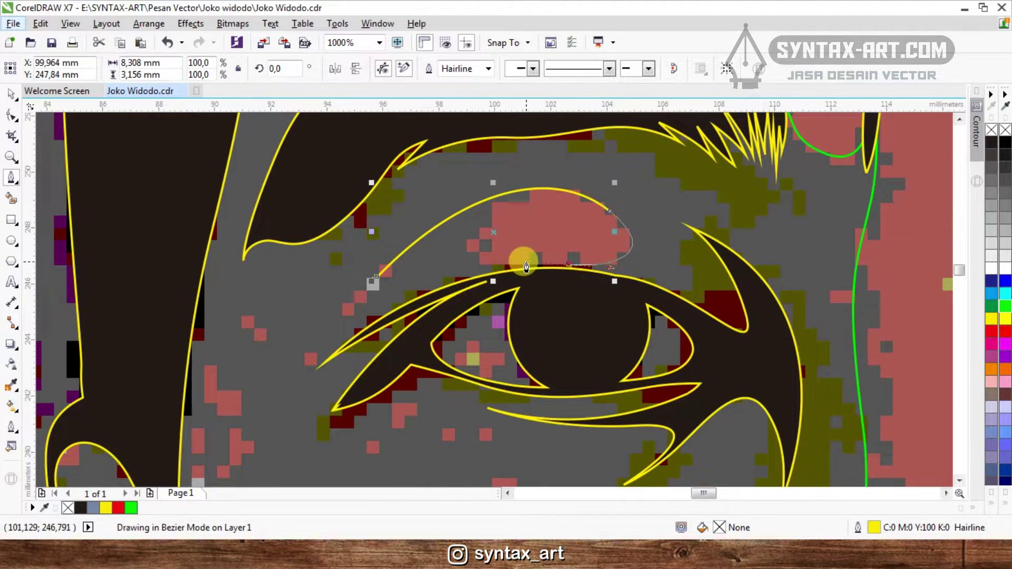
drag(526, 262, 523, 264)
click(377, 275)
- Weld the eyelid highlight shape to the green face shading outline
scroll(496, 269, down, 2)
key(space)
shift+click(542, 182)
click(414, 72)
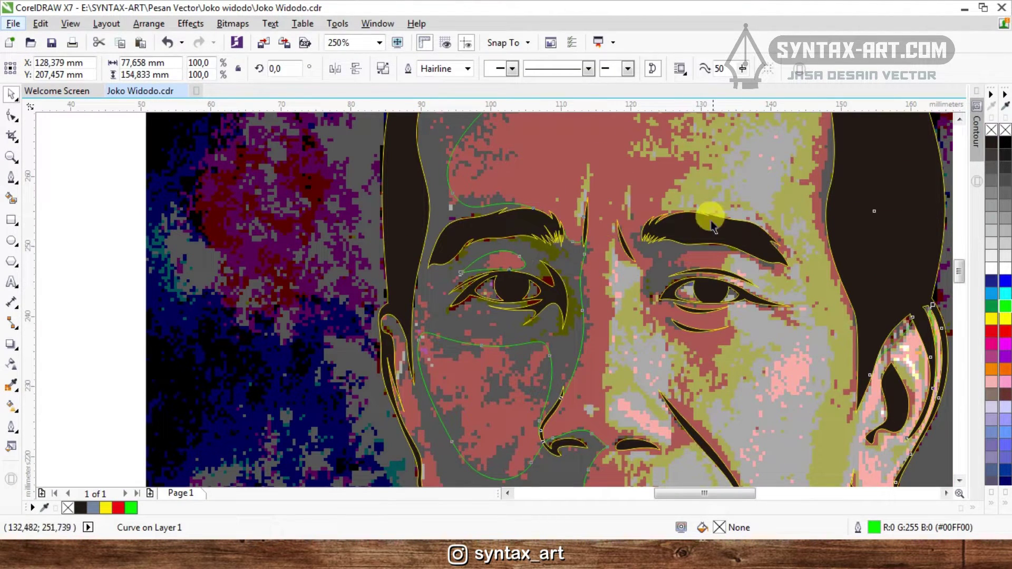
- Start a Pen outline around the light inner area of the ear on the portrait's left
scroll(612, 264, down, 1)
scroll(490, 411, up, 1)
scroll(538, 190, up, 1)
key(space)
click(527, 194)
drag(506, 214, 514, 295)
click(522, 318)
click(539, 366)
scroll(557, 398, down, 1)
scroll(554, 419, up, 1)
- Continue the ear outline down toward the jaw and back up, closing a shape about 9 mm wide and 23 mm tall
drag(567, 365, 564, 394)
drag(593, 429, 613, 427)
drag(587, 323, 560, 274)
scroll(545, 191, down, 1)
scroll(529, 138, up, 1)
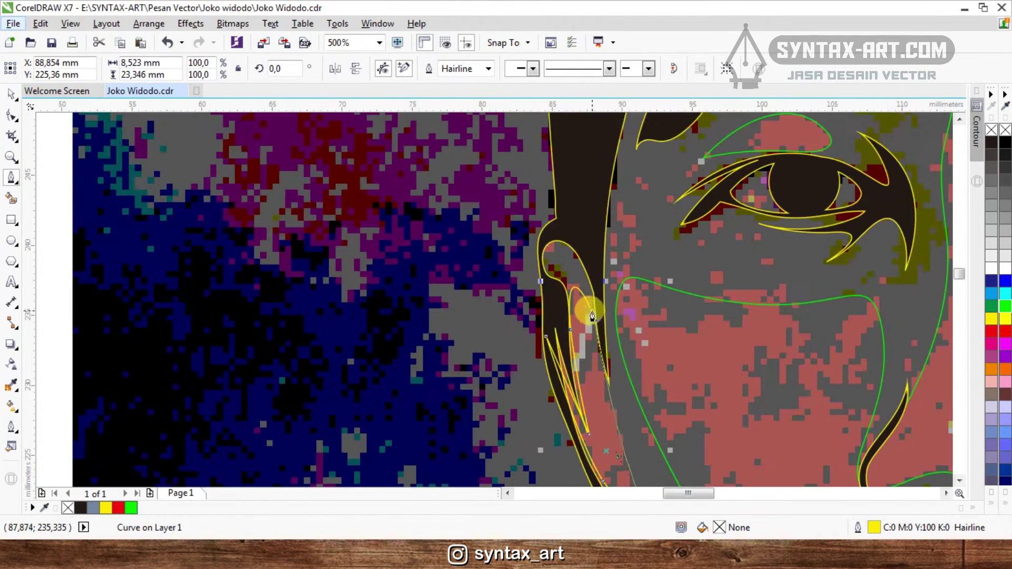
click(591, 311)
- Merge the ear shape into the green face shading outline and delete the leftover shape
key(space)
shift+click(608, 222)
click(431, 69)
shift+click(617, 316)
click(431, 71)
drag(572, 326, 429, 350)
key(Delete)
- Start a Pen outline through the eyebrow on the portrait's right and down the shadow beside the inner eye corner
scroll(483, 296, down, 1)
scroll(604, 249, down, 1)
scroll(696, 232, up, 4)
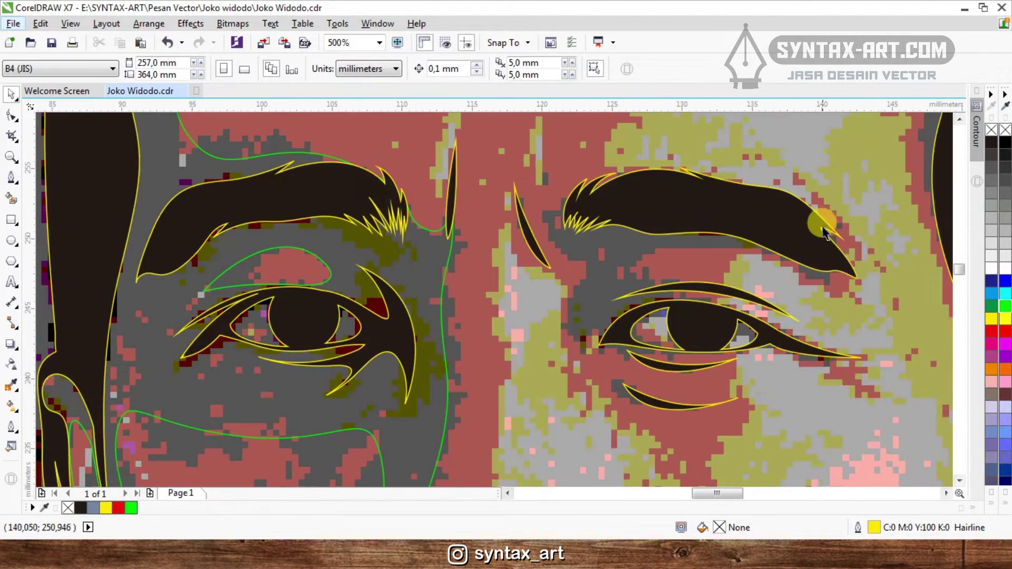
key(space)
click(841, 242)
click(652, 182)
double_click(574, 189)
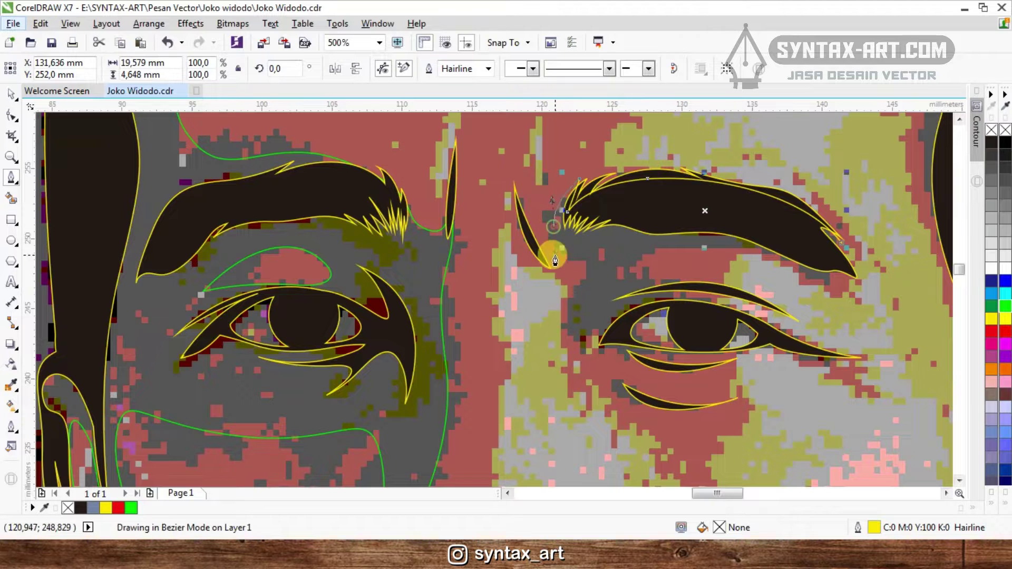
drag(555, 256, 556, 258)
drag(583, 284, 565, 314)
drag(584, 354, 598, 368)
- Continue the outline under the inner eye corner and around the shadows inside the eye white
scroll(612, 340, up, 4)
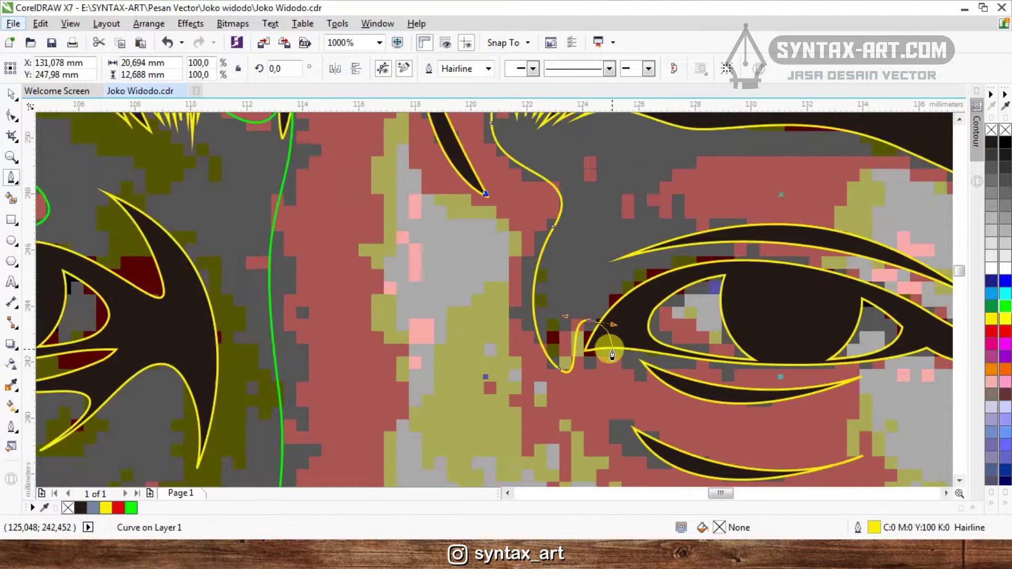
scroll(701, 340, down, 2)
click(762, 357)
scroll(748, 348, down, 2)
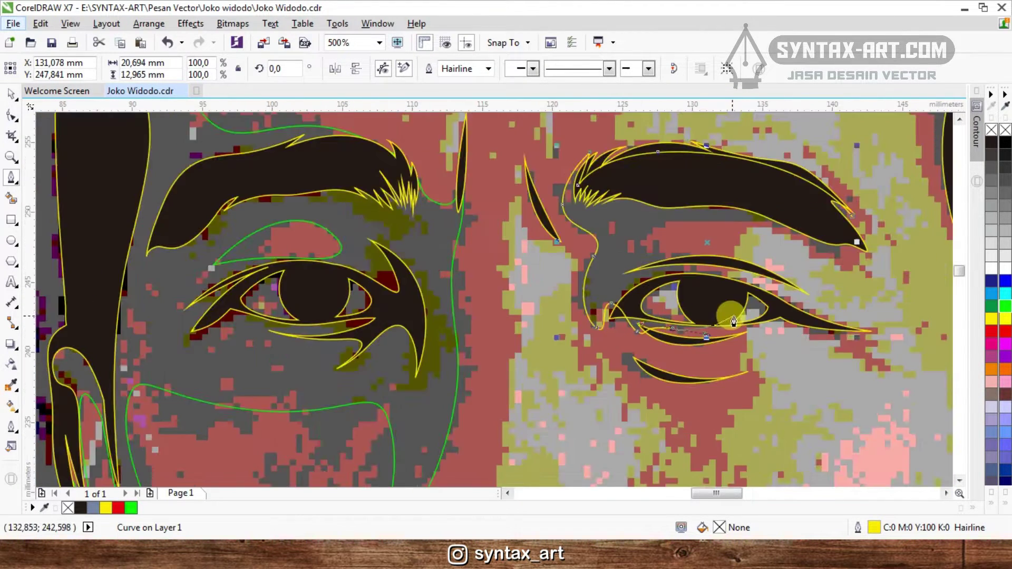
scroll(728, 332, up, 2)
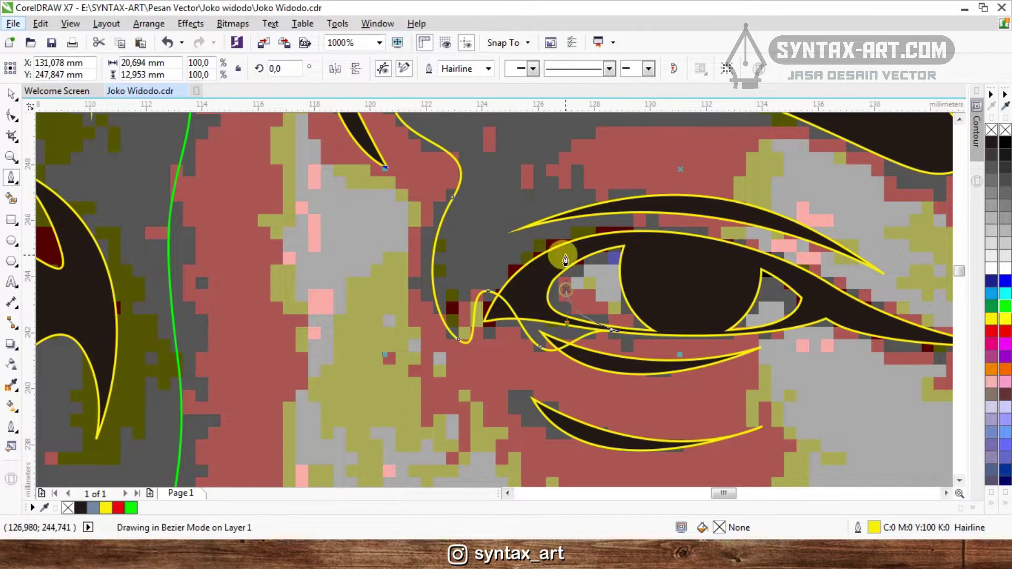
drag(565, 256, 564, 256)
click(631, 256)
drag(678, 334, 729, 332)
drag(770, 302, 802, 330)
click(775, 324)
- Trace past the outer eye corner and back along the upper eyelid to the inner end of the lid highlight
scroll(785, 324, down, 1)
scroll(854, 333, up, 1)
click(895, 335)
drag(733, 262, 624, 176)
scroll(556, 196, down, 1)
scroll(522, 182, up, 1)
click(504, 177)
- Trace the shadow beneath the eyebrow out to its tail and close the outline at its starting point
scroll(510, 226, down, 1)
scroll(575, 185, up, 1)
scroll(506, 227, down, 1)
drag(659, 237, 698, 278)
key(ctrl+z)
click(724, 275)
scroll(697, 274, down, 1)
scroll(705, 240, up, 1)
drag(714, 240, 732, 202)
scroll(795, 341, up, 1)
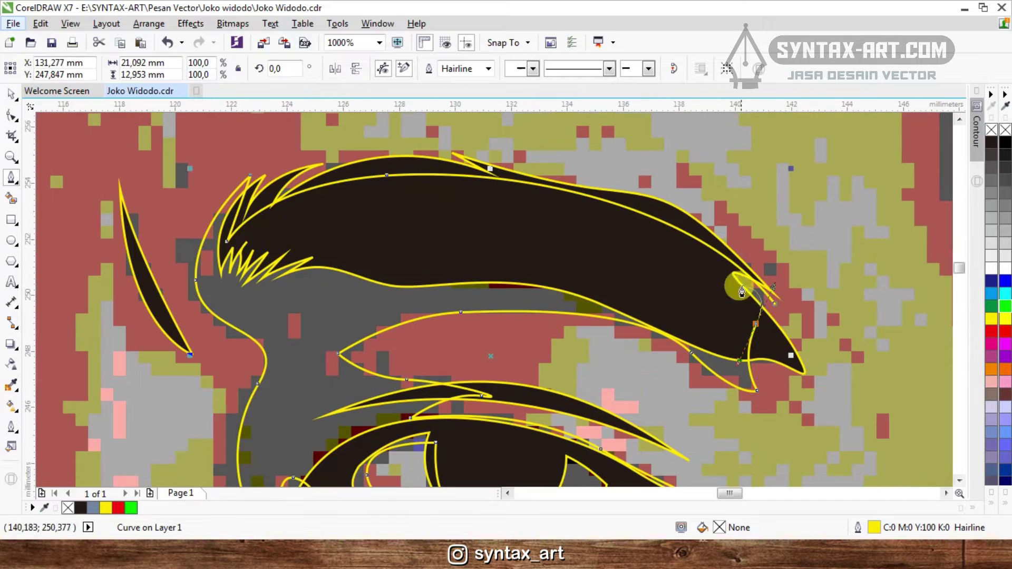
click(775, 304)
- Trim the face shading with the eye shadow shape and give the resulting outline the bright green color
scroll(595, 251, down, 2)
key(space)
shift+click(594, 241)
click(424, 68)
right_click(131, 508)
key(Escape)
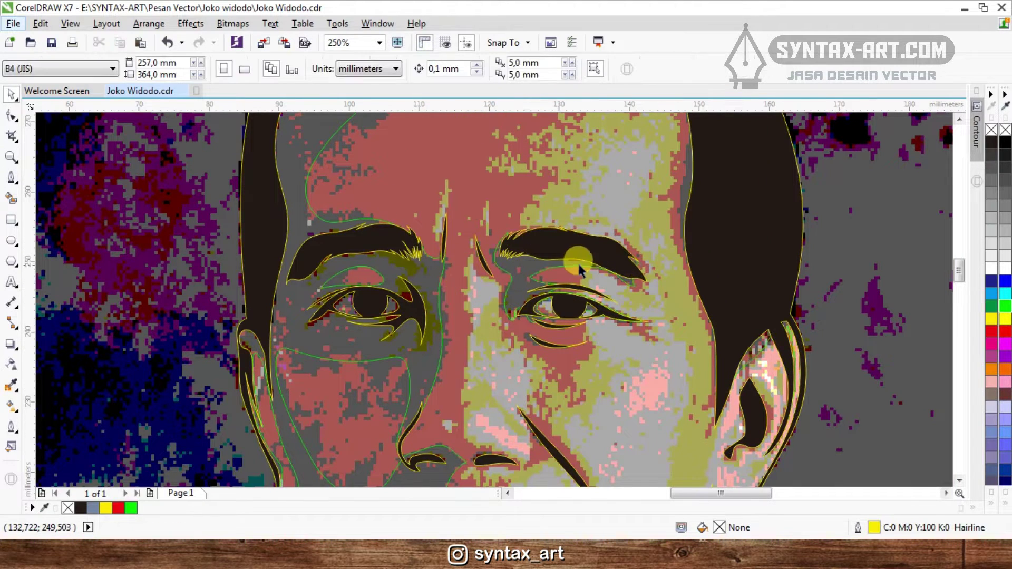
- Draw a small closed Pen shape along the lower under-eye crease on the portrait's right
scroll(501, 300, up, 1)
key(space)
scroll(515, 319, up, 1)
click(456, 275)
drag(593, 336, 524, 313)
click(456, 277)
- Trim the green face shading with the under-eye crease shape and delete the leftover yellow shape
key(space)
shift+click(412, 292)
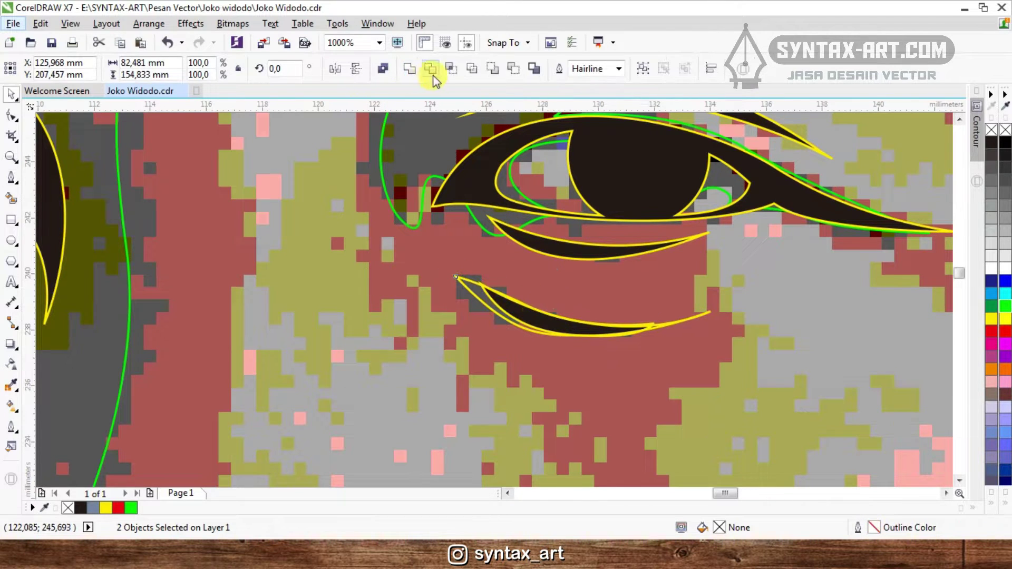
click(432, 70)
drag(470, 289, 469, 316)
key(Delete)
- Save the portrait document
scroll(479, 299, down, 2)
click(52, 43)
scroll(549, 340, down, 1)
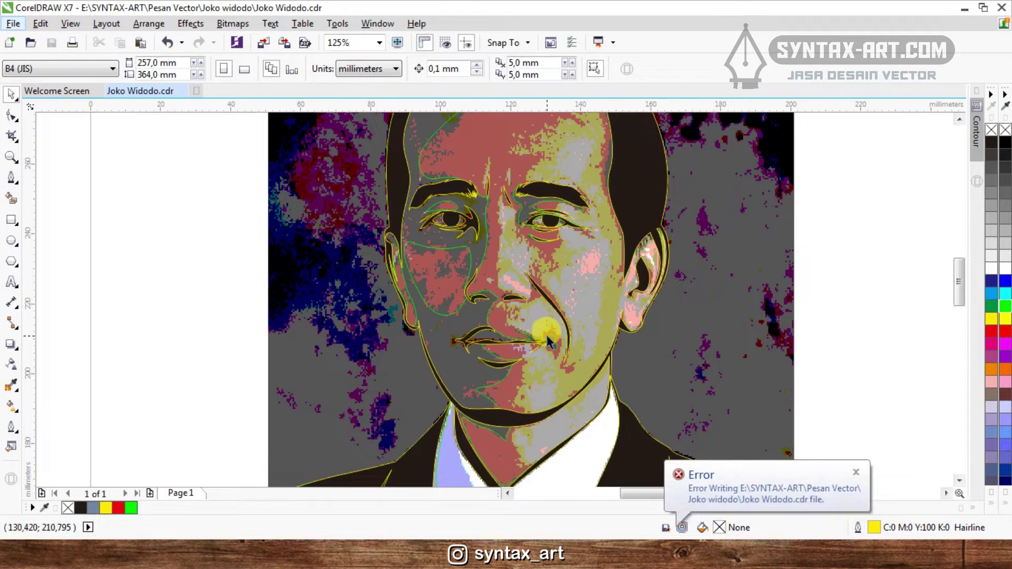
- Dismiss the file-writing error notification and activate the Pen tool
click(851, 473)
click(11, 178)
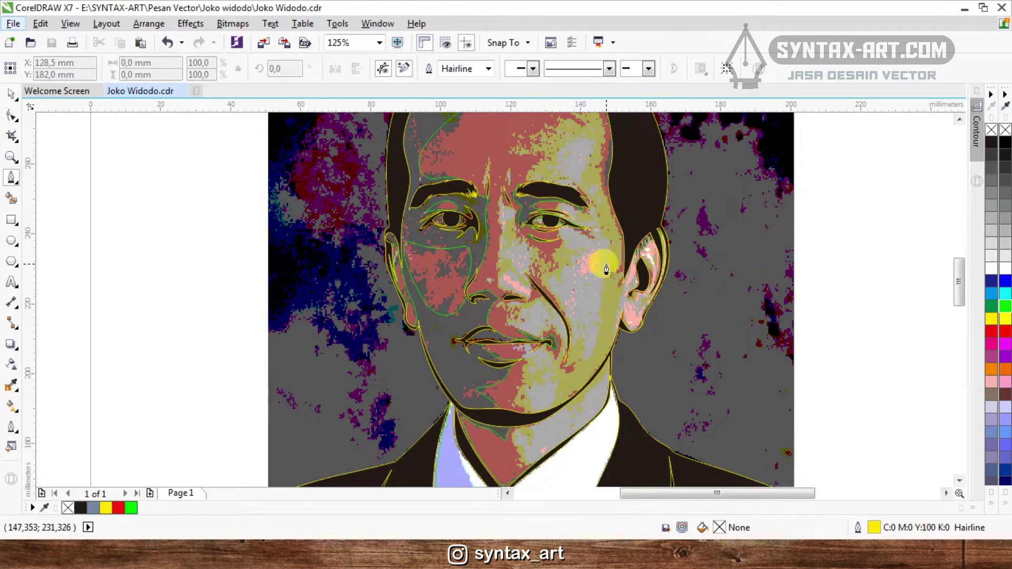
click(757, 554)
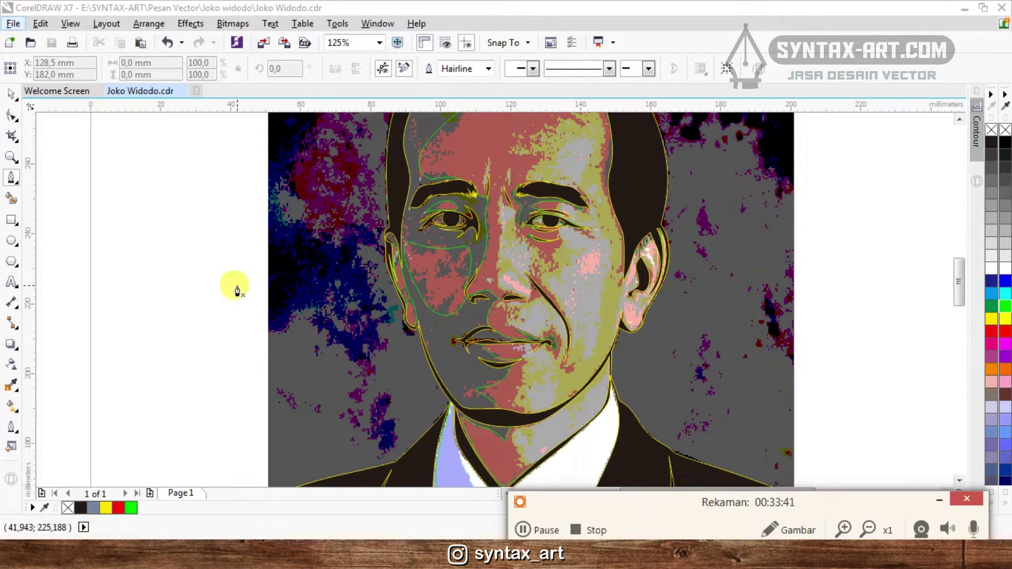
key(space)
scroll(561, 230, down, 3)
scroll(569, 210, up, 3)
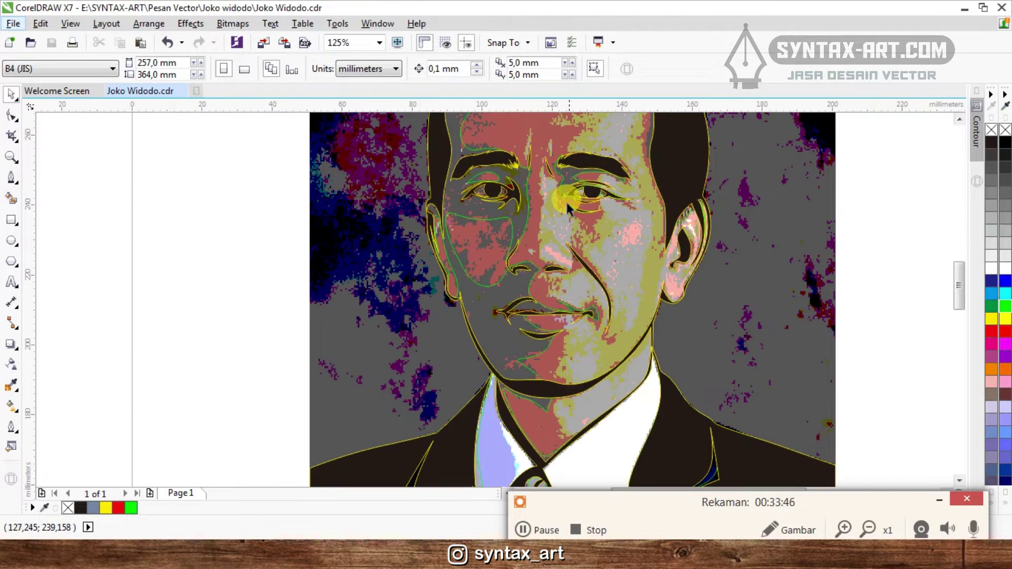
scroll(561, 203, down, 3)
scroll(552, 363, up, 3)
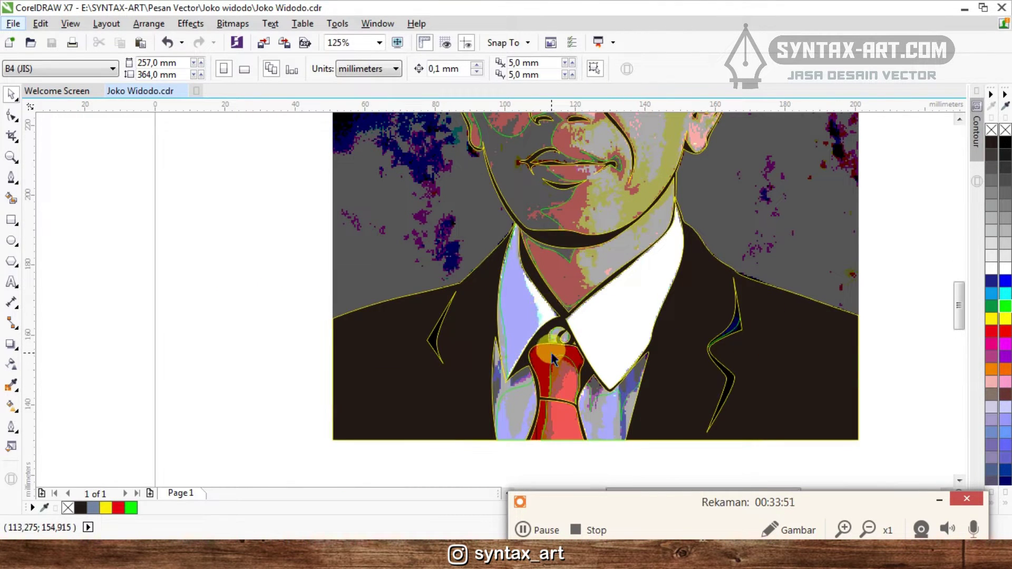
scroll(552, 360, down, 3)
scroll(564, 264, up, 3)
key(space)
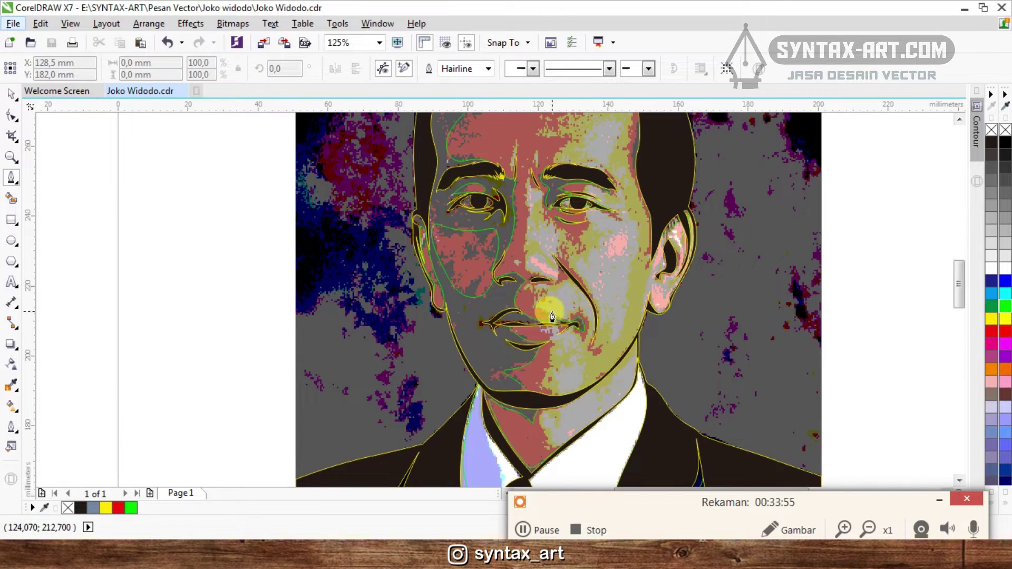
- Begin a new Pen outline along the border between the red and lighter tones of the neck, from the collar up to the jaw
scroll(552, 312, down, 1)
scroll(544, 391, up, 3)
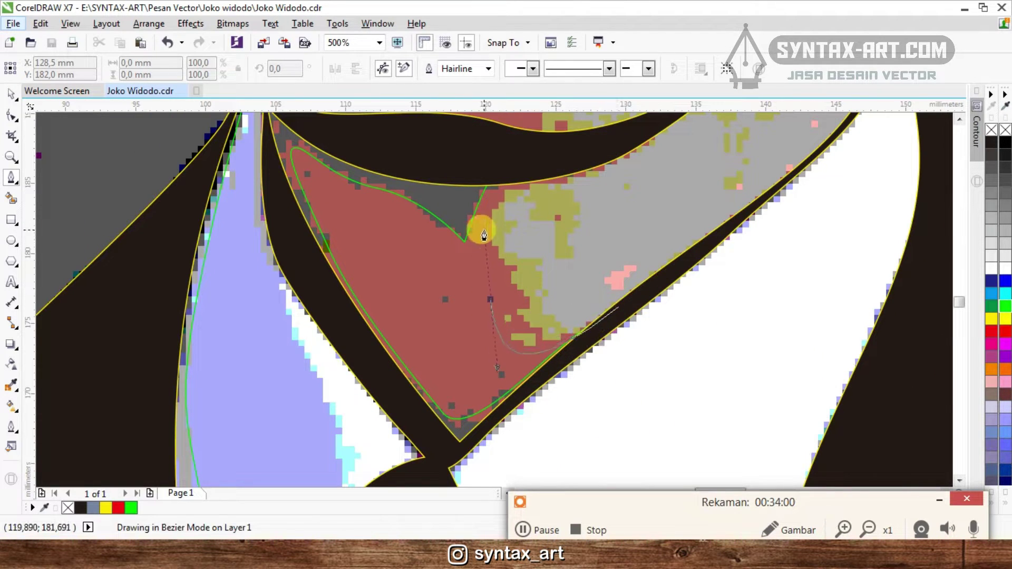
drag(484, 229, 484, 229)
scroll(483, 230, down, 2)
scroll(497, 185, up, 2)
drag(503, 311, 576, 287)
drag(638, 246, 659, 227)
drag(524, 265, 511, 222)
- Extend the outline up the chin along the red tone's edge to the tip of the shadow under the lower lip
scroll(490, 316, down, 2)
scroll(488, 282, up, 2)
scroll(514, 369, down, 2)
scroll(512, 347, up, 3)
scroll(522, 296, down, 1)
scroll(521, 326, up, 1)
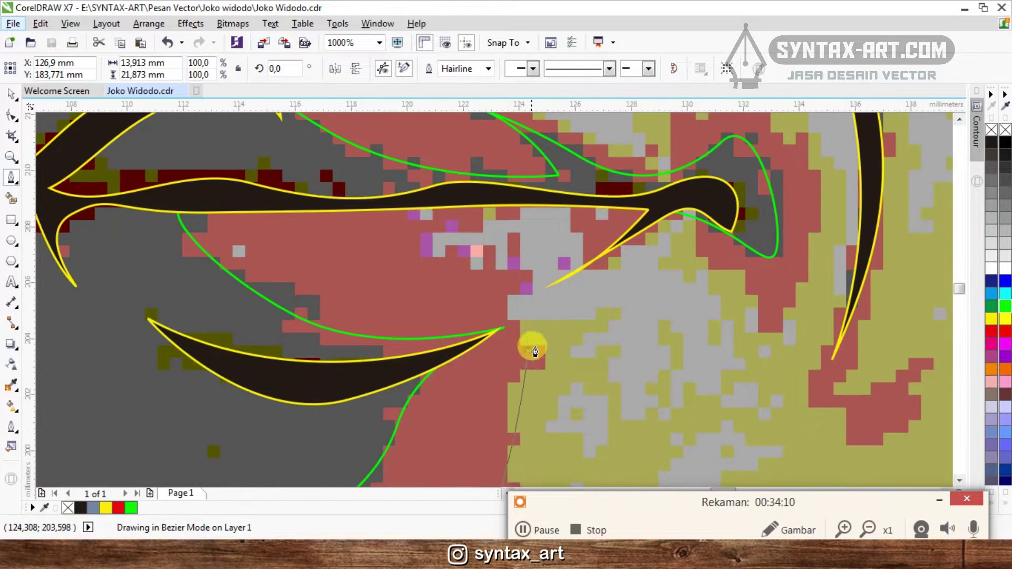
drag(528, 350, 570, 332)
click(501, 323)
- Carry the outline around the light patch on the lower lip and along the mouth line toward the mouth corner
drag(485, 272, 454, 255)
drag(404, 221, 423, 205)
drag(585, 214, 609, 214)
drag(597, 265, 654, 302)
scroll(649, 231, down, 1)
scroll(585, 255, up, 1)
scroll(654, 304, down, 1)
scroll(606, 350, up, 1)
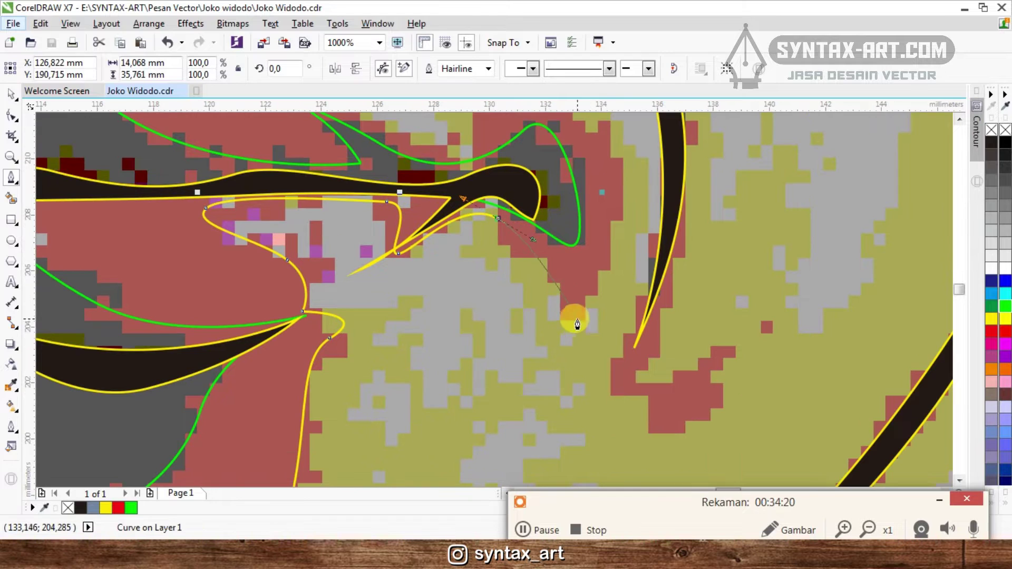
- Trace the outline around the shaded mouth corner and back above the upper lip toward the base of the nose
scroll(638, 378, down, 1)
click(938, 500)
scroll(644, 384, down, 1)
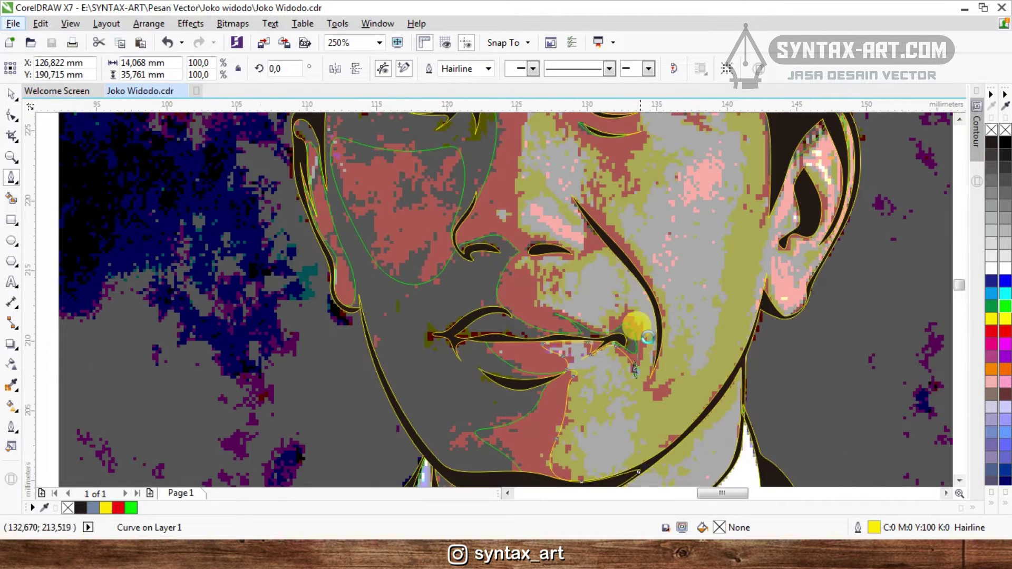
scroll(635, 328, up, 1)
scroll(578, 325, up, 1)
drag(561, 336, 497, 359)
drag(313, 252, 241, 252)
scroll(369, 211, down, 1)
scroll(453, 265, up, 1)
drag(448, 262, 360, 213)
scroll(536, 298, down, 1)
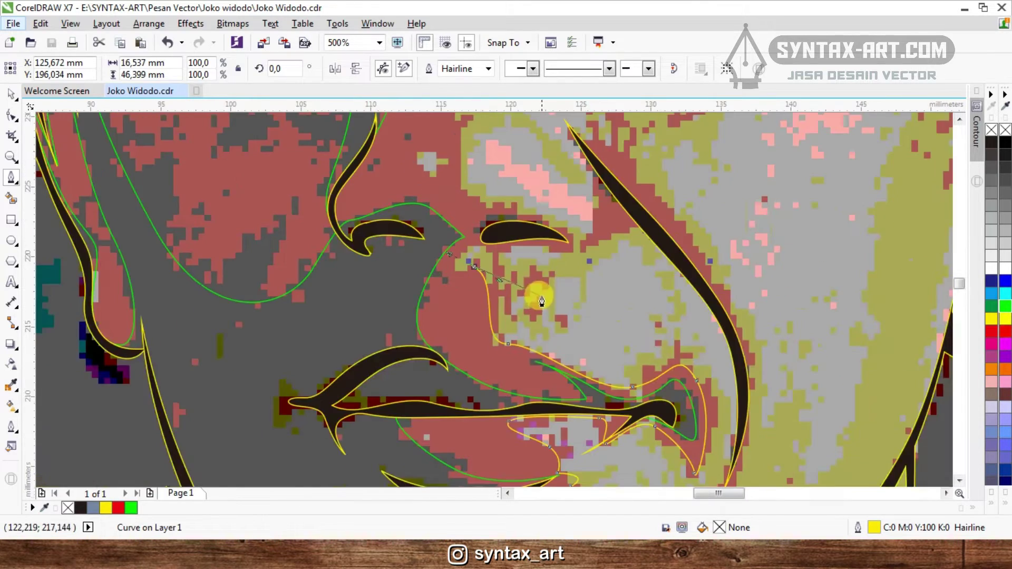
- Continue the outline beneath the lit nostril and down the inner side of the smile line
scroll(485, 252, up, 1)
drag(572, 247, 733, 238)
scroll(643, 262, down, 2)
scroll(639, 237, up, 1)
scroll(698, 267, up, 1)
scroll(575, 215, down, 1)
drag(718, 303, 760, 366)
scroll(749, 350, down, 1)
scroll(747, 412, up, 1)
scroll(740, 410, down, 3)
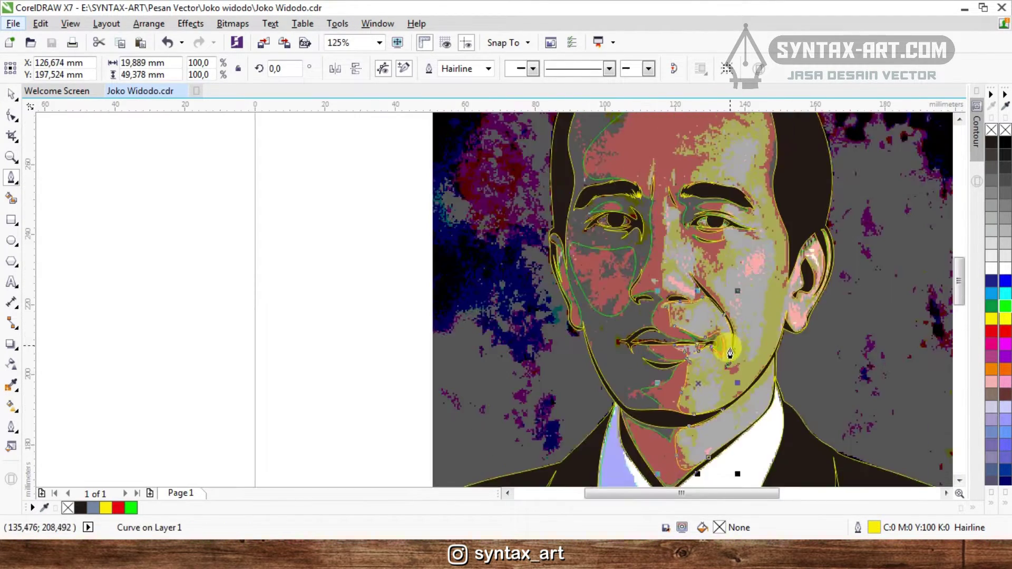
- Bring the outline up the outer side of the smile line to its tip and around the nostril's upper edge
scroll(727, 350, up, 1)
scroll(730, 327, up, 2)
scroll(736, 339, down, 3)
scroll(743, 314, up, 3)
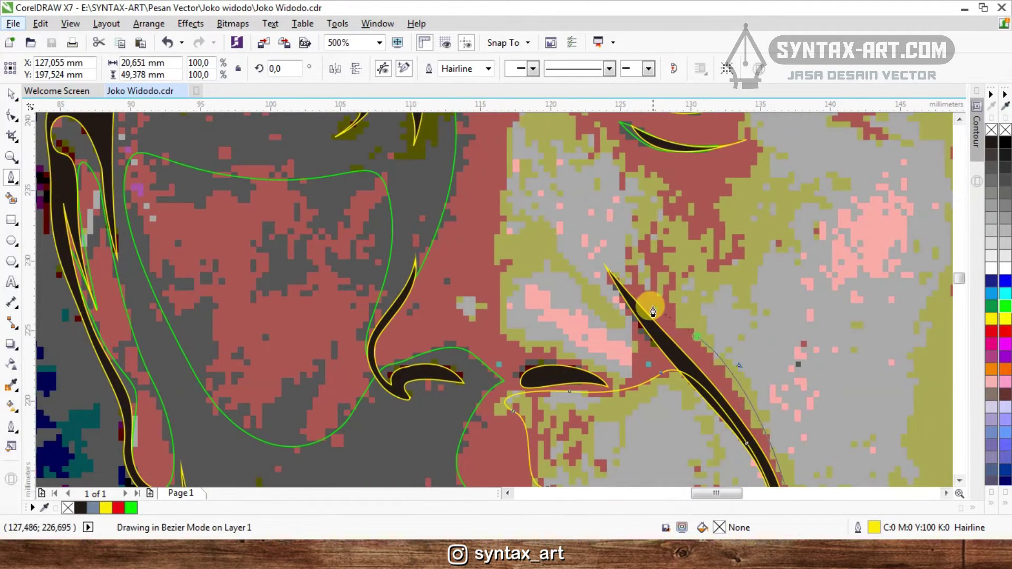
scroll(635, 362, up, 2)
scroll(703, 363, down, 2)
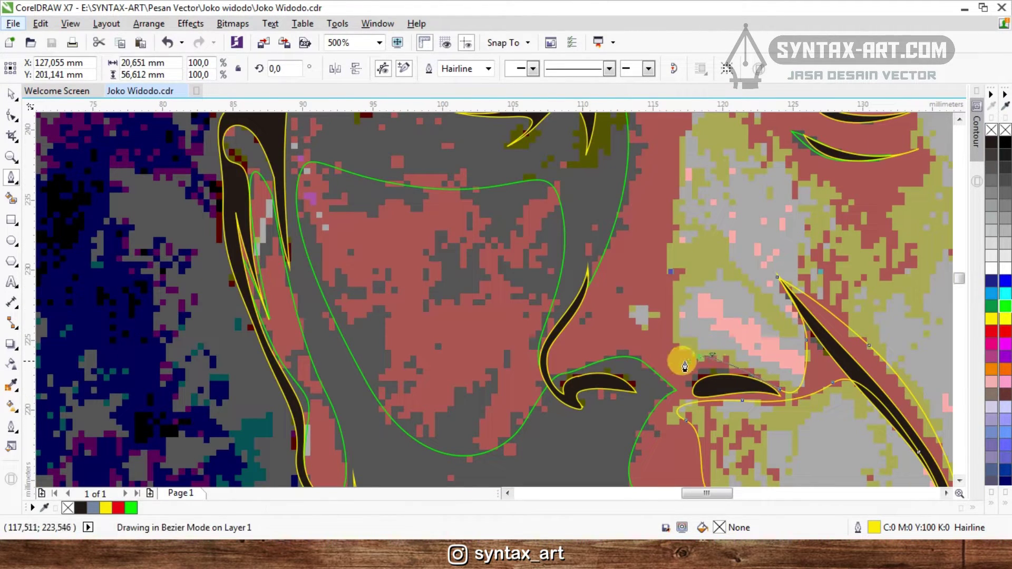
- Trace the outline up the nose bridge along the red tone's edge and around the frown line beside the lit eyebrow
scroll(660, 232, down, 3)
scroll(646, 245, up, 3)
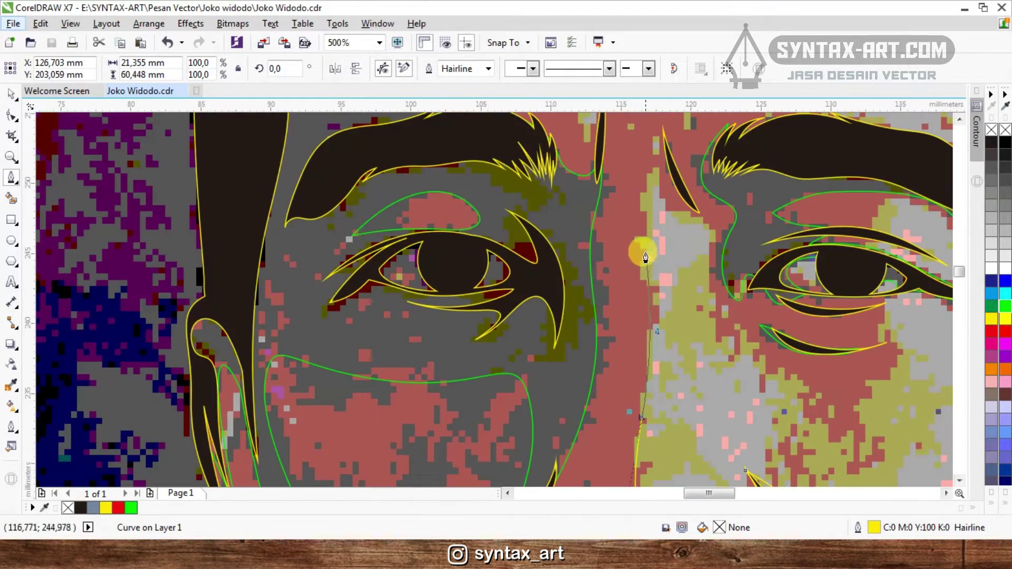
scroll(653, 198, up, 2)
scroll(660, 364, down, 2)
drag(654, 356, 682, 362)
scroll(619, 255, down, 1)
scroll(671, 316, up, 2)
- Extend the outline down the side of the nose and around the lower point of the red under-eye area
drag(639, 314, 701, 447)
scroll(573, 296, down, 1)
scroll(625, 274, down, 1)
scroll(676, 379, up, 1)
click(689, 353)
drag(692, 303, 718, 287)
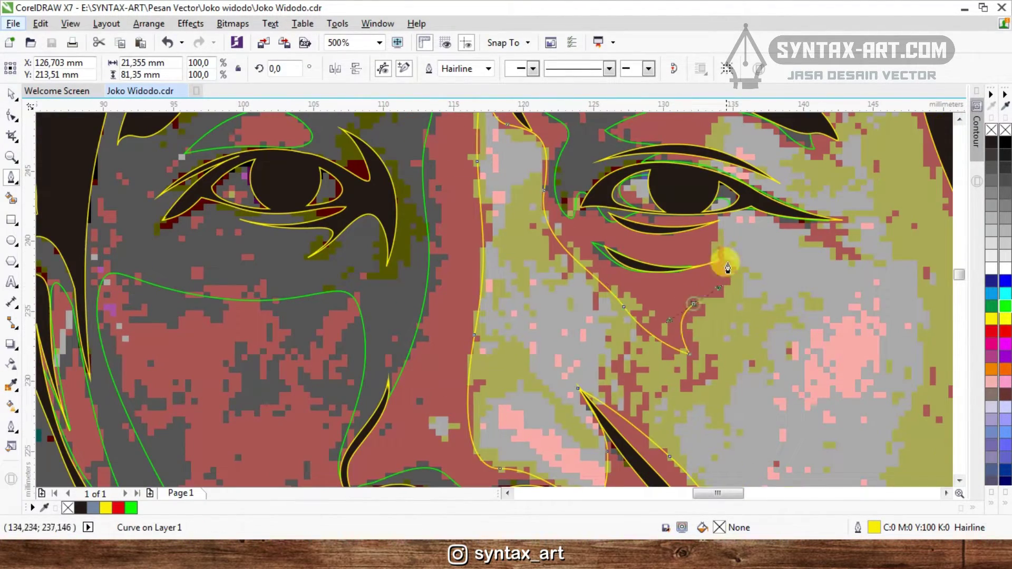
scroll(700, 224, down, 1)
scroll(711, 242, up, 2)
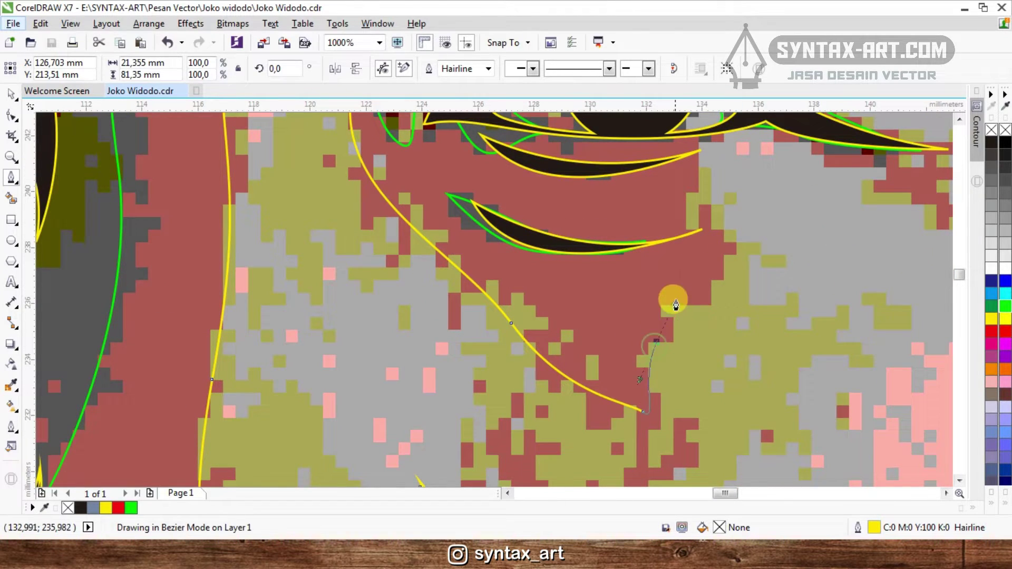
- Carry the outline up to the lower eyelid and around the small light patch in the eye's outer white
scroll(675, 305, down, 3)
scroll(700, 349, up, 4)
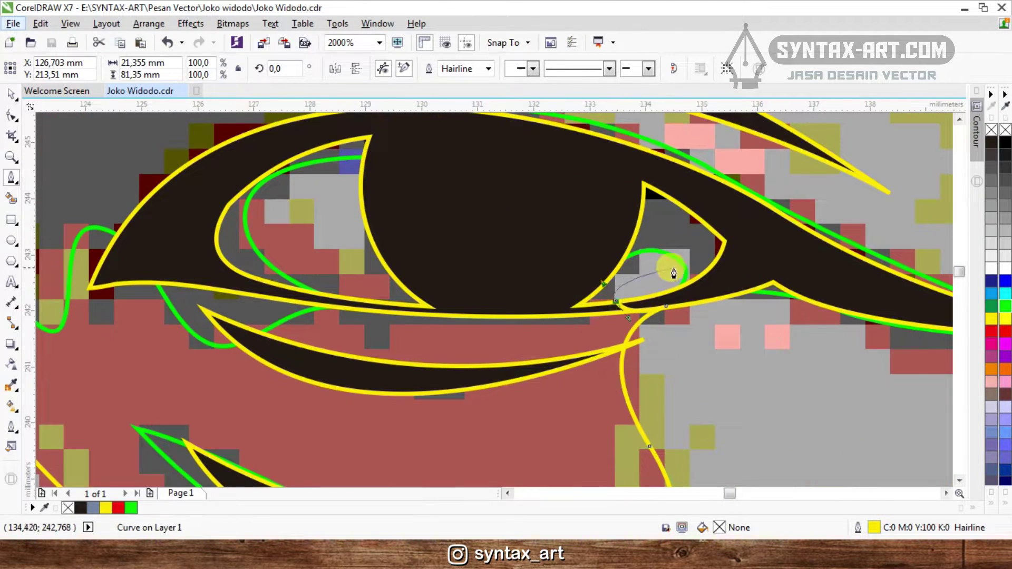
drag(685, 285, 700, 318)
scroll(543, 238, down, 2)
scroll(649, 276, up, 1)
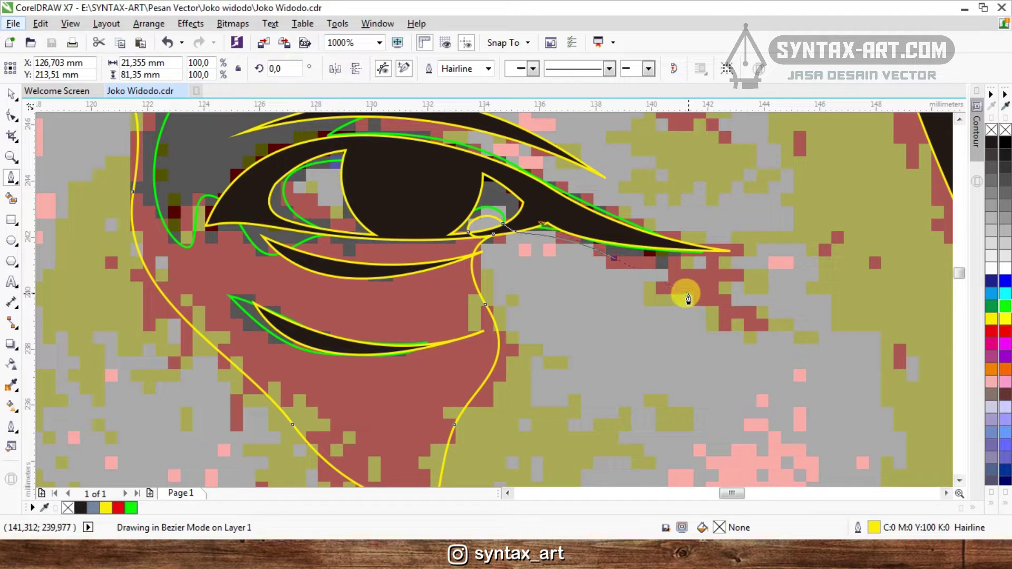
- Trace the outline around the red wrinkle at the eye's outer corner and back along the upper eyelid
click(697, 298)
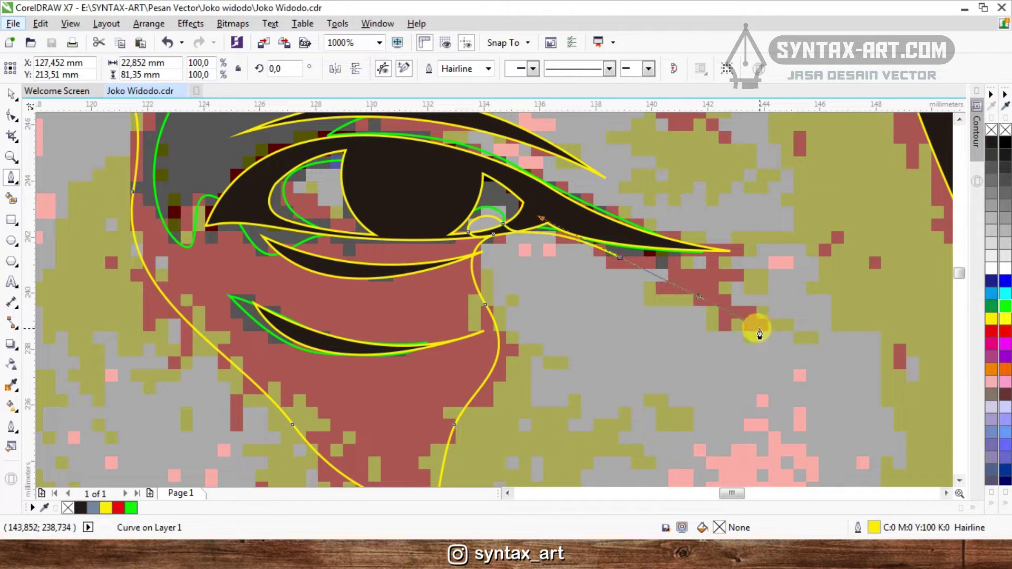
click(747, 249)
scroll(761, 364, down, 2)
scroll(726, 322, up, 3)
scroll(707, 350, down, 1)
drag(710, 348, 610, 297)
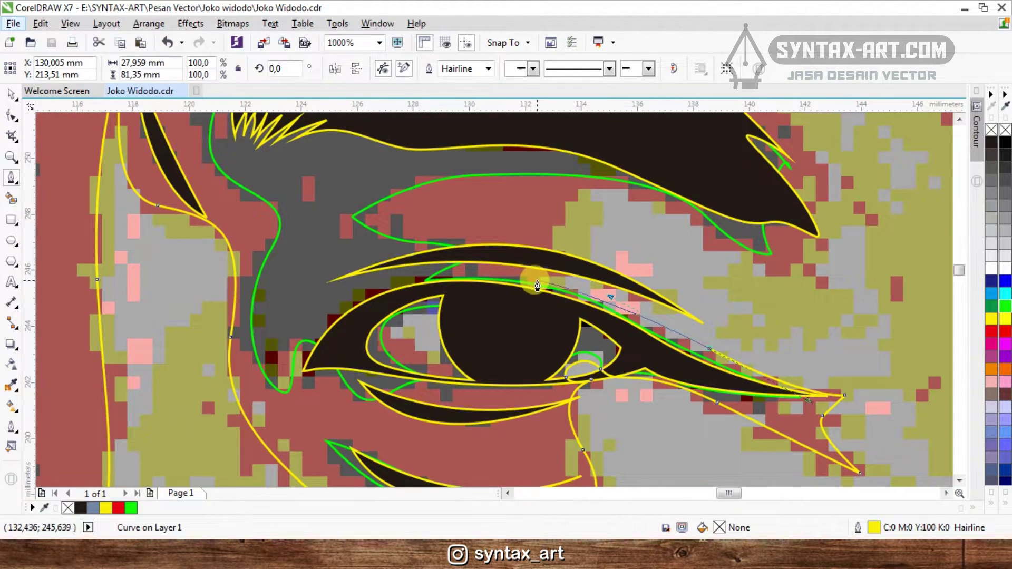
- Turn the outline at the upper eyelid and trace it around the light patch beneath the eyebrow to the brow's tail
double_click(642, 293)
drag(563, 261, 550, 255)
drag(637, 196, 700, 219)
drag(802, 278, 865, 296)
scroll(853, 211, down, 2)
scroll(845, 174, up, 2)
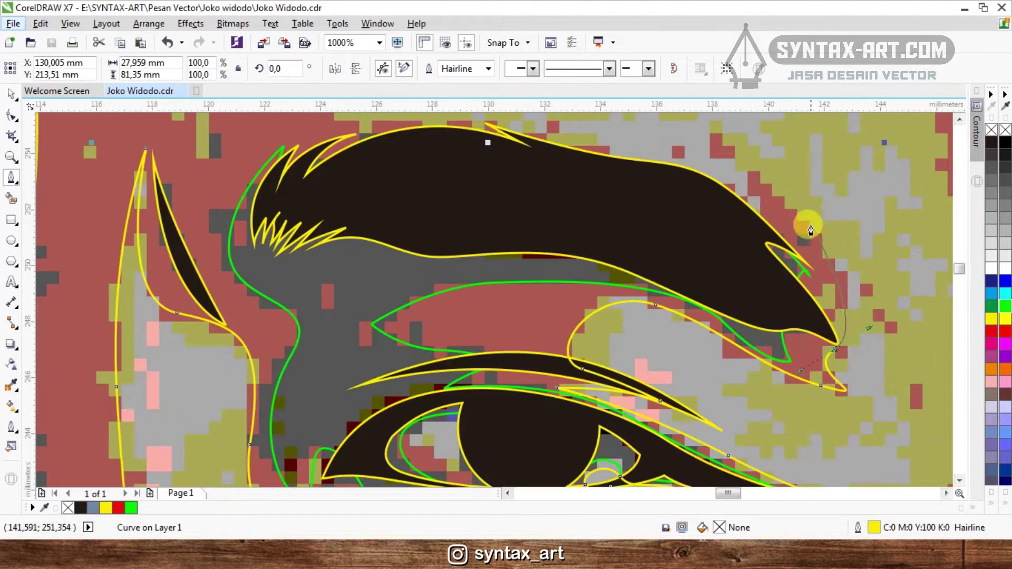
- Continue the outline around the eyebrow's tail and along the brow's upper edge
drag(759, 185, 726, 138)
scroll(777, 323, down, 2)
scroll(706, 278, up, 2)
drag(621, 258, 545, 231)
scroll(504, 361, down, 2)
scroll(526, 303, up, 1)
scroll(478, 286, down, 1)
scroll(488, 284, up, 1)
- Undo the last forehead segment and redraw the outline from the brow along the lower edge of the light forehead patch
scroll(388, 304, down, 1)
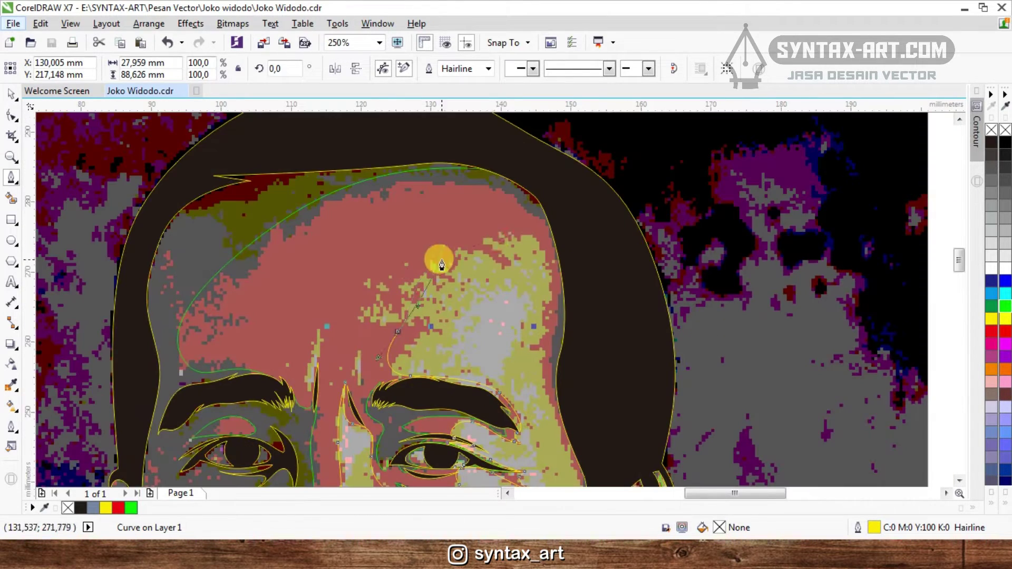
scroll(452, 228, down, 1)
scroll(457, 261, up, 1)
scroll(463, 285, up, 1)
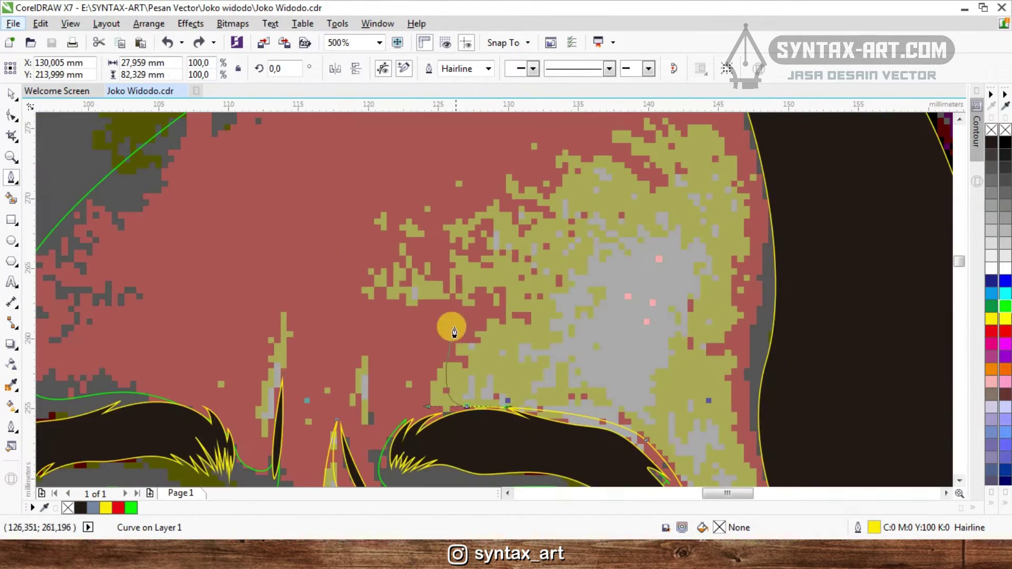
scroll(418, 238, down, 1)
scroll(425, 255, up, 1)
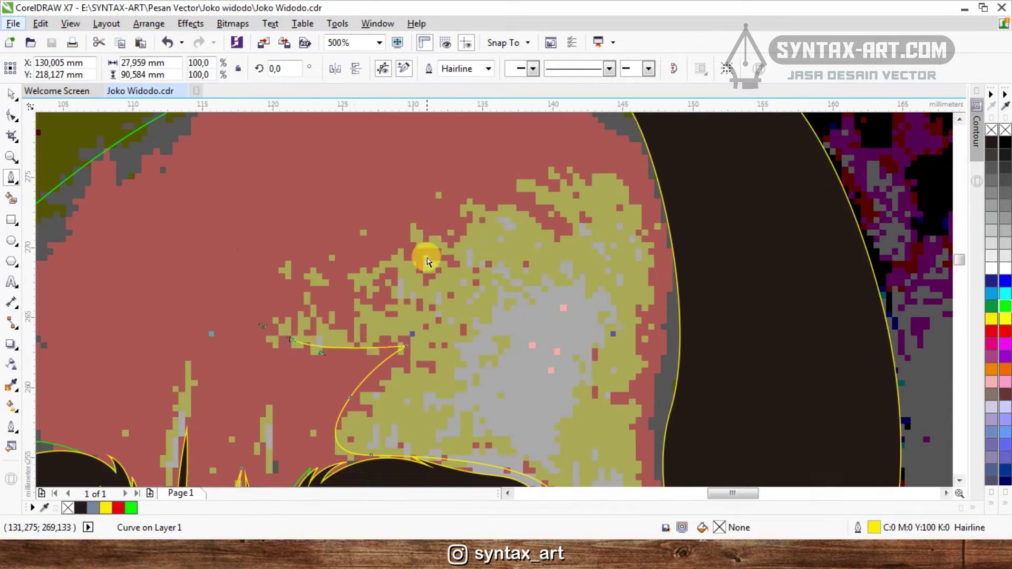
- Trace the outline in an arc over the top of the light forehead patch to the hairline
scroll(400, 365, up, 1)
scroll(355, 264, down, 1)
scroll(429, 222, down, 1)
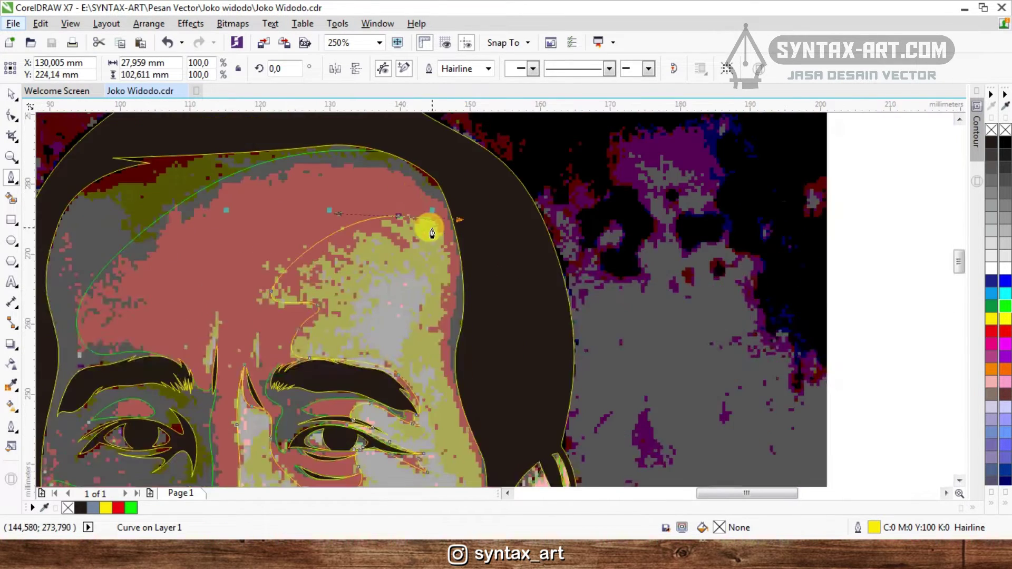
scroll(433, 272, down, 1)
scroll(433, 272, up, 1)
scroll(420, 309, down, 2)
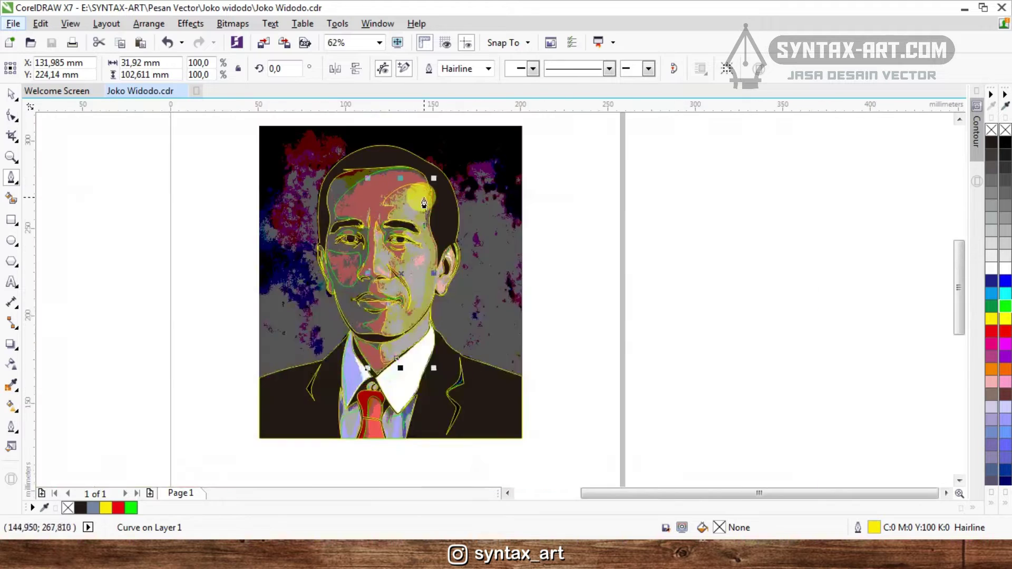
- Bring the outline down the hairline to the sideburn tip and up along the front edge of the ear
scroll(431, 231, up, 2)
scroll(434, 286, up, 2)
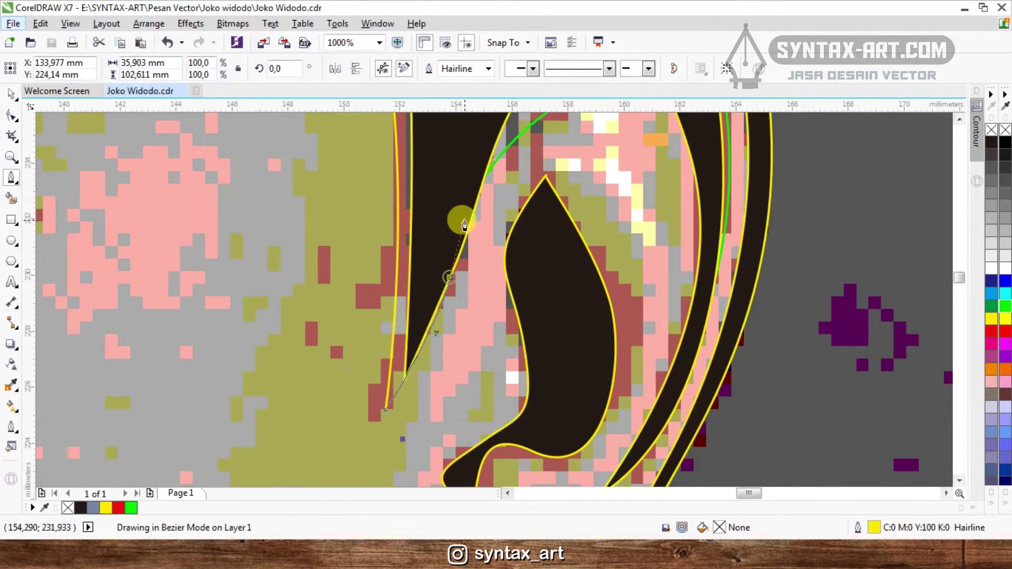
scroll(476, 196, down, 2)
scroll(444, 296, up, 2)
click(503, 188)
scroll(524, 222, down, 1)
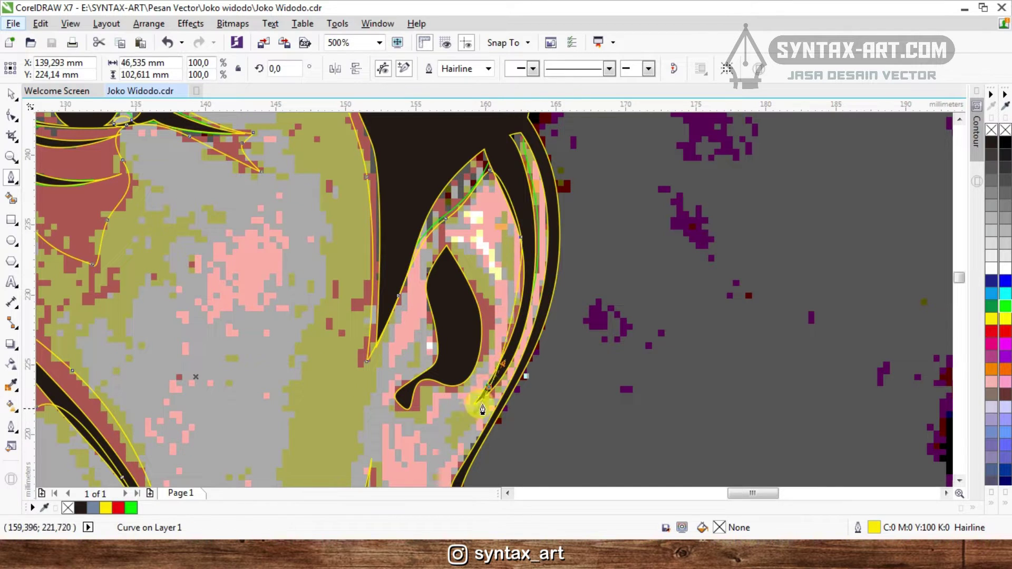
- Extend the outline along the ear's outer rim and loosely around the outside of the ear to below the lobe
drag(528, 315, 539, 271)
click(522, 134)
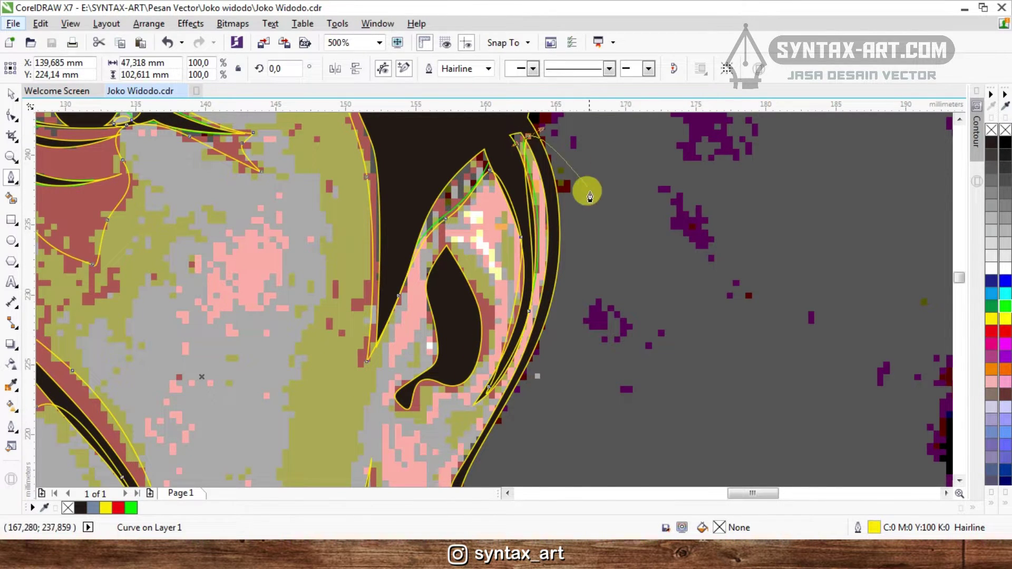
scroll(592, 269, down, 2)
drag(590, 232, 548, 333)
scroll(543, 360, up, 1)
scroll(520, 290, down, 1)
scroll(529, 243, up, 2)
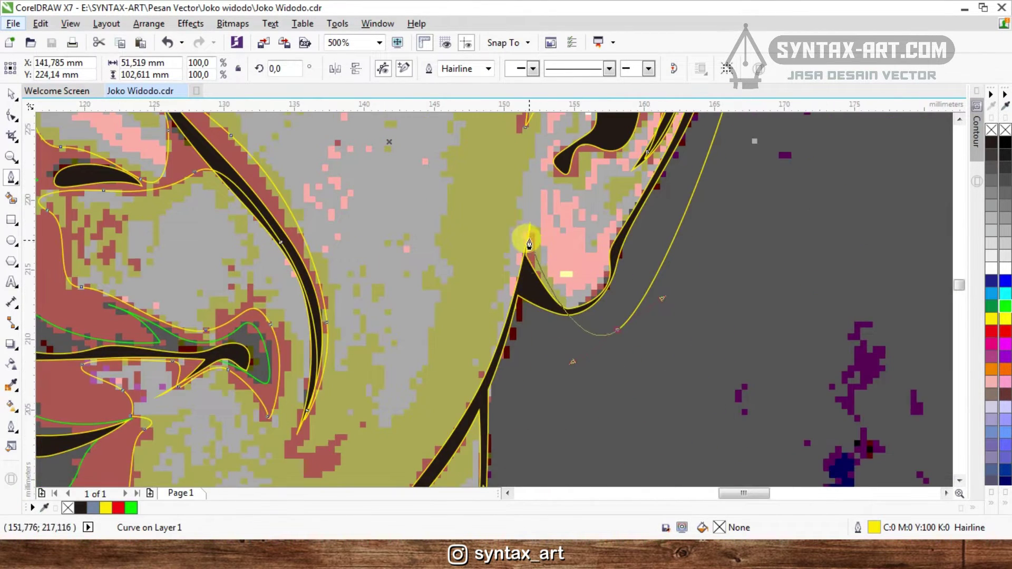
scroll(527, 243, down, 2)
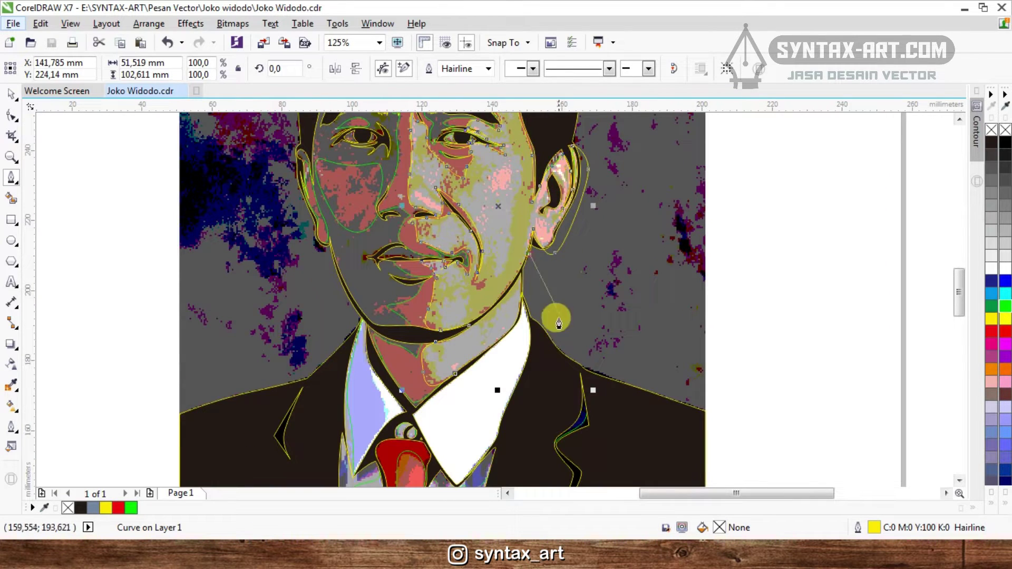
scroll(559, 323, up, 1)
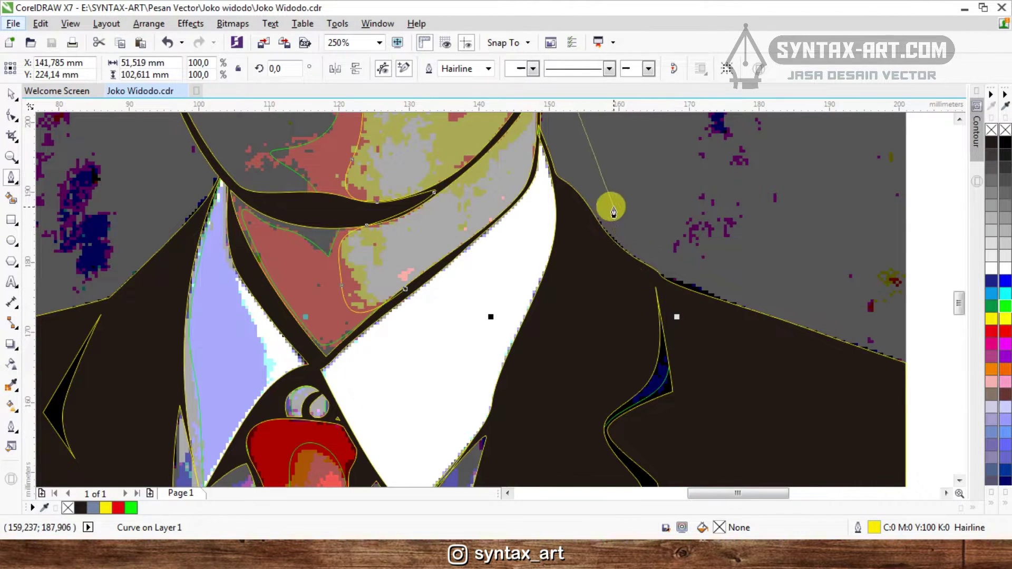
- Bring the face outline from the ear down over the jacket, beside the white collar, to below the artwork's bottom edge
scroll(613, 208, down, 1)
scroll(634, 278, up, 1)
drag(529, 280, 487, 365)
scroll(495, 275, down, 1)
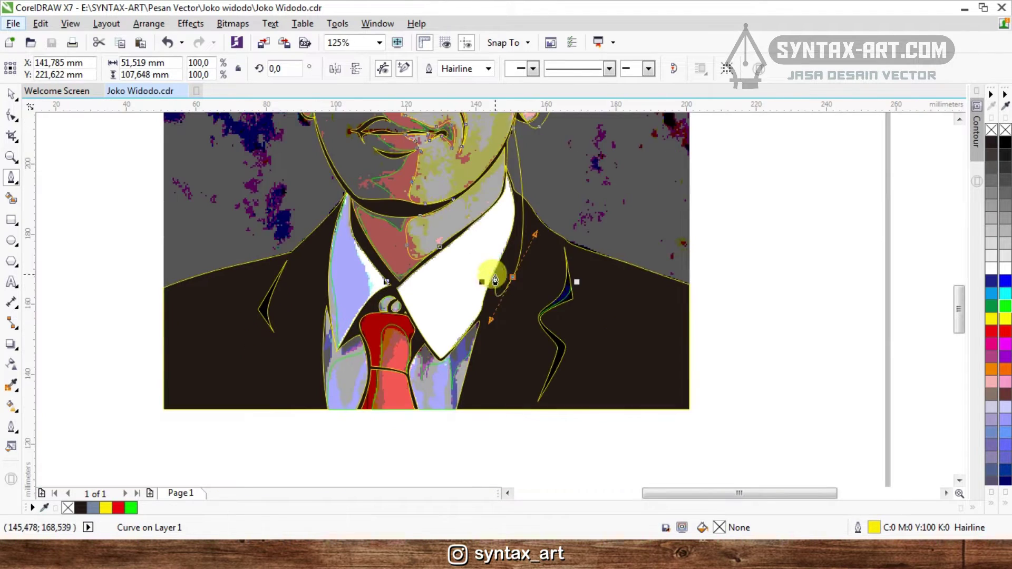
scroll(495, 280, up, 1)
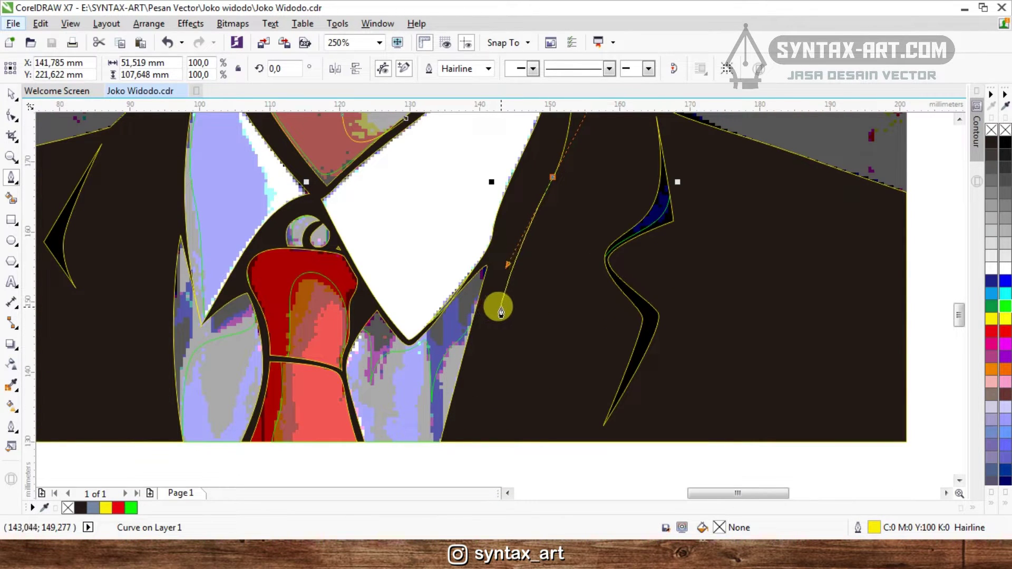
scroll(500, 312, down, 1)
drag(486, 397, 468, 429)
scroll(340, 393, up, 1)
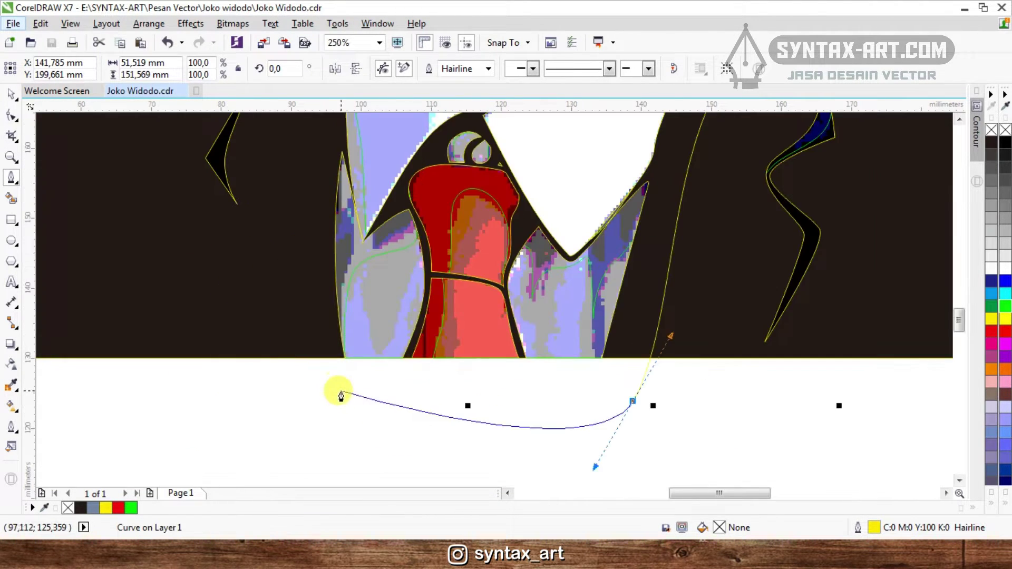
- Run the outline beneath the artwork and trace the lavender area of the left shirt panel, then follow the tie's edge down
drag(346, 401, 325, 376)
scroll(371, 279, up, 1)
drag(367, 254, 379, 253)
drag(389, 379, 406, 402)
drag(468, 238, 493, 220)
drag(483, 317, 468, 363)
drag(507, 461, 514, 466)
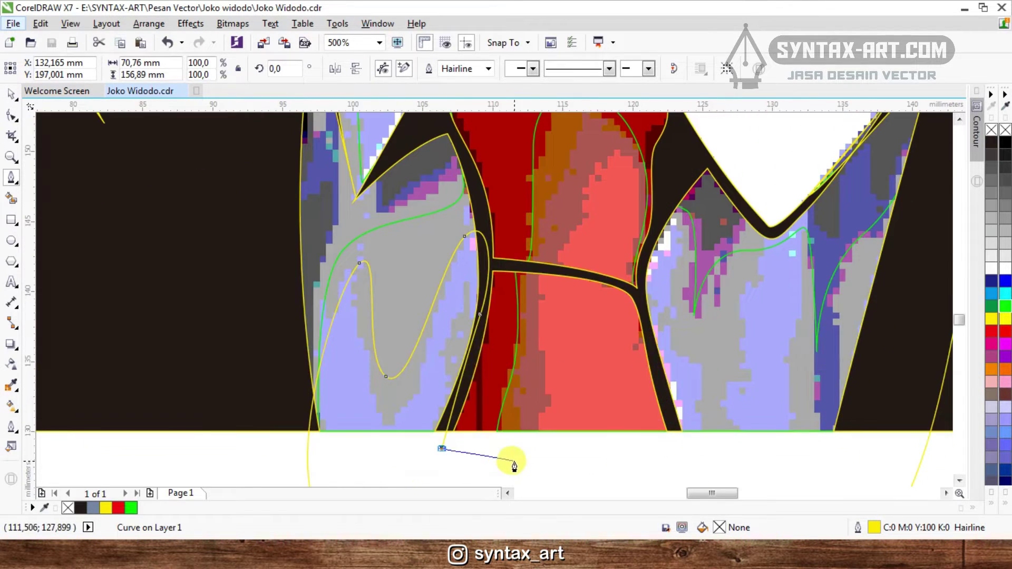
- Trace the outline around the tie's light red highlight, up through the fold, over the top and down its right side
scroll(546, 452, down, 2)
scroll(482, 418, up, 1)
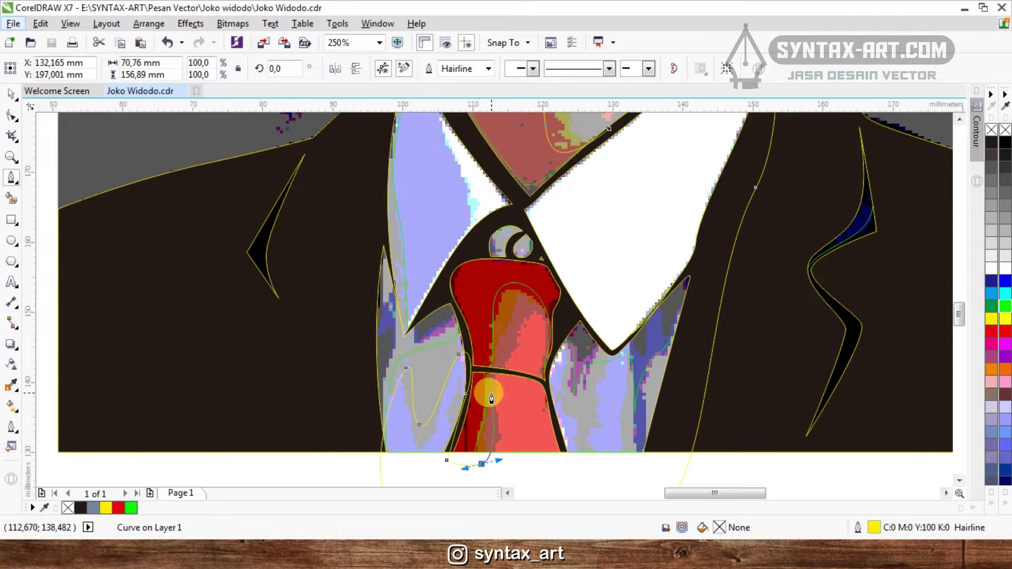
scroll(489, 418, up, 1)
drag(499, 308, 499, 305)
drag(519, 224, 538, 179)
scroll(582, 327, down, 1)
drag(602, 251, 622, 398)
scroll(583, 340, up, 1)
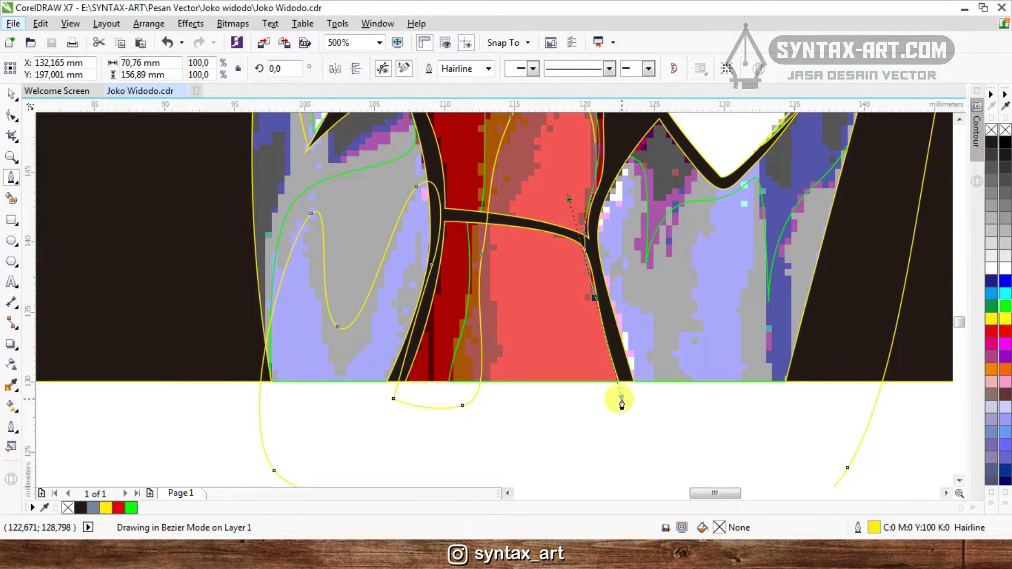
- Trace the lavender areas of the right shirt panel down to below the artwork's bottom edge
click(592, 311)
drag(597, 230, 602, 202)
drag(633, 183, 643, 214)
drag(633, 288, 647, 319)
drag(750, 230, 753, 264)
drag(773, 410, 802, 428)
- Carry the outline up outside the right shirt panel, around its upper tip and past the white collar's lower point
scroll(795, 396, down, 1)
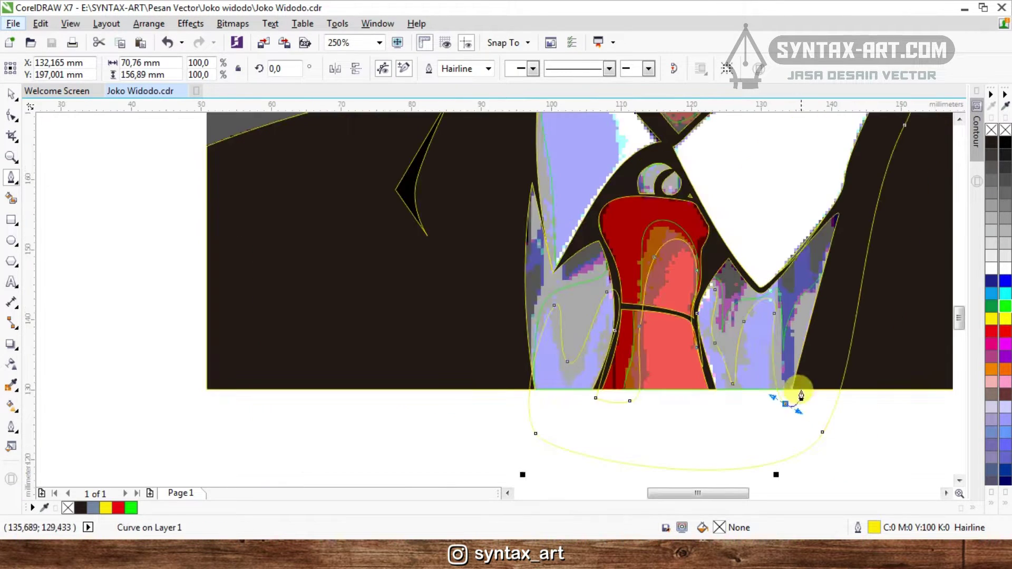
drag(835, 295, 846, 261)
scroll(821, 323, down, 1)
scroll(836, 263, up, 1)
scroll(835, 268, up, 2)
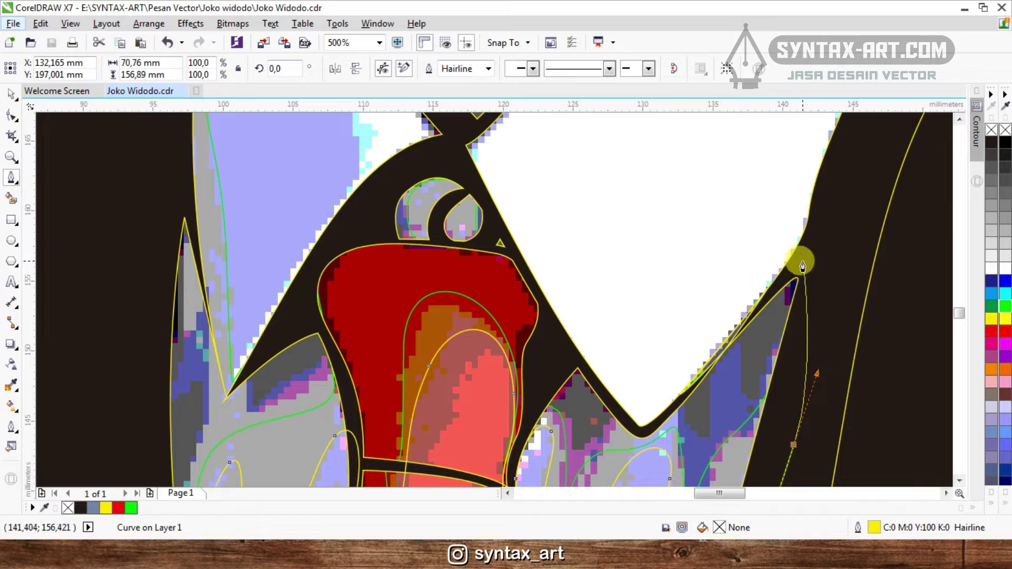
scroll(674, 412, up, 1)
drag(663, 414, 636, 448)
drag(544, 394, 515, 339)
- Extend the outline up the white collar's inner edge, over the round details above the tie and down to the left collar's tip
scroll(623, 348, down, 3)
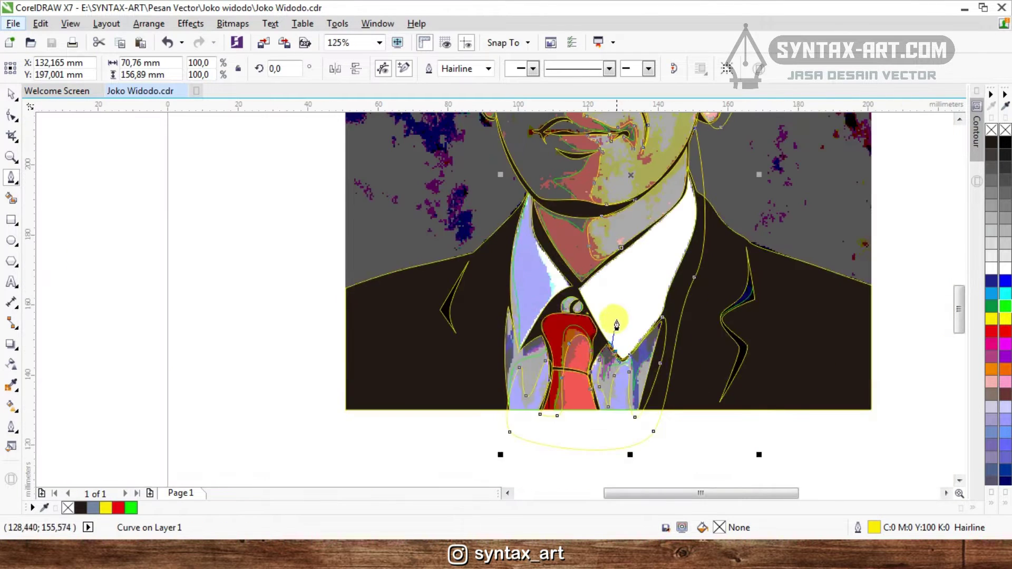
scroll(607, 328, up, 1)
scroll(591, 345, up, 1)
scroll(560, 278, down, 2)
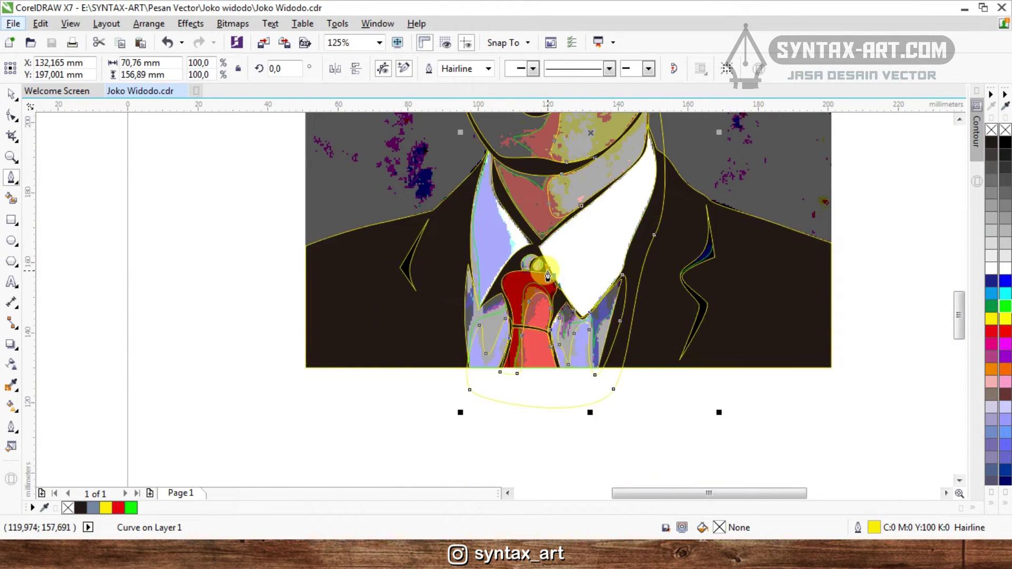
scroll(537, 285, up, 2)
drag(503, 186, 477, 183)
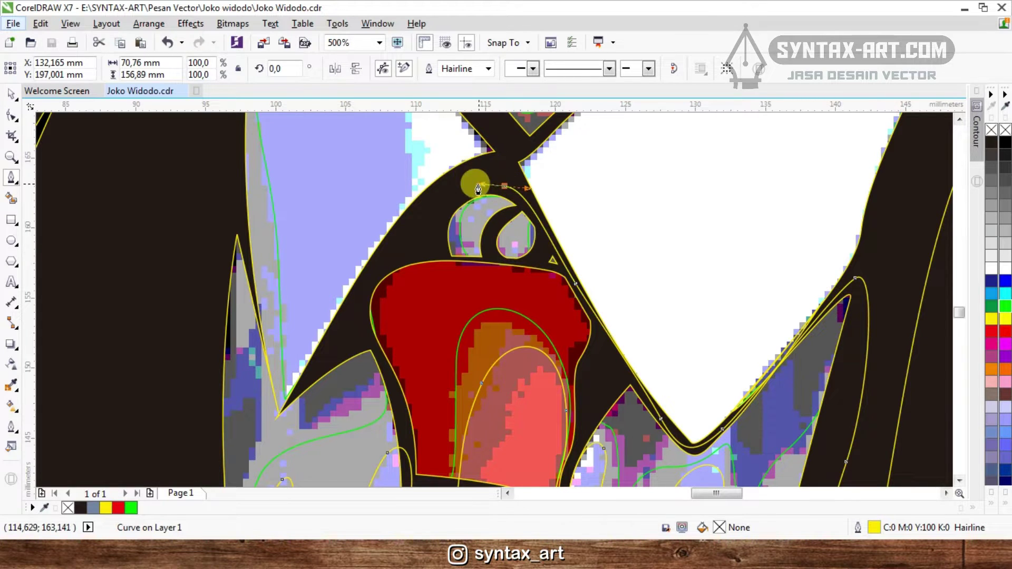
drag(411, 240, 384, 271)
click(298, 380)
- Trace the left collar's lavender area up to its top and back down inside the black line beside the neck
scroll(431, 298, down, 1)
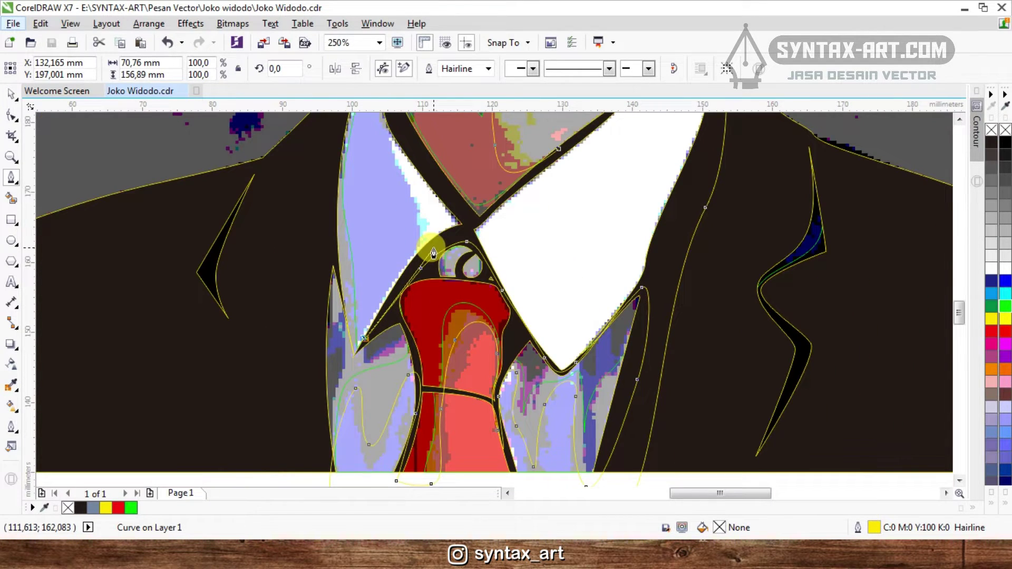
scroll(376, 316, up, 1)
scroll(457, 444, down, 2)
scroll(420, 380, up, 2)
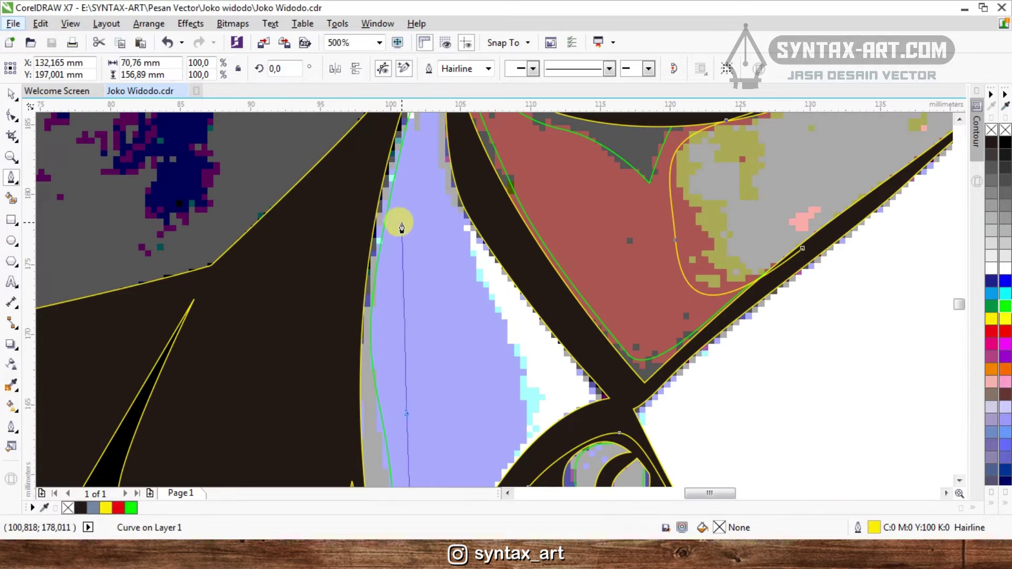
drag(417, 177, 449, 126)
scroll(460, 217, down, 2)
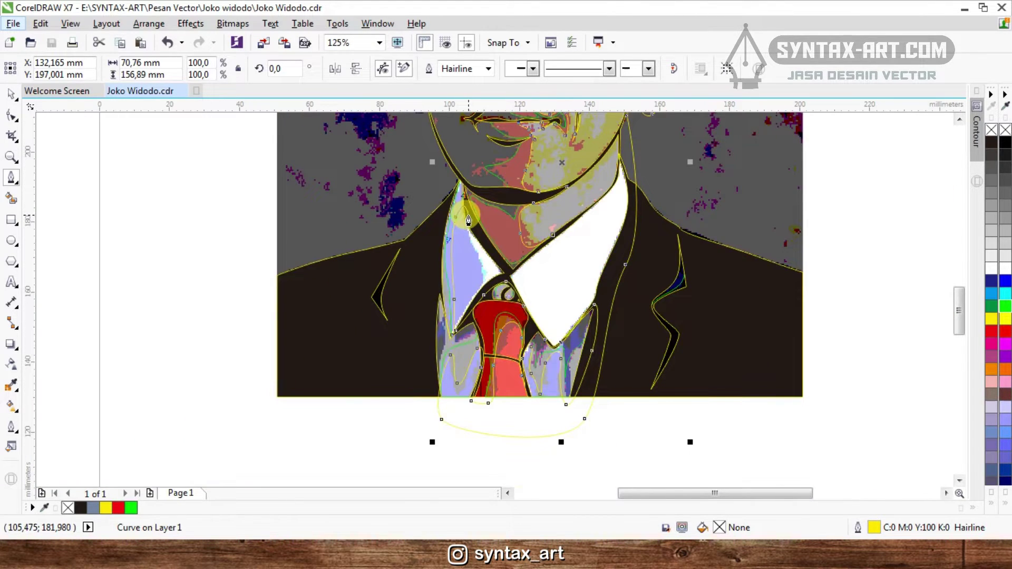
scroll(468, 214, up, 2)
drag(575, 383, 596, 411)
- Cross the outline over the collar junction and turn it around the white collar's inner corner
scroll(600, 359, down, 1)
scroll(608, 391, up, 1)
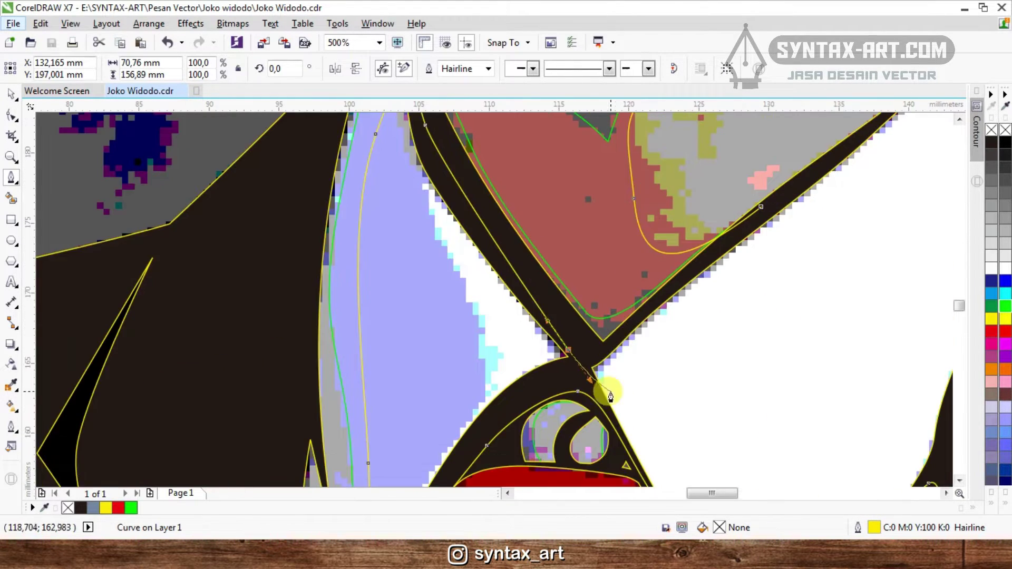
scroll(543, 306, down, 1)
scroll(542, 310, up, 1)
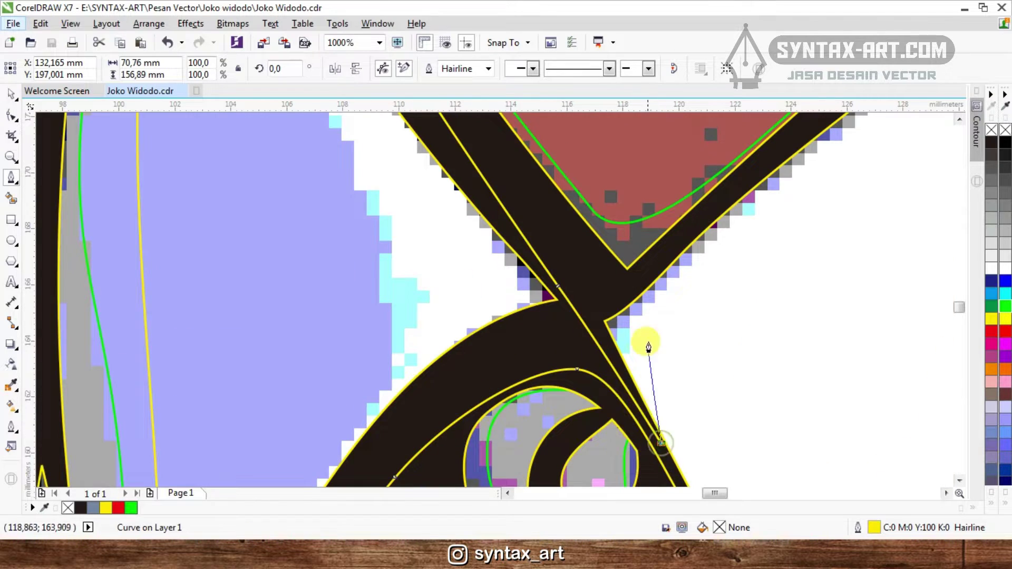
scroll(695, 258, down, 1)
scroll(694, 258, up, 1)
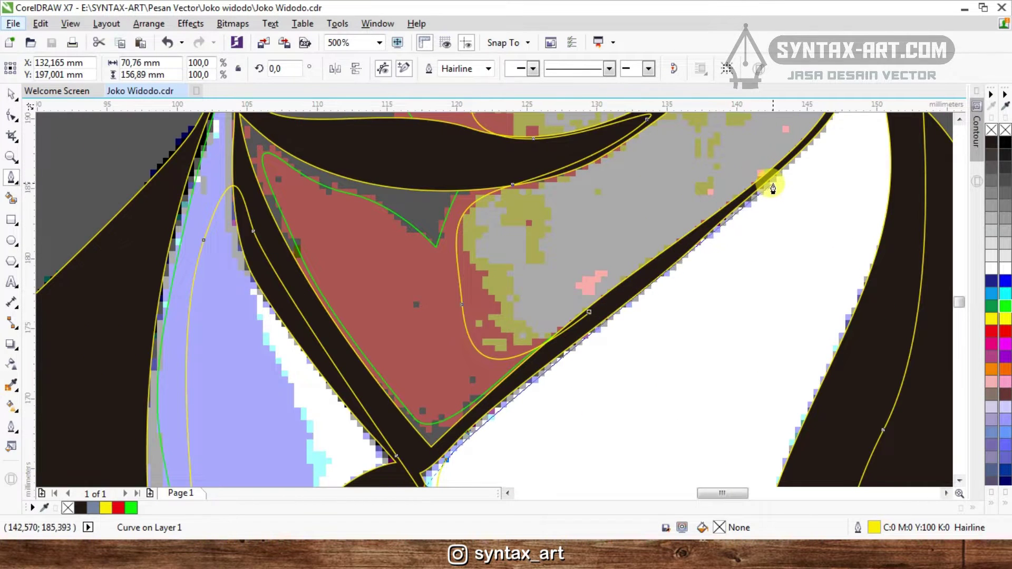
- Follow the white collar's upper edge to its top and return along the neck line to close the outline
scroll(773, 189, down, 1)
scroll(729, 260, up, 1)
scroll(786, 162, down, 1)
scroll(786, 162, up, 1)
scroll(763, 235, down, 1)
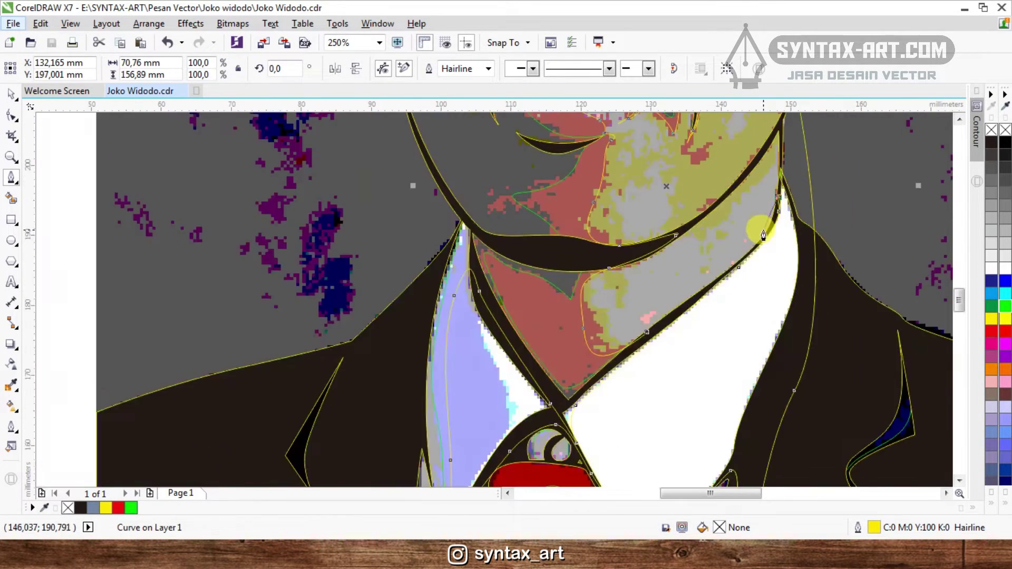
scroll(763, 231, up, 2)
drag(760, 270, 711, 317)
scroll(780, 253, down, 2)
scroll(670, 345, up, 1)
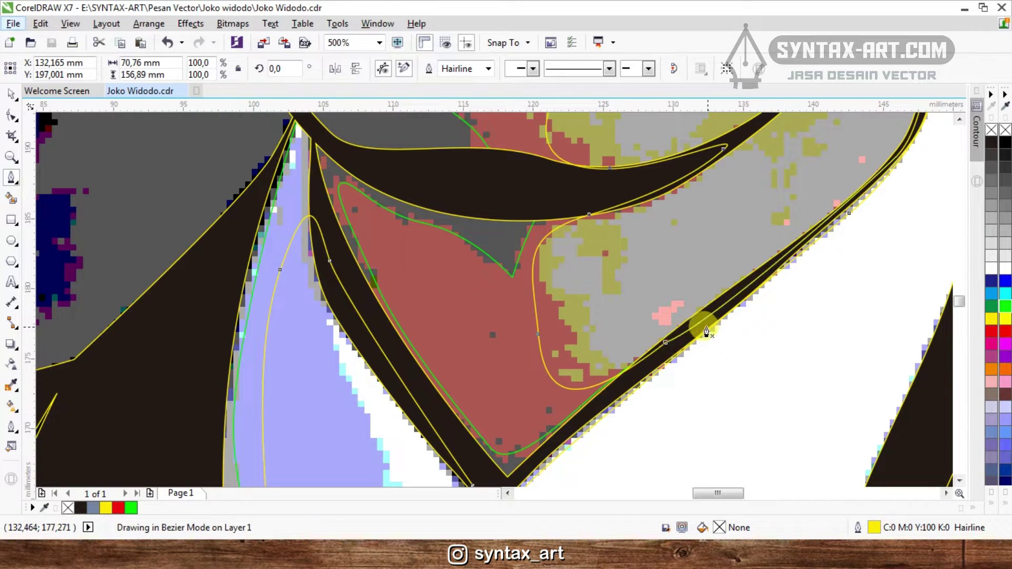
- Intersect the closed outline with the existing green-outlined shading shape and fill the resulting shape red
key(space)
shift+click(499, 296)
click(456, 69)
scroll(456, 256, down, 2)
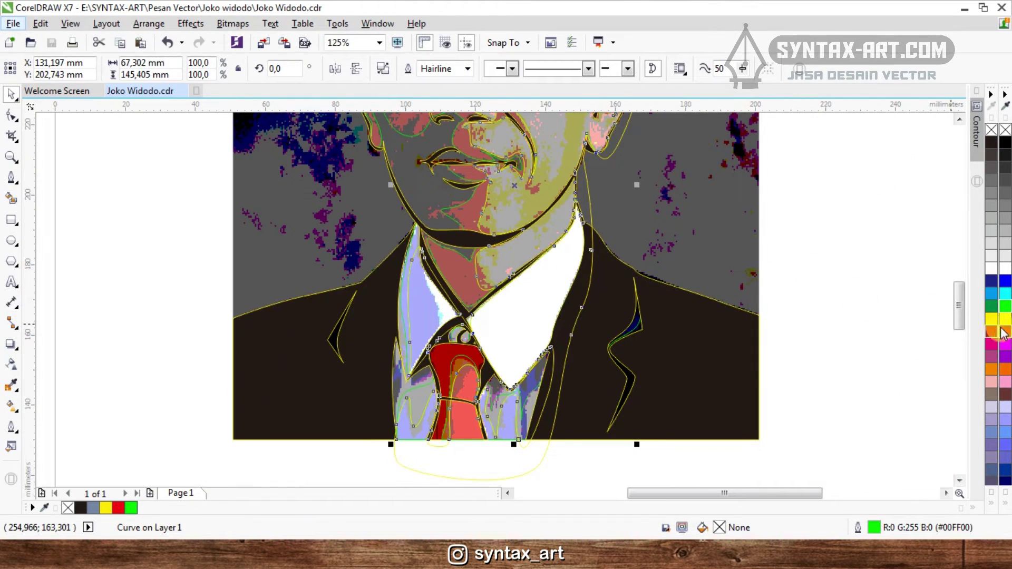
click(1003, 332)
click(799, 293)
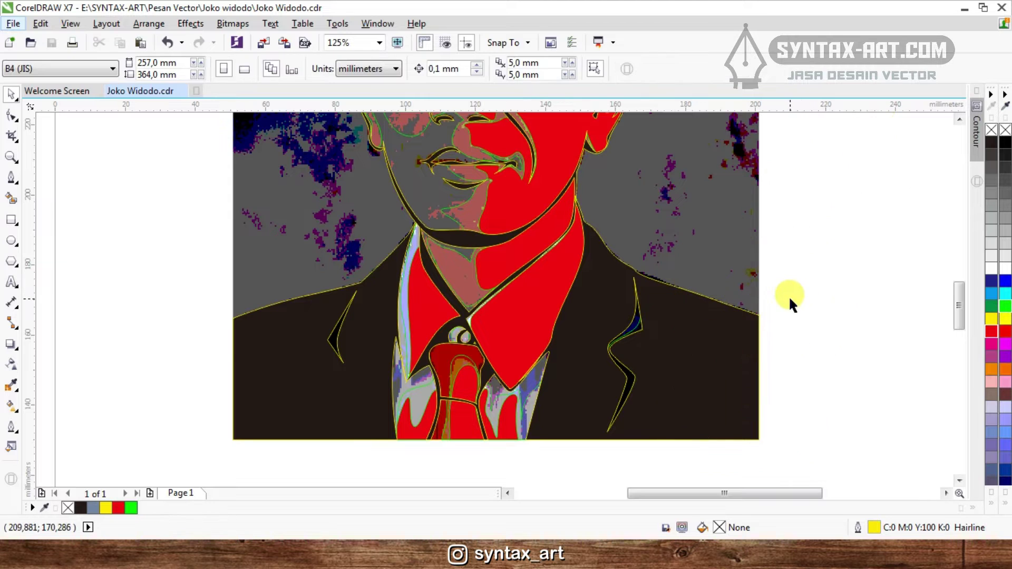
- Remove the red fill from the light-tone shape and give it a yellow outline
scroll(746, 344, down, 2)
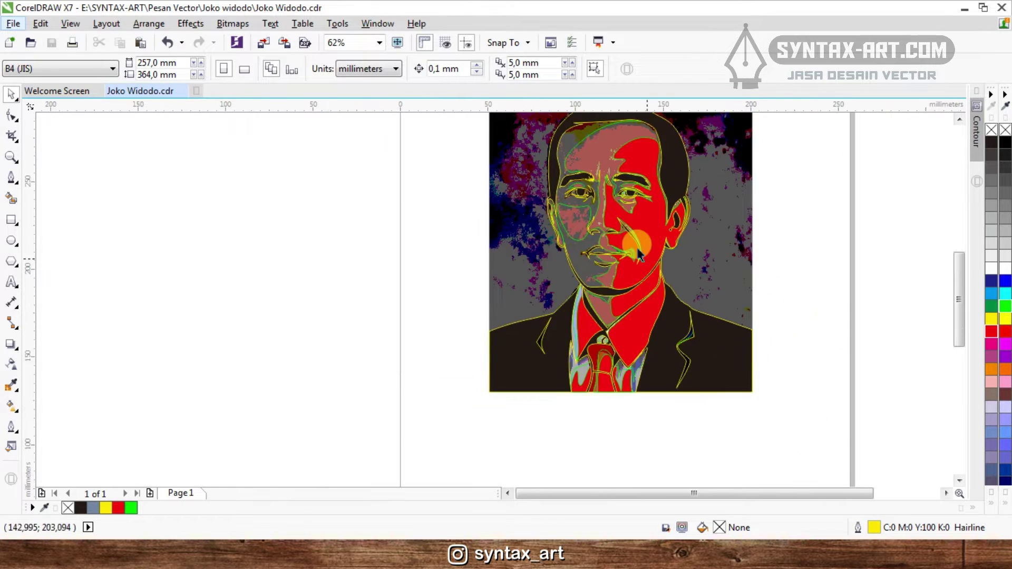
click(660, 232)
right_click(991, 131)
click(633, 152)
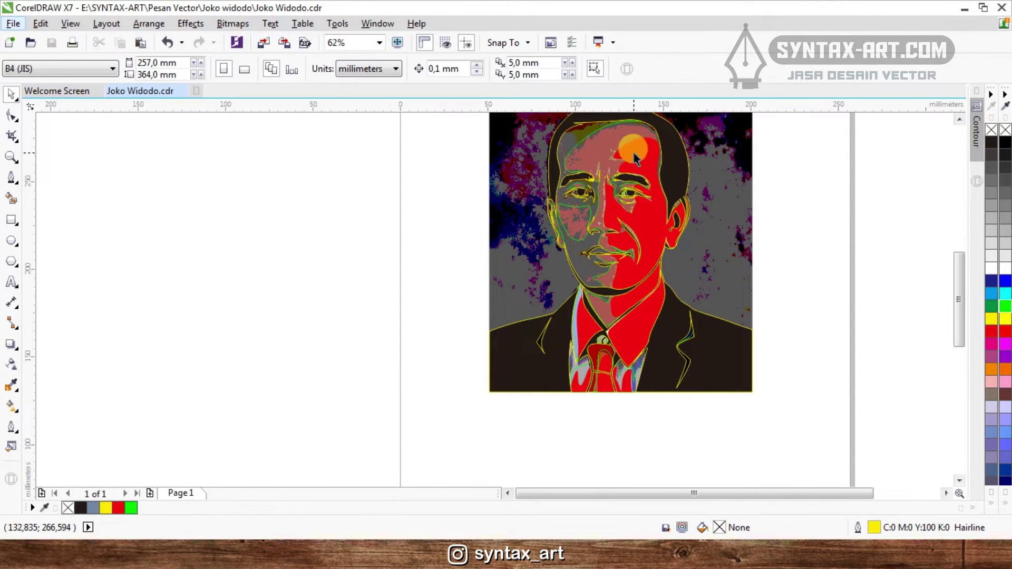
click(597, 150)
click(991, 130)
right_click(991, 319)
click(826, 252)
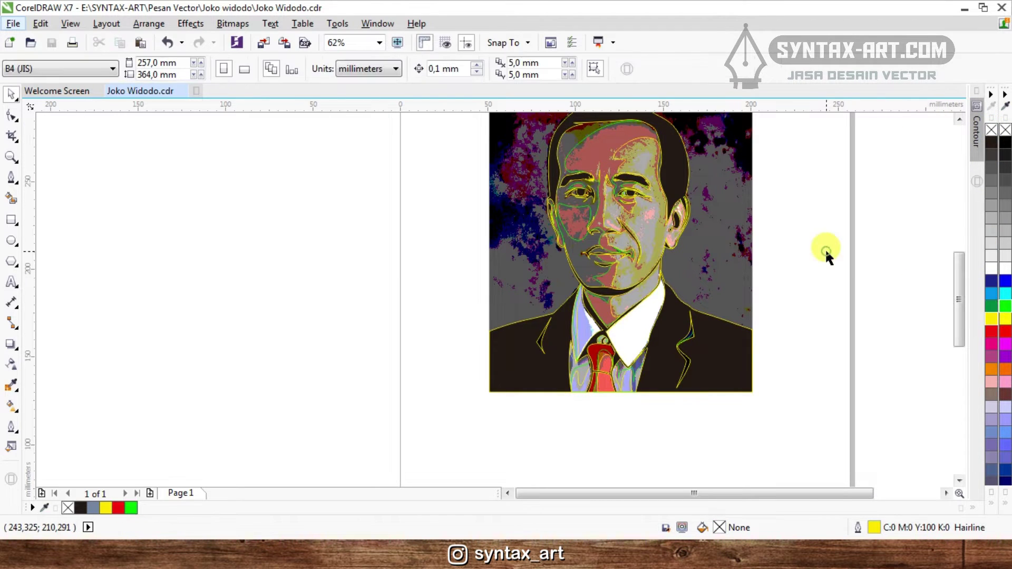
- Start a new Pen outline at the tie's bottom edge and try a first segment up the brightest red area
drag(817, 202, 815, 286)
drag(791, 461, 791, 461)
click(708, 375)
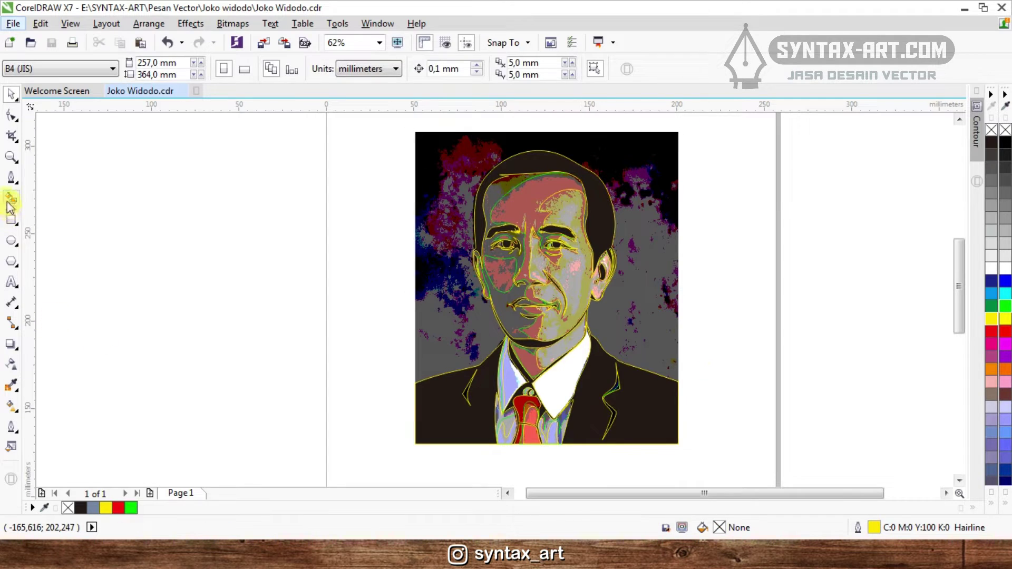
click(11, 220)
scroll(601, 407, up, 1)
scroll(501, 203, down, 2)
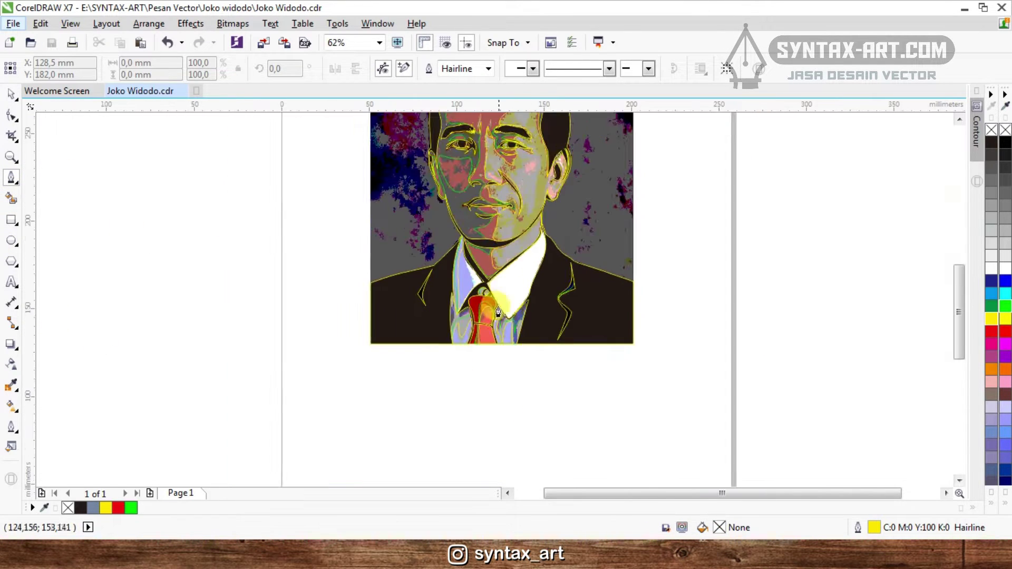
scroll(483, 352, up, 6)
drag(467, 217, 478, 182)
scroll(481, 205, up, 2)
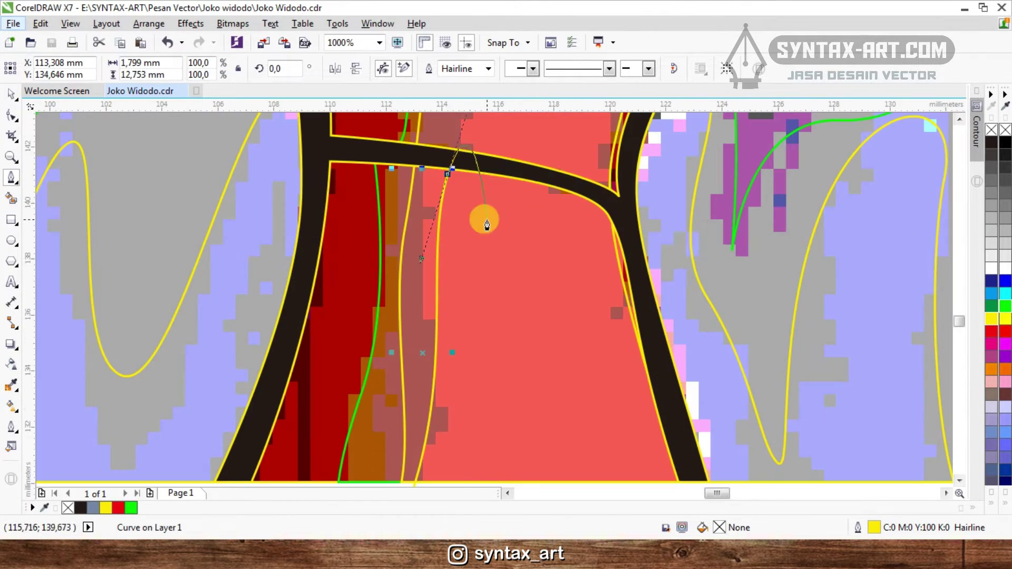
scroll(452, 272, down, 2)
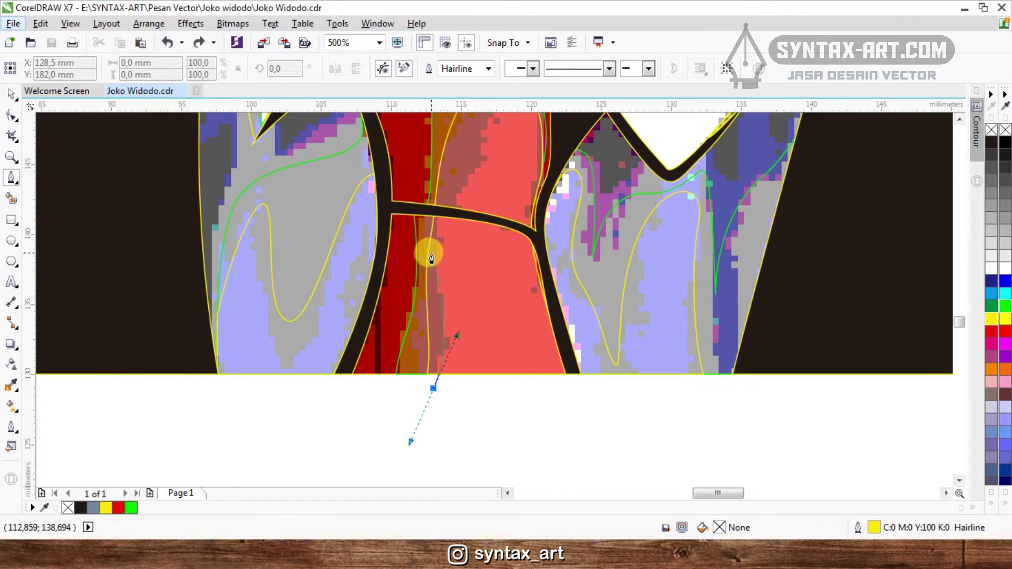
- Trace the left edge of the tie's brightest red area up through the fold and toward the top of its highlight
scroll(440, 240, up, 1)
drag(447, 247, 456, 214)
click(501, 189)
scroll(500, 187, down, 1)
scroll(507, 283, down, 1)
drag(493, 184, 558, 124)
scroll(526, 172, up, 1)
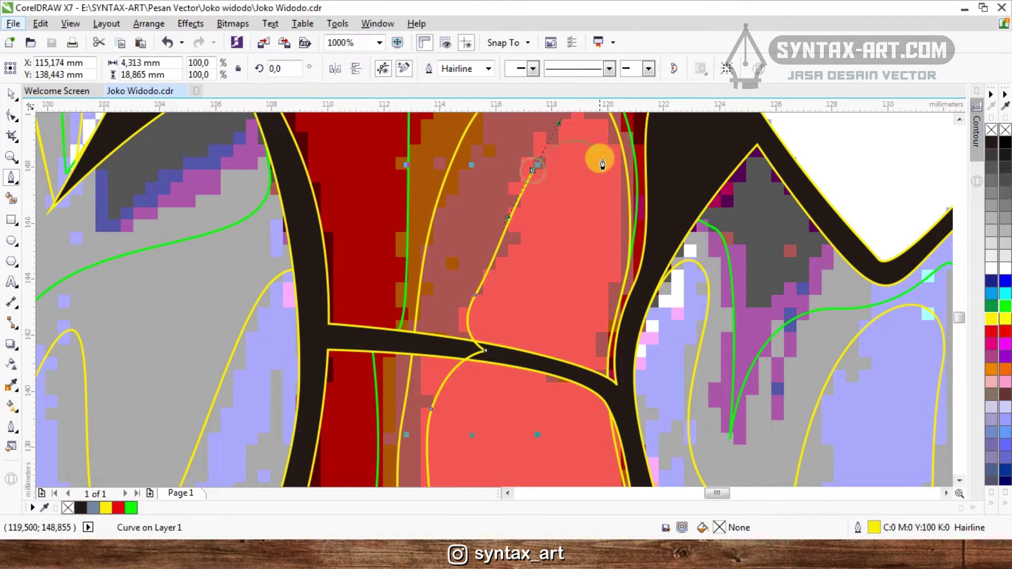
- Arc the outline over the top of the tie's brightest area and down its right side to the fold
drag(617, 215, 622, 282)
scroll(594, 322, down, 1)
scroll(606, 356, up, 1)
drag(607, 357, 630, 407)
scroll(562, 238, down, 1)
scroll(592, 260, up, 1)
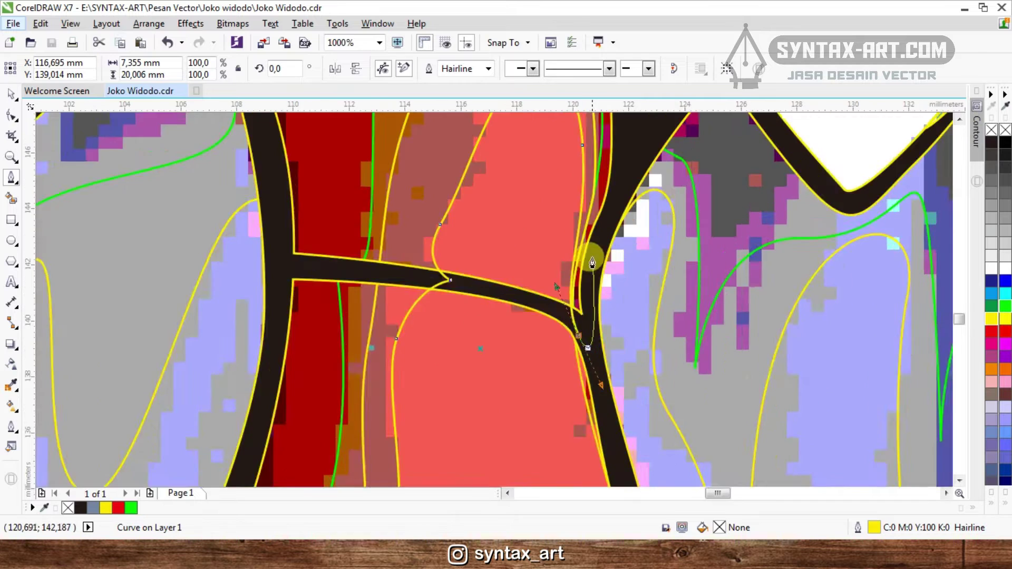
- Trace the outline around the narrow white strip of shirt beside the tie and up toward the shirt panel's tip
scroll(593, 259, down, 1)
scroll(603, 264, up, 1)
scroll(626, 250, down, 2)
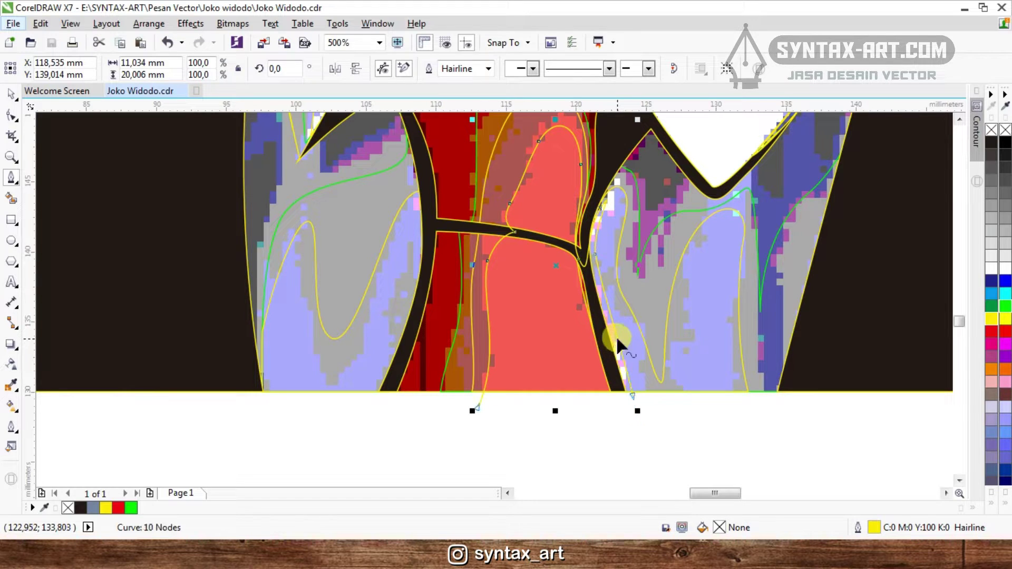
scroll(617, 380, up, 2)
scroll(601, 337, down, 5)
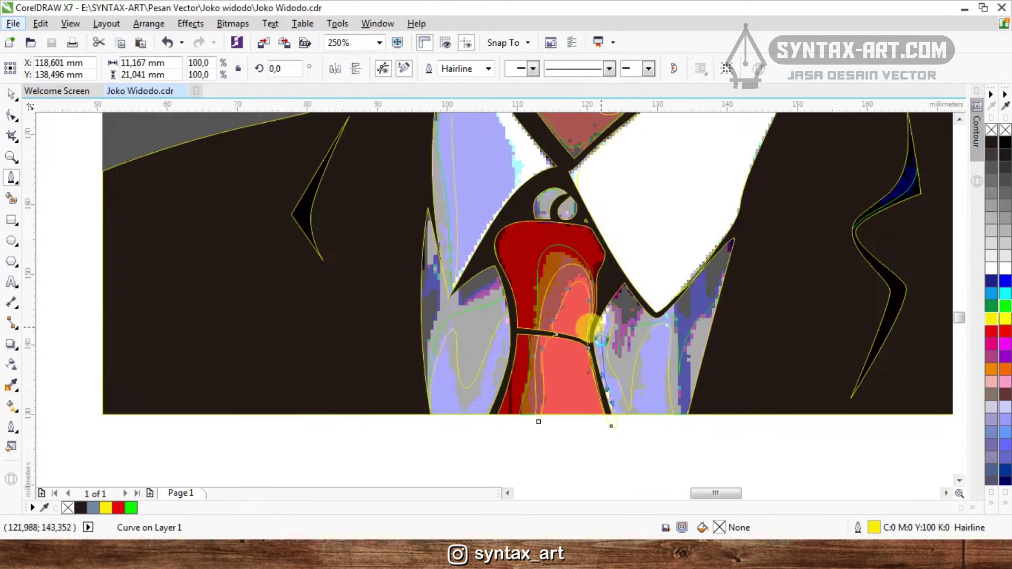
scroll(583, 279, up, 5)
drag(610, 138, 610, 137)
scroll(610, 138, down, 1)
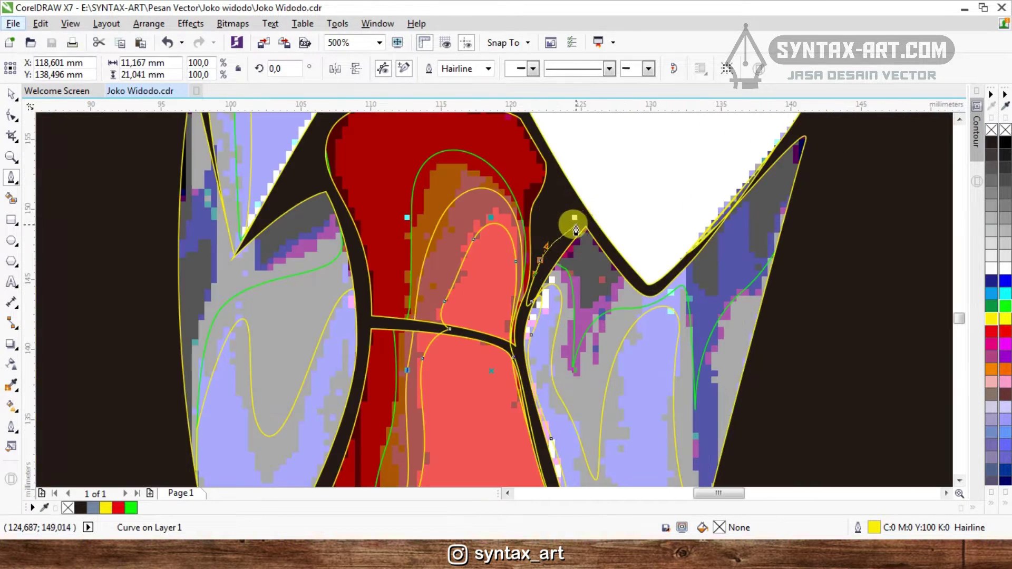
- Carry the outline over the right shirt panel's tip and around the white collar's lower point
click(583, 209)
drag(641, 284, 655, 297)
scroll(688, 271, up, 1)
drag(698, 244, 705, 234)
scroll(729, 190, down, 3)
scroll(757, 154, up, 3)
- Follow the white collar's outer edge upward beside the jacket lapel
drag(728, 189, 764, 155)
scroll(623, 366, down, 3)
scroll(648, 304, up, 2)
drag(667, 288, 700, 228)
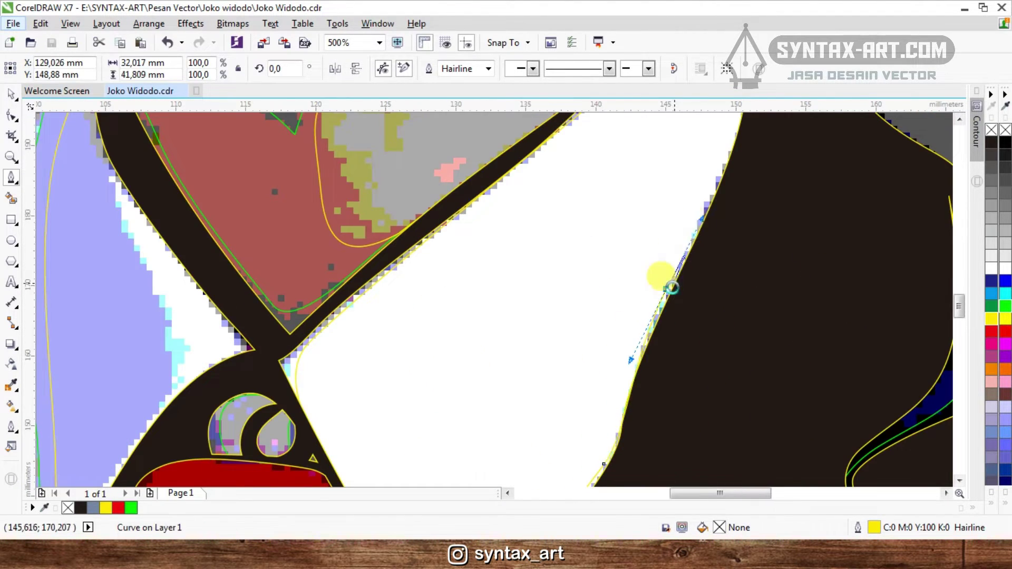
scroll(667, 284, down, 1)
scroll(706, 201, up, 1)
- Take the outline around the white collar's top and back down along the side of the neck
drag(713, 160, 717, 125)
scroll(715, 139, down, 2)
scroll(712, 264, up, 2)
click(691, 267)
drag(677, 301, 641, 376)
- Trace the outline around the neck's light grey patch and follow the jawline up toward the ear
scroll(673, 287, down, 2)
scroll(614, 337, up, 3)
drag(566, 370, 471, 432)
scroll(433, 419, down, 3)
scroll(432, 399, up, 2)
drag(432, 398, 419, 362)
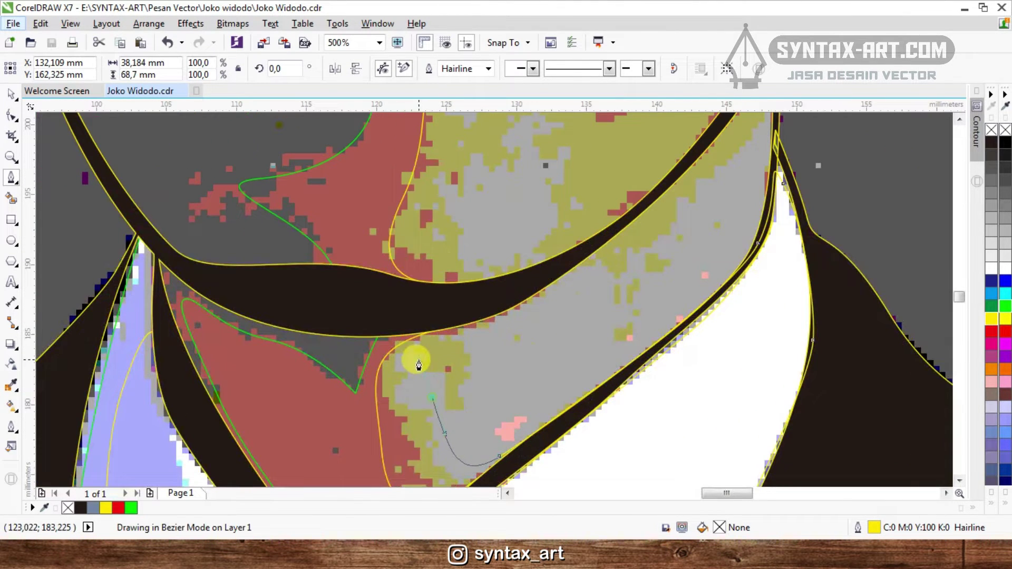
scroll(707, 167, up, 1)
click(681, 220)
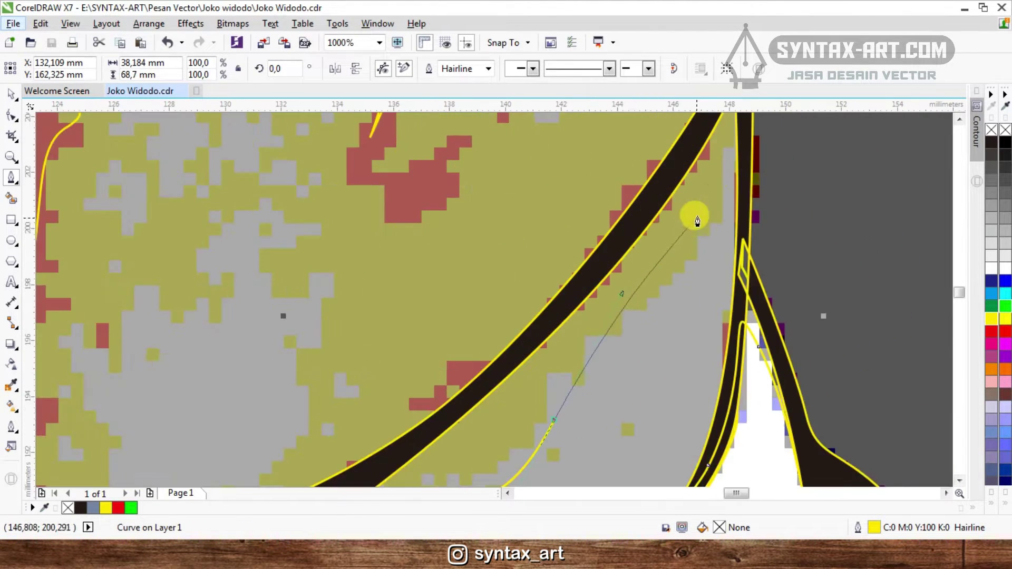
scroll(717, 209, down, 1)
scroll(712, 200, down, 2)
scroll(759, 216, up, 2)
scroll(785, 220, down, 2)
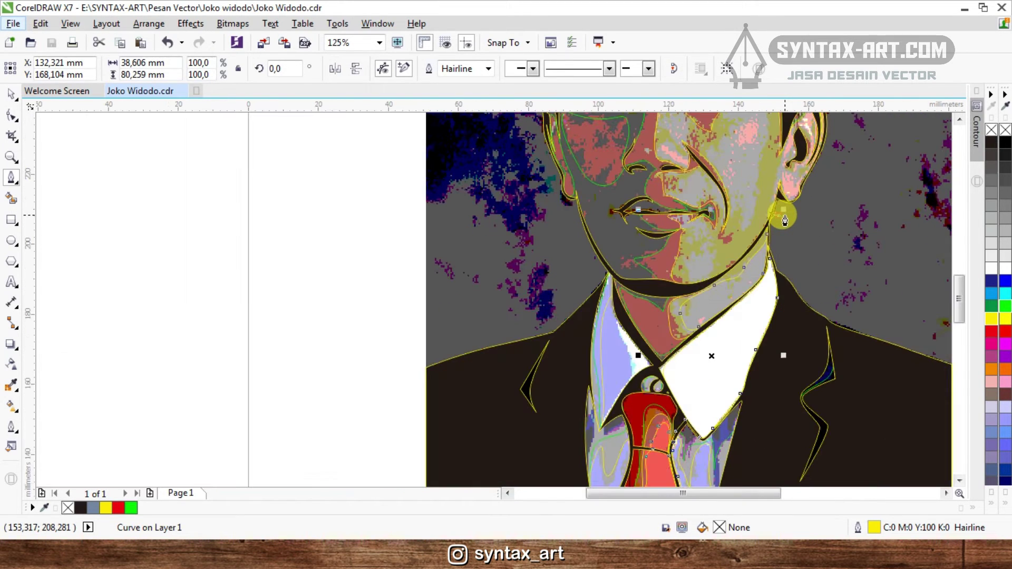
scroll(787, 240, up, 2)
- Try green and blue as the curve's outline colour, then undo back to the part traced beside the tie
right_click(1005, 281)
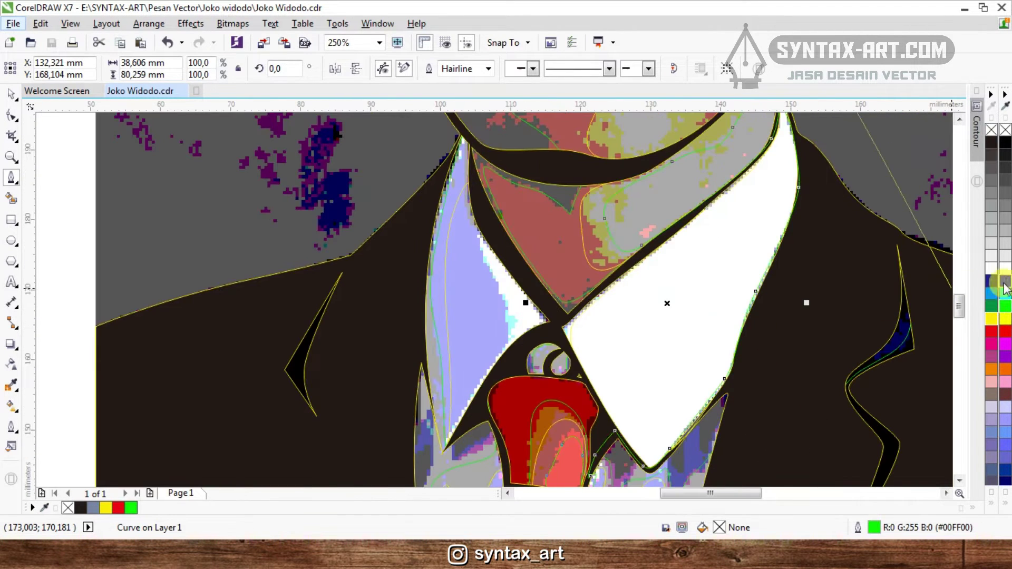
scroll(659, 210, down, 2)
scroll(641, 187, up, 3)
scroll(641, 188, down, 2)
scroll(646, 208, up, 2)
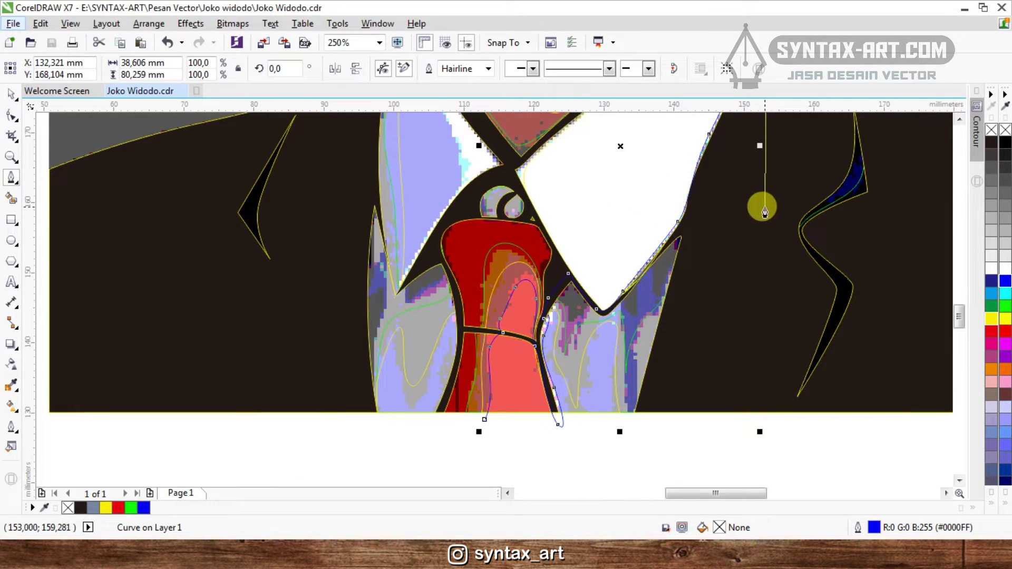
scroll(730, 242, down, 2)
scroll(688, 165, up, 2)
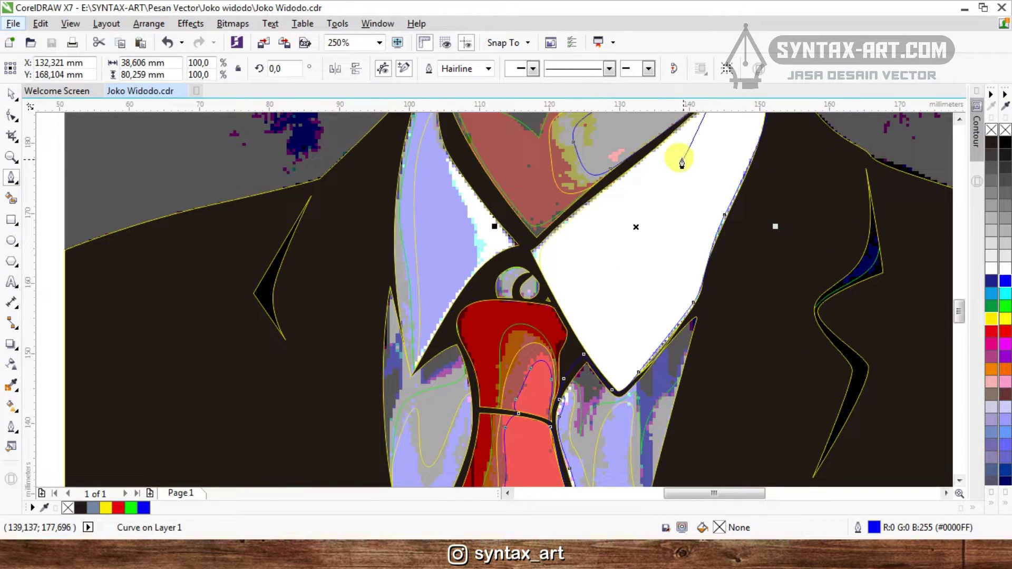
key(ctrl+z)
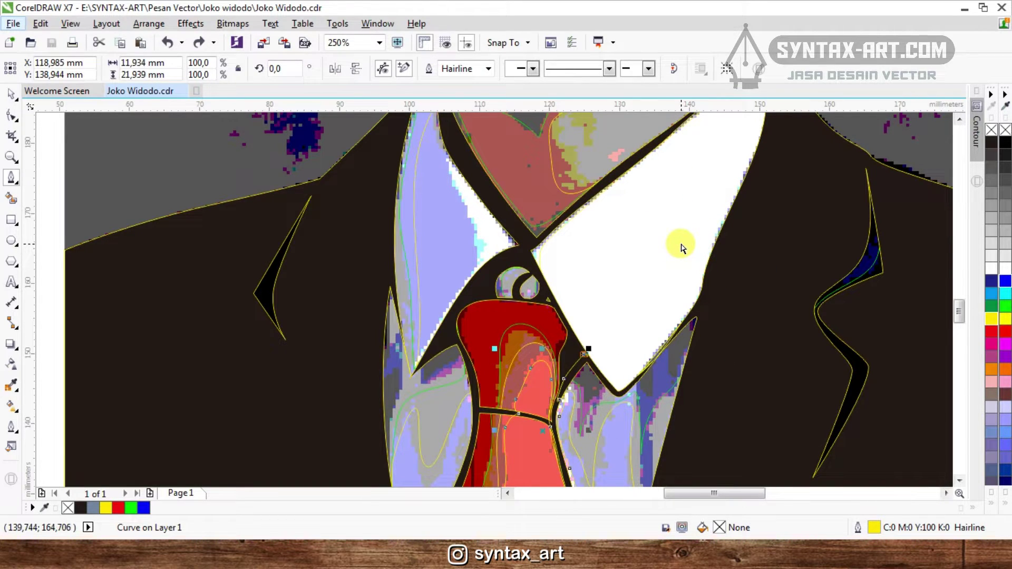
- Carry the outline up along the right white collar's inner edge, slightly inside the black line, to the collar's top
scroll(546, 293, up, 1)
drag(549, 289, 591, 209)
scroll(520, 294, down, 1)
scroll(542, 230, up, 1)
scroll(552, 264, down, 4)
scroll(548, 275, up, 4)
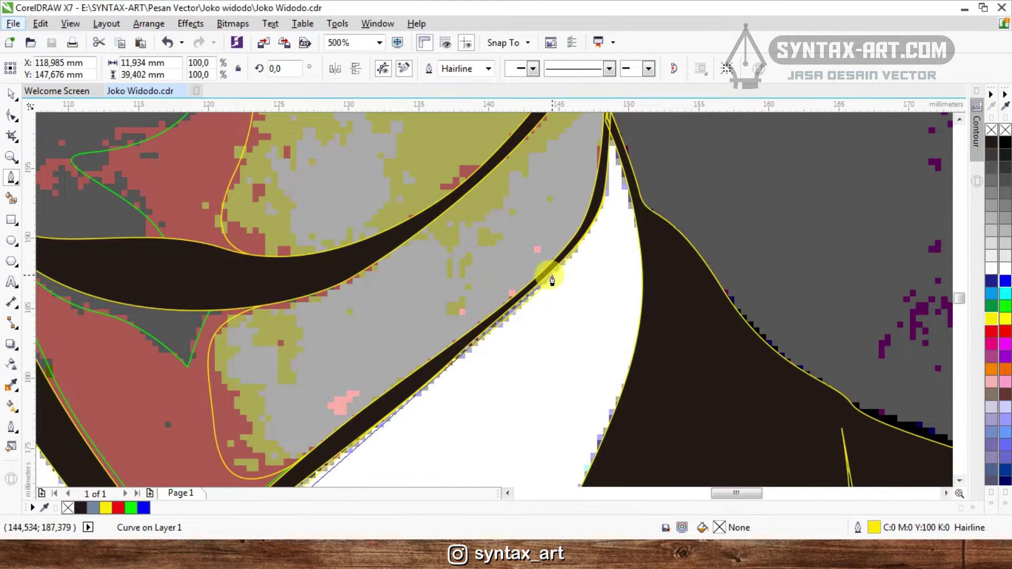
drag(552, 274, 594, 228)
scroll(593, 227, down, 4)
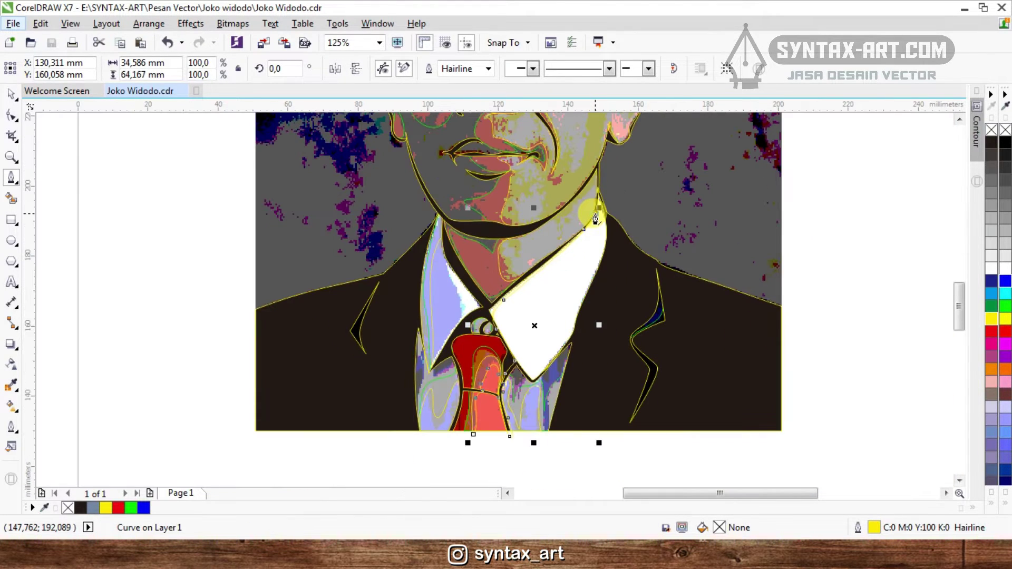
- Take the outline back down the black collar line and around the lower end of the neck's light grey patch
scroll(595, 219, up, 4)
drag(455, 290, 357, 341)
drag(299, 391, 253, 386)
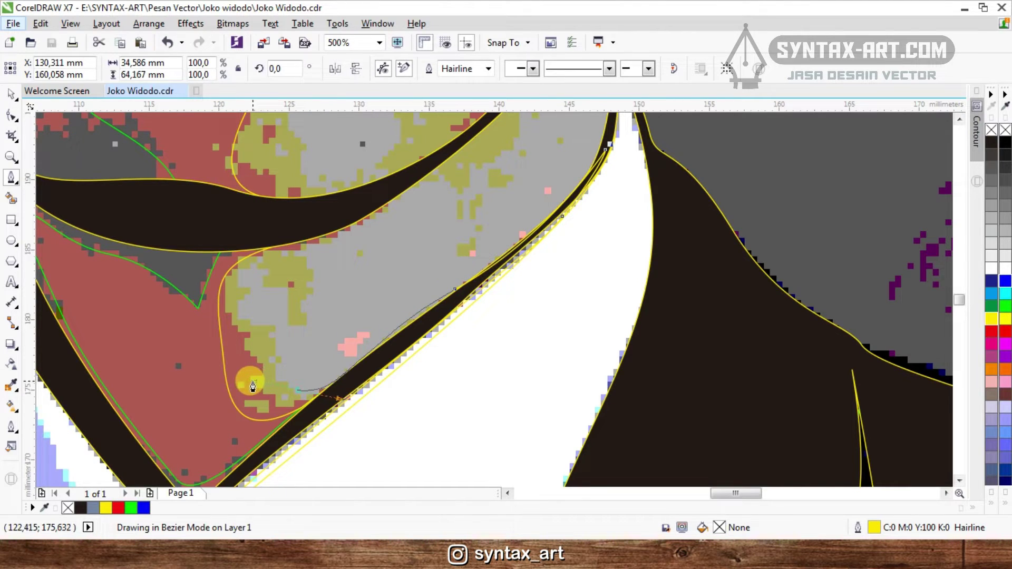
drag(294, 251, 349, 232)
scroll(342, 365, down, 2)
scroll(349, 340, up, 2)
key(ctrl+z)
drag(291, 329, 352, 284)
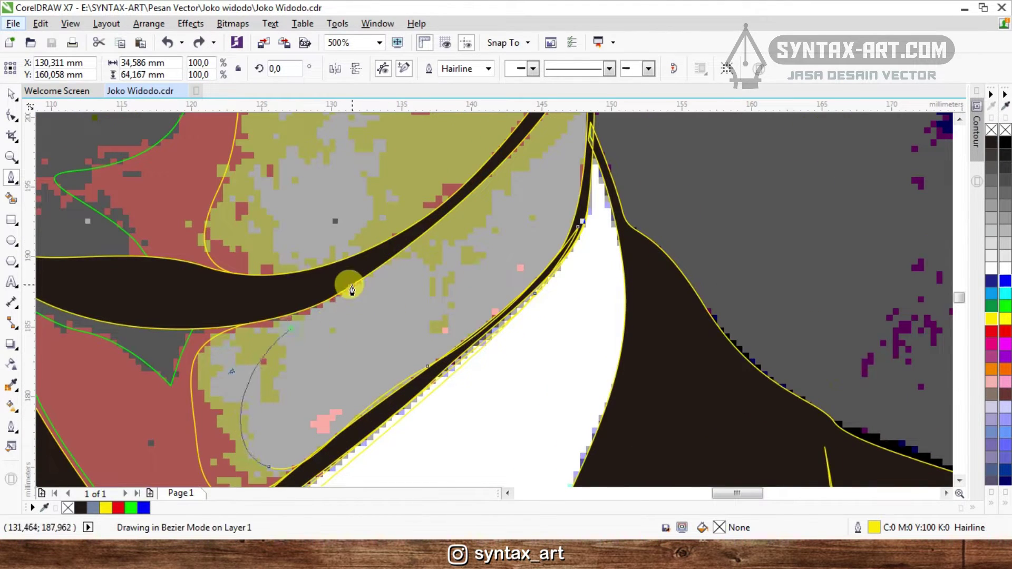
- Continue the outline along the upper side of the neck's grey patch and up the front edge of the ear
scroll(352, 289, down, 4)
scroll(403, 289, up, 4)
drag(398, 311, 446, 302)
scroll(542, 276, up, 3)
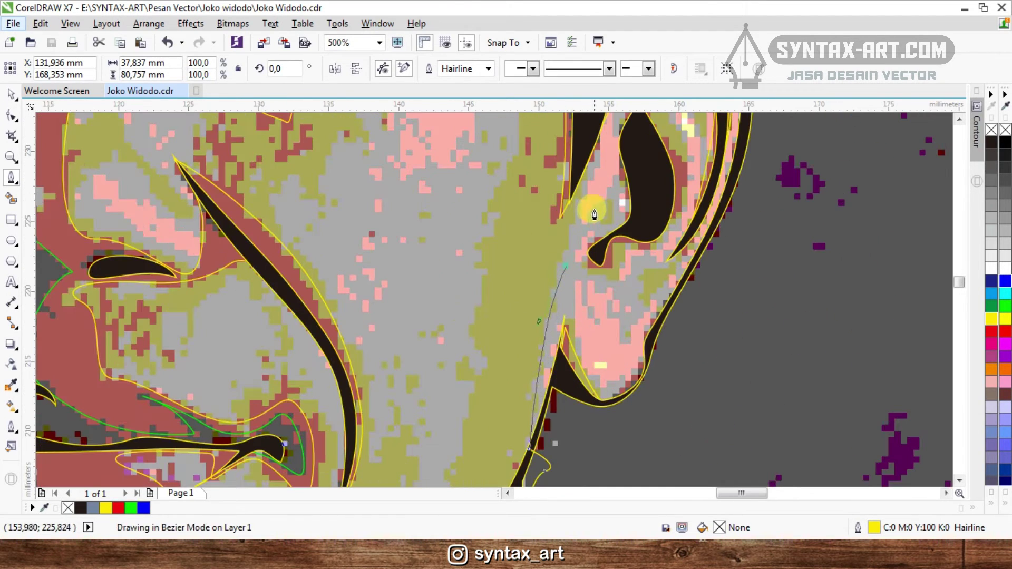
scroll(592, 208, down, 4)
scroll(590, 226, up, 5)
scroll(608, 221, down, 2)
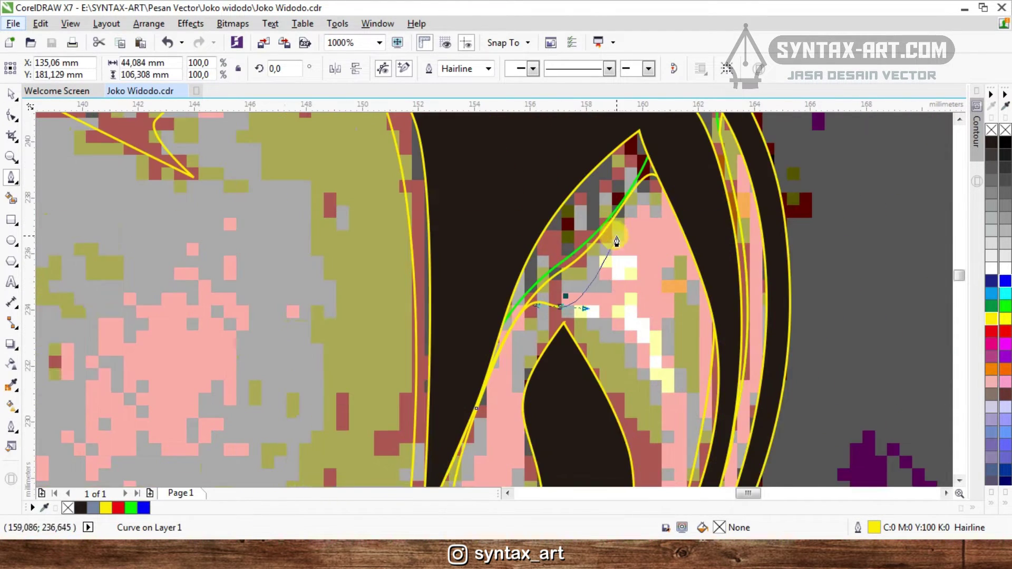
- Bring the outline down inside the ear and around the lower end of the dark hollow
drag(558, 356, 566, 373)
scroll(529, 389, up, 1)
drag(521, 378, 519, 402)
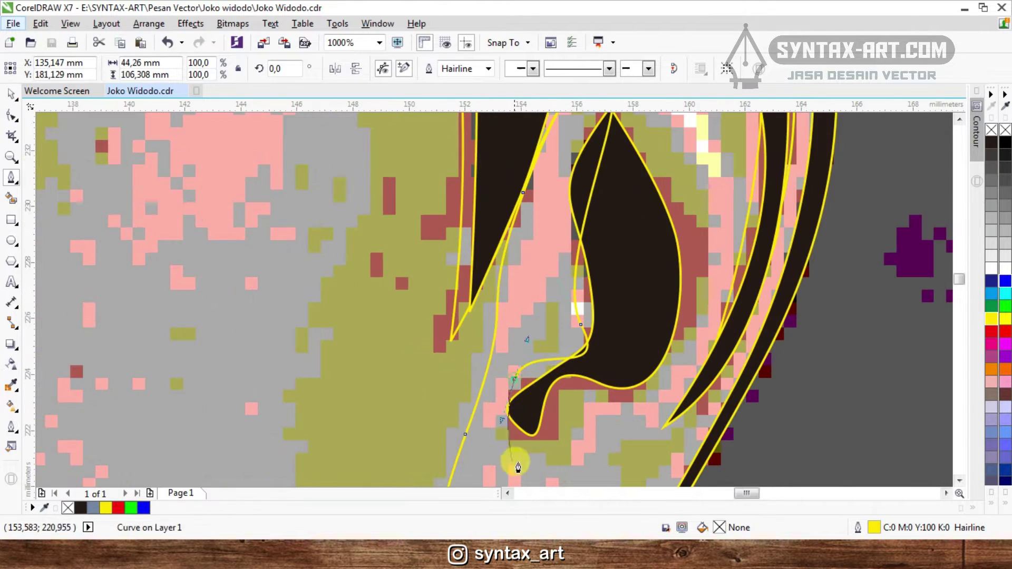
drag(552, 439, 564, 419)
drag(610, 395, 636, 405)
scroll(634, 407, down, 1)
scroll(656, 381, up, 1)
- Follow the outline up the far side of the ear's dark hollow and over to the highlight at the ear's top
drag(674, 348, 705, 259)
scroll(688, 345, down, 1)
scroll(661, 272, up, 1)
drag(648, 232, 615, 193)
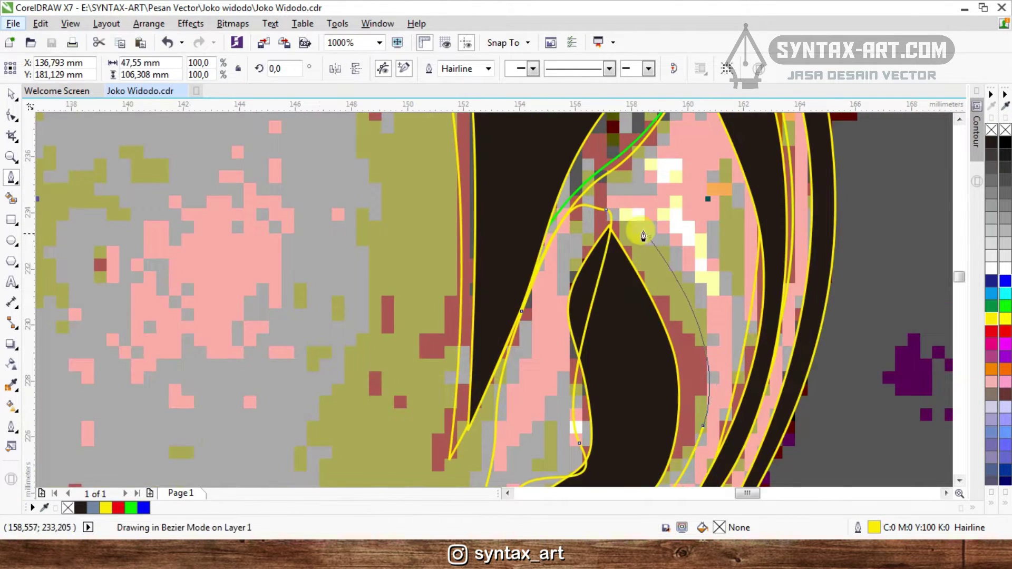
scroll(616, 190, down, 1)
scroll(635, 176, up, 2)
scroll(635, 199, down, 2)
scroll(645, 168, up, 1)
drag(632, 243, 669, 214)
scroll(670, 218, down, 2)
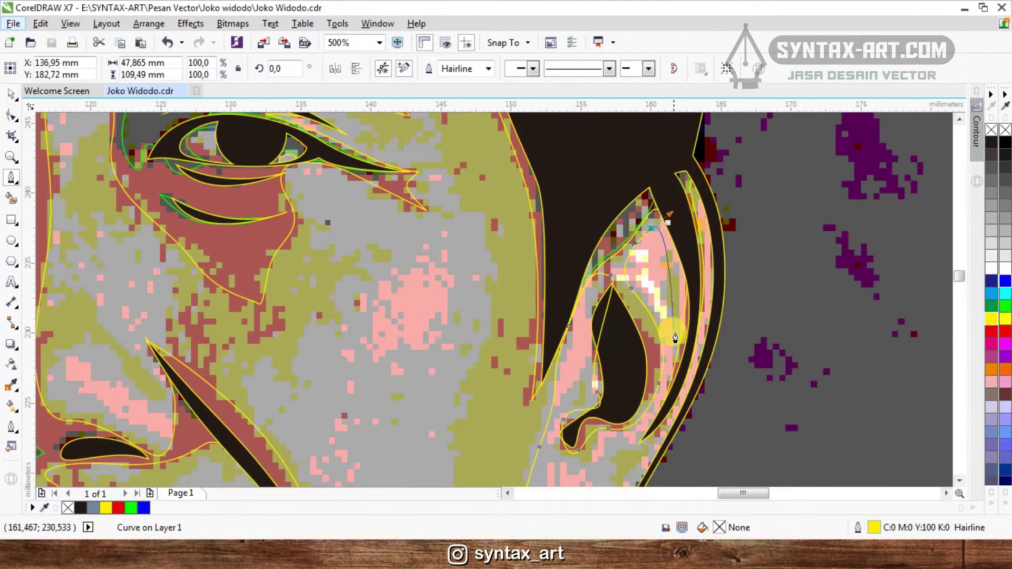
- Trace down the ear's inner ridge, back up the narrow rim highlight, and down outside the ear
drag(659, 415, 659, 416)
click(643, 439)
drag(699, 340, 710, 281)
drag(723, 177, 738, 176)
scroll(737, 142, down, 1)
drag(746, 326, 724, 371)
scroll(671, 356, down, 2)
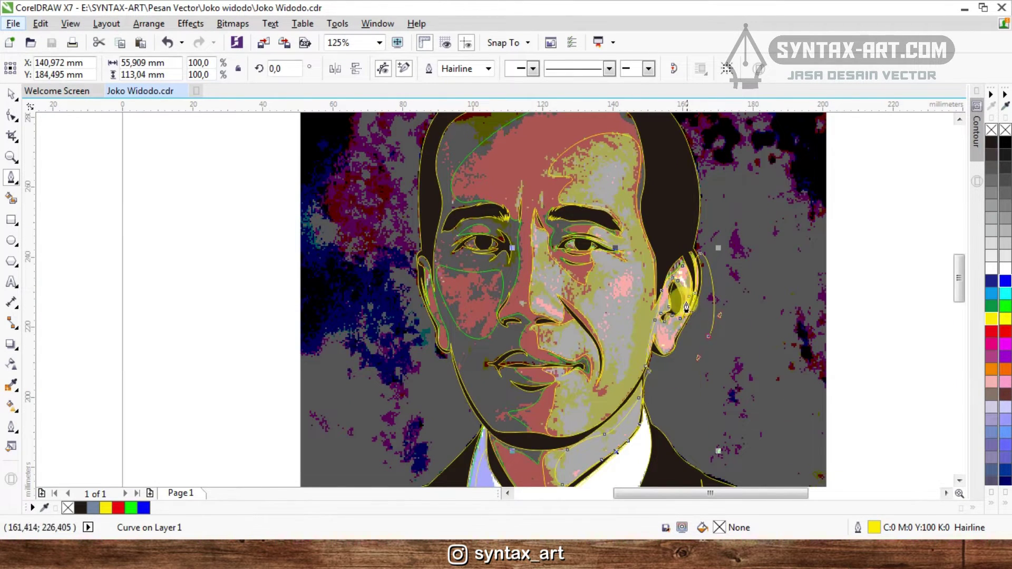
- Run the outline within the black line under the right collar's point and back toward the tie
scroll(680, 300, up, 8)
scroll(632, 255, down, 3)
scroll(565, 271, up, 1)
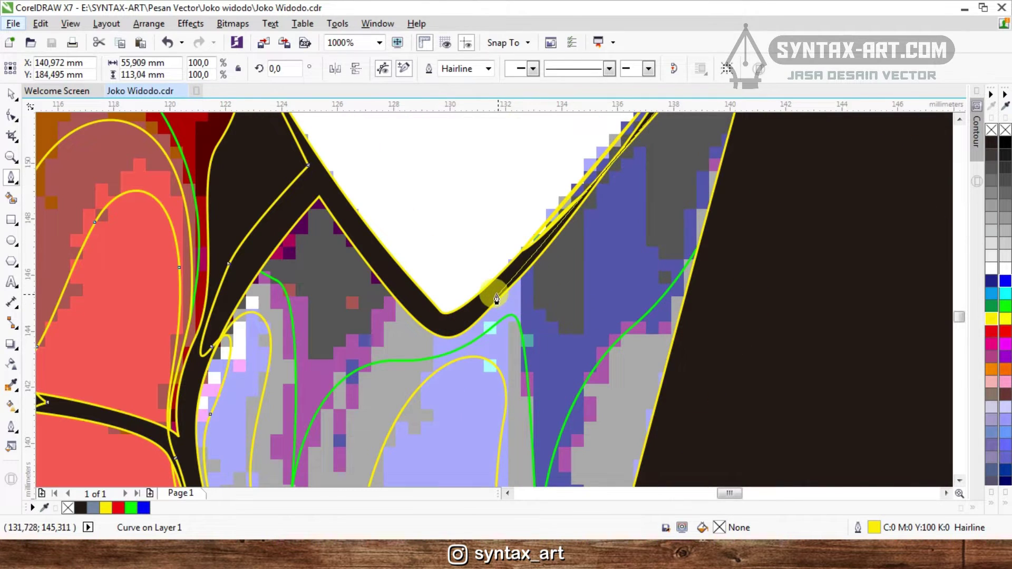
click(320, 199)
scroll(295, 208, down, 2)
scroll(268, 227, up, 2)
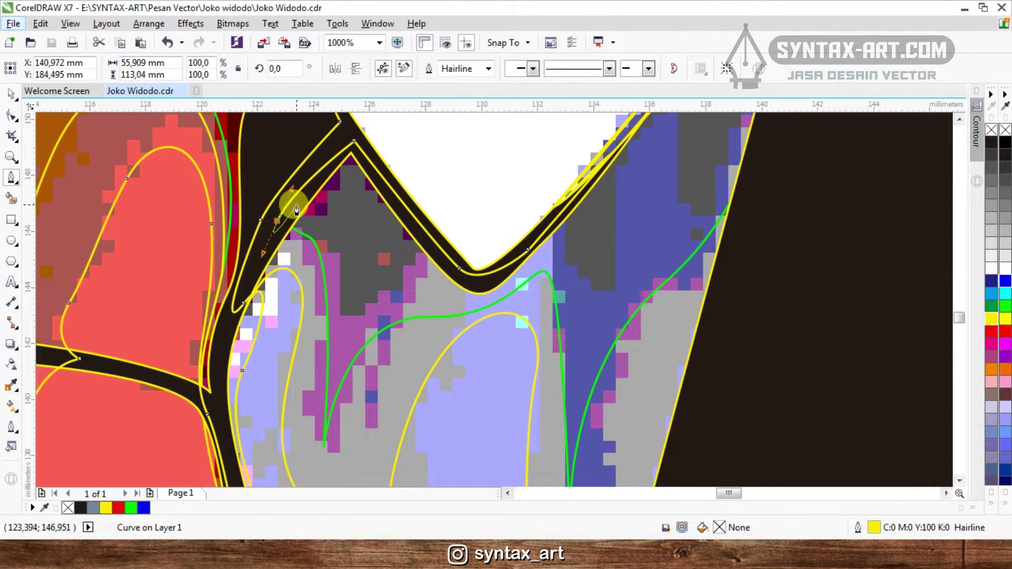
- Trace the outline around the small white shirt highlights beside the tie knot and down along the tie's edge
scroll(297, 210, up, 1)
scroll(276, 181, down, 1)
scroll(264, 221, up, 1)
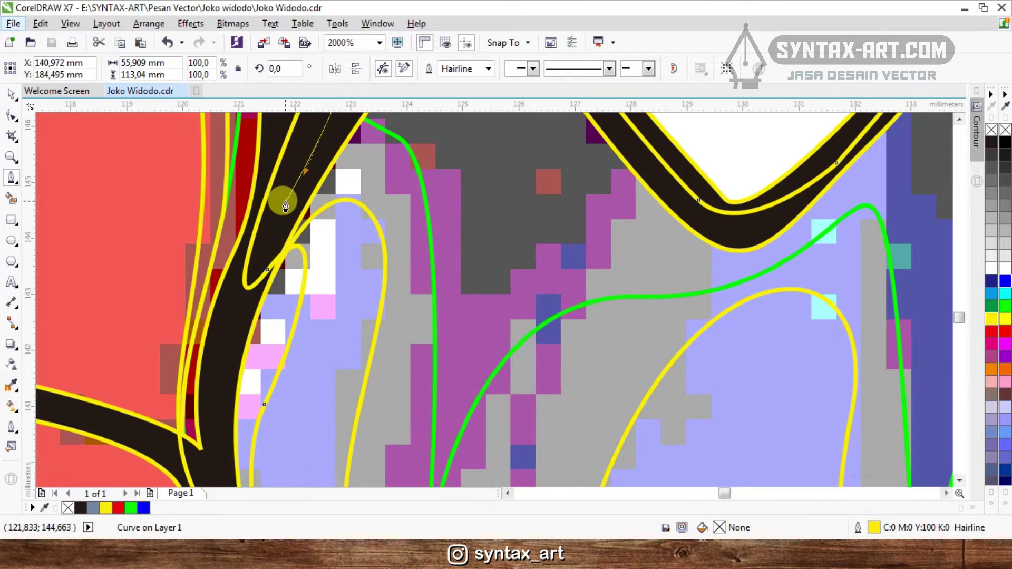
scroll(286, 206, down, 1)
scroll(277, 217, up, 1)
drag(279, 217, 302, 359)
scroll(268, 244, down, 1)
scroll(274, 272, up, 1)
scroll(343, 169, down, 1)
scroll(295, 326, up, 1)
drag(331, 300, 350, 410)
scroll(348, 268, down, 2)
scroll(374, 360, up, 1)
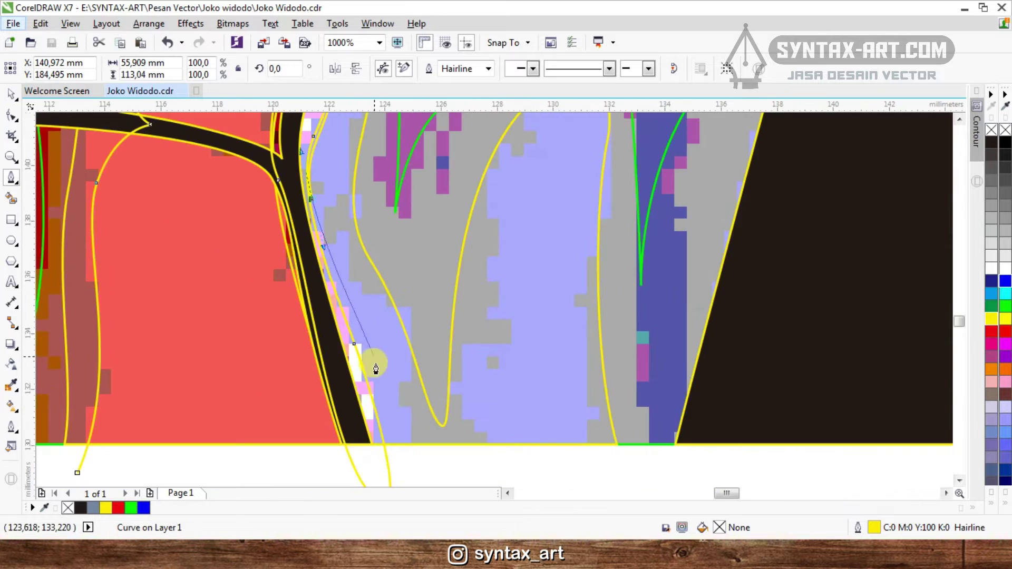
- Extend the outline below the portrait's bottom edge and close the curve at its starting point under the tie
drag(388, 442, 344, 415)
scroll(396, 375, down, 1)
scroll(387, 440, up, 1)
scroll(347, 362, down, 1)
scroll(343, 313, up, 1)
drag(337, 293, 323, 232)
scroll(346, 295, down, 1)
scroll(318, 380, up, 1)
key(ctrl+z)
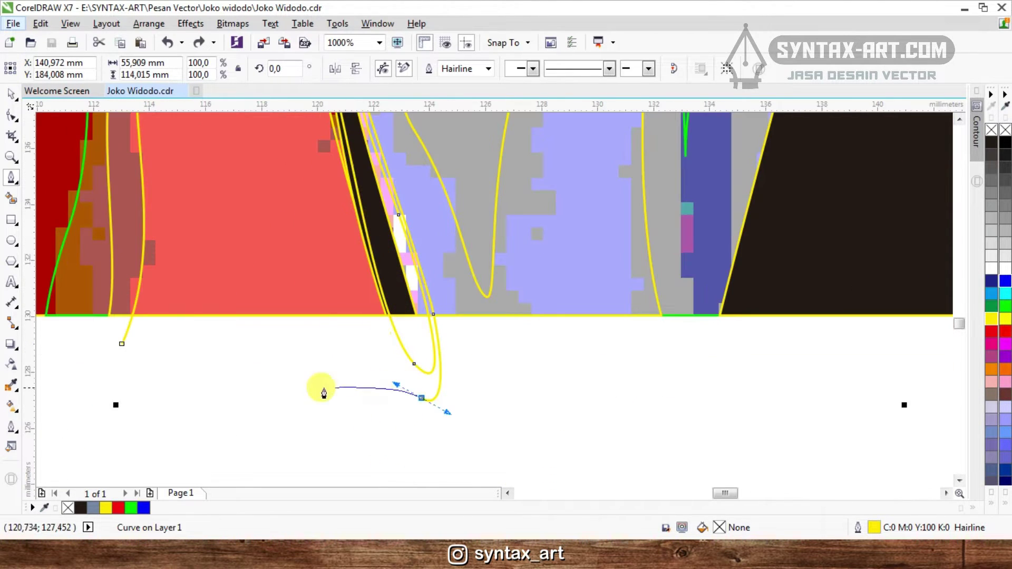
click(126, 345)
- Reshape the curve segments beside the tie so the outline stays within the black line around the shirt highlights
key(F10)
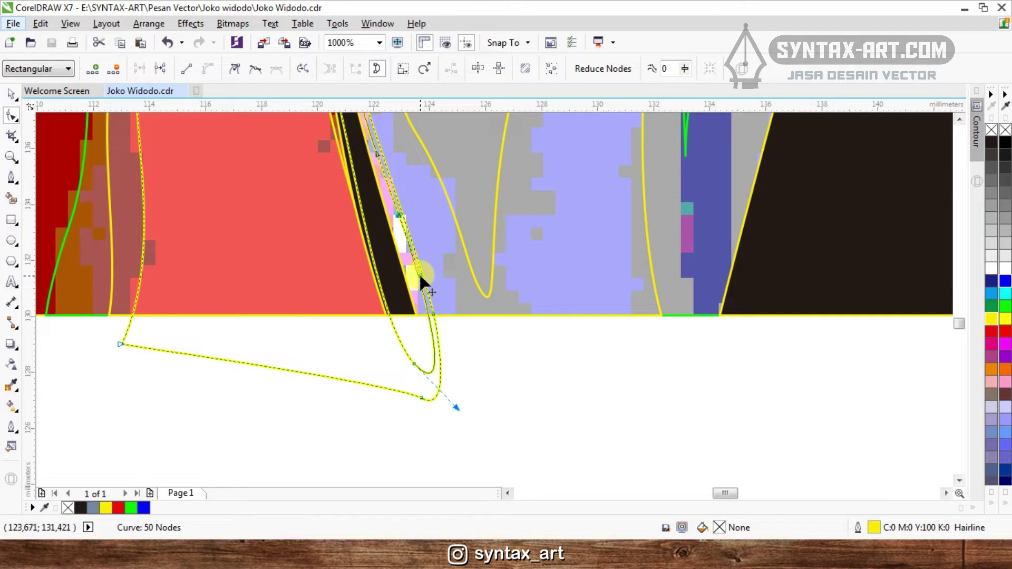
scroll(425, 264, up, 1)
scroll(418, 265, down, 1)
scroll(453, 327, up, 1)
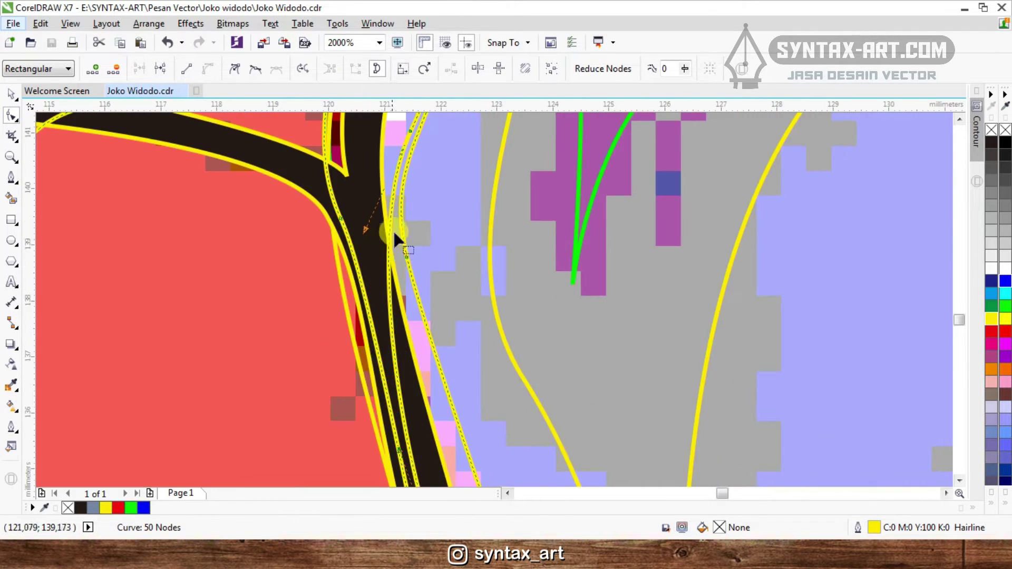
scroll(394, 233, up, 1)
drag(410, 204, 380, 143)
scroll(412, 152, down, 1)
scroll(428, 158, up, 2)
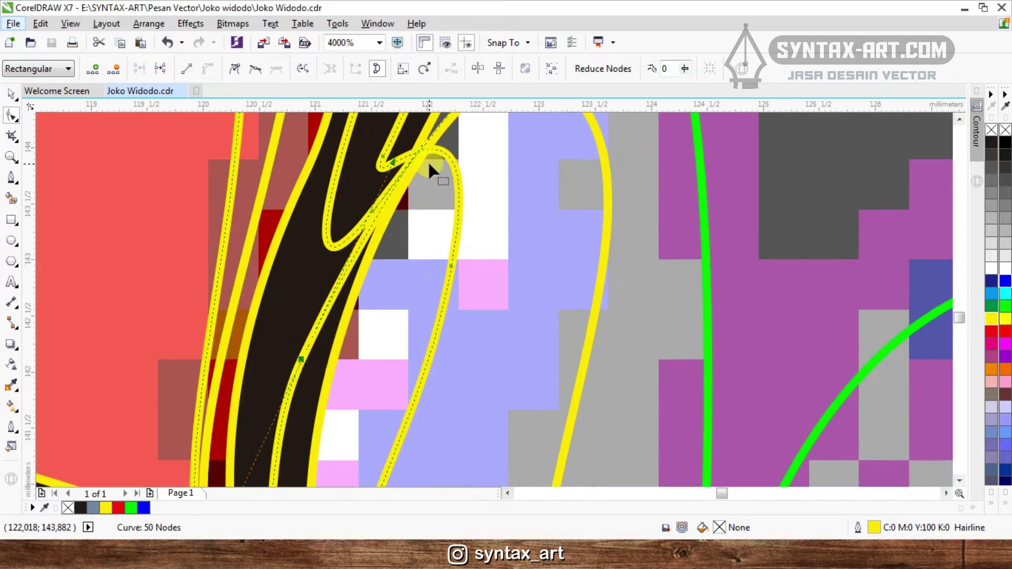
drag(372, 210, 320, 244)
scroll(408, 157, down, 3)
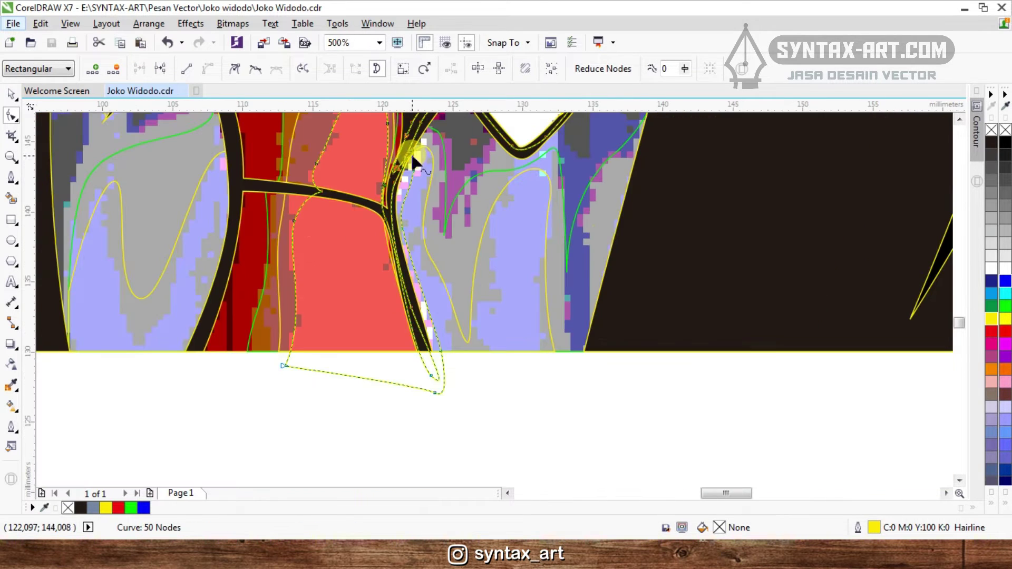
- Intersect the closed outline with the underlying base shape and fill the result with red
key(space)
shift+click(493, 339)
click(452, 67)
click(1004, 331)
- Delete the leftover outline that extends beyond the red-filled shape
scroll(529, 393, down, 1)
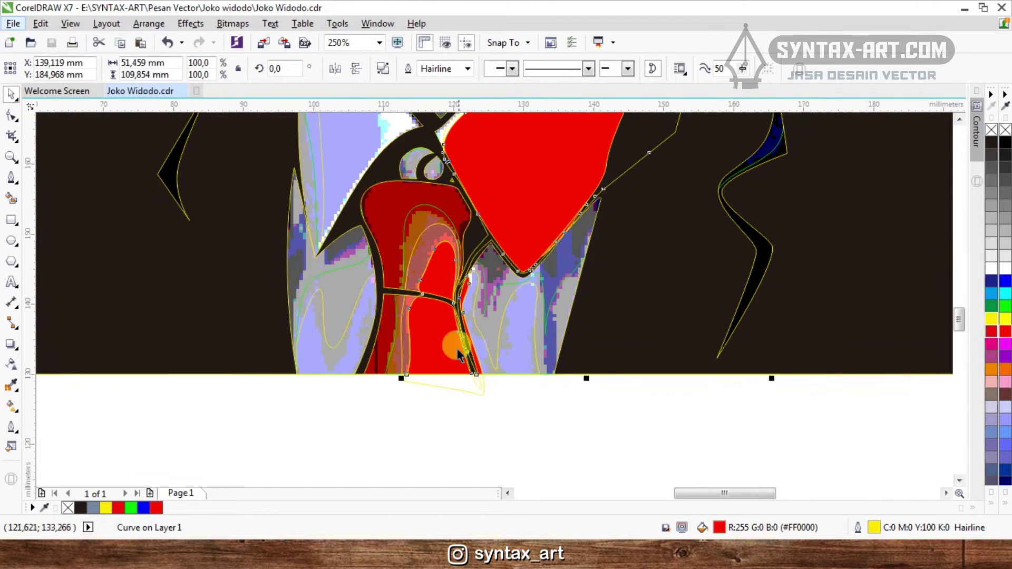
drag(456, 353, 569, 398)
key(Delete)
scroll(571, 400, down, 2)
scroll(574, 316, up, 2)
scroll(582, 317, down, 1)
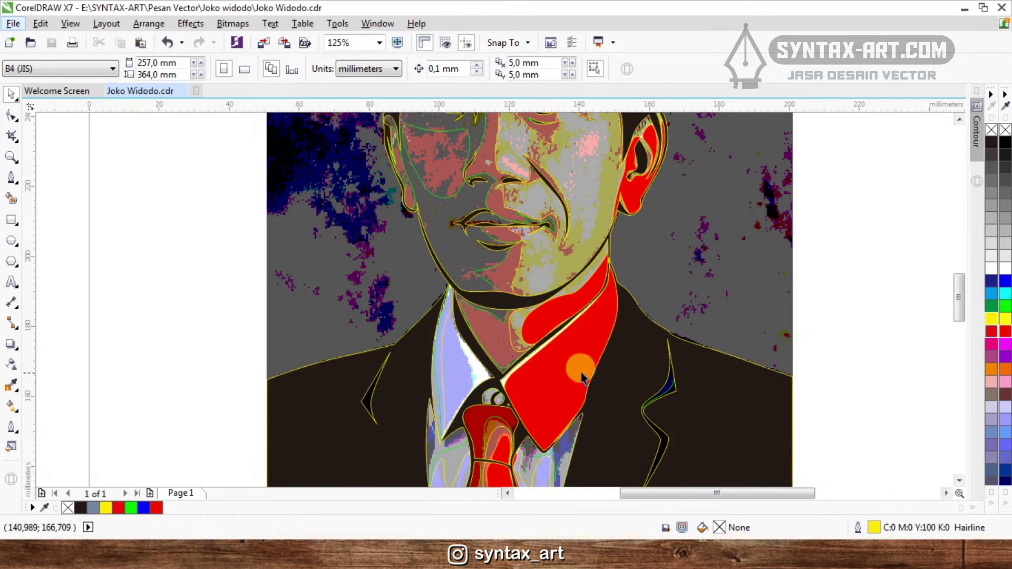
- Start an outline at the left collar's lower point, up the white area's inner edge and down the black neck line
scroll(508, 298, up, 2)
key(F5)
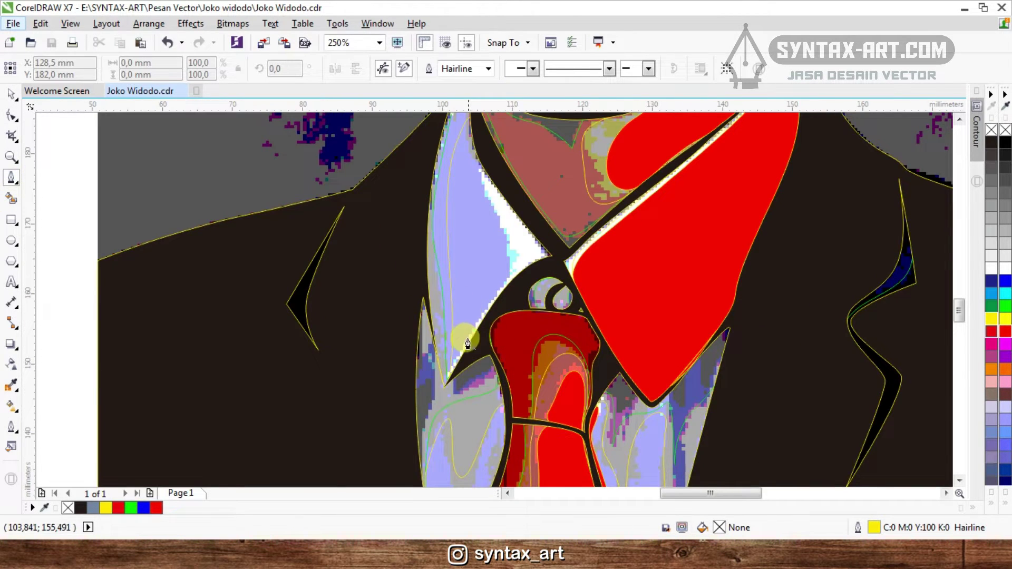
scroll(467, 343, up, 2)
click(422, 425)
scroll(477, 411, down, 1)
scroll(513, 293, up, 1)
drag(512, 285, 490, 183)
scroll(519, 295, down, 1)
scroll(485, 190, up, 1)
click(509, 190)
click(655, 406)
scroll(658, 352, down, 2)
scroll(657, 359, up, 2)
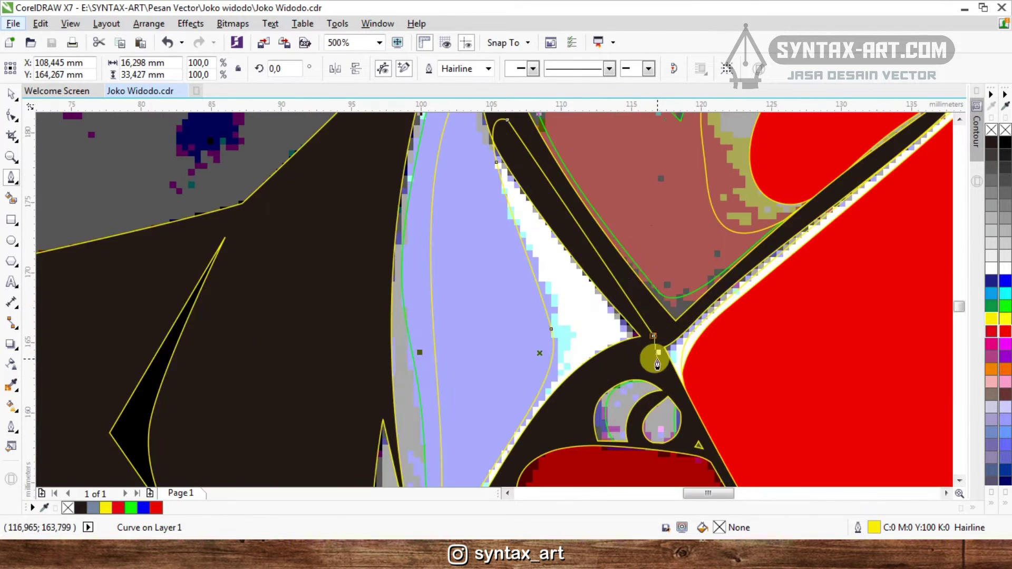
- Take the outline down through the black area beside the collar and close it at the left collar's lower point
click(634, 362)
scroll(659, 300, down, 1)
scroll(578, 387, up, 1)
drag(578, 391, 553, 448)
scroll(571, 327, down, 1)
scroll(563, 370, up, 1)
click(520, 435)
- Intersect the left collar outline with the base shape and weld the result to the existing red shape
key(space)
shift+click(553, 229)
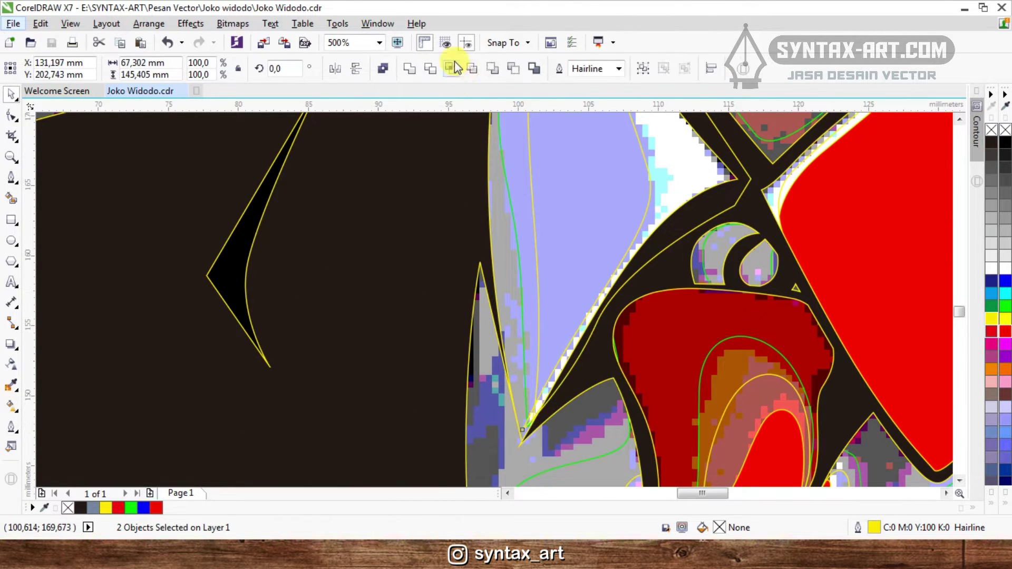
click(455, 67)
scroll(502, 195, down, 1)
shift+click(712, 206)
click(408, 68)
key(Escape)
scroll(656, 214, down, 3)
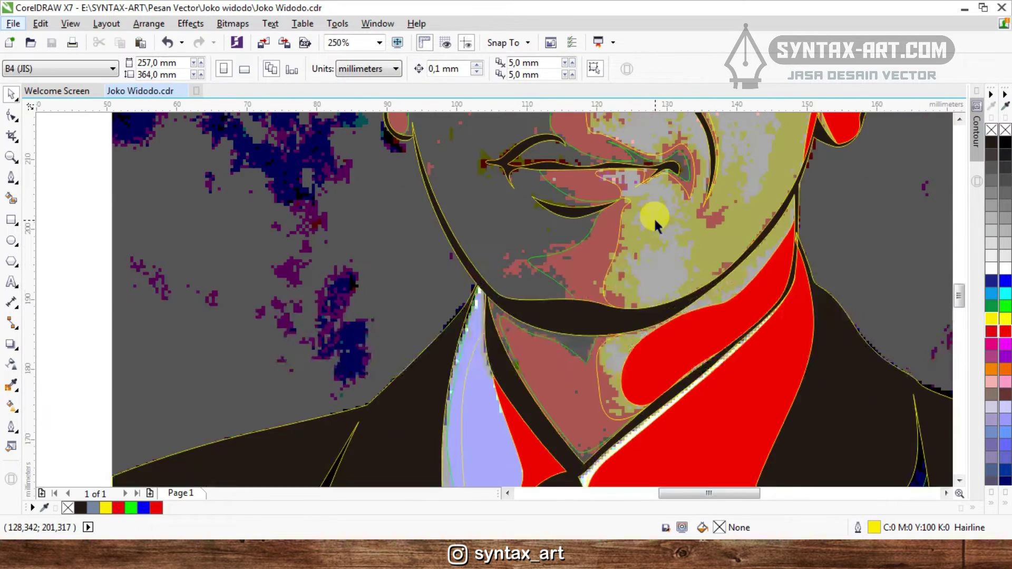
- Start an outline around the chin's light area, from its right side along the jawline and up its left edge
scroll(677, 319, up, 2)
key(space)
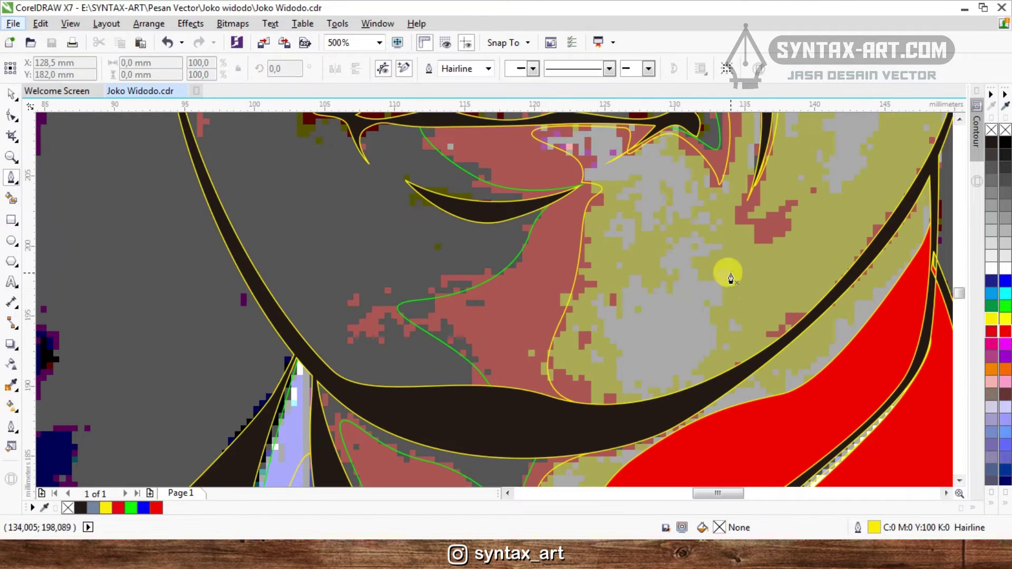
drag(626, 392, 567, 393)
drag(616, 288, 658, 229)
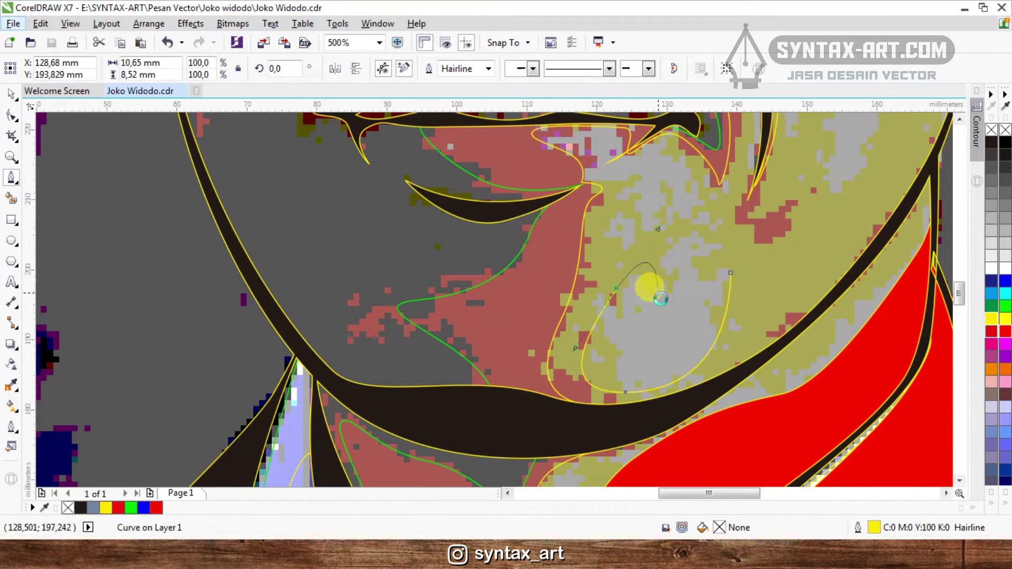
scroll(652, 287, down, 1)
scroll(638, 228, up, 1)
drag(634, 263, 624, 227)
scroll(590, 218, up, 1)
key(ctrl+z)
- Take the outline up to the mouth, around the light patch under the lower lip, and close it on the chin's right side
drag(670, 294, 671, 264)
drag(621, 261, 610, 262)
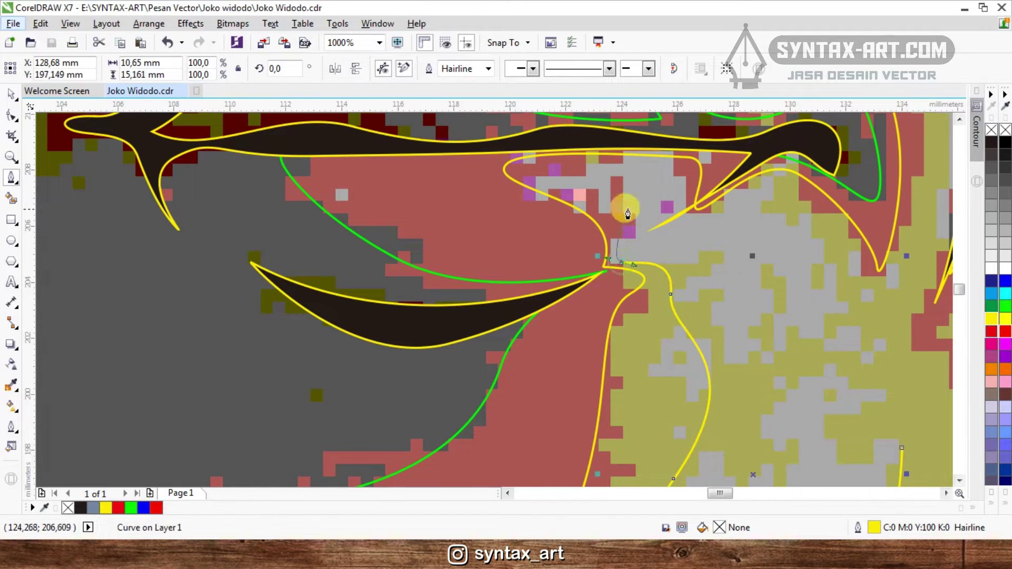
drag(578, 196, 505, 159)
drag(667, 169, 700, 182)
drag(685, 218, 717, 216)
drag(866, 289, 868, 293)
scroll(854, 284, down, 1)
drag(793, 307, 787, 313)
- Weld the closed chin outline to the existing red shape
scroll(709, 315, down, 1)
key(space)
shift+click(770, 383)
click(421, 68)
scroll(638, 350, down, 2)
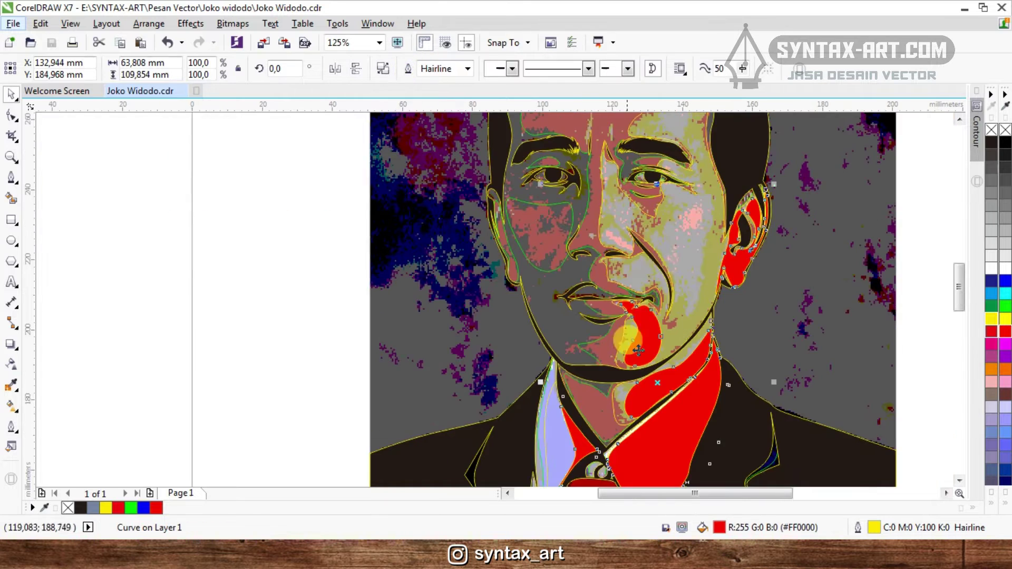
- Start an outline at the smile line's lower end, over the mouth corner, along the upper lip and up towards the nose
key(space)
scroll(669, 305, up, 2)
scroll(660, 270, down, 1)
drag(645, 332, 602, 268)
scroll(656, 269, up, 1)
drag(552, 290, 494, 280)
click(457, 256)
drag(509, 222, 514, 193)
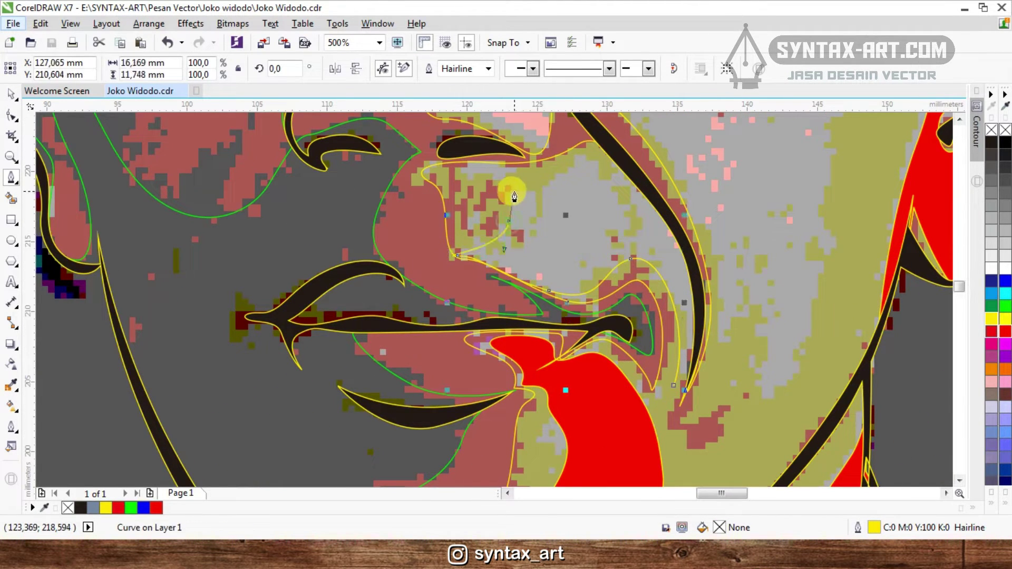
- Take the outline around the top of the light area under the nose and close it down along the black smile line
drag(633, 199, 628, 183)
click(611, 176)
scroll(615, 179, down, 1)
scroll(638, 230, up, 1)
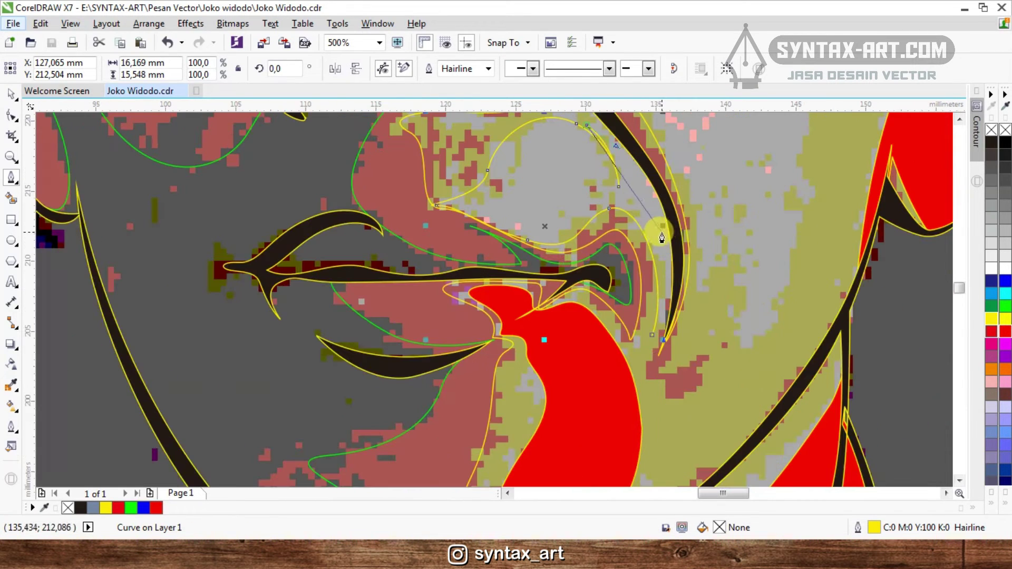
drag(672, 229, 685, 310)
click(652, 334)
- Intersect the upper-lip outline with the base shape, weld the result to the red shape, and fill it red
key(space)
shift+click(704, 306)
click(452, 70)
shift+click(488, 149)
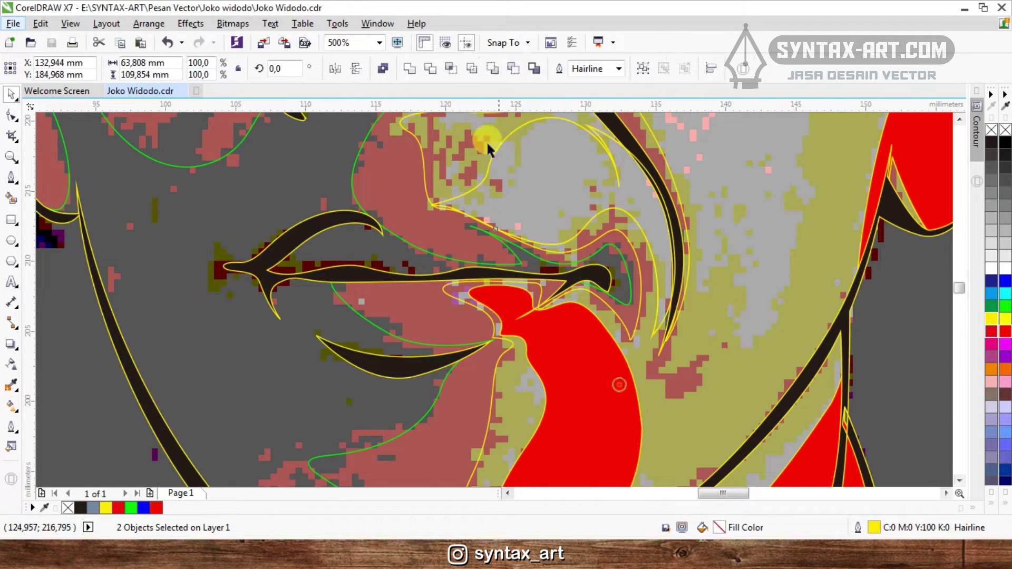
click(407, 69)
click(1006, 331)
- Start the cheek outline beside the black smile line, down to its lower end and around a pointed notch in the lower cheek
scroll(585, 258, down, 2)
scroll(601, 241, up, 4)
key(space)
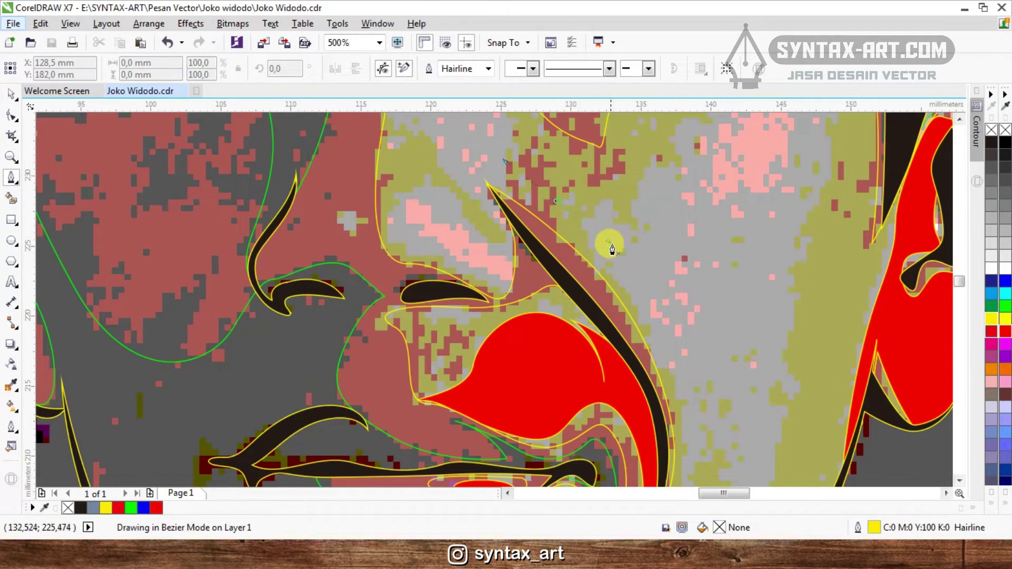
scroll(622, 277, down, 2)
scroll(626, 287, up, 1)
drag(583, 248, 574, 299)
scroll(592, 232, up, 1)
drag(622, 212, 626, 226)
drag(622, 315, 642, 311)
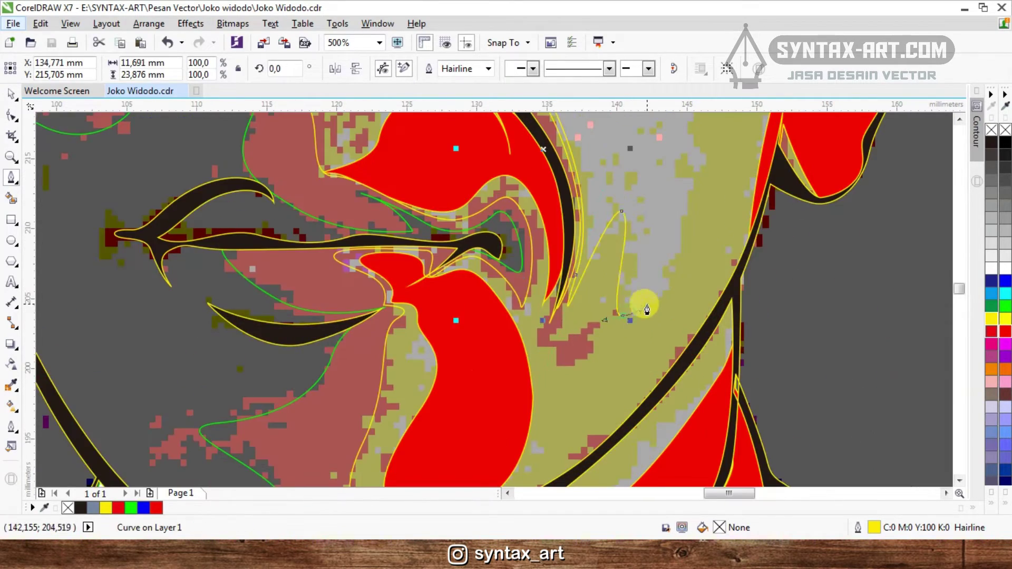
- Continue the outline up the cheek's outer light edge to the temple beside the right eye
scroll(647, 309, down, 2)
scroll(656, 191, down, 1)
scroll(659, 168, up, 2)
scroll(650, 193, down, 1)
scroll(644, 245, up, 1)
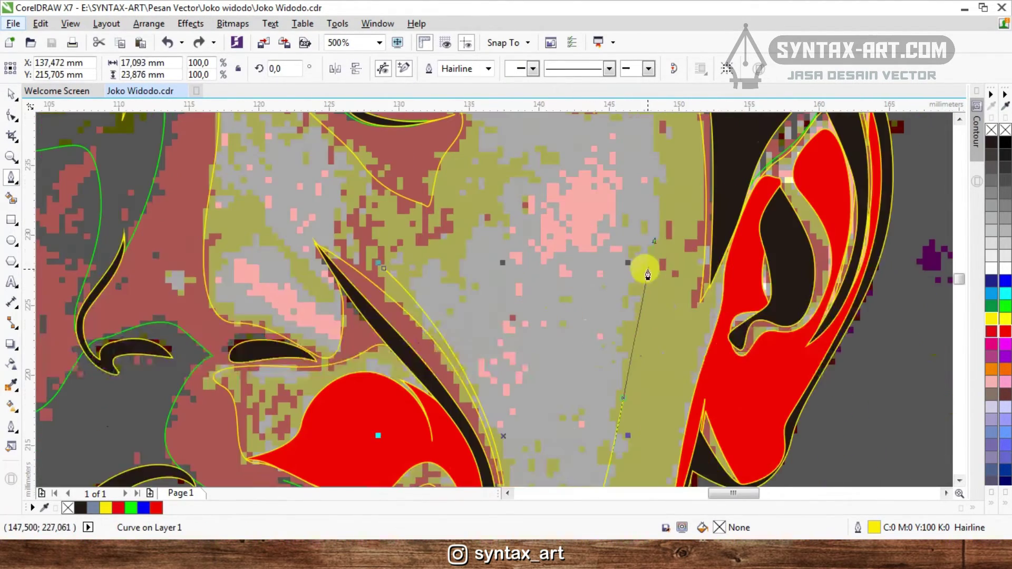
drag(660, 219, 687, 158)
scroll(670, 158, down, 2)
scroll(653, 132, up, 2)
click(657, 286)
- Take the outline around the light area under the right eyebrow and back along the upper eyelid line
scroll(639, 242, up, 2)
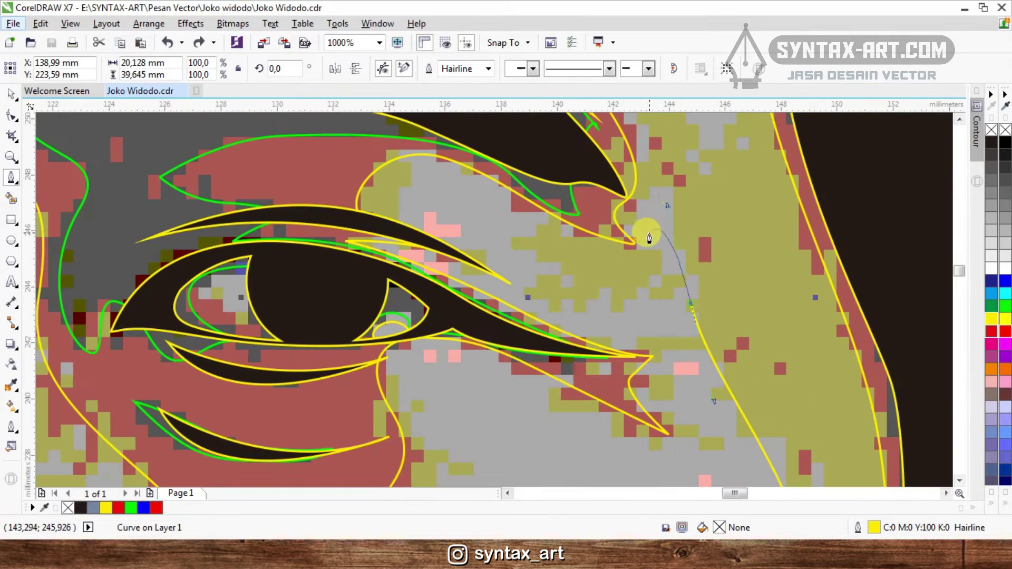
drag(645, 289, 629, 309)
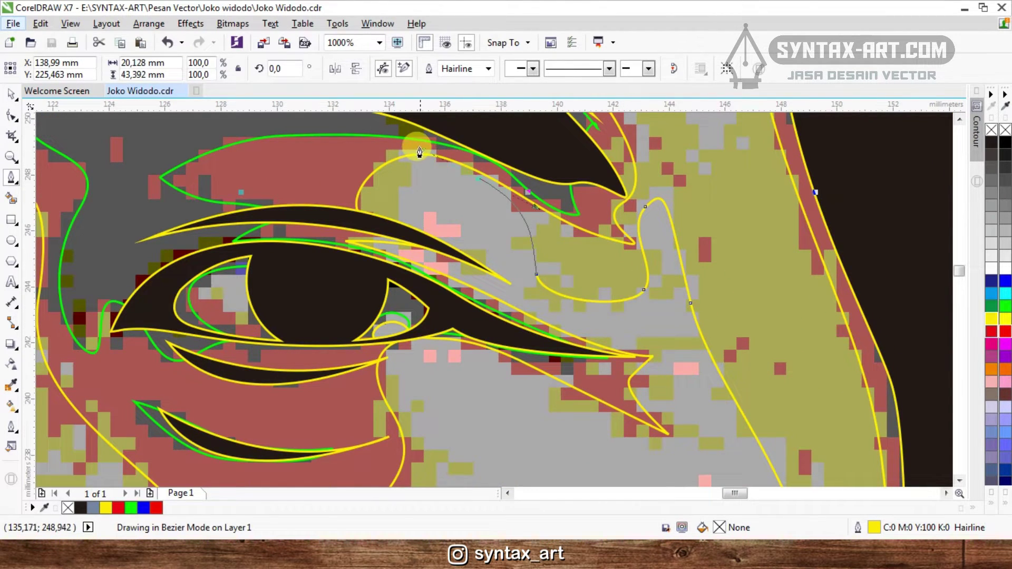
drag(420, 148, 414, 143)
drag(391, 208, 373, 217)
drag(488, 264, 507, 280)
drag(429, 254, 371, 229)
drag(382, 253, 383, 264)
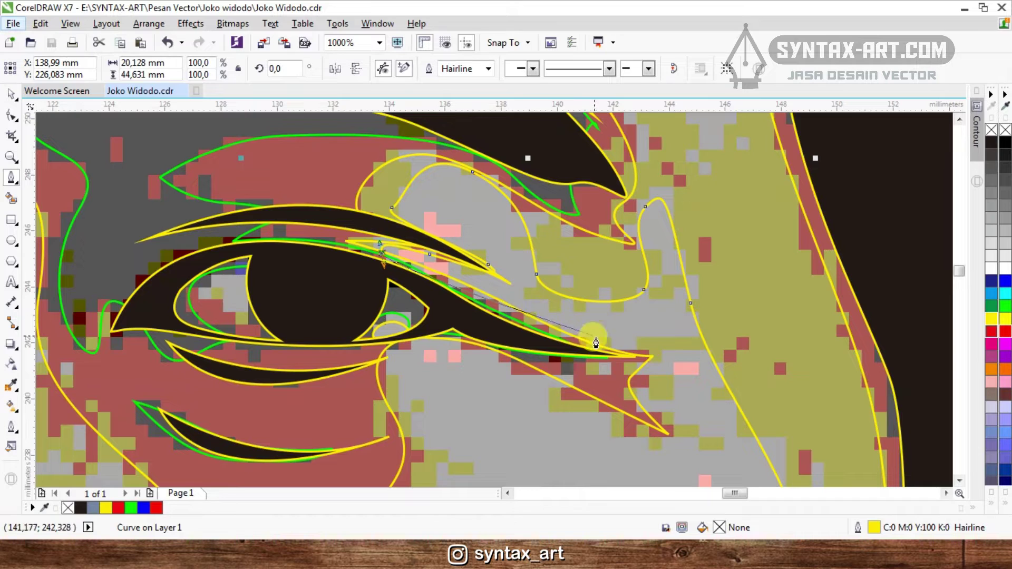
- Carry the outline around the right eye's outer corner and its pointed wrinkle, back underneath the eye
drag(621, 346, 657, 355)
drag(651, 405, 674, 434)
scroll(674, 430, down, 1)
scroll(673, 390, up, 1)
click(670, 363)
drag(544, 312, 508, 287)
drag(367, 257, 329, 284)
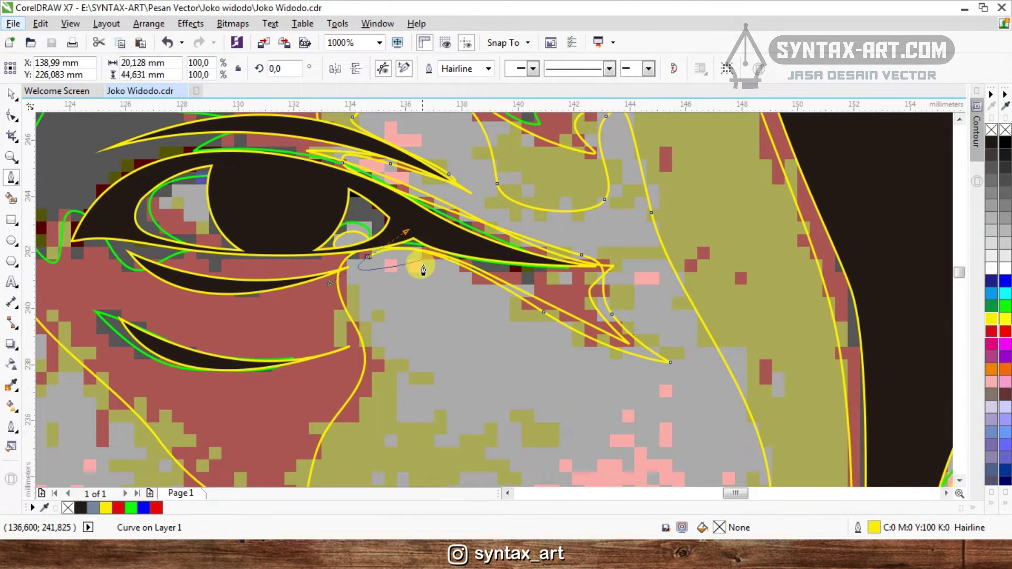
- Continue the outline from under the right eye down the cheek's inner light edge to the top of the smile line
scroll(422, 265, down, 1)
scroll(426, 340, up, 1)
drag(420, 339, 471, 399)
scroll(450, 295, down, 2)
scroll(428, 341, up, 1)
drag(469, 275, 454, 287)
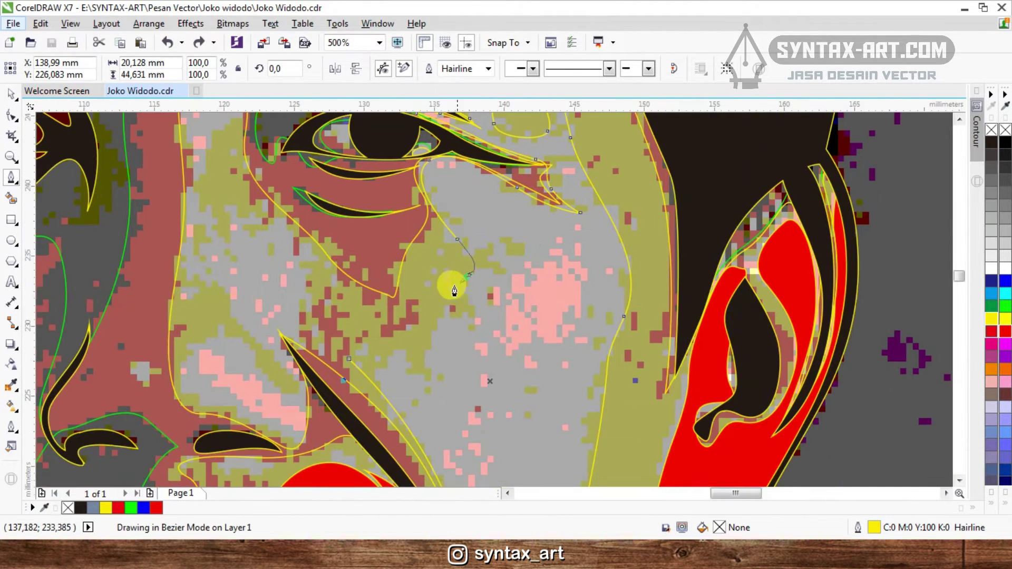
scroll(412, 287, down, 1)
key(ctrl+z)
key(ctrl+z)
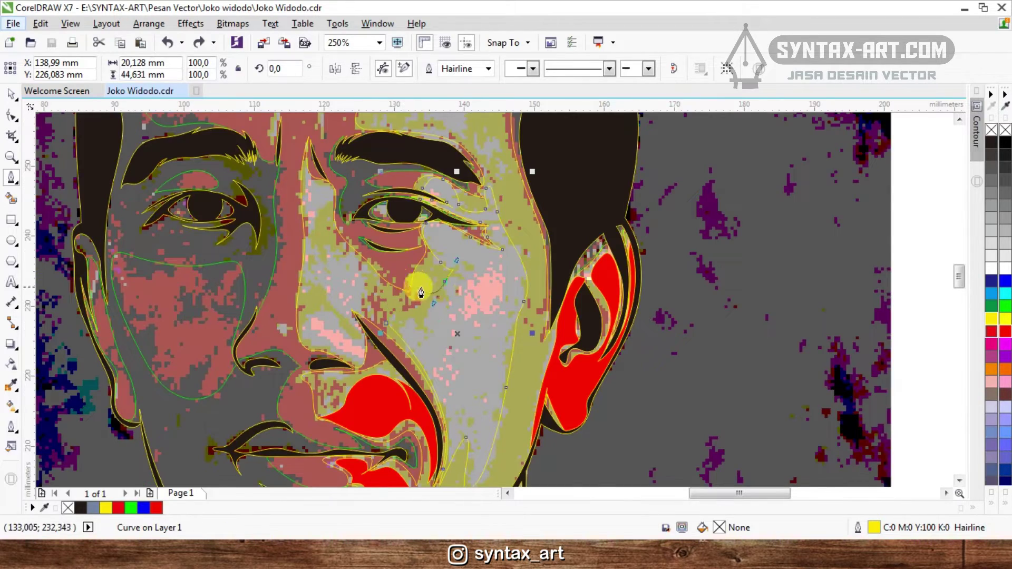
scroll(468, 294, up, 1)
drag(252, 322, 250, 319)
- Take the outline from the smile line up the side of the nose to the bridge's tip between the eyebrows
scroll(458, 339, down, 1)
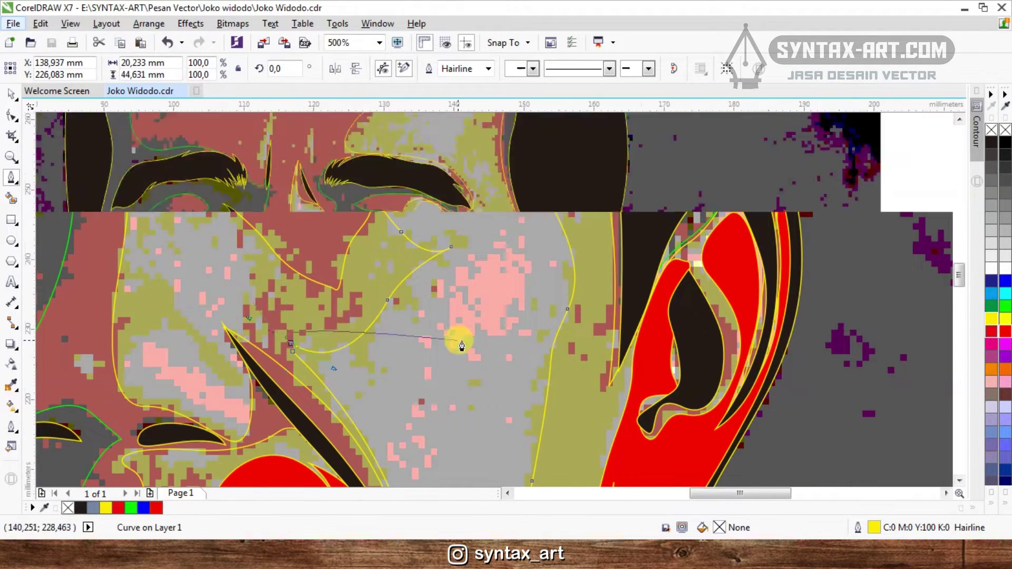
scroll(296, 326, up, 1)
scroll(295, 220, down, 1)
scroll(296, 186, up, 1)
drag(336, 154, 347, 125)
scroll(359, 221, down, 1)
scroll(325, 127, up, 1)
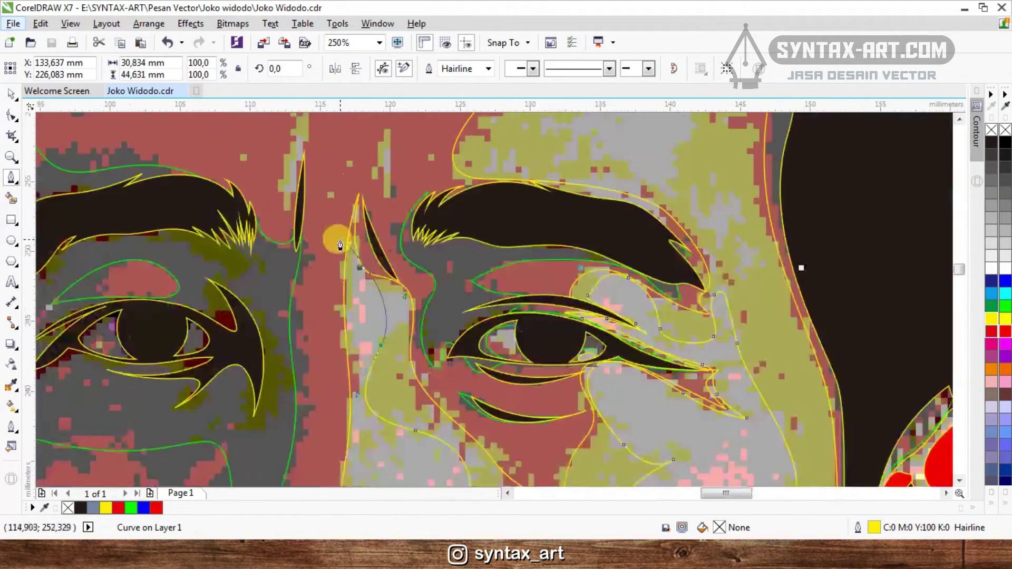
scroll(339, 240, up, 1)
key(ctrl+z)
drag(391, 320, 361, 246)
scroll(383, 198, down, 2)
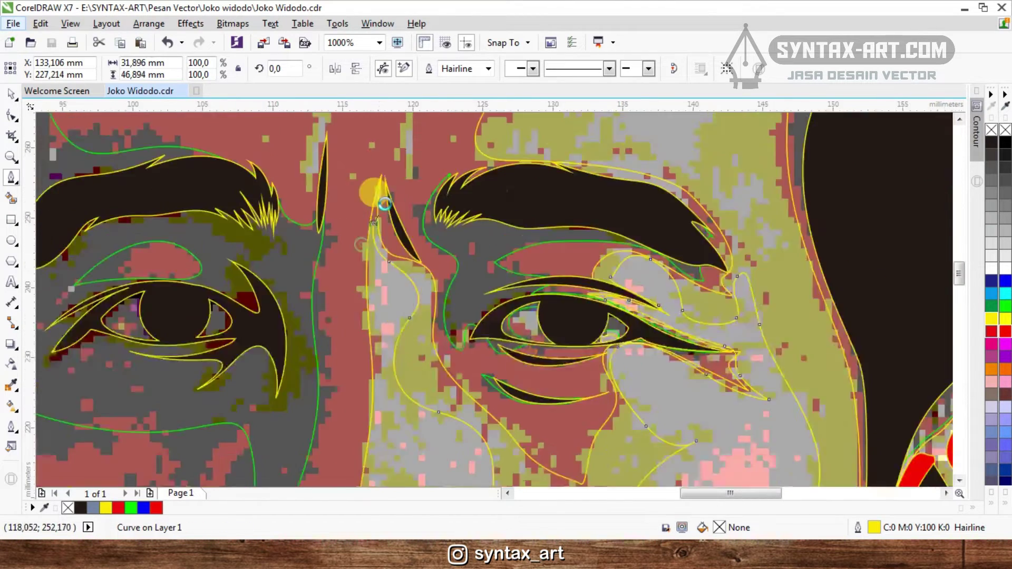
scroll(373, 300, up, 1)
scroll(365, 263, down, 1)
- Bring the outline down the nose's left edge, around the light area above the nostril, and close it by the smile line
drag(372, 309, 464, 407)
scroll(381, 331, up, 1)
scroll(361, 428, down, 1)
scroll(375, 445, up, 2)
drag(525, 417, 546, 377)
drag(504, 271, 465, 221)
scroll(468, 234, down, 2)
scroll(454, 182, up, 2)
scroll(511, 335, up, 1)
scroll(523, 367, down, 1)
scroll(542, 387, down, 2)
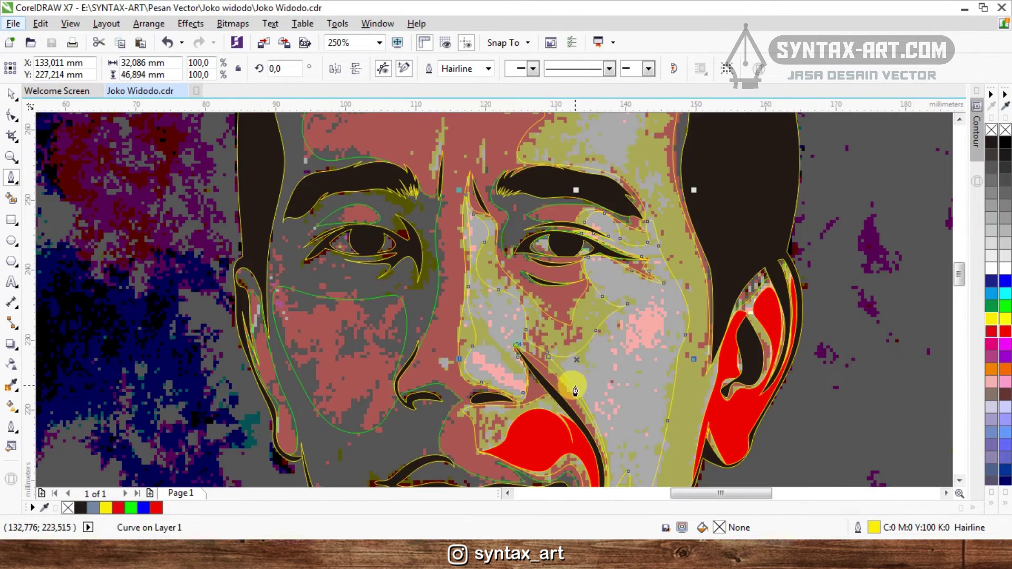
scroll(522, 332, up, 1)
drag(493, 299, 495, 298)
scroll(505, 278, down, 1)
- Intersect the cheek and nose outline with the base shape and weld the result to the existing red shape
key(space)
shift+click(479, 229)
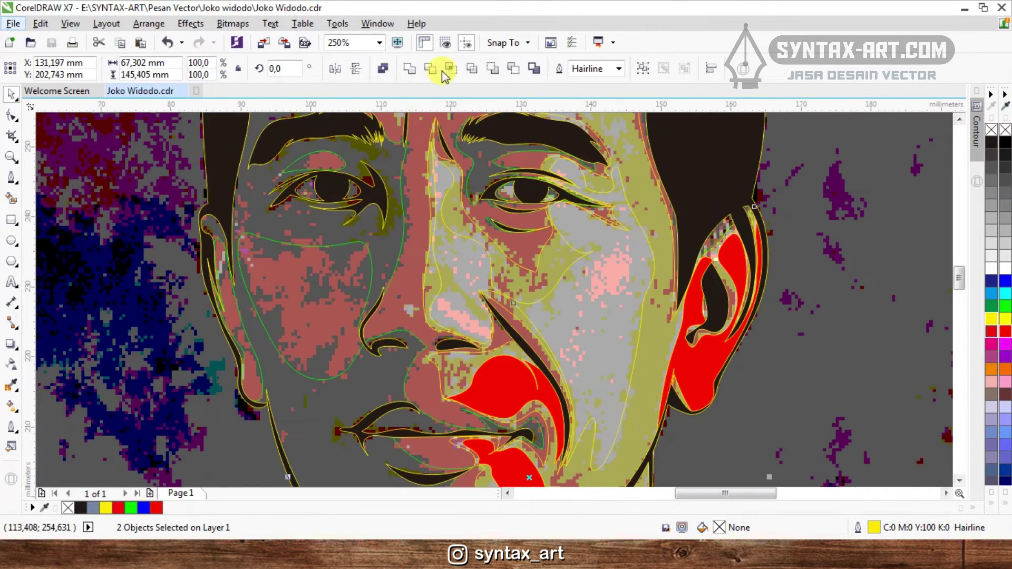
click(443, 71)
drag(466, 265, 634, 274)
key(ctrl+z)
shift+click(689, 366)
click(421, 71)
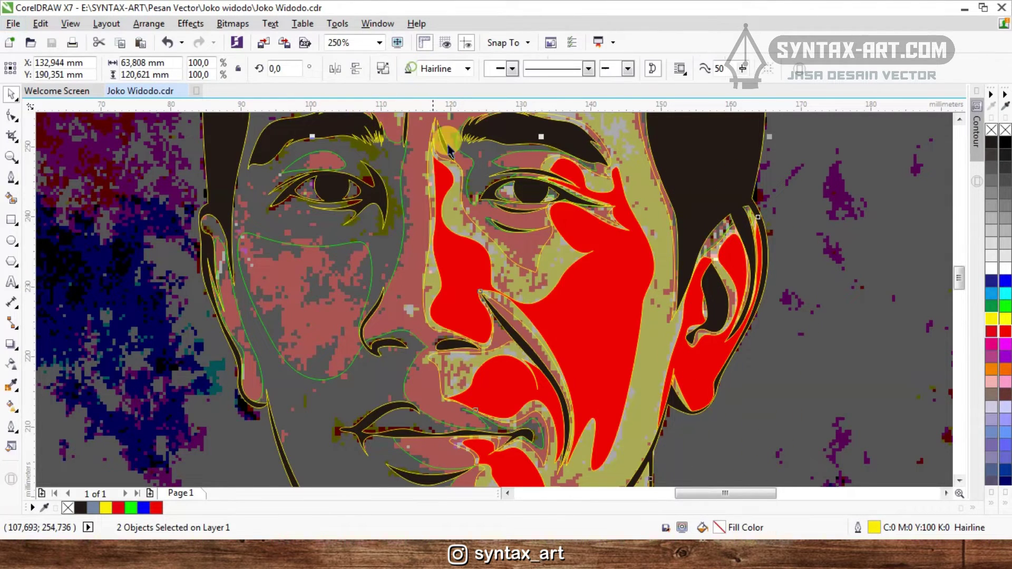
scroll(478, 203, down, 1)
click(820, 297)
- Start a forehead outline at the right eyebrow's outer end, along the top of the brow and up the light area's left edge
scroll(659, 264, down, 1)
scroll(579, 216, up, 2)
key(space)
scroll(576, 310, up, 1)
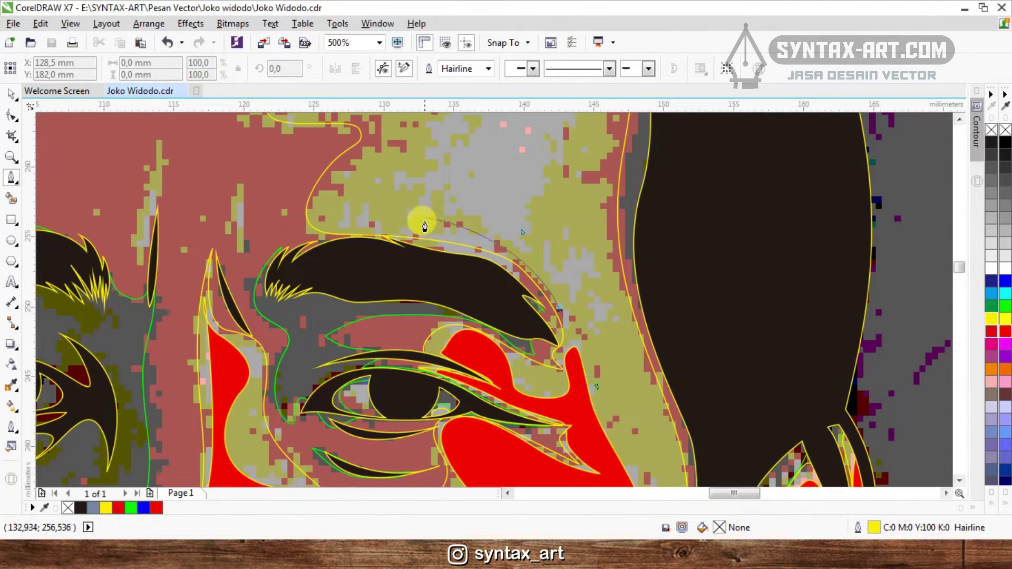
drag(358, 228, 351, 227)
scroll(408, 249, down, 1)
drag(395, 192, 490, 142)
scroll(462, 145, up, 1)
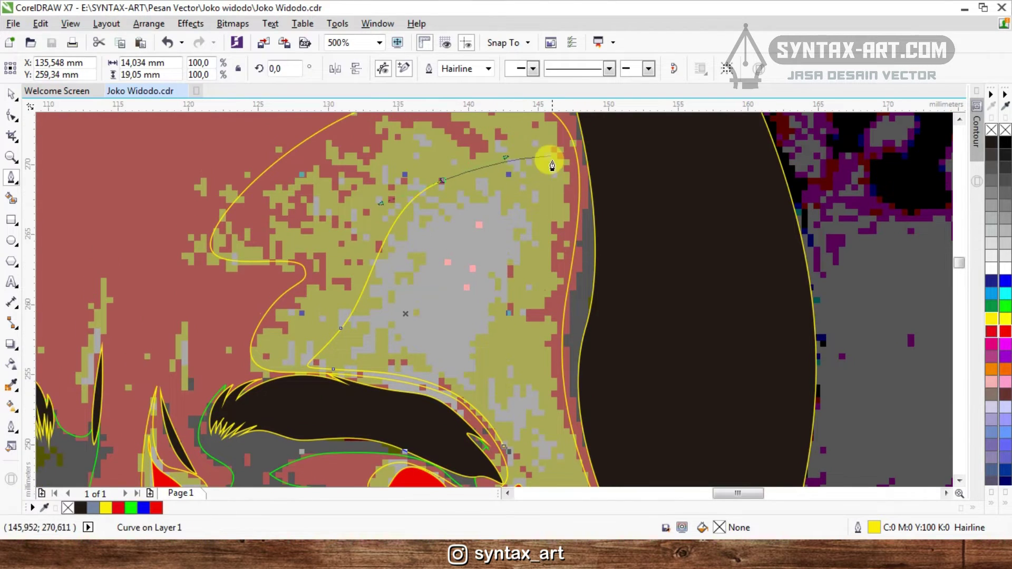
- Take the outline over the forehead's light area, down its right edge and close it at the right eyebrow's outer end
drag(549, 203, 541, 253)
scroll(528, 252, down, 1)
scroll(508, 268, up, 1)
drag(527, 293, 558, 339)
drag(567, 401, 553, 409)
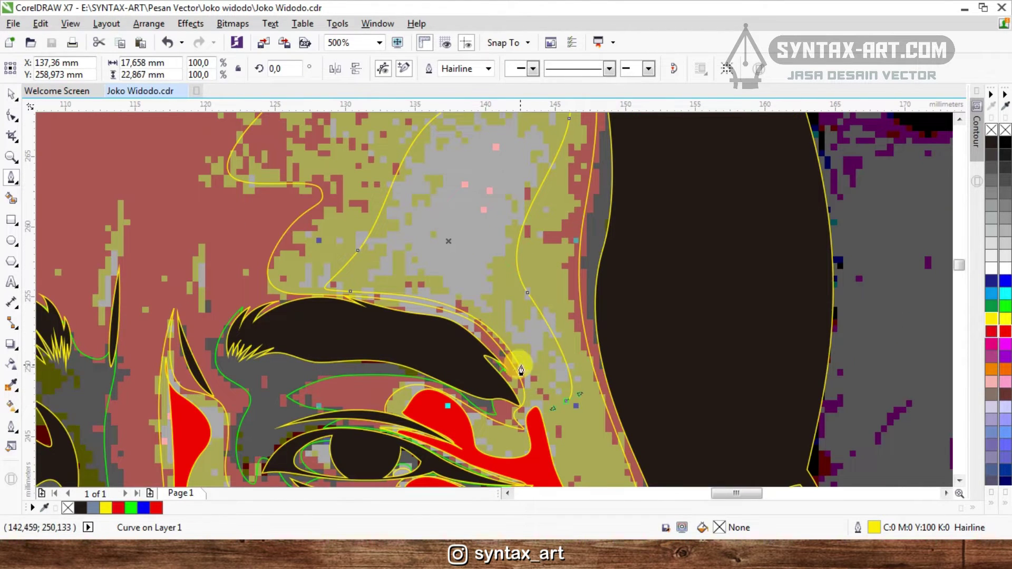
scroll(521, 371, up, 1)
scroll(506, 244, down, 1)
- Weld the closed forehead outline to the existing red shape and clear the selection
key(space)
shift+click(513, 287)
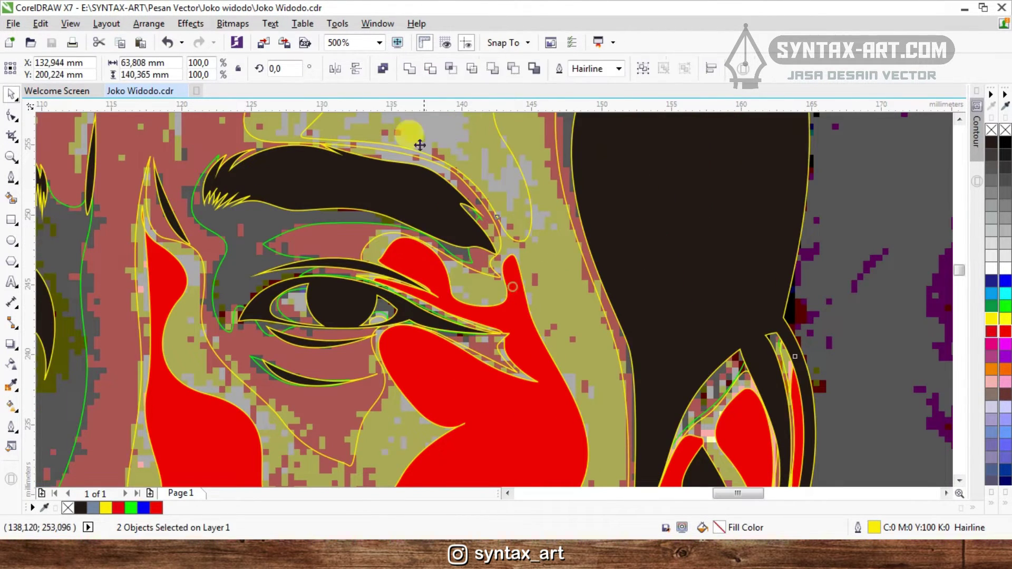
click(412, 68)
scroll(632, 317, down, 2)
click(852, 290)
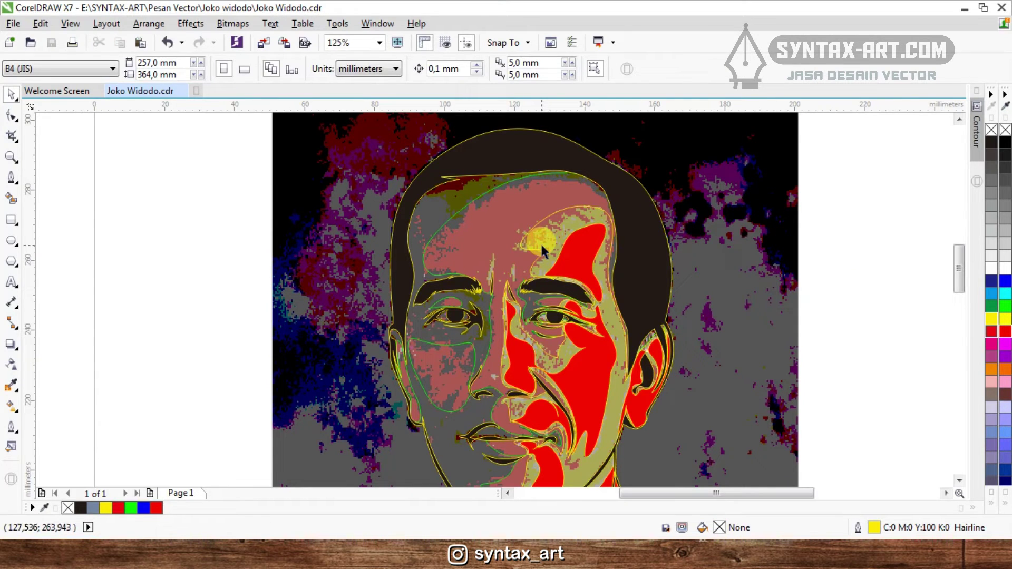
- Outline the narrow light crease beside the left eyebrow's inner end and clear the selection
scroll(495, 286, up, 2)
key(space)
drag(468, 290, 453, 275)
drag(478, 187, 486, 230)
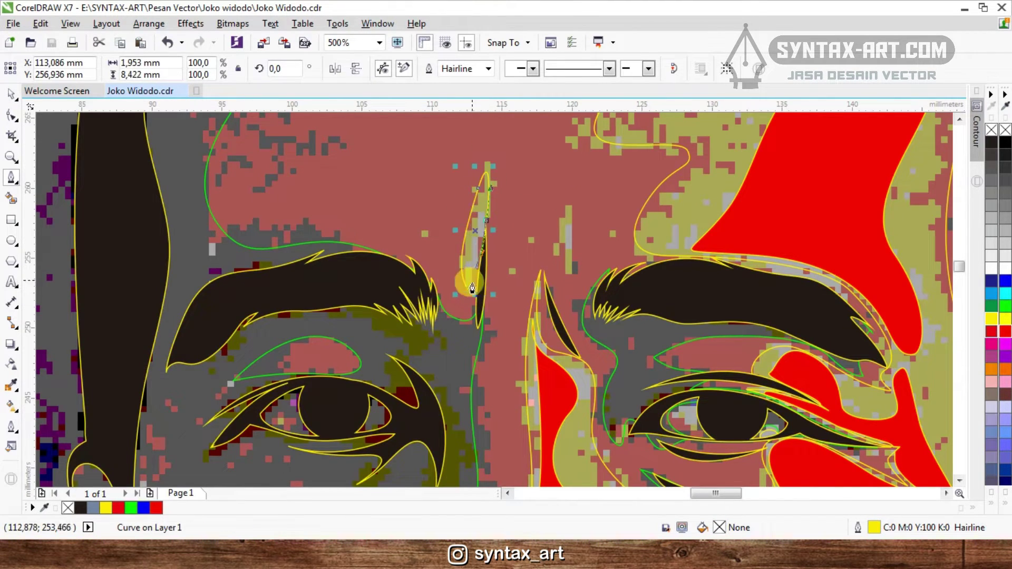
scroll(468, 287, up, 1)
click(468, 288)
scroll(511, 254, down, 2)
key(space)
scroll(521, 278, down, 3)
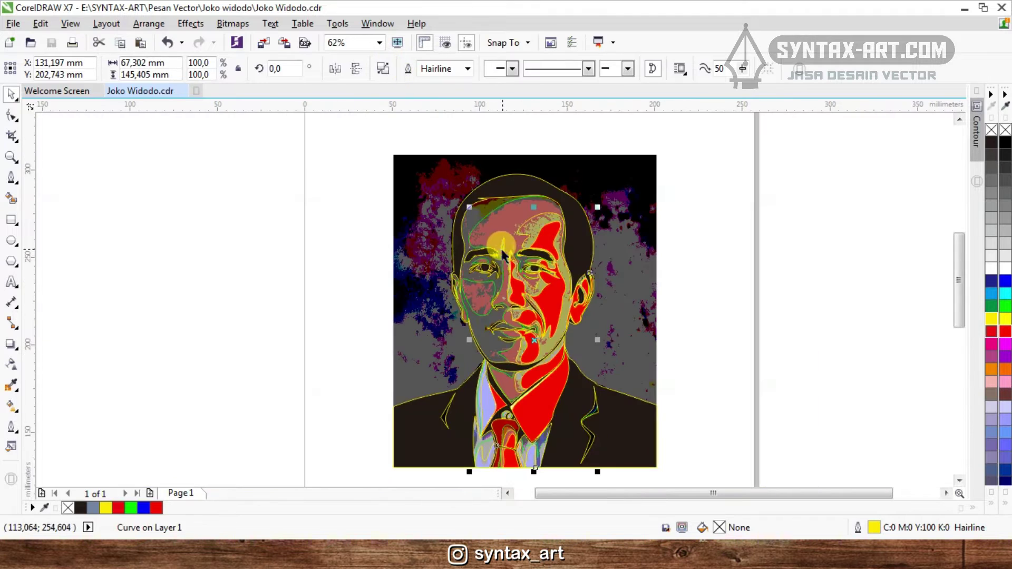
key(Escape)
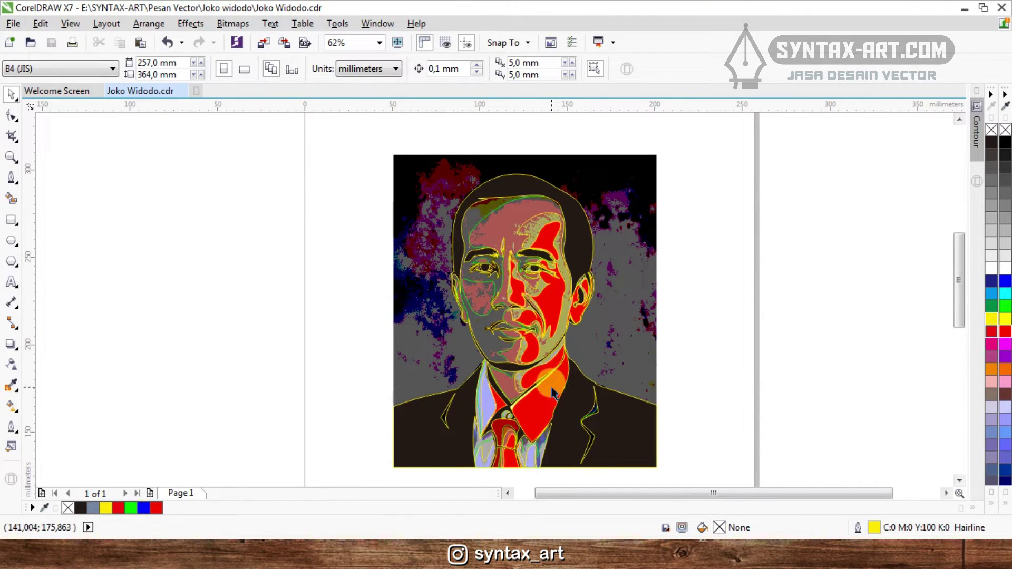
scroll(484, 427, up, 2)
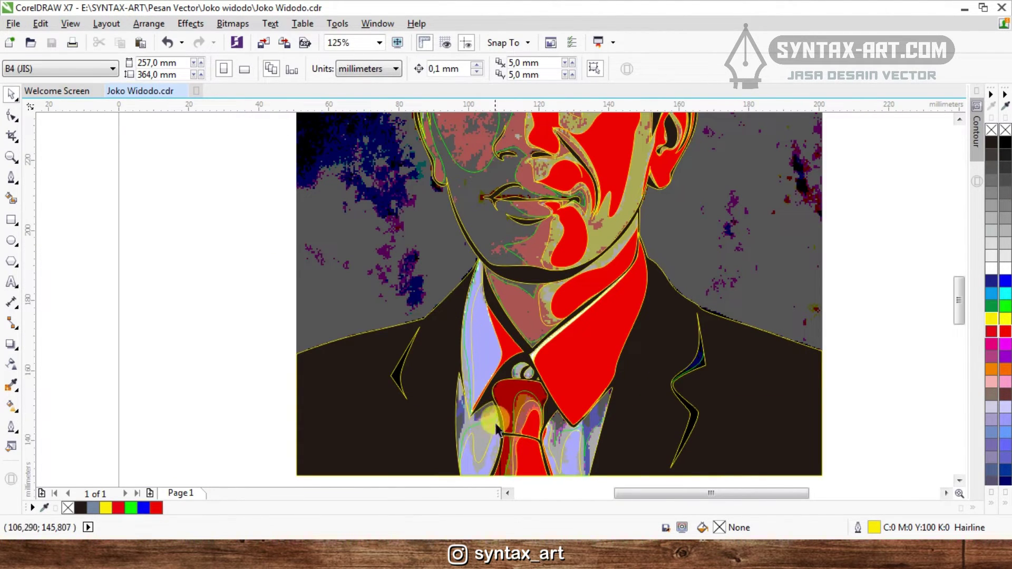
scroll(495, 423, down, 2)
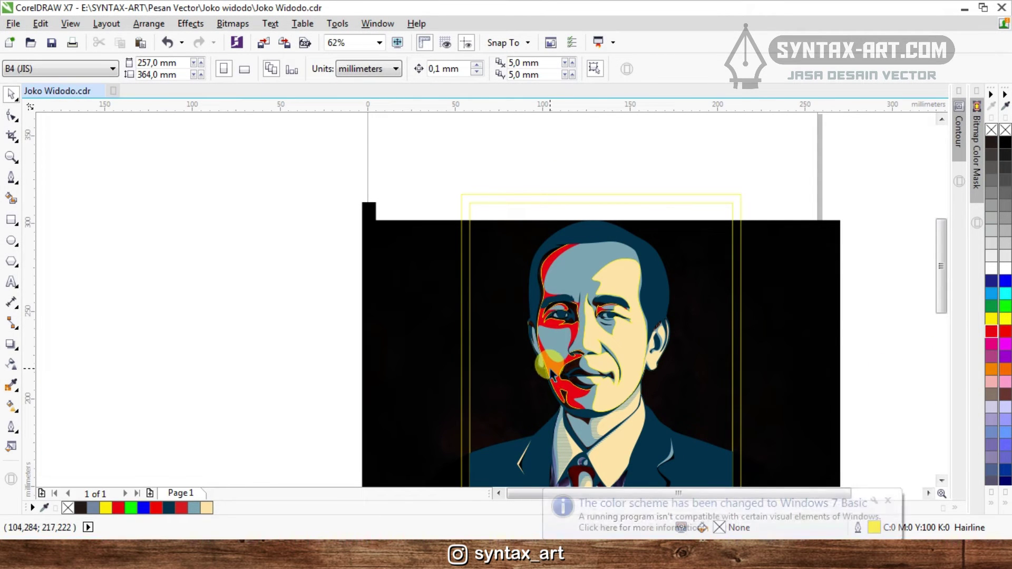
- Undo the red fill of the face's shadow shape and fill it with the sampled blue-grey #7DA5B1
key(ctrl+z)
click(11, 385)
click(532, 255)
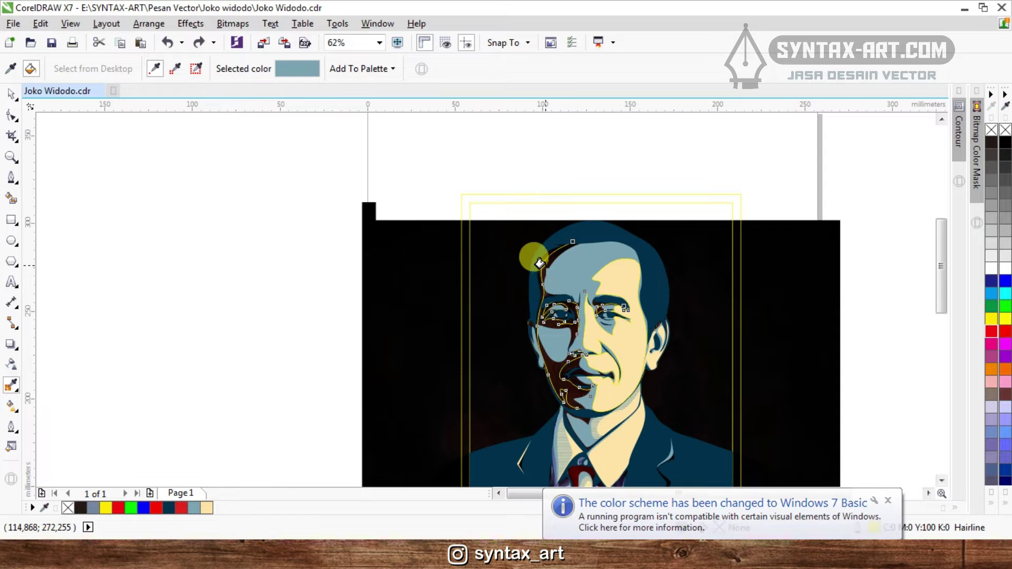
- Sample the face's cream colour, apply it to the blue-grey mid-tone shape, and fill the darkest face areas red
click(617, 271)
click(570, 261)
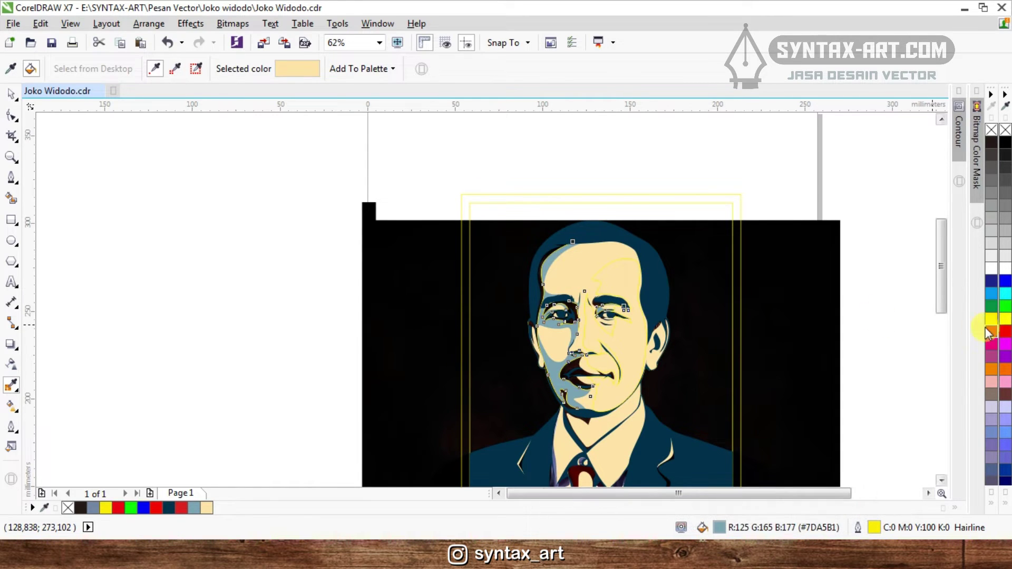
click(558, 368)
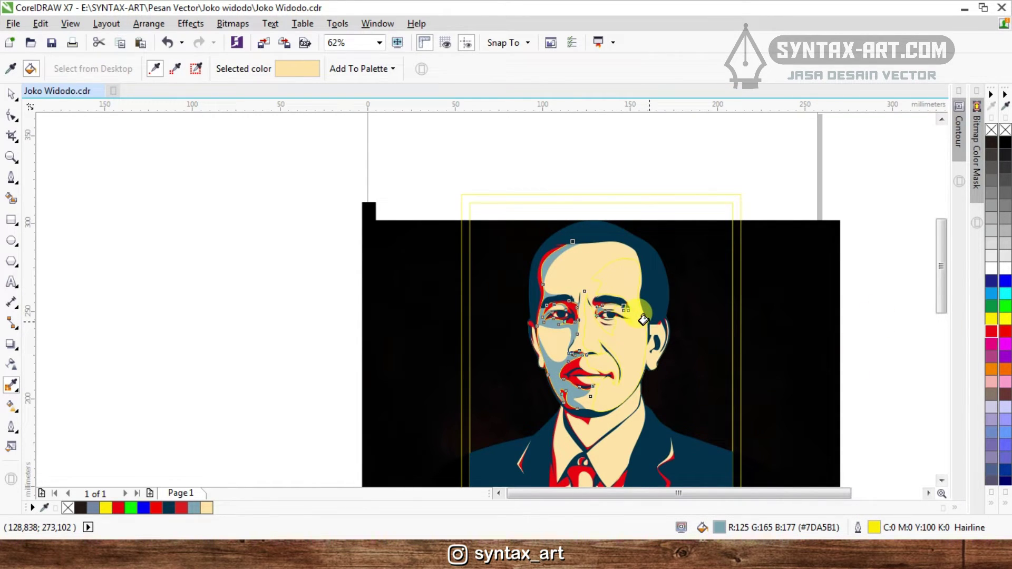
- Undo the red fill of the darkest areas and the cream fill of the face's mid-tone shape
key(ctrl+z)
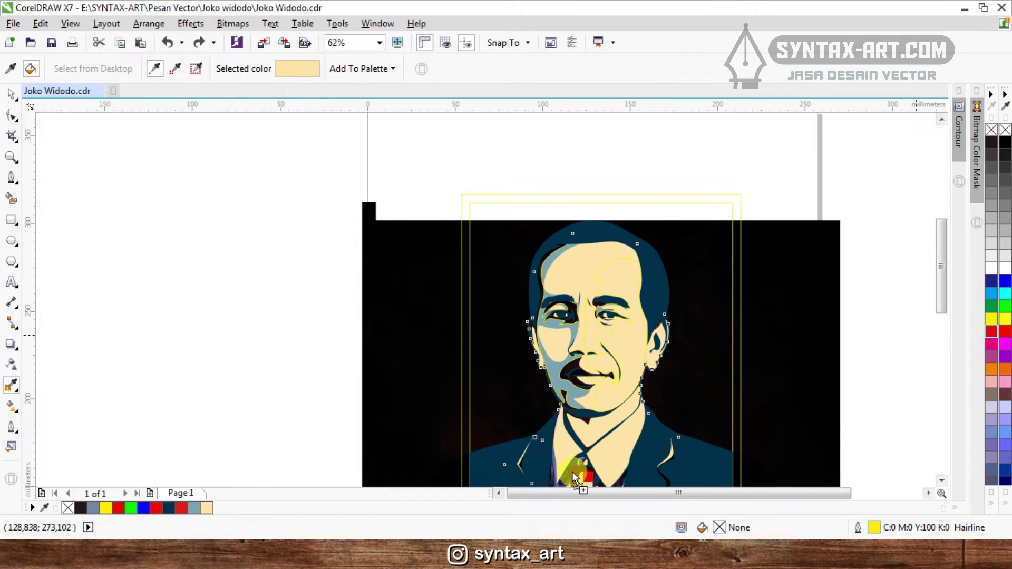
drag(574, 477, 566, 469)
key(ctrl+z)
scroll(588, 327, down, 2)
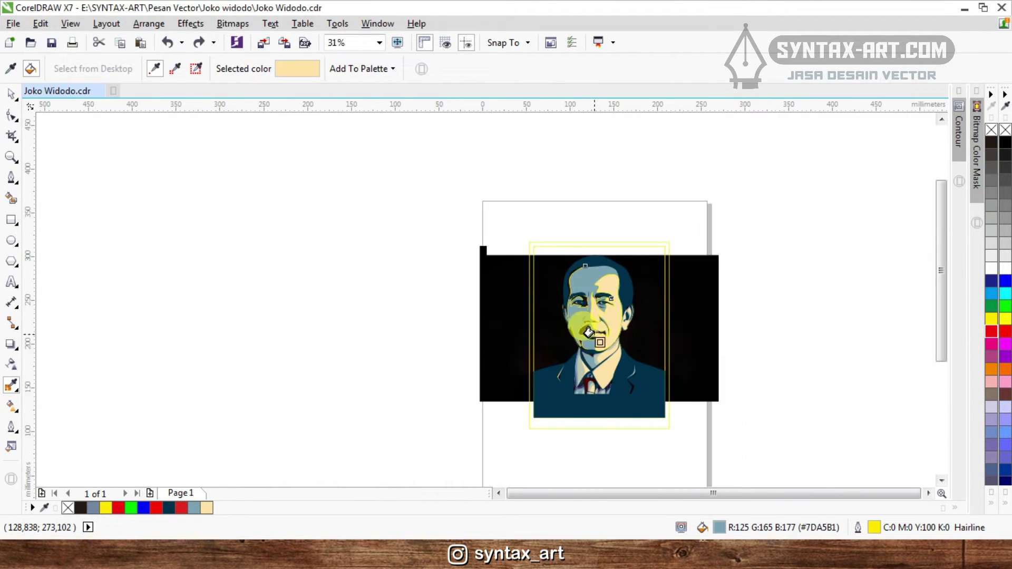
scroll(586, 335, up, 4)
- Draw a closed Pen outline that follows the jaw from ear to ear and loops widely around the whole head
click(11, 94)
click(118, 231)
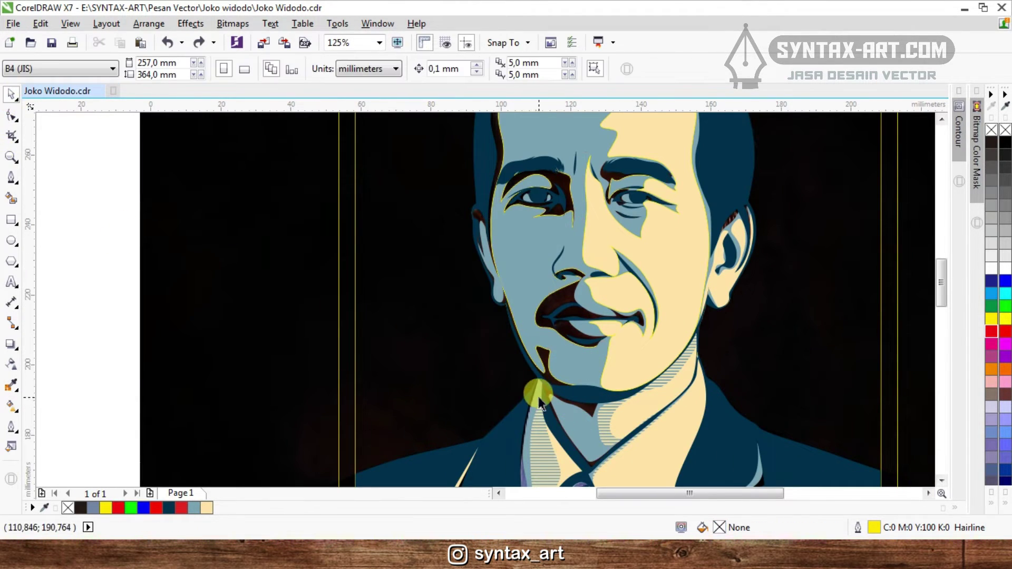
click(538, 396)
click(12, 180)
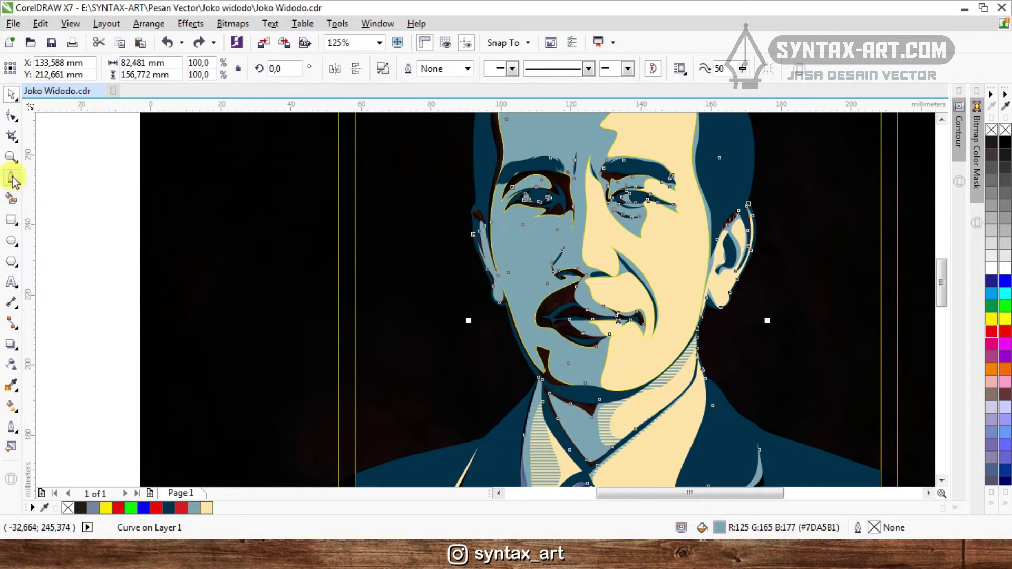
click(527, 370)
mouse_move(623, 394)
mouse_down()
mouse_move(673, 389)
mouse_move(683, 377)
mouse_up()
click(706, 312)
scroll(706, 312, down, 1)
drag(758, 231, 749, 134)
drag(536, 153, 510, 212)
drag(616, 343, 607, 346)
- Use the head outline to separate the face part of the blue-grey mid-tone shape from the neck, and delete the outline
key(space)
shift+click(650, 371)
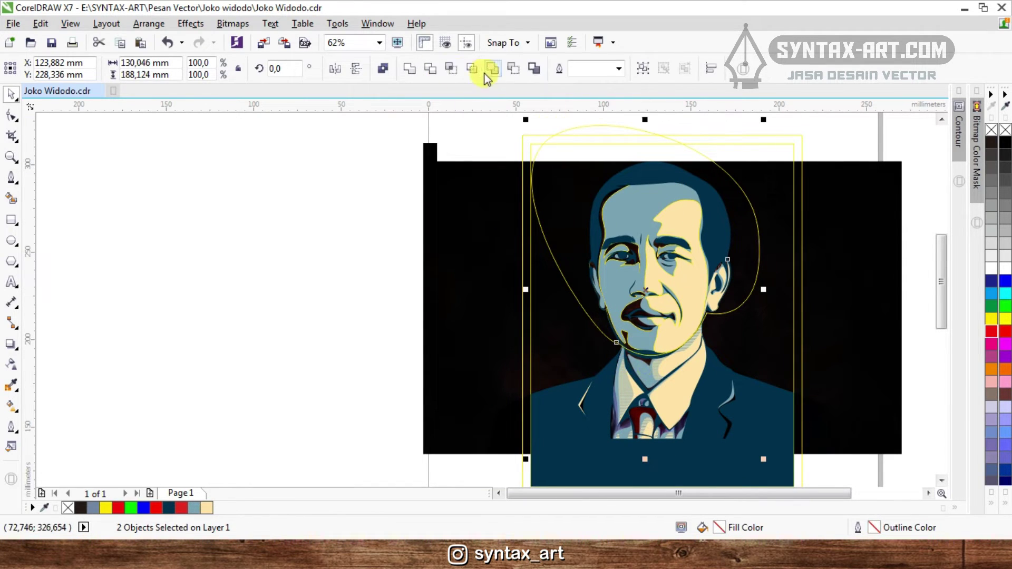
click(490, 70)
click(330, 172)
click(620, 345)
shift+click(638, 370)
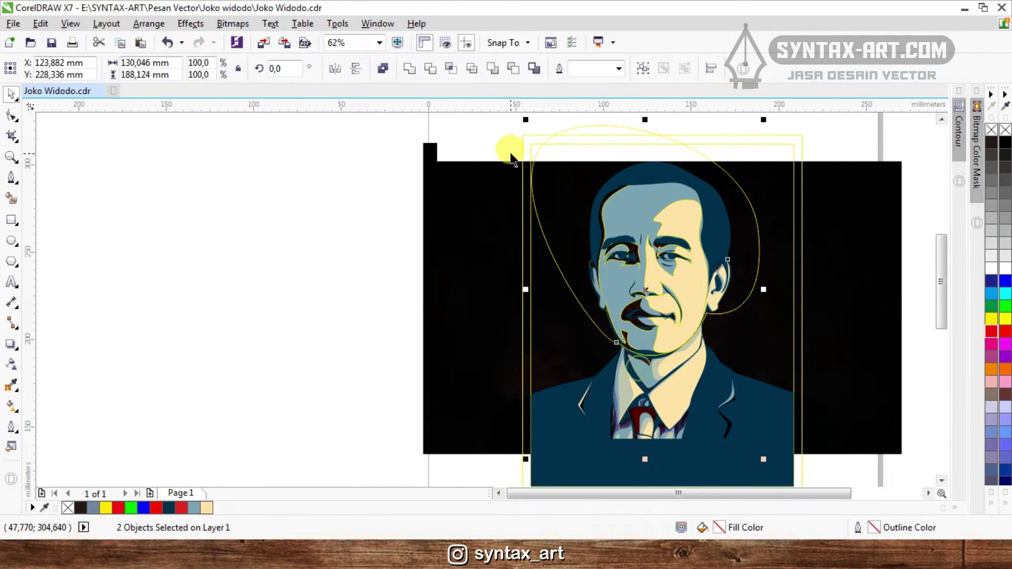
click(431, 68)
drag(544, 200, 432, 222)
key(Delete)
scroll(638, 218, up, 1)
scroll(884, 250, down, 1)
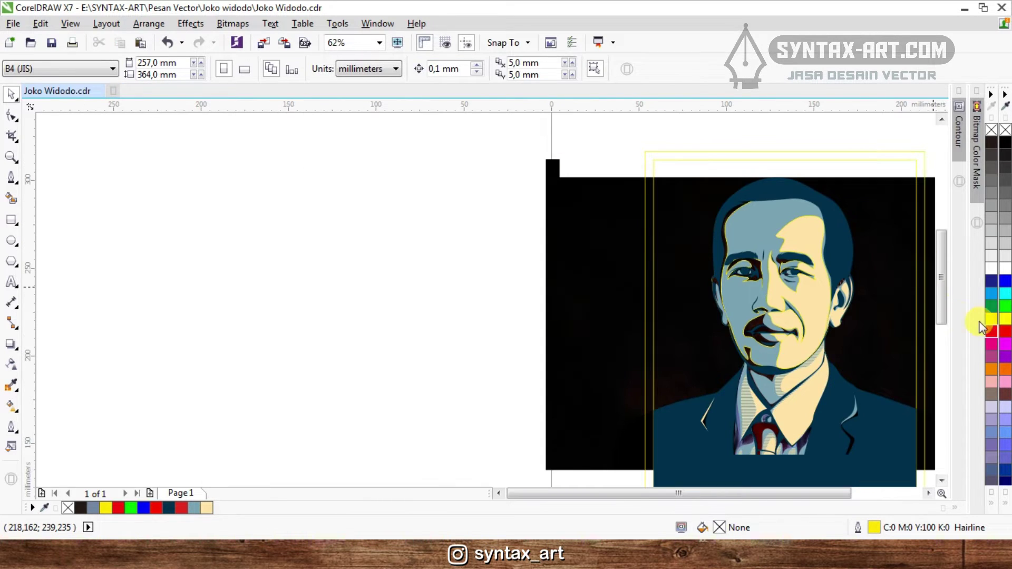
- Fill the darkest areas red and apply the sampled cream #FCE4A8 to the face's separated blue-grey mid-tone shape
drag(758, 438, 758, 438)
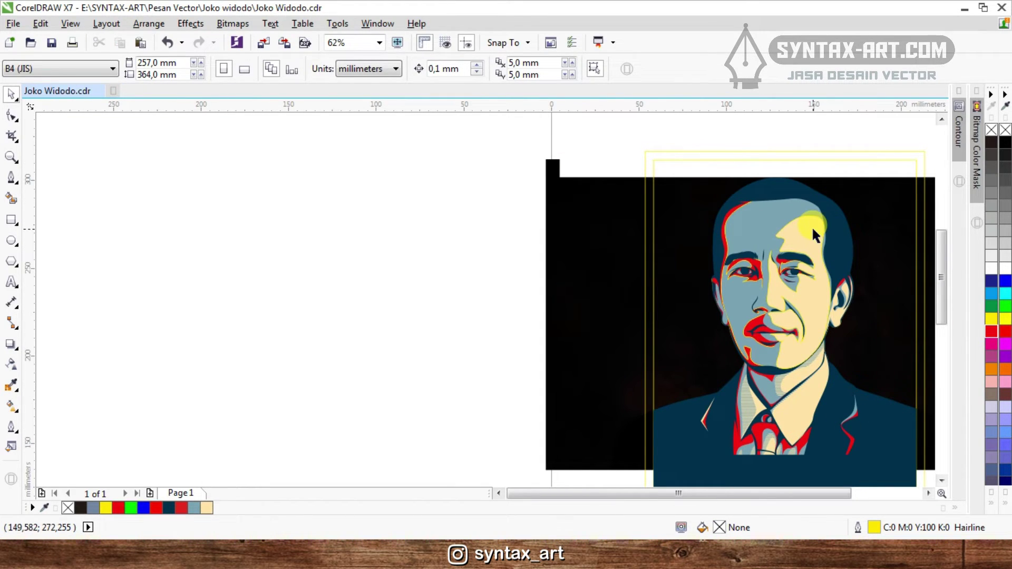
scroll(811, 226, up, 2)
click(11, 385)
click(790, 224)
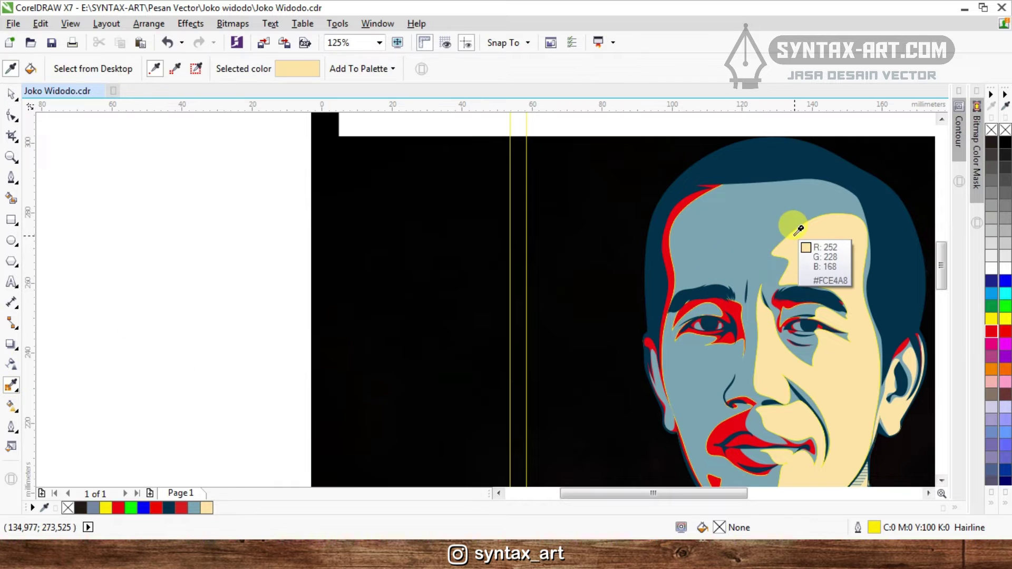
click(737, 220)
scroll(736, 216, down, 4)
scroll(752, 335, up, 4)
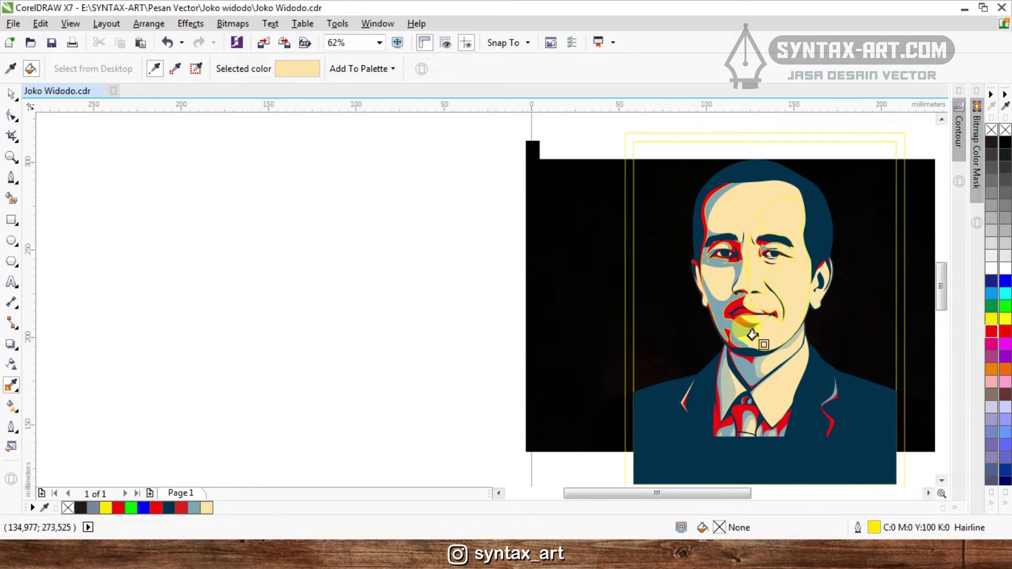
click(731, 344)
key(space)
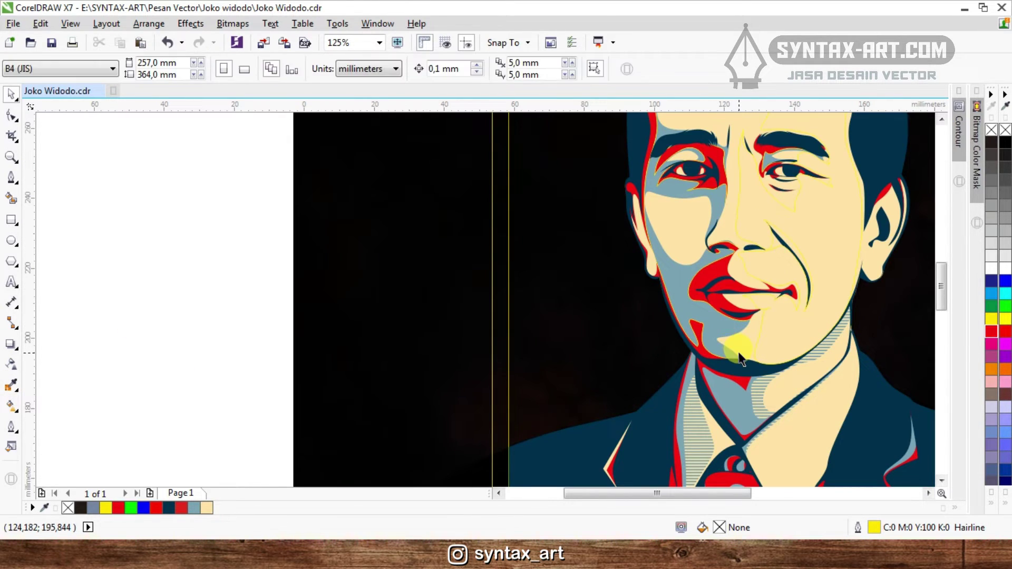
click(791, 350)
scroll(792, 354, down, 2)
click(634, 308)
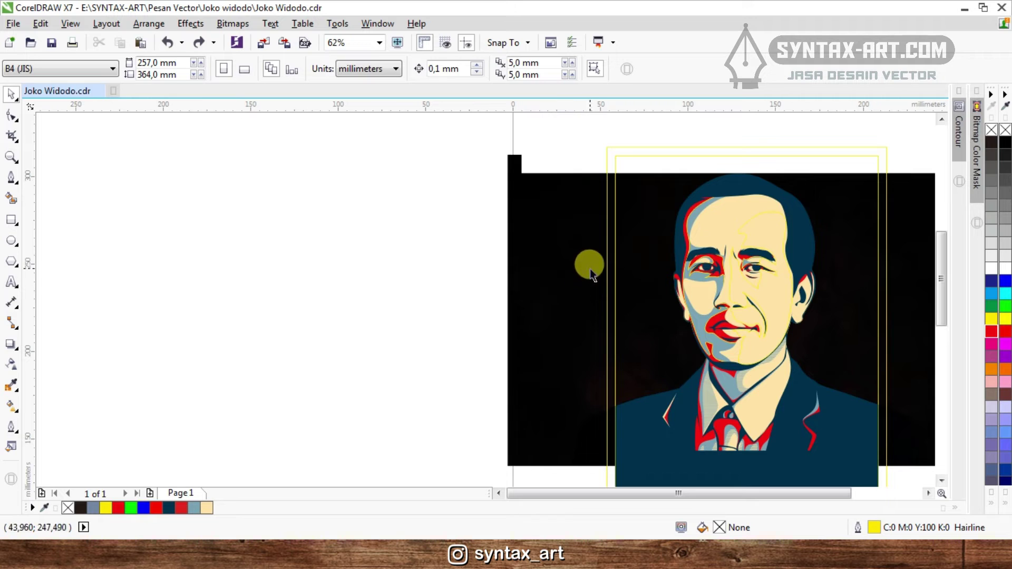
scroll(759, 285, down, 2)
scroll(745, 294, up, 2)
scroll(685, 316, down, 2)
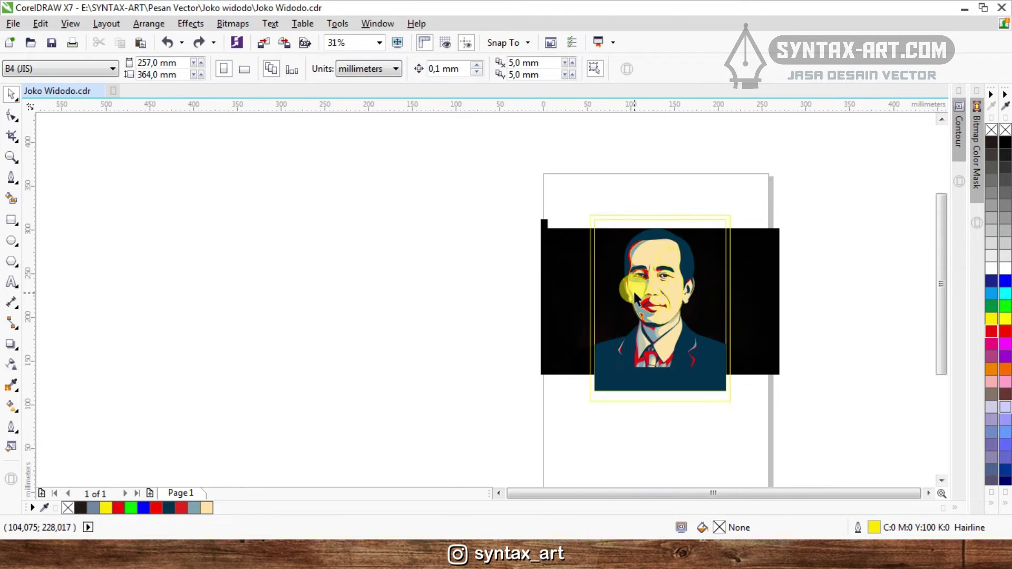
scroll(661, 332, up, 2)
- Import the Garis.cdr line pattern from the SYNTAX-ART Property folder on drive E and place it beside the page
key(ctrl+i)
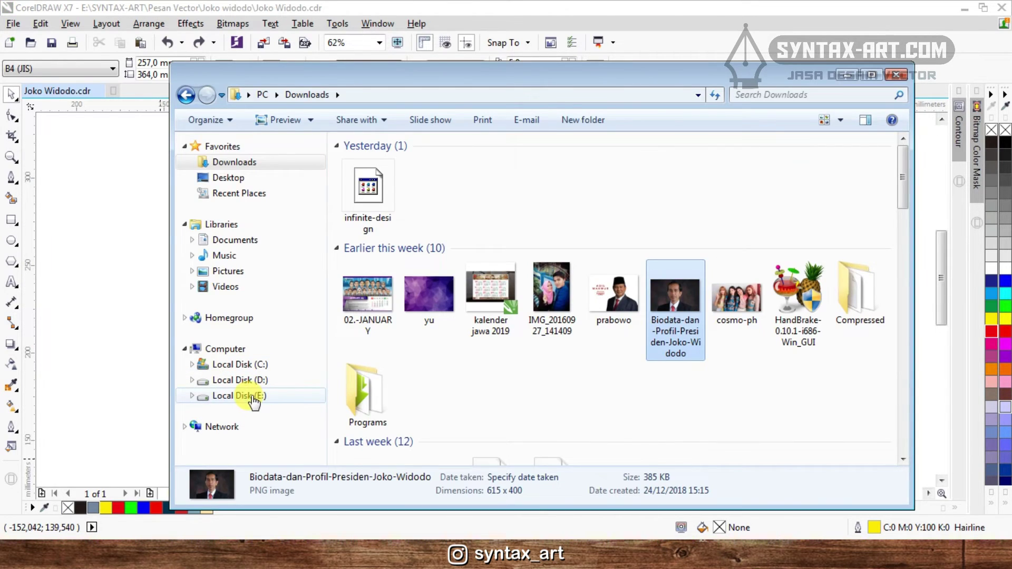
click(254, 400)
double_click(508, 174)
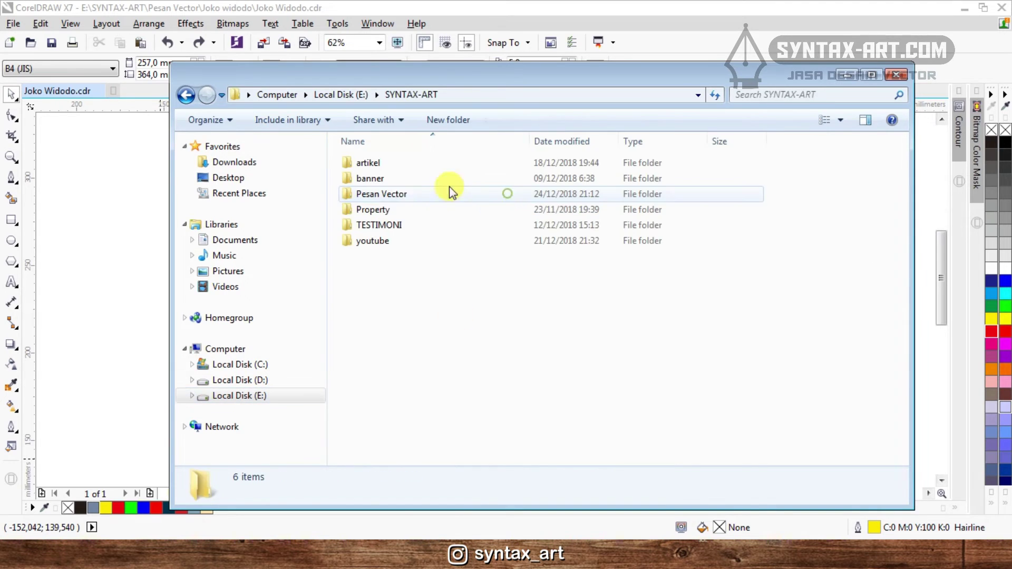
double_click(399, 214)
double_click(368, 175)
drag(366, 163, 135, 221)
click(898, 77)
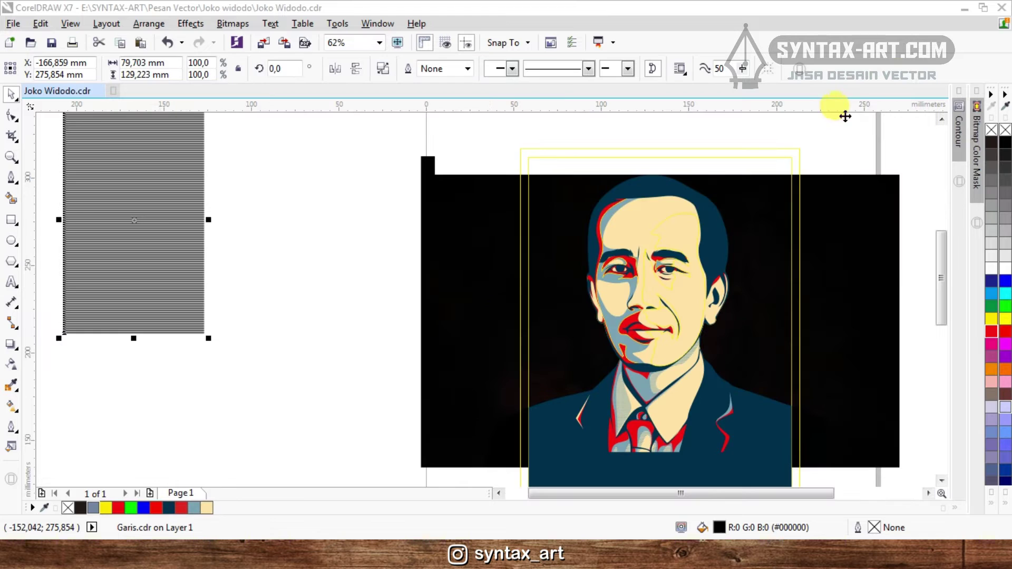
click(373, 323)
scroll(663, 385, up, 1)
scroll(630, 380, down, 1)
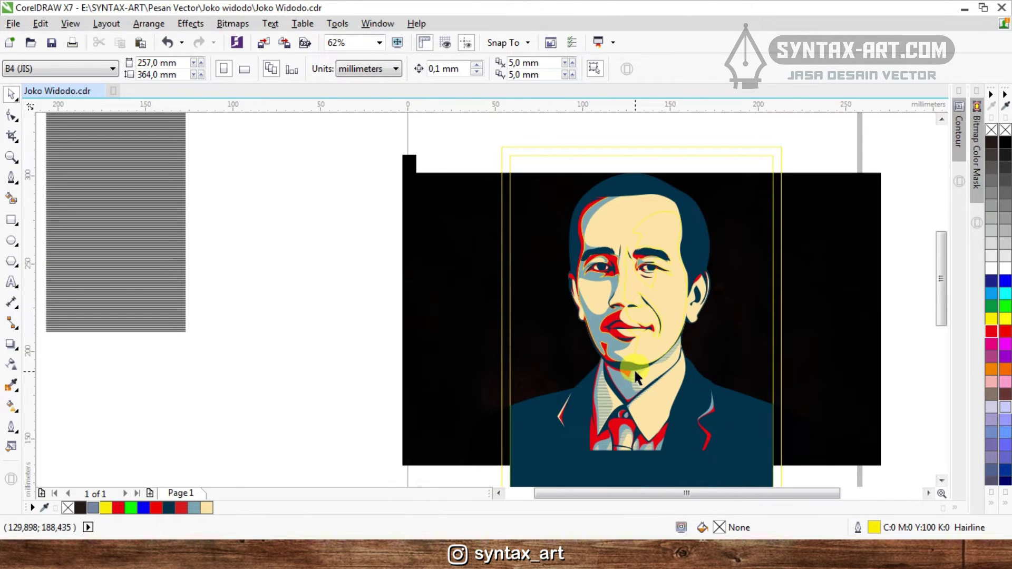
- Enlarge the line pattern to 131.6 %, lay it over the face, and trim the cream mid-tone shape with it
drag(181, 260, 669, 297)
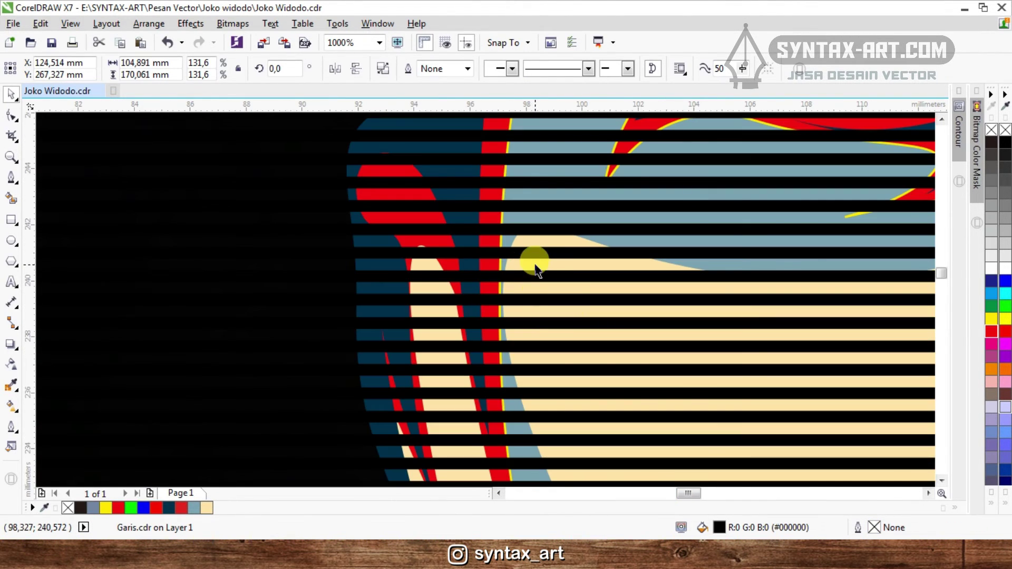
shift+click(536, 265)
click(430, 69)
scroll(362, 278, up, 2)
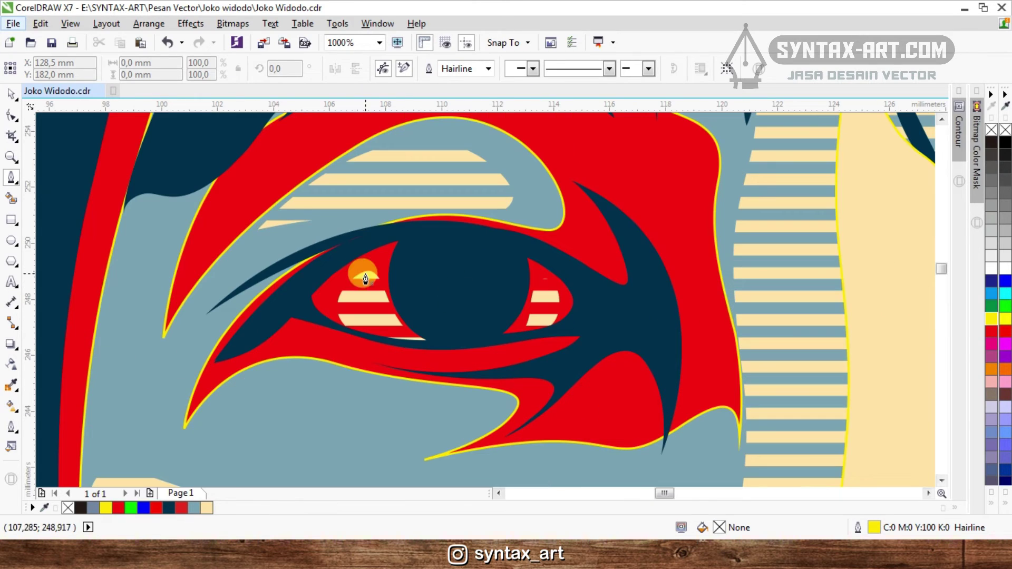
- Outline the white of the shaded left eye around the iris and weld it to the blue-grey shape
click(360, 268)
drag(390, 346, 463, 357)
drag(563, 320, 571, 305)
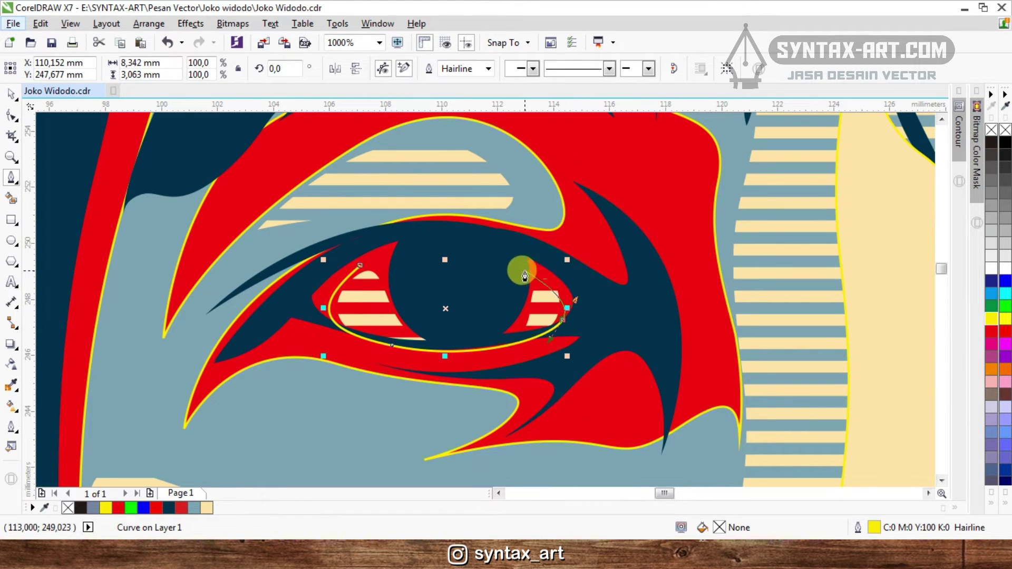
drag(533, 273, 527, 303)
drag(486, 337, 433, 346)
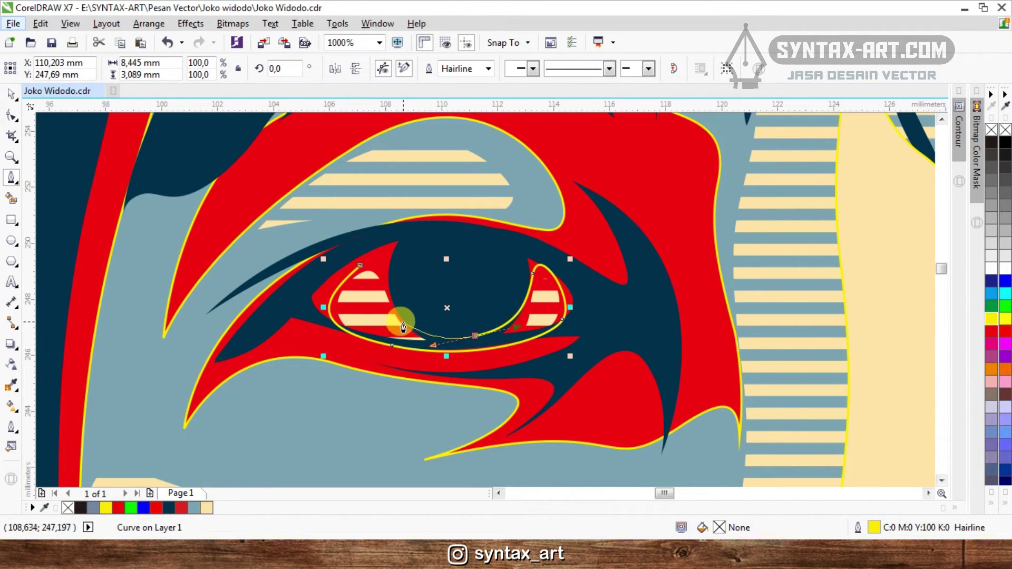
drag(402, 315, 387, 285)
drag(360, 265, 410, 226)
key(space)
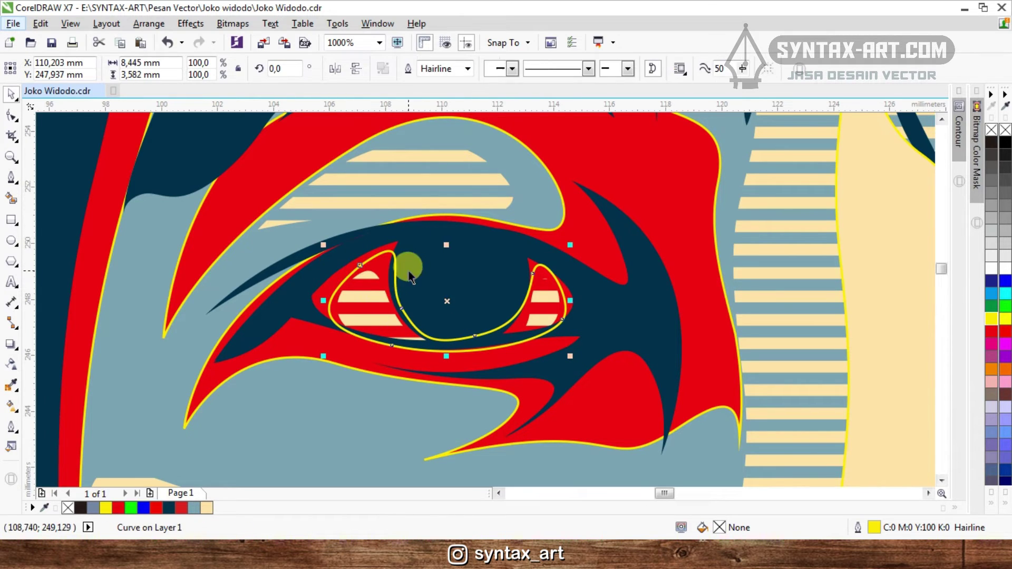
shift+click(539, 178)
click(410, 69)
scroll(467, 291, down, 3)
click(197, 269)
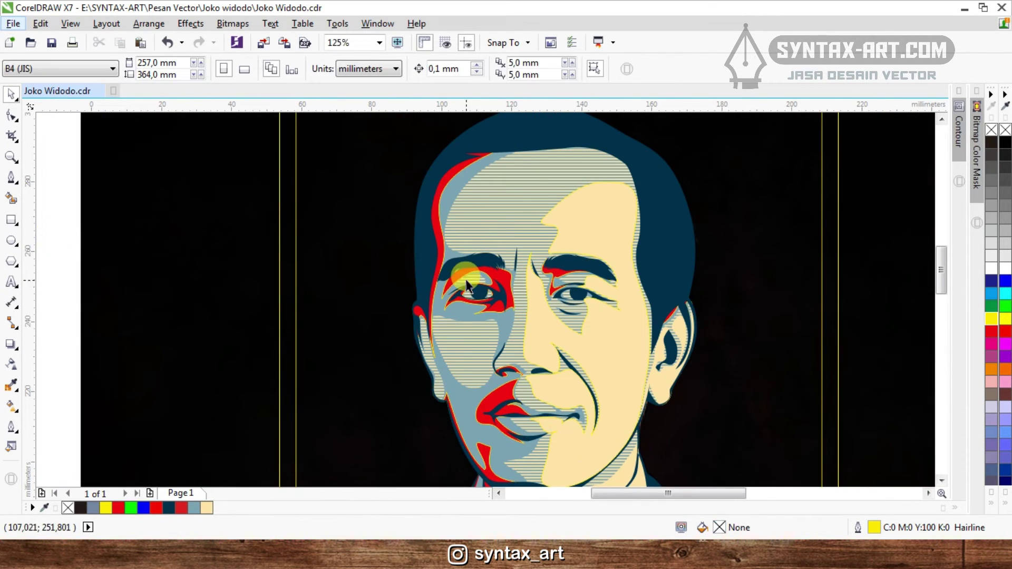
- Outline a thin crescent at the right eye's inner corner, trim it out of the blue-grey shape, and delete the outline
key(space)
scroll(585, 285, up, 8)
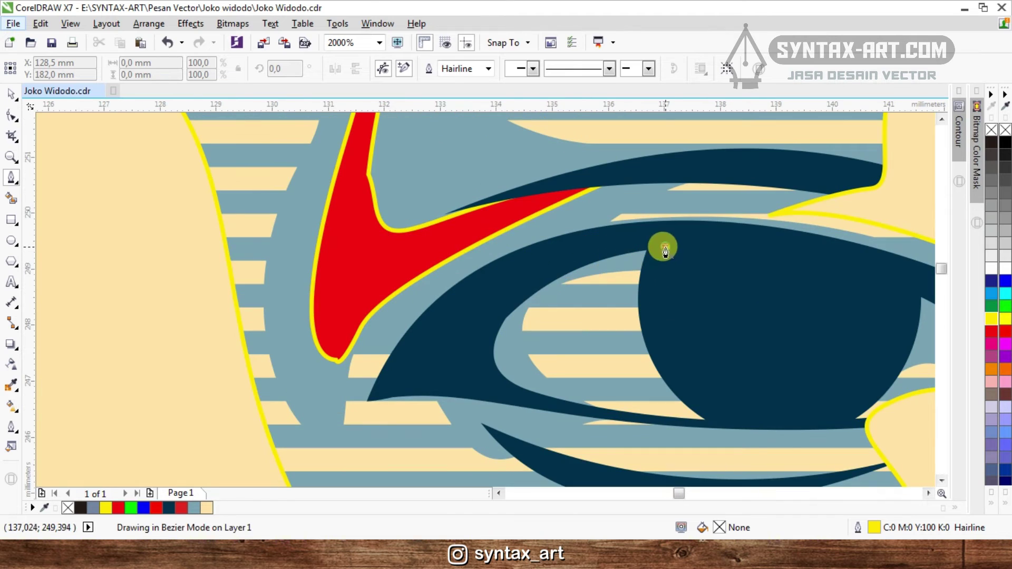
click(664, 246)
drag(501, 380, 539, 421)
click(609, 416)
drag(475, 363, 420, 302)
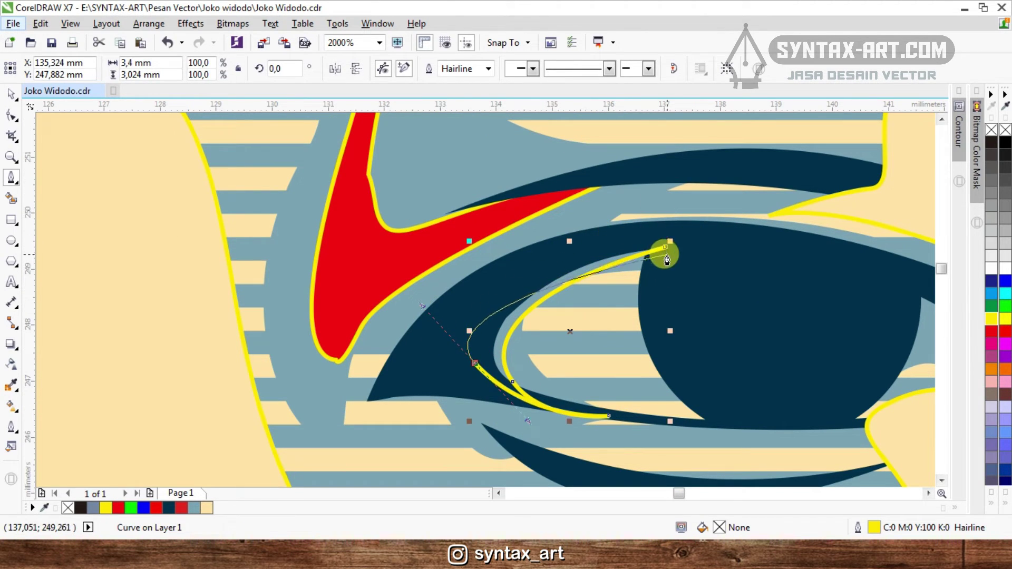
drag(665, 246, 591, 216)
key(space)
shift+click(590, 216)
click(423, 68)
scroll(553, 295, down, 1)
click(528, 302)
key(Delete)
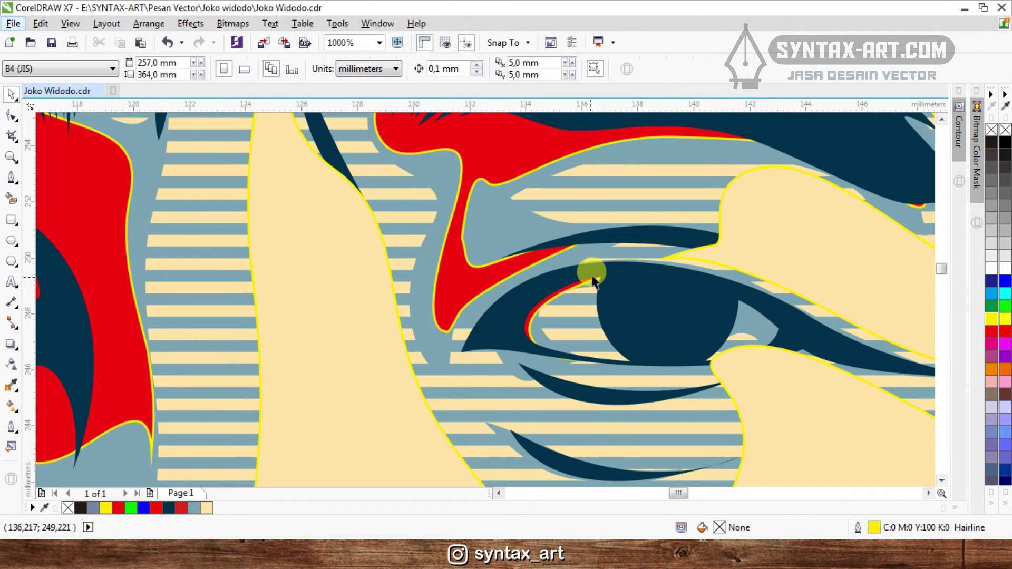
- Unlock the black reference bitmap behind the portrait and delete it
scroll(593, 277, down, 3)
scroll(602, 282, up, 2)
scroll(537, 303, down, 8)
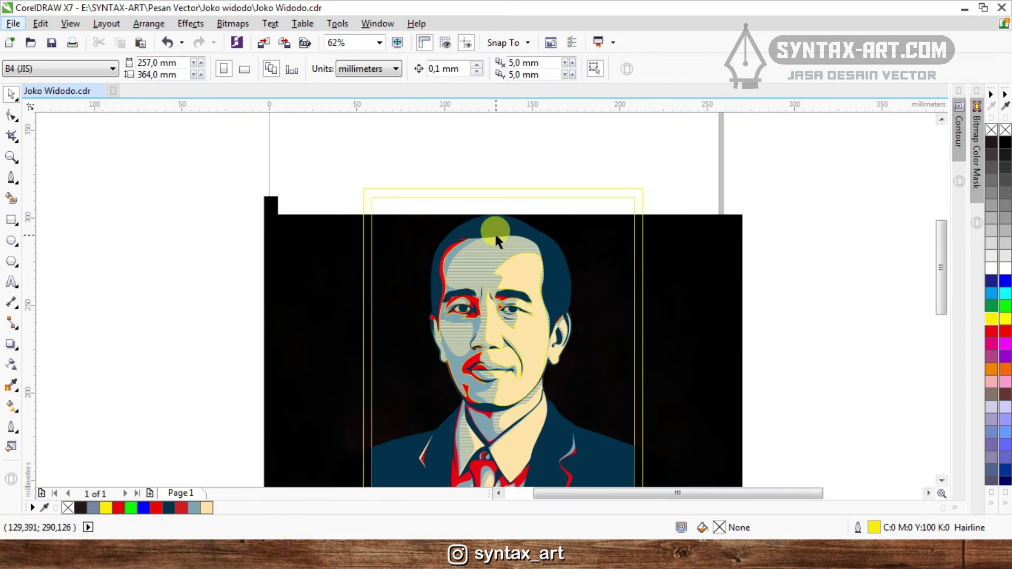
right_click(607, 244)
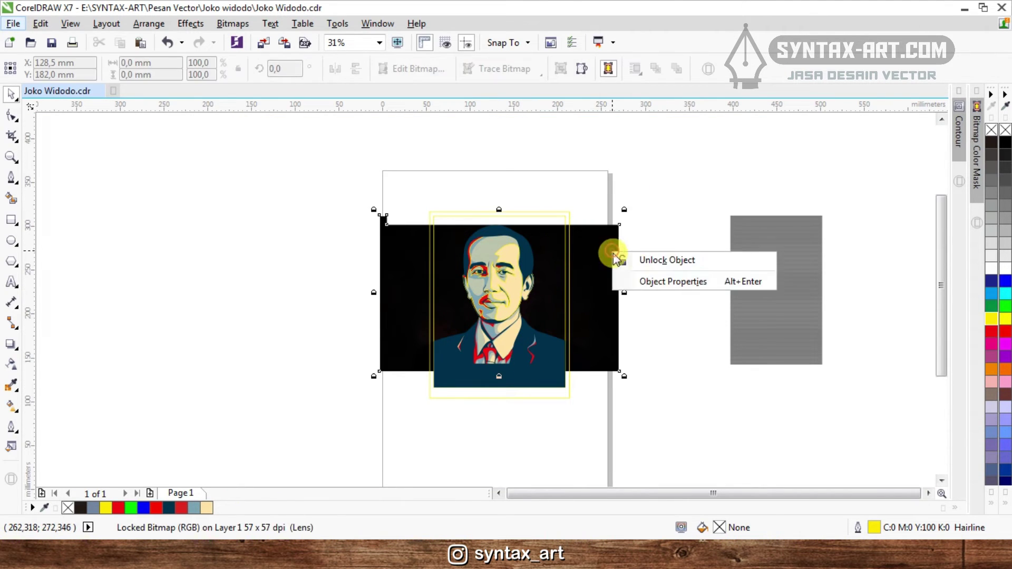
click(651, 259)
key(Delete)
scroll(525, 292, up, 2)
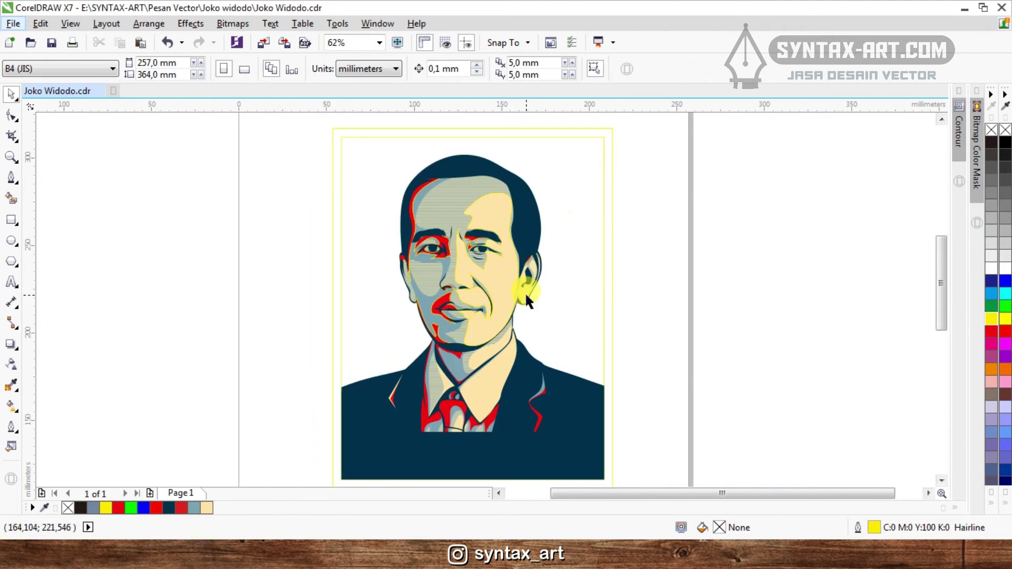
- Fill the background's left half with the portrait's sampled red and its right half with the sampled blue-grey
click(10, 385)
click(437, 303)
click(369, 241)
shift+click(451, 361)
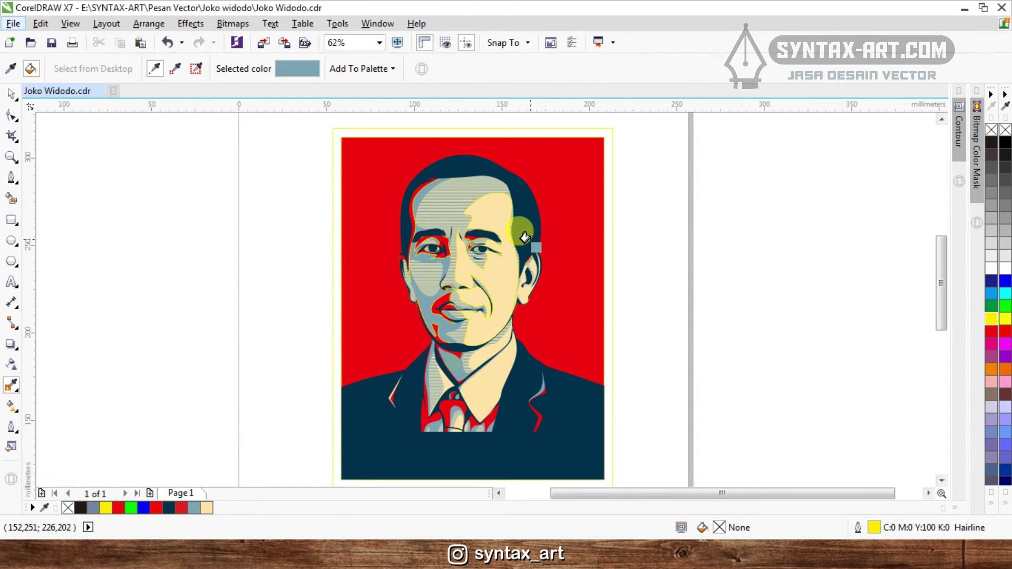
click(548, 199)
scroll(580, 250, down, 2)
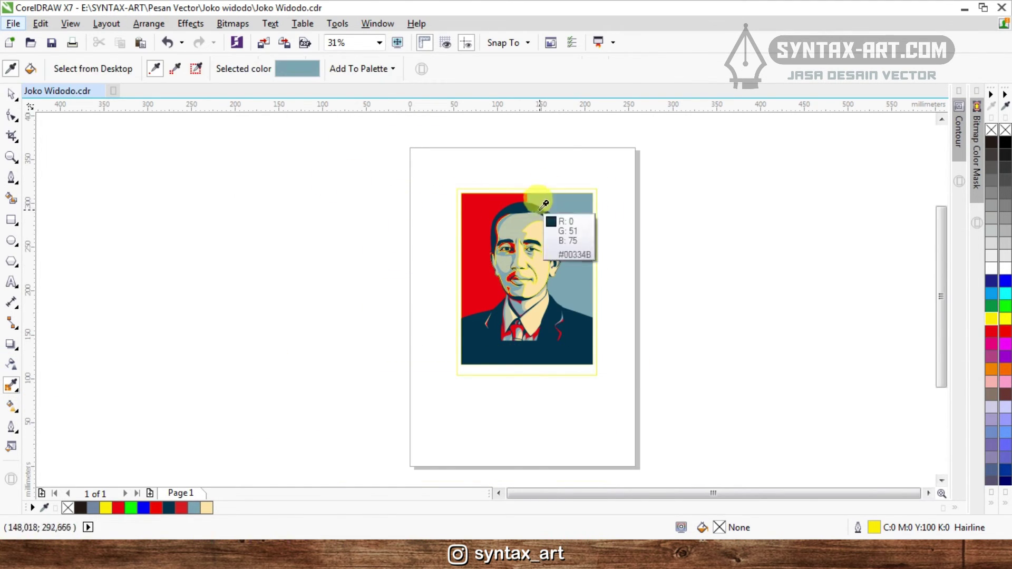
- Sample the face's cream colour and fill the outer frame around the portrait with it
scroll(544, 204, up, 4)
click(545, 275)
click(746, 243)
scroll(574, 256, down, 1)
- Select the whole artwork, remove the outline from all its objects, and clear the selection
key(space)
scroll(367, 185, down, 1)
drag(310, 125, 646, 385)
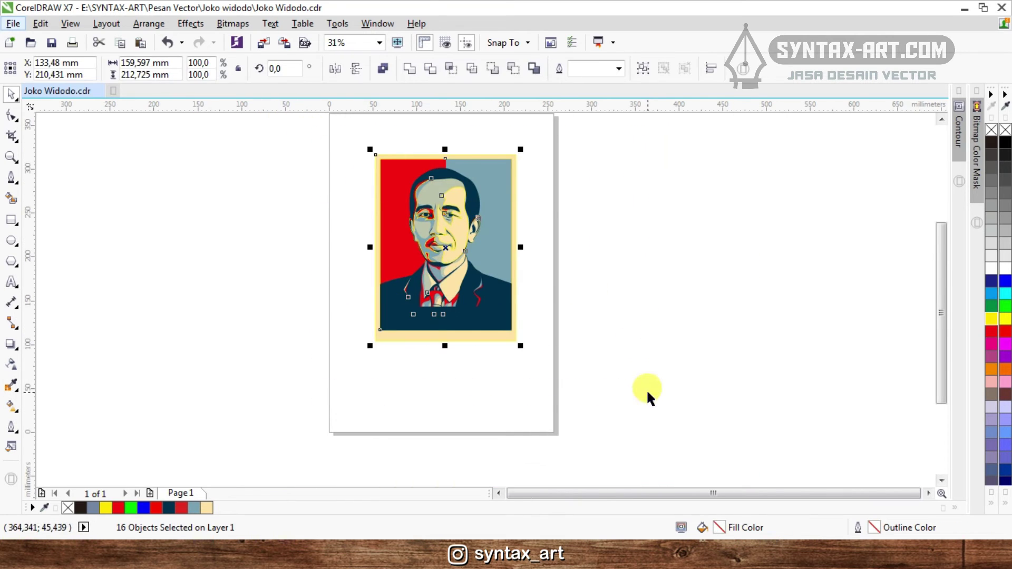
right_click(991, 130)
click(664, 221)
- Examine the finished poster portrait as a whole and up close
scroll(529, 229, up, 1)
scroll(504, 232, down, 1)
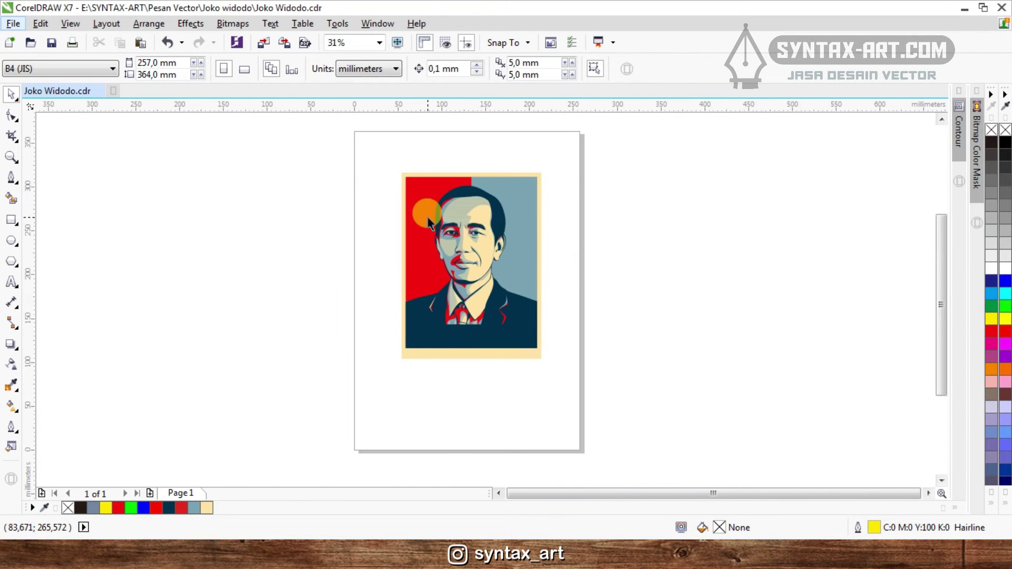
scroll(509, 300, up, 2)
scroll(512, 308, down, 1)
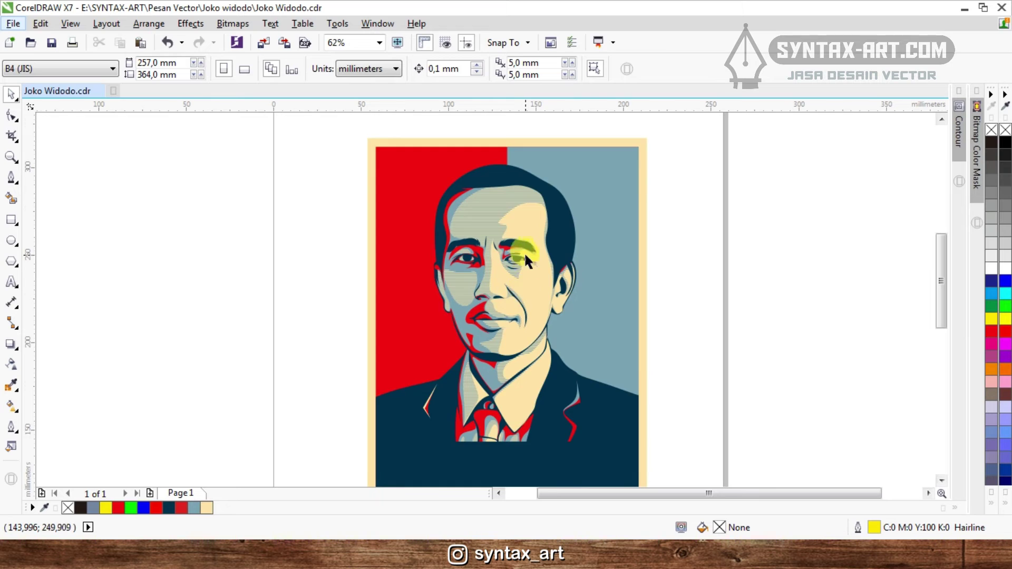
scroll(524, 252, down, 1)
scroll(515, 267, up, 1)
scroll(311, 307, down, 1)
scroll(403, 375, up, 1)
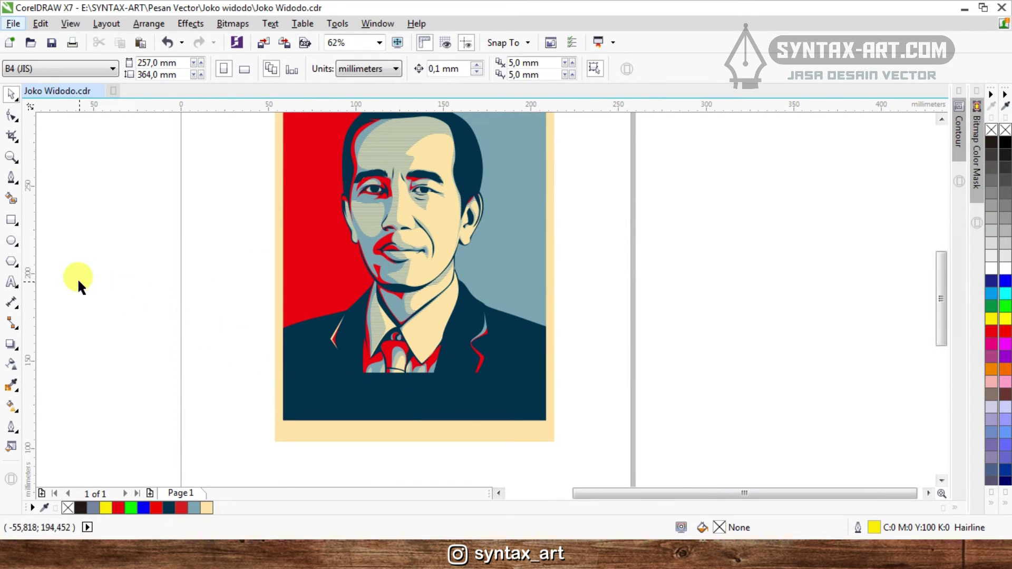
- Add the title text "JOKO WIDODO" and place it on the dark suit area at the bottom of the poster
key(F8)
click(188, 382)
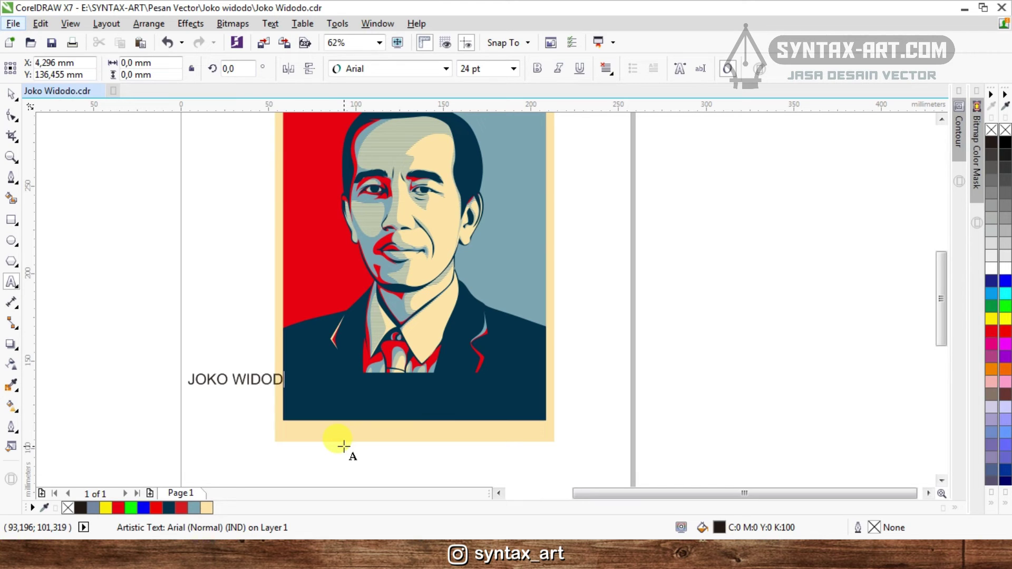
click(10, 94)
drag(240, 377, 393, 389)
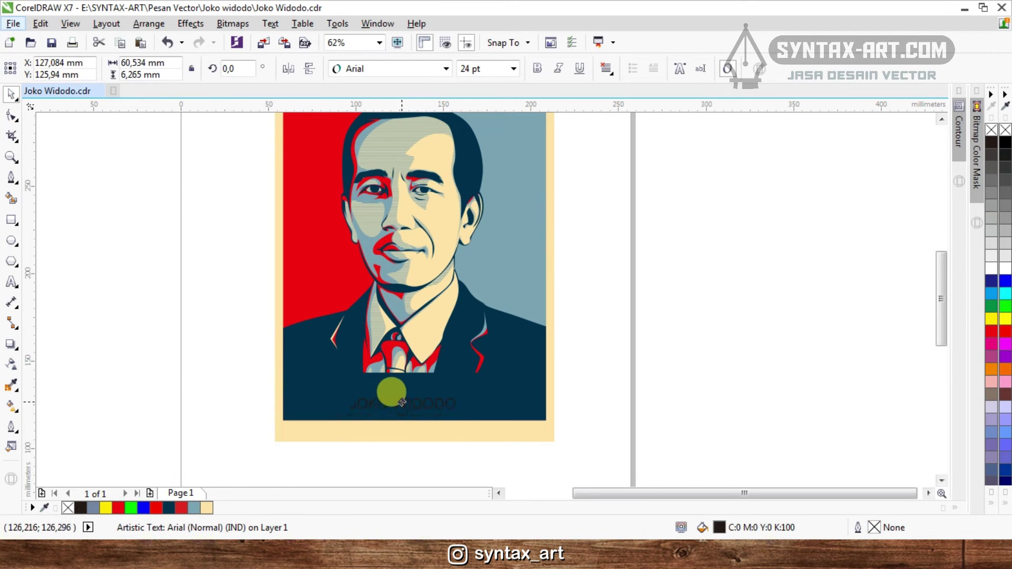
- Set the title's font to Arial Black and enlarge it to about 48.7 pt to span the dark band
click(447, 69)
click(375, 123)
click(620, 324)
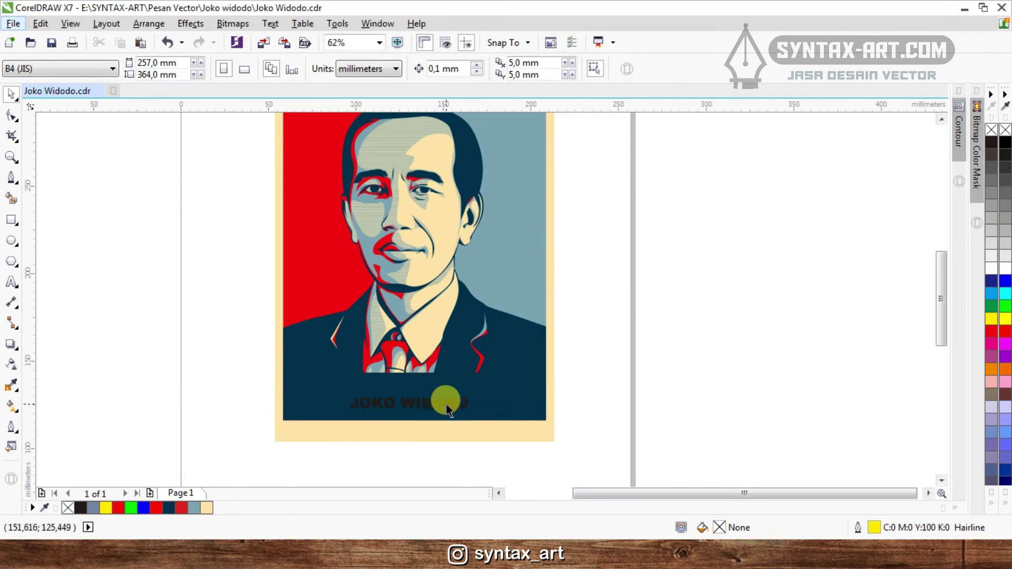
click(466, 384)
drag(471, 391, 536, 386)
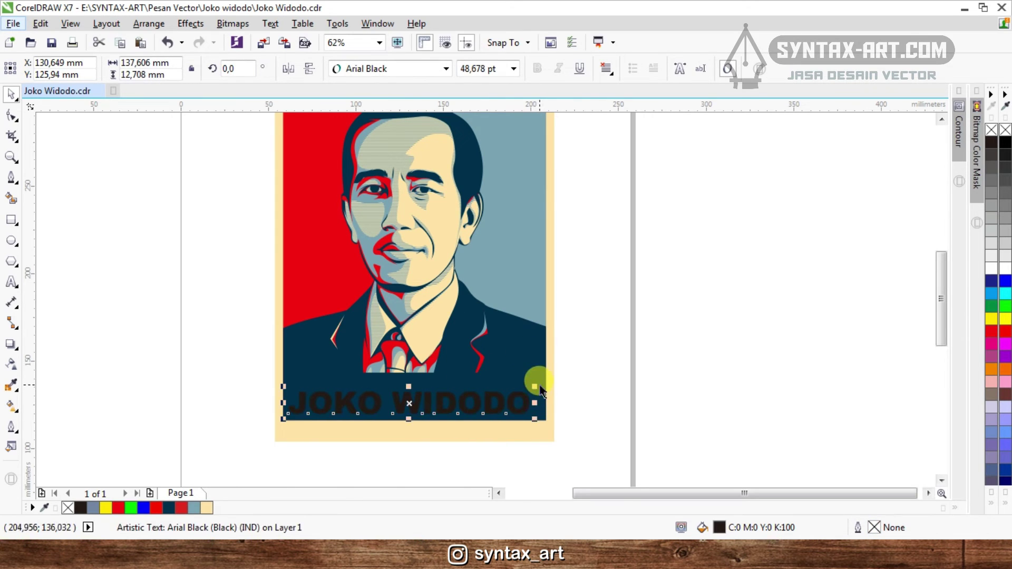
- Centre the title horizontally on the poster and raise it about 2 mm within the dark band
shift+click(541, 376)
scroll(481, 403, up, 2)
click(434, 390)
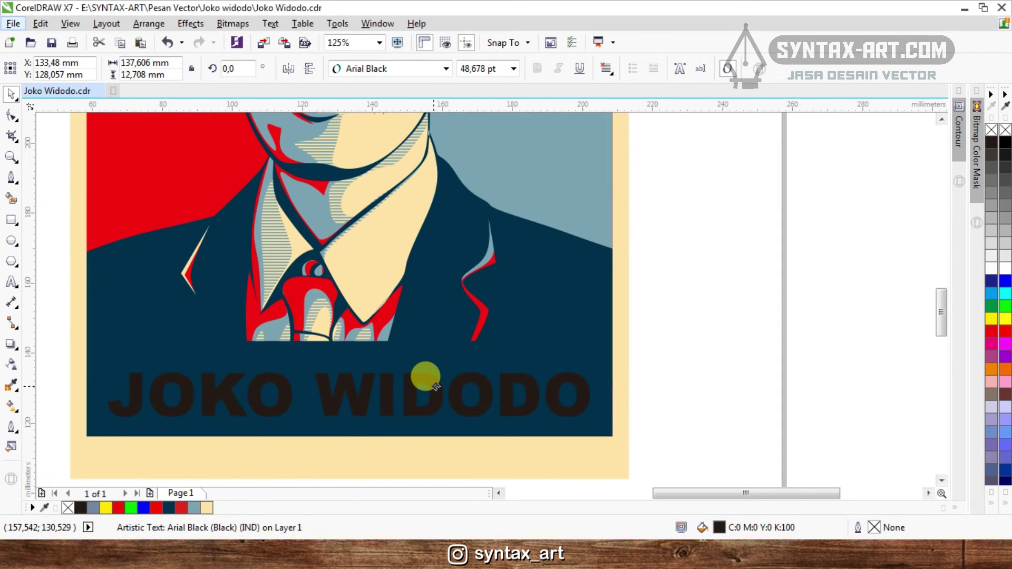
- Sample the portrait's blue-grey colour, fill the title with it, and clear the selection
double_click(433, 388)
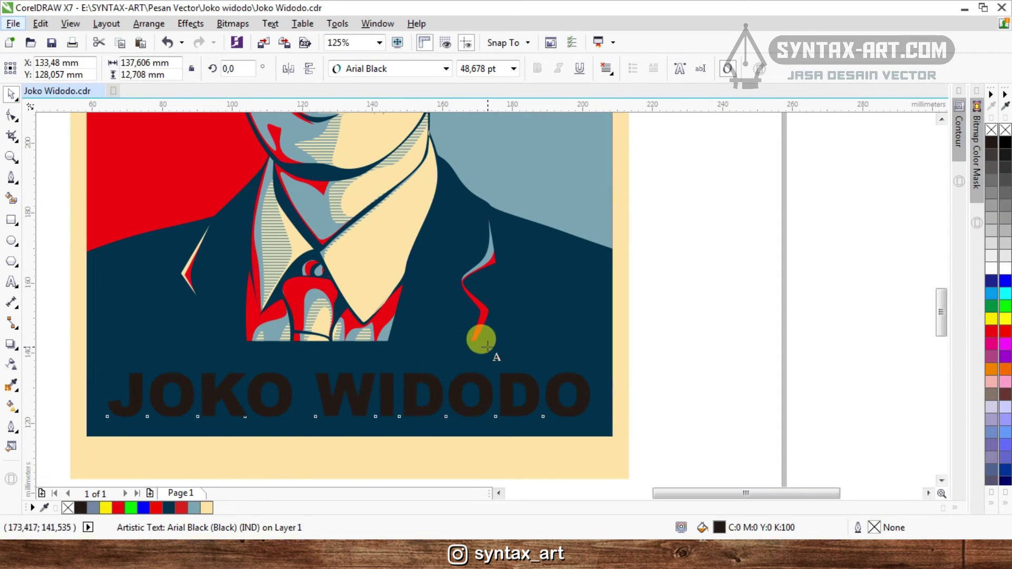
click(13, 386)
click(304, 196)
scroll(295, 337, up, 1)
click(333, 328)
scroll(332, 325, down, 2)
click(10, 94)
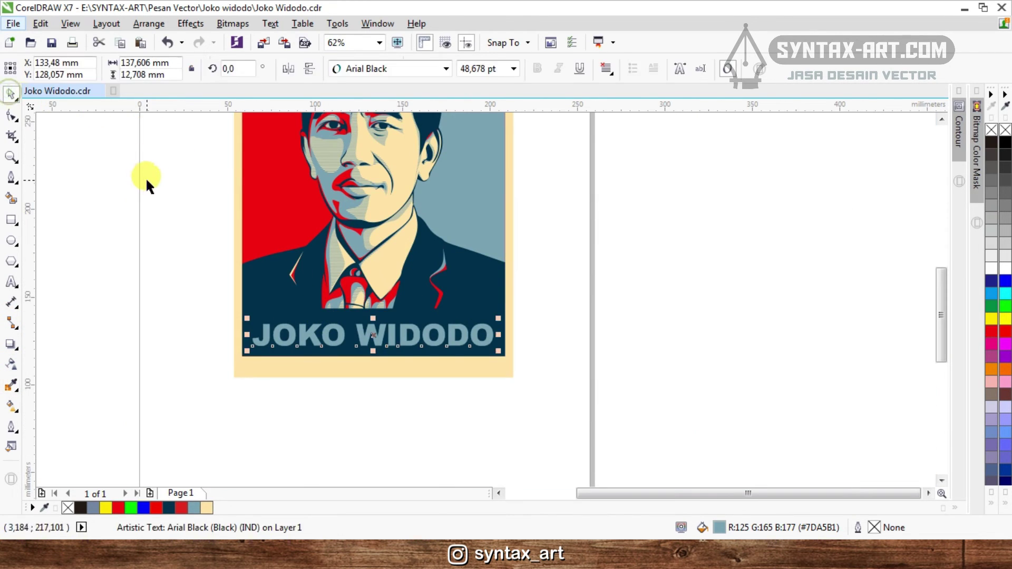
click(147, 182)
- Add a second line of text, "SYNTAX-ART.COM", beneath the JOKO WIDODO title
scroll(647, 256, down, 2)
scroll(527, 203, up, 3)
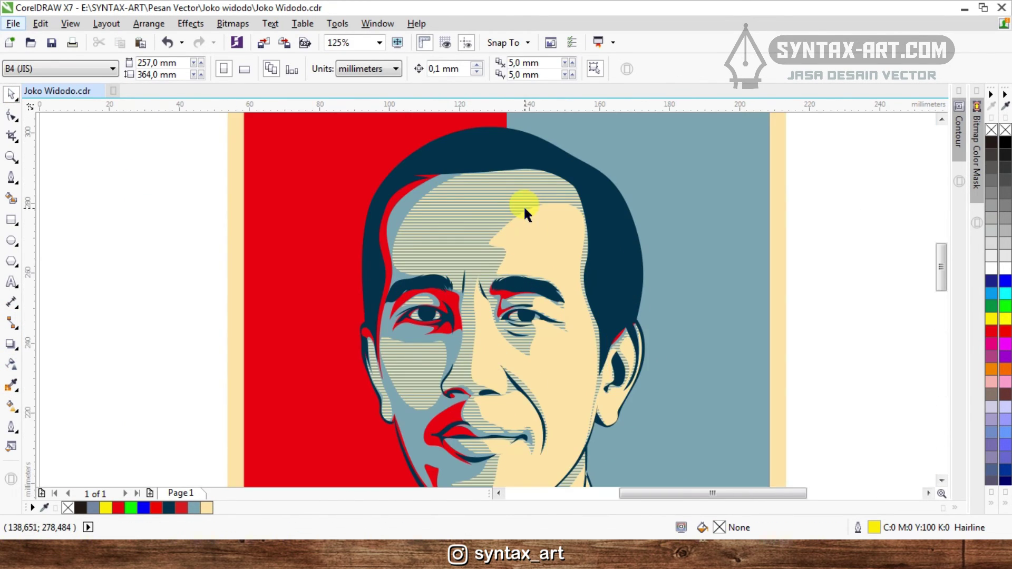
scroll(523, 205, down, 1)
scroll(515, 176, down, 1)
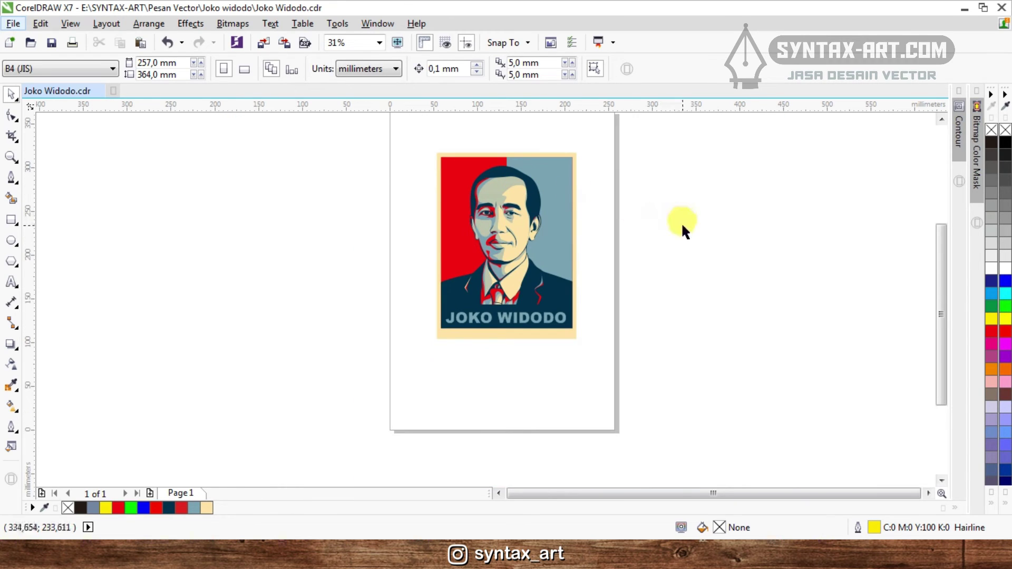
click(11, 282)
scroll(466, 320, up, 1)
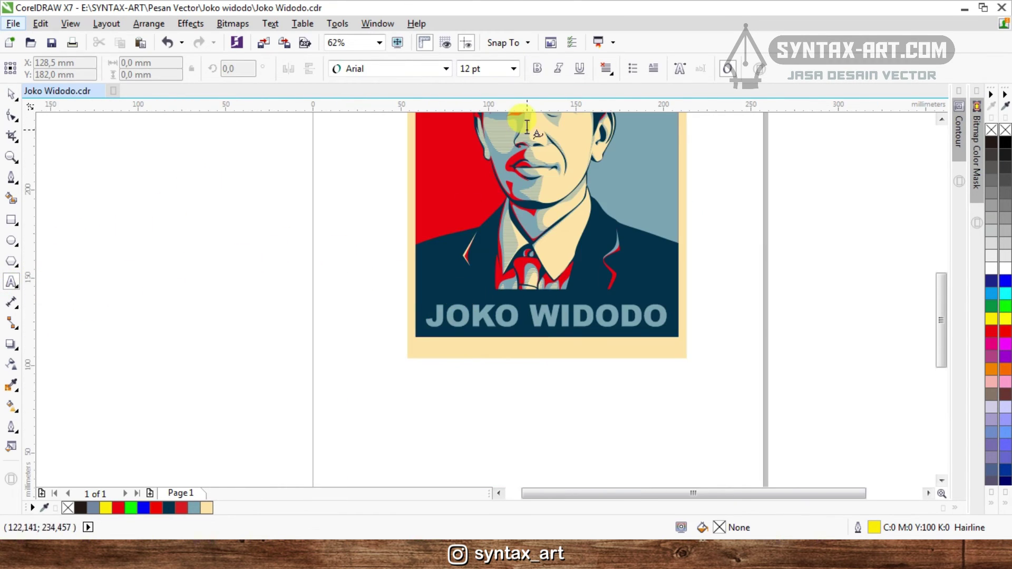
scroll(528, 127, up, 1)
scroll(377, 356, down, 1)
scroll(439, 298, down, 1)
scroll(425, 309, up, 2)
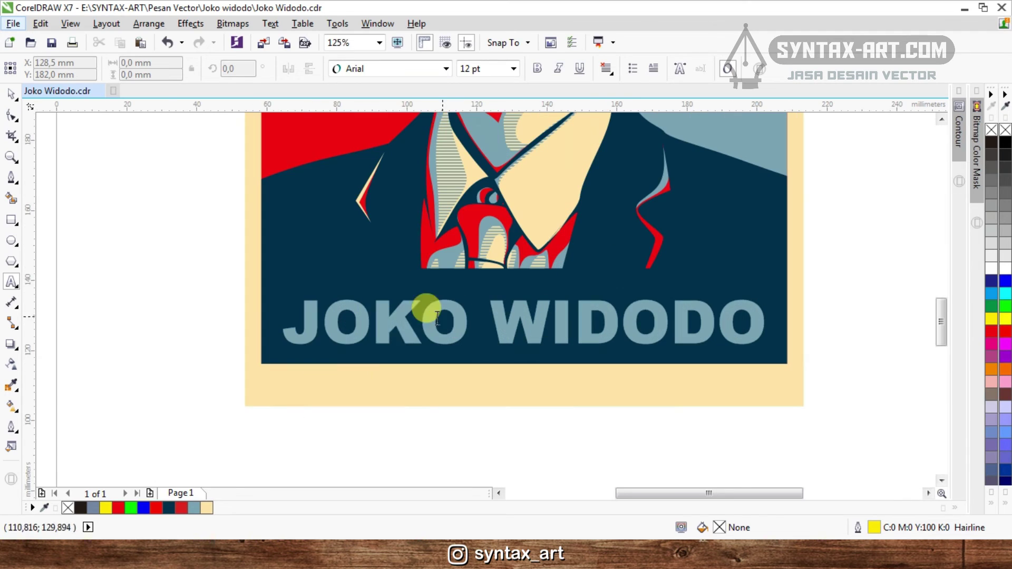
click(425, 309)
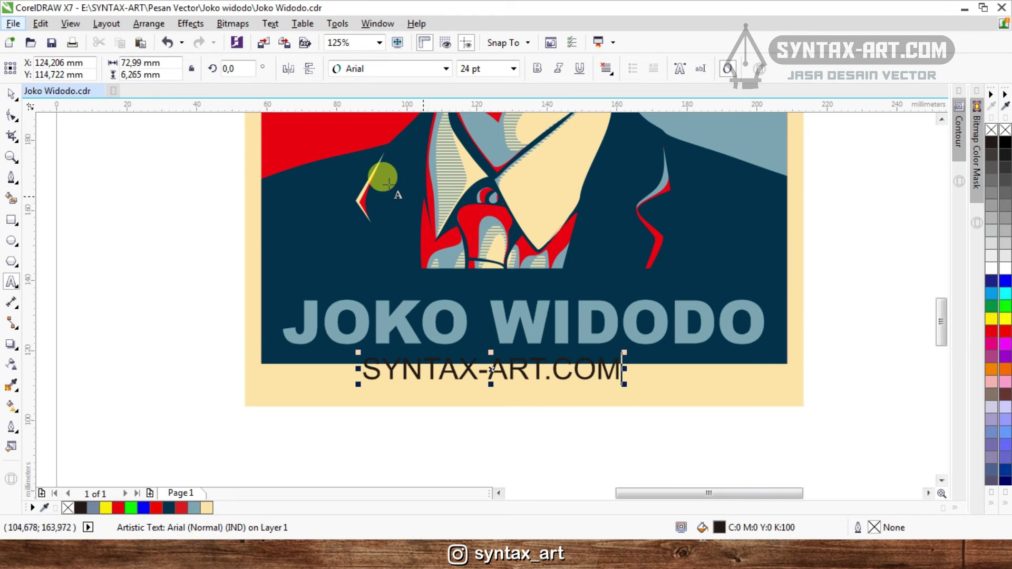
- Set the SYNTAX-ART.COM text's font to Aldo the Apache and move it into the frame's lower cream border
click(446, 69)
click(395, 124)
drag(382, 373, 297, 389)
- Widen the letter spacing of SYNTAX-ART.COM to stretch it across the cream border and centre it on the poster
click(6, 114)
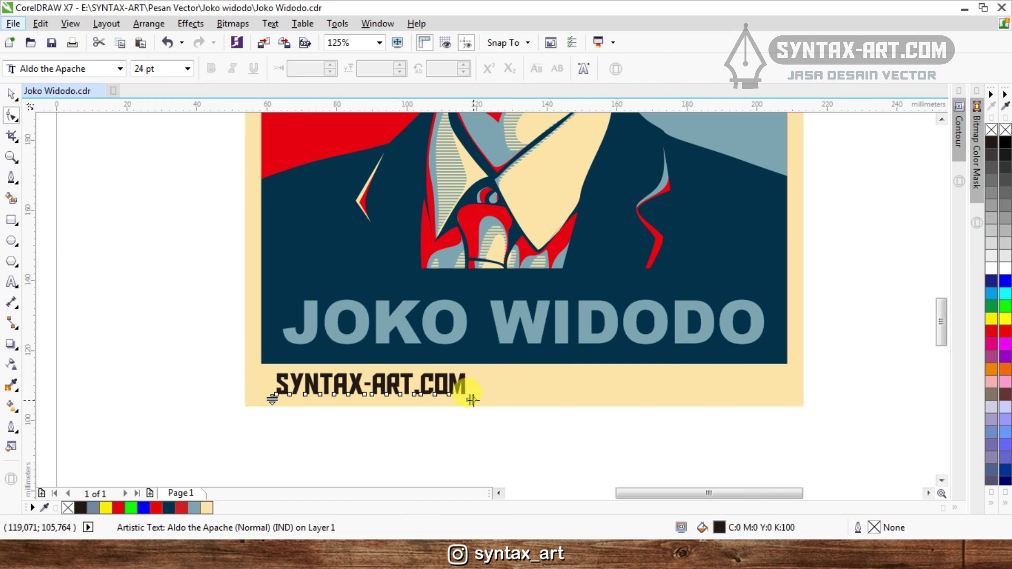
drag(473, 400, 764, 396)
key(space)
shift+click(782, 397)
click(855, 379)
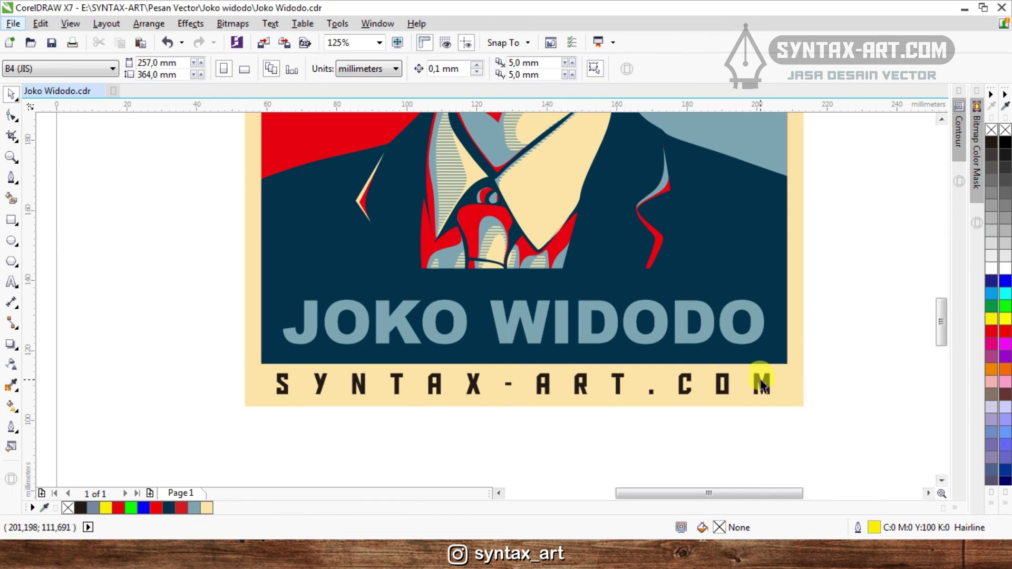
click(762, 381)
shift+click(783, 383)
click(831, 395)
- Increase the SYNTAX-ART.COM letter spacing to a text width of about 145 mm and centre it on the poster
key(space)
click(766, 384)
drag(774, 399, 788, 395)
key(space)
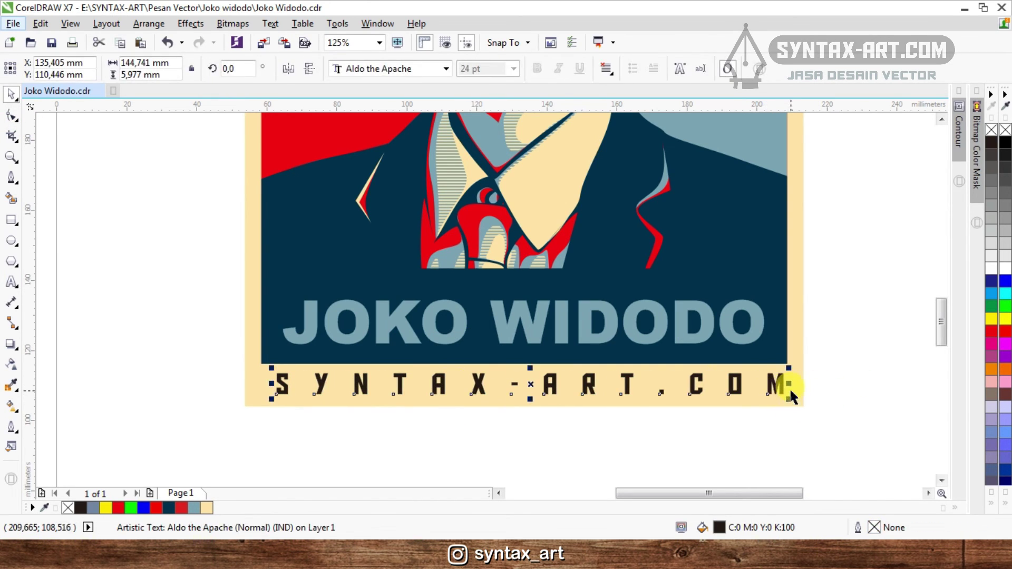
shift+click(793, 393)
key(c)
click(831, 399)
- Tighten the SYNTAX-ART.COM letter spacing to bring it closer to the title's width and centre it again
scroll(647, 411, down, 1)
scroll(602, 403, up, 2)
click(584, 391)
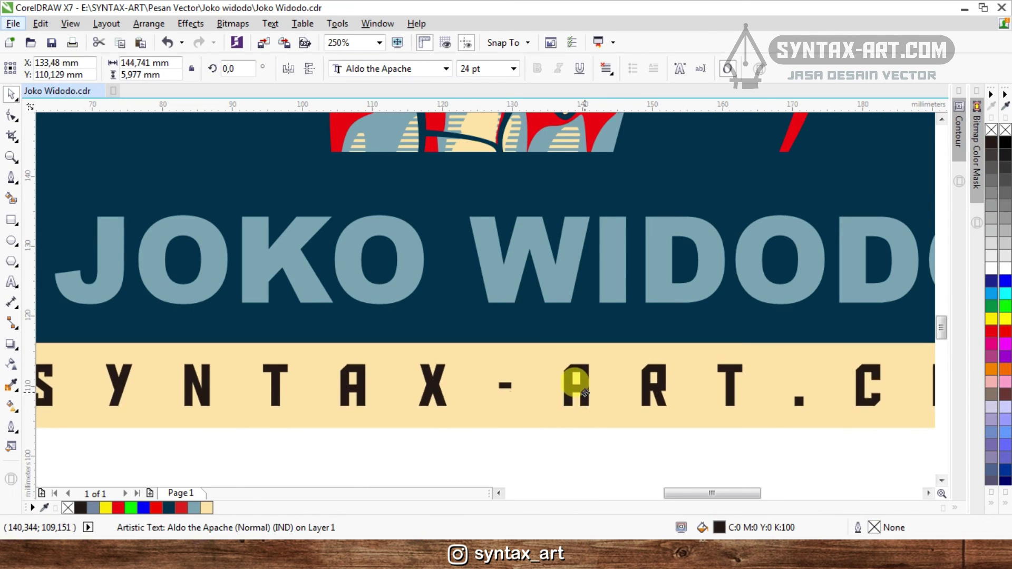
scroll(669, 419, down, 6)
scroll(619, 354, up, 3)
key(F10)
scroll(688, 447, up, 1)
click(686, 440)
drag(690, 456, 648, 457)
key(space)
shift+click(683, 449)
key(c)
scroll(684, 447, down, 1)
click(722, 417)
scroll(685, 428, down, 2)
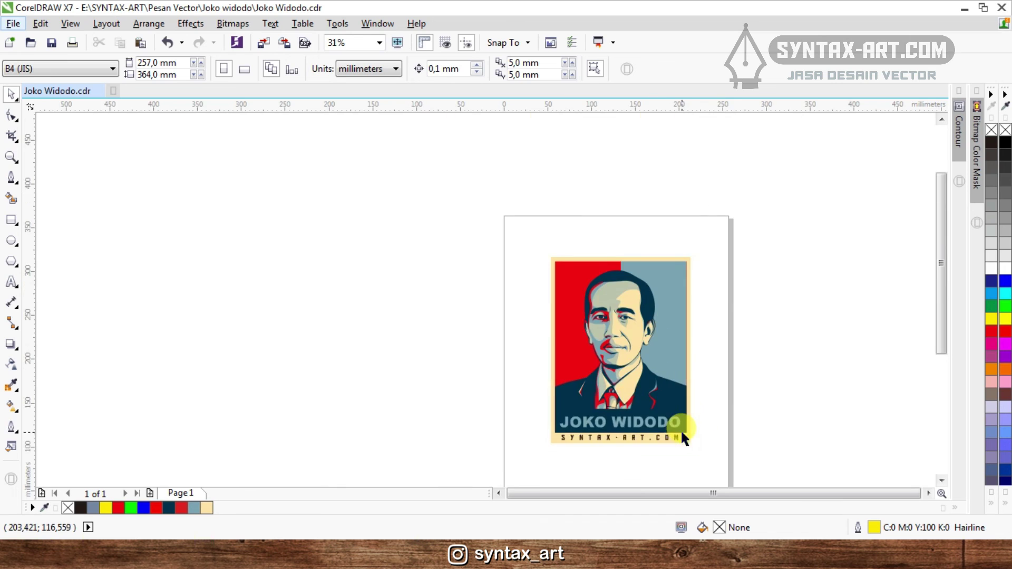
- Fine-tune the SYNTAX-ART.COM letter spacing slightly wider and centre the text on the cream frame
scroll(673, 437, up, 3)
click(696, 437)
key(F10)
drag(708, 449, 712, 449)
key(space)
click(727, 445)
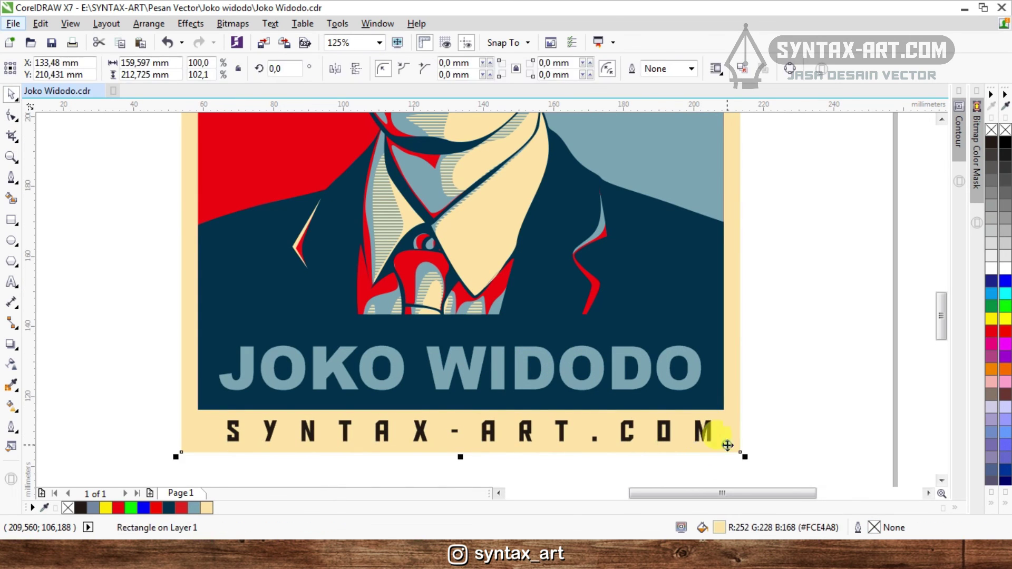
click(705, 427)
shift+click(727, 431)
key(c)
click(756, 438)
scroll(574, 437, down, 1)
- Draw a closed Bezier curve about 20 mm wide around the red area beside the mouth, overlapping its outer edge and the upper lip
scroll(560, 271, up, 4)
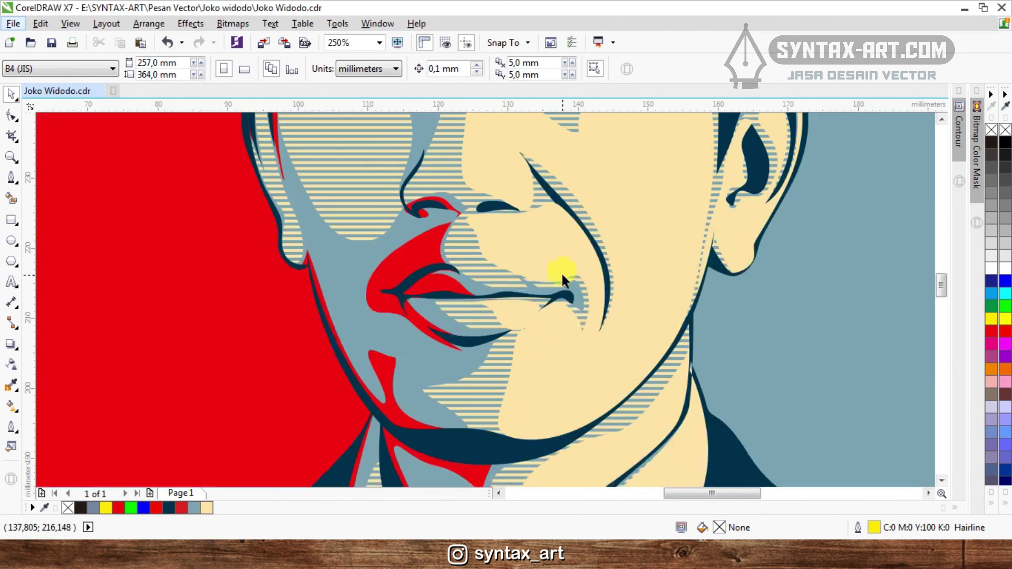
click(11, 177)
scroll(463, 226, down, 2)
scroll(371, 303, up, 4)
click(371, 303)
click(312, 388)
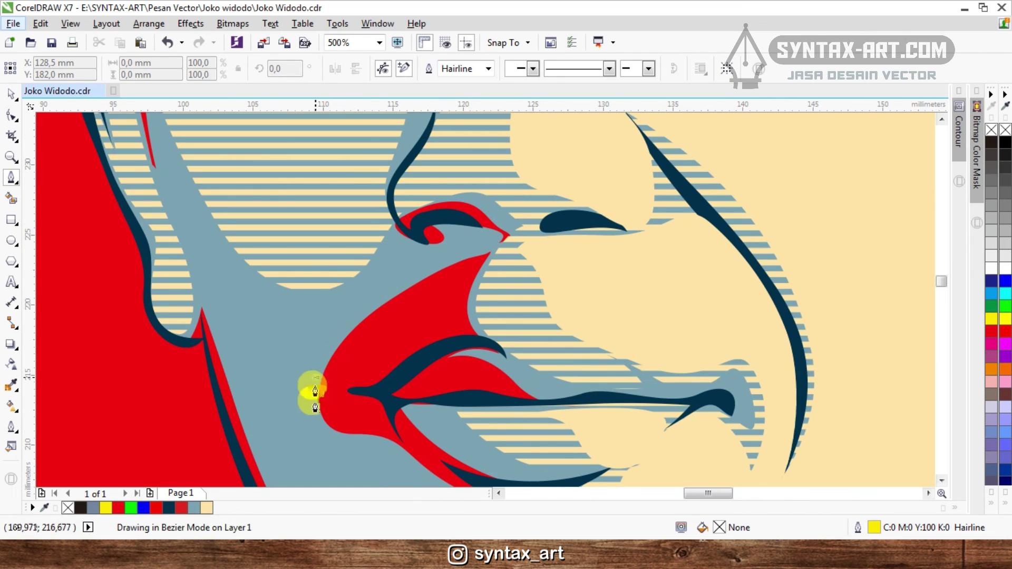
click(416, 461)
drag(335, 406, 310, 383)
drag(430, 293, 481, 268)
drag(473, 329, 506, 347)
drag(443, 338, 416, 357)
drag(500, 349, 530, 380)
drag(568, 358, 573, 331)
drag(492, 237, 467, 233)
drag(348, 273, 320, 311)
drag(300, 404, 329, 456)
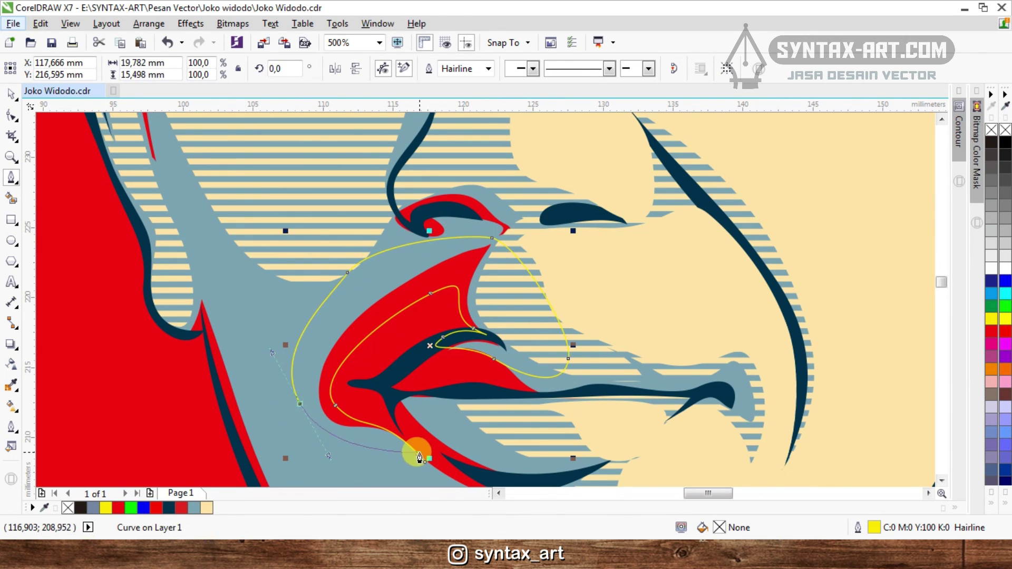
click(420, 453)
- Weld the new mouth curve to the face's blue-grey shape to slim the red area, and clear the selection
key(space)
shift+click(331, 162)
click(411, 74)
scroll(440, 305, down, 3)
key(Escape)
- Fit the whole poster in the view to examine the finished artwork with nothing selected
scroll(447, 245, up, 1)
scroll(470, 283, down, 1)
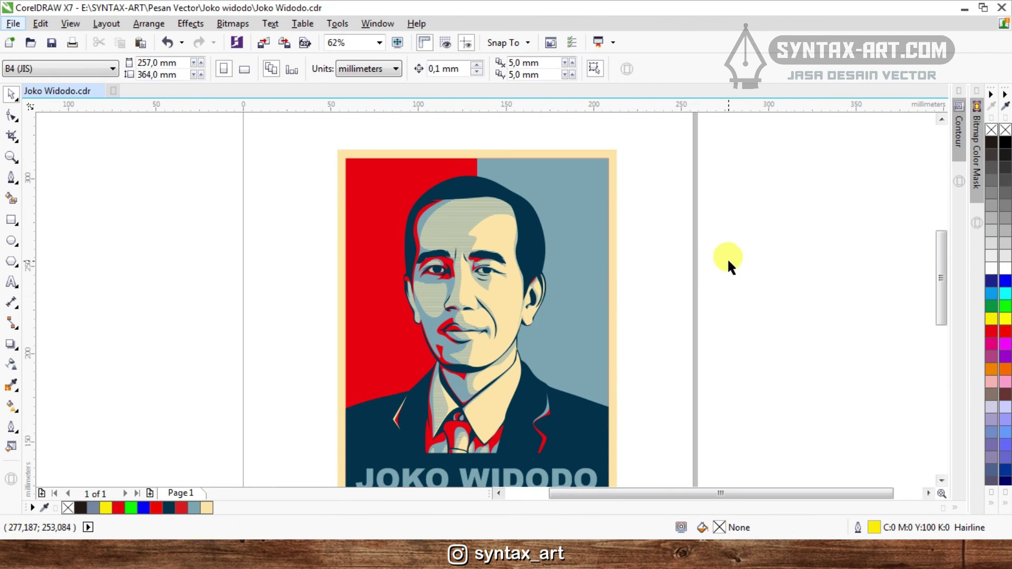
scroll(421, 164, down, 2)
key(ctrl+a)
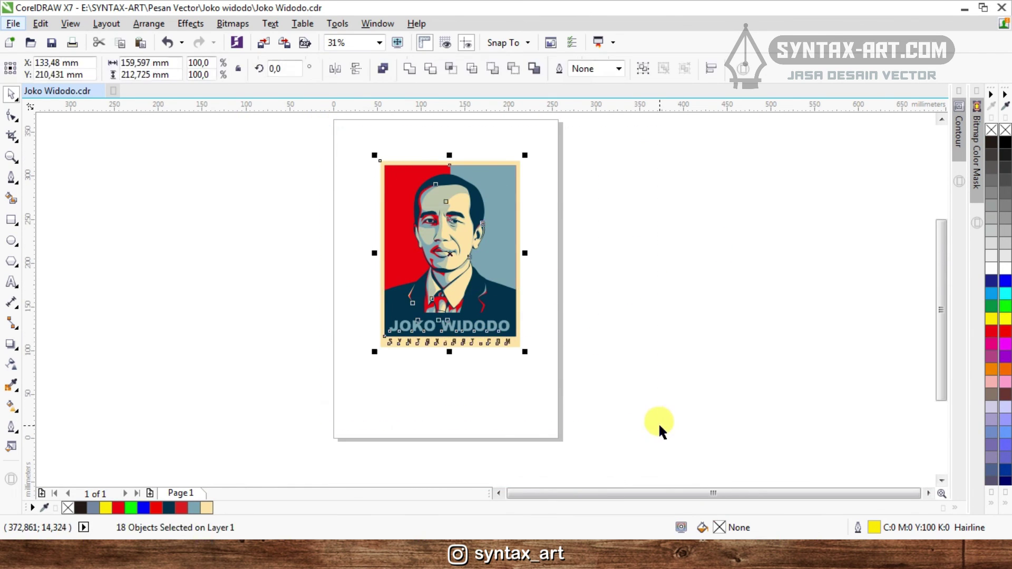
key(shift+F2)
click(659, 420)
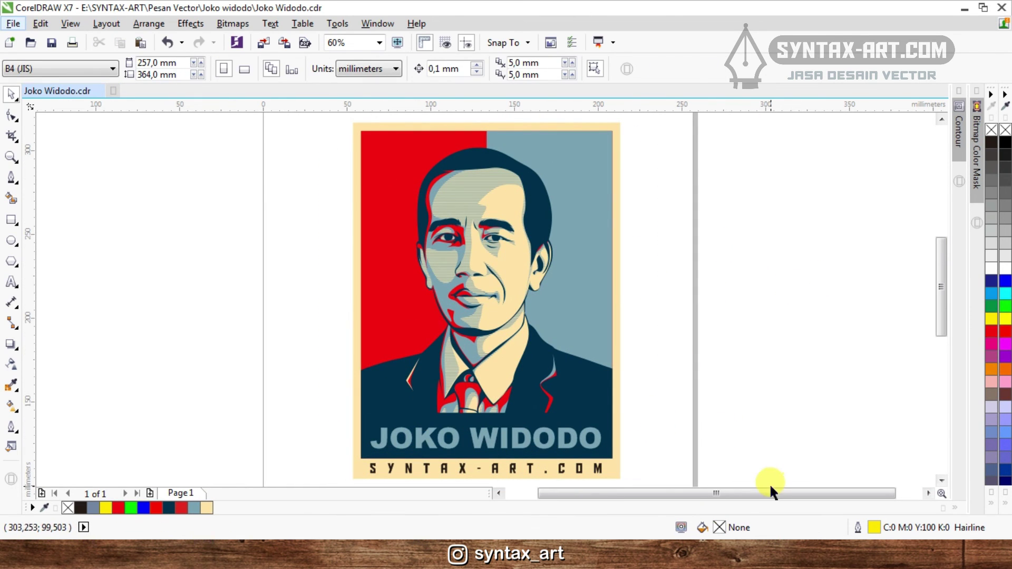